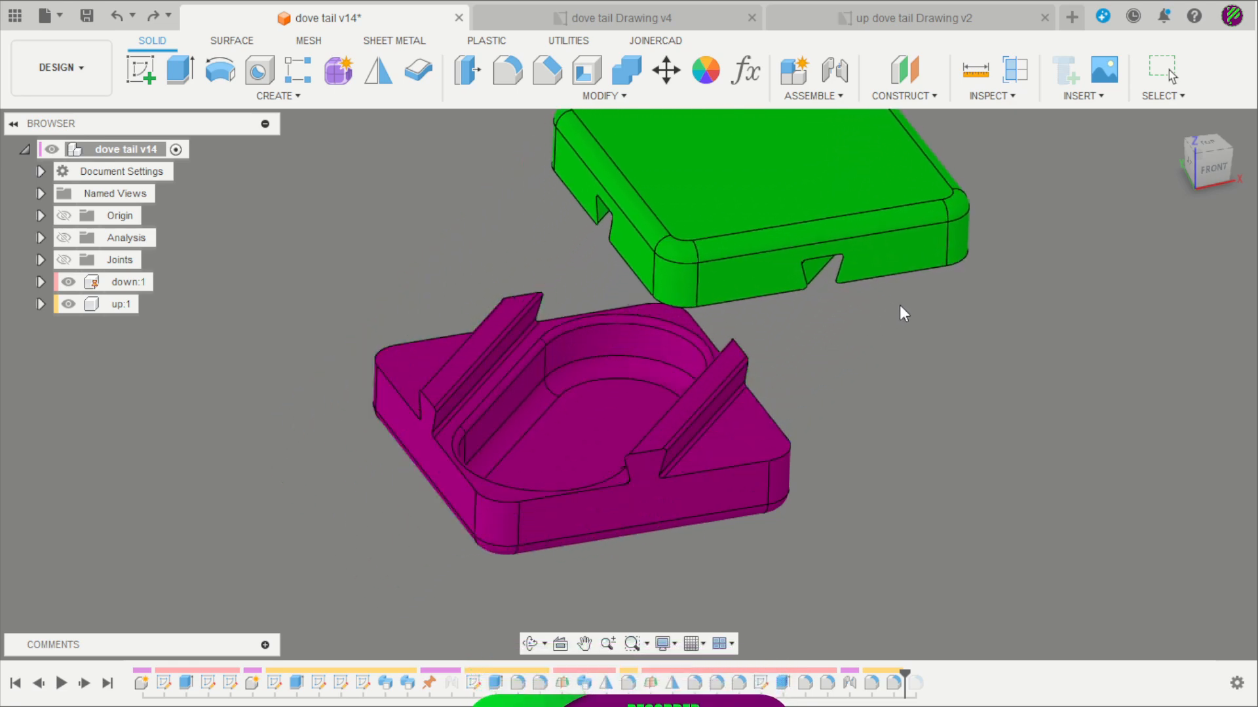
- Review the finished dovetail model and the dimensioned drawings of its down and up parts
{"action": "scroll", "coordinate": [837, 360], "scroll_direction": "down", "scroll_amount": 3}
{"action": "mouse_move", "coordinate": [845, 364]}
{"action": "middle_mouse_down", "text": "shift"}
{"action": "mouse_move", "coordinate": [869, 372]}
{"action": "mouse_move", "coordinate": [830, 264]}
{"action": "mouse_move", "coordinate": [804, 400]}
{"action": "middle_mouse_up", "text": "shift"}
{"action": "left_click", "coordinate": [642, 19]}
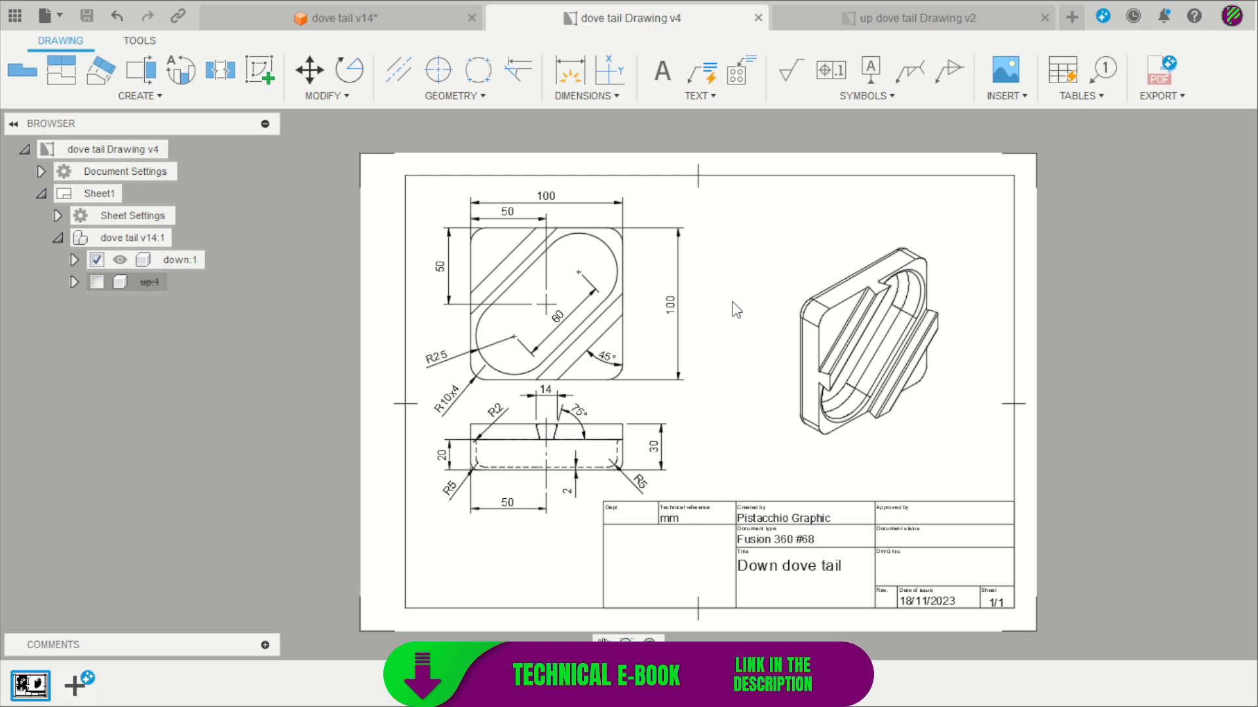
{"action": "left_click", "coordinate": [870, 17]}
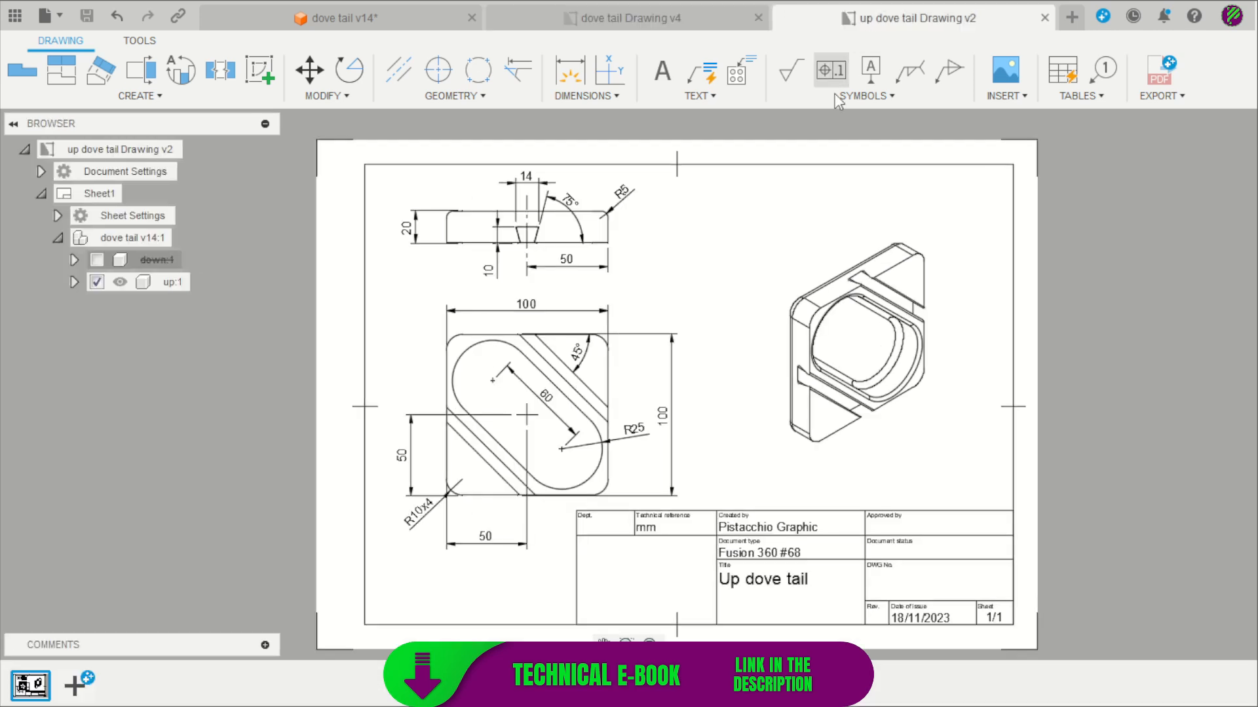
{"action": "left_click", "coordinate": [403, 12]}
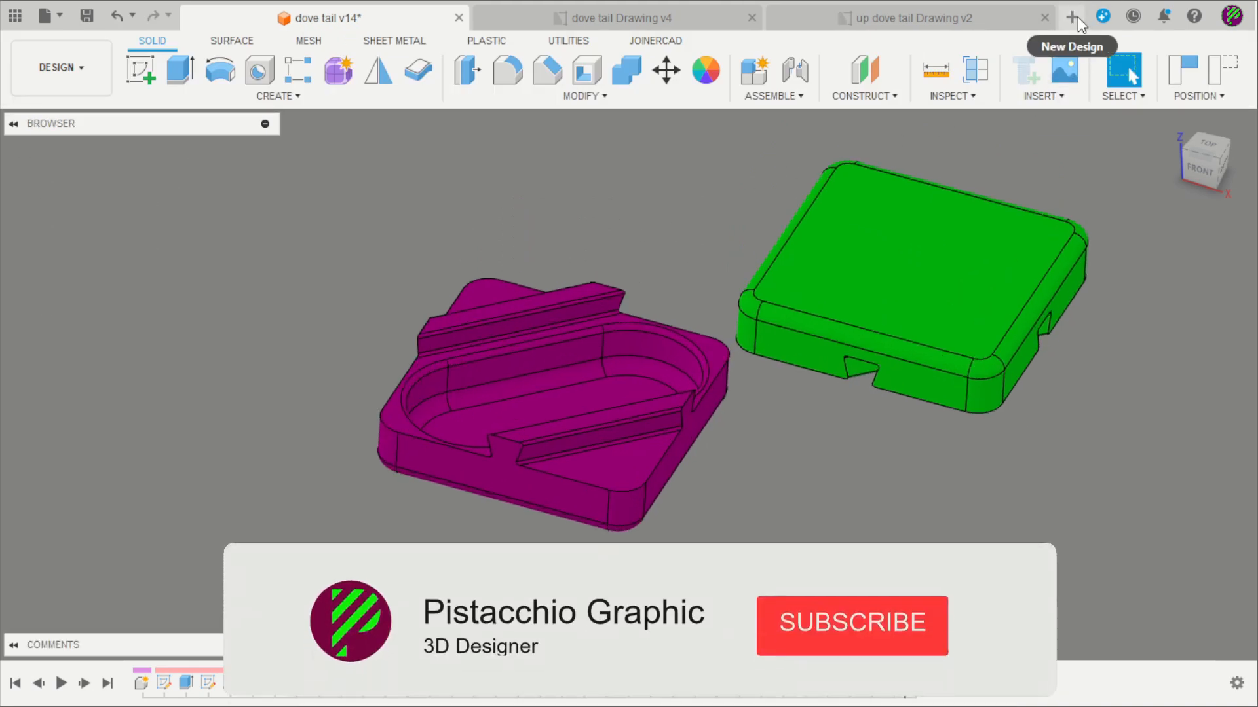
- Create a new design and add an activated internal standard component to it
{"action": "left_click", "coordinate": [1076, 19]}
{"action": "left_click", "coordinate": [791, 77]}
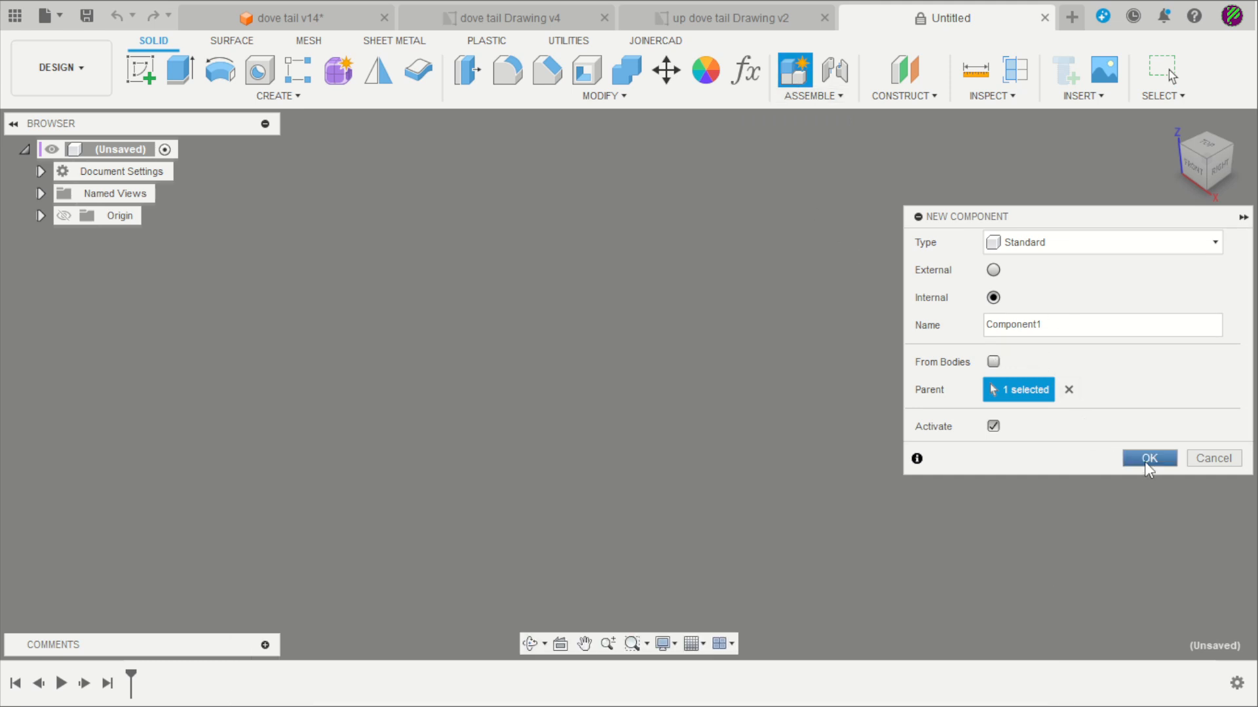
{"action": "left_click", "coordinate": [1146, 461]}
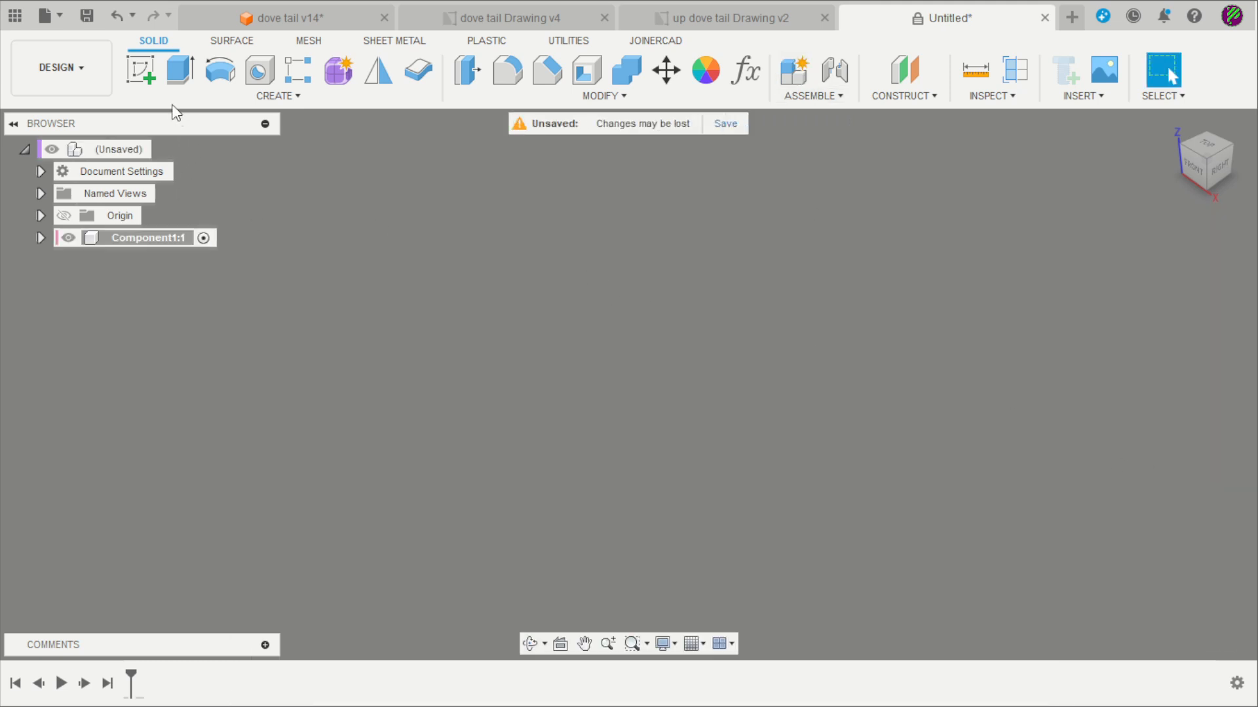
- Sketch a 100 x 100 mm center rectangle at the origin on the horizontal plane and finish the sketch
{"action": "left_click", "coordinate": [145, 72]}
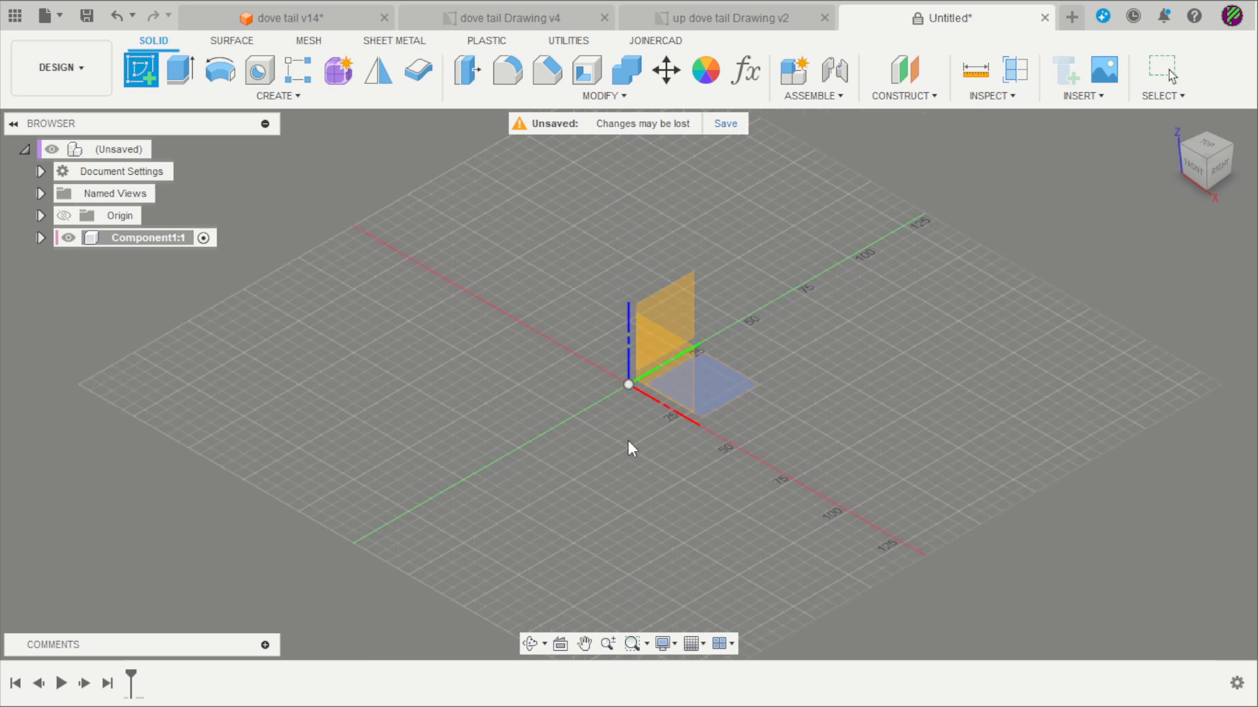
{"action": "left_click", "coordinate": [740, 394]}
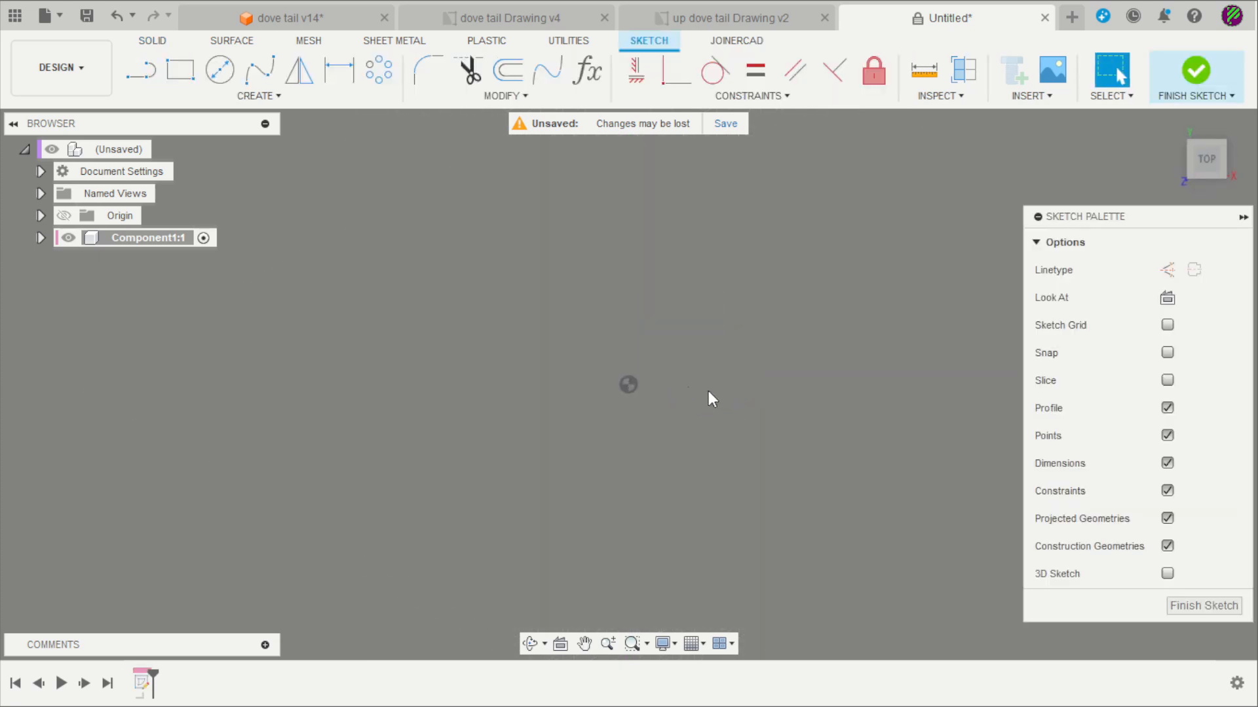
{"action": "left_click", "coordinate": [183, 71]}
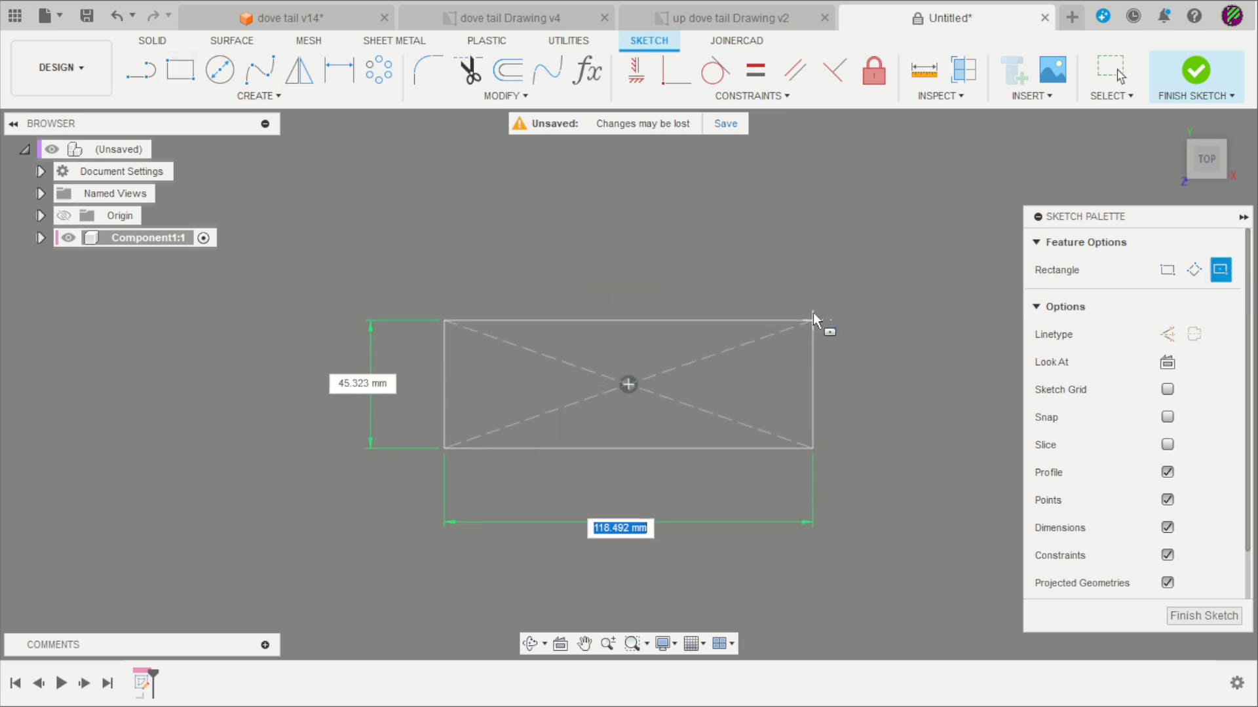
{"action": "key", "text": "Tab"}
{"action": "type", "text": "100"}
{"action": "key", "text": "Return"}
{"action": "key", "text": "Escape"}
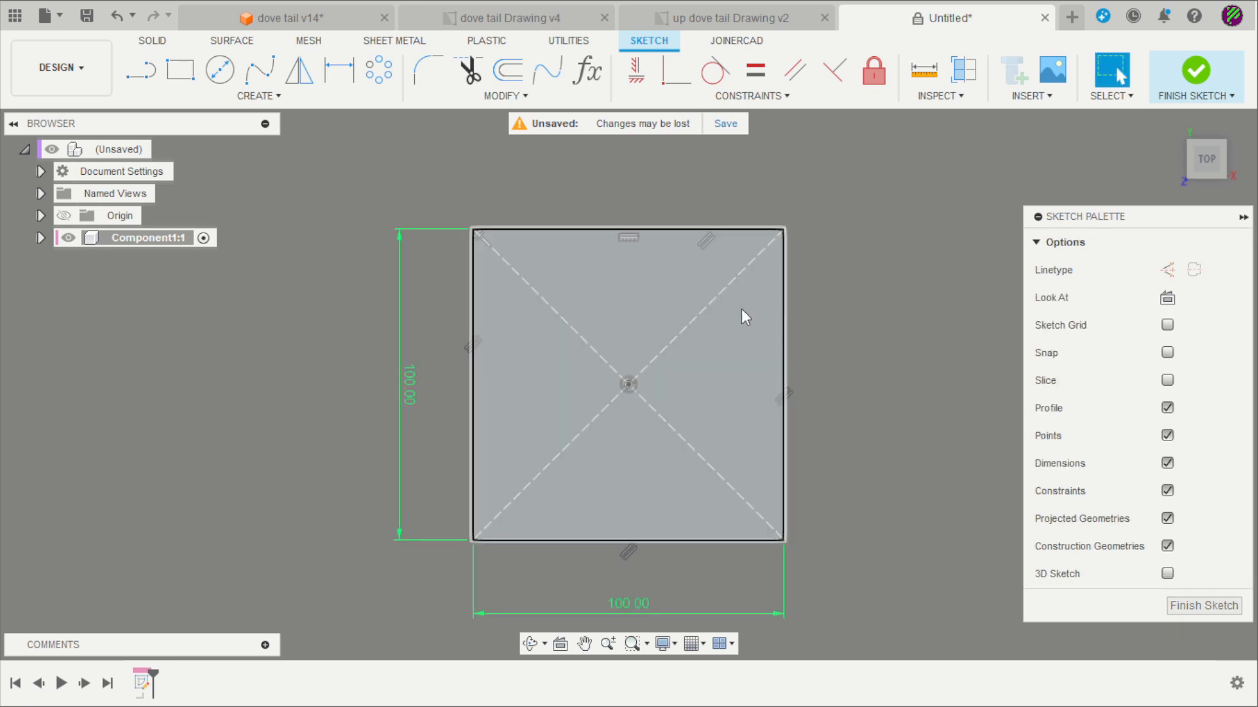
{"action": "left_click", "coordinate": [1189, 71]}
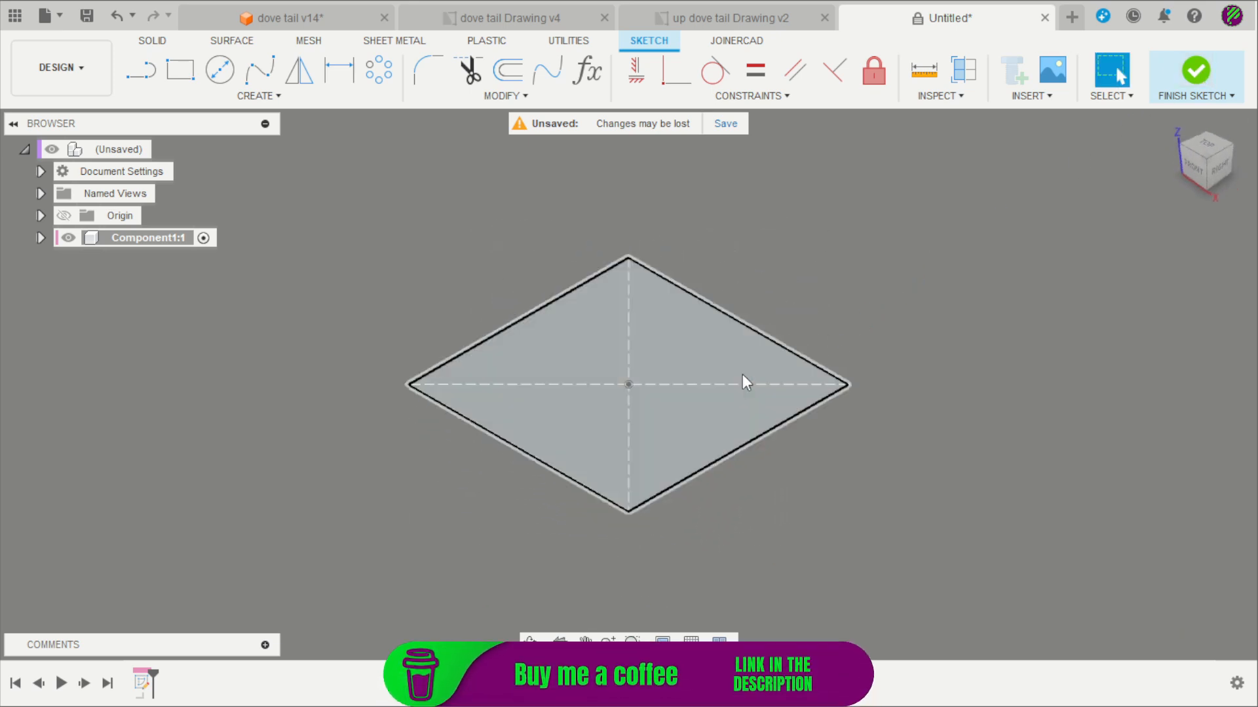
- Extrude the square profile 20 mm upward as a new body
{"action": "key", "text": "e"}
{"action": "scroll", "coordinate": [414, 281], "scroll_direction": "up", "scroll_amount": 2}
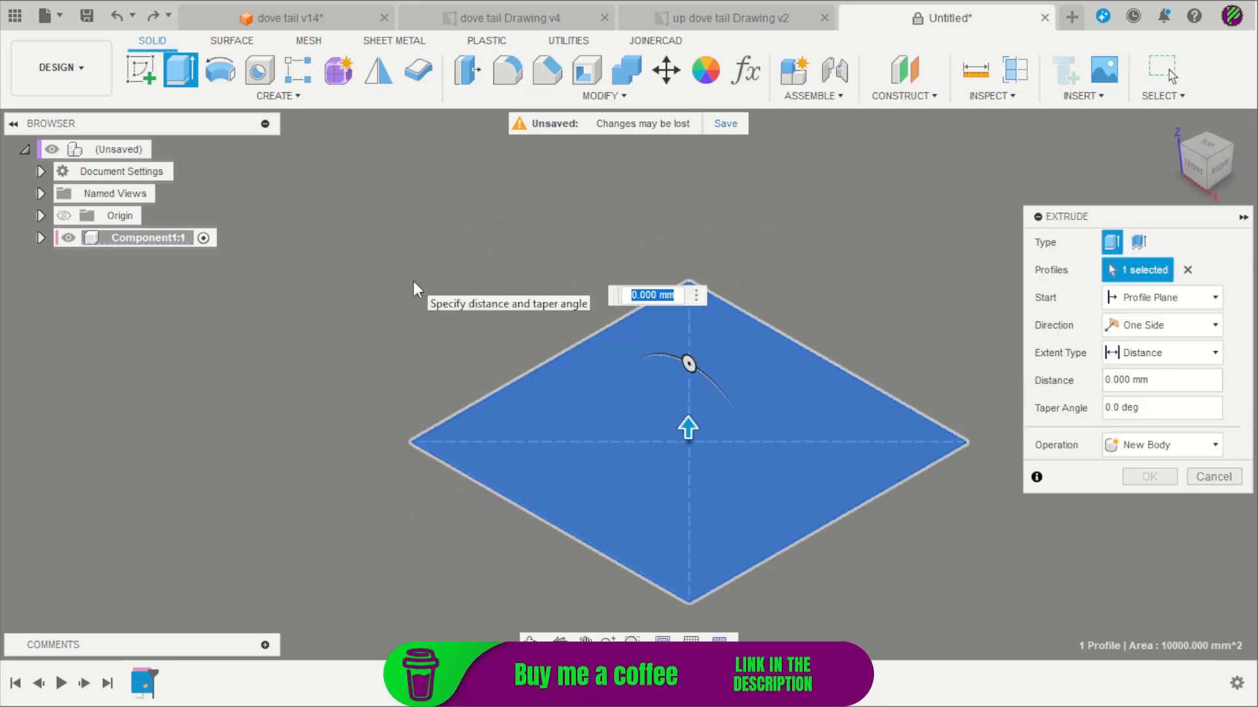
{"action": "type", "text": "20"}
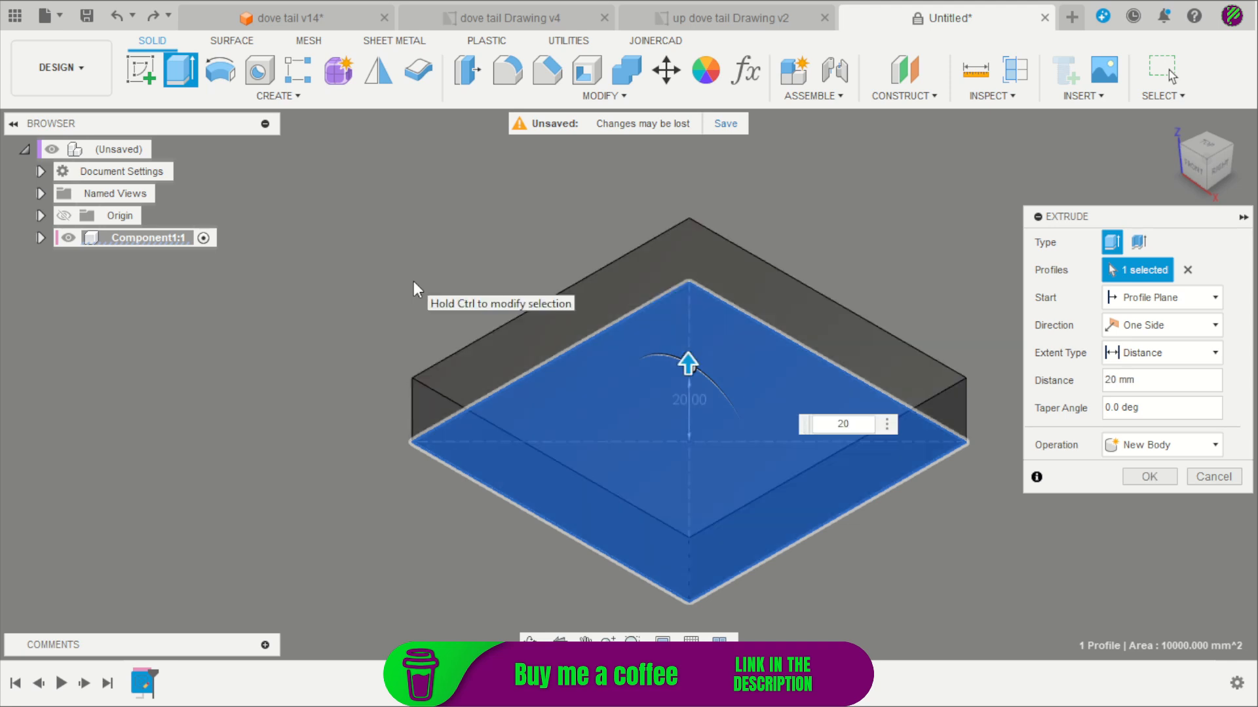
{"action": "key", "text": "Return"}
{"action": "scroll", "coordinate": [414, 281], "scroll_direction": "down", "scroll_amount": 2}
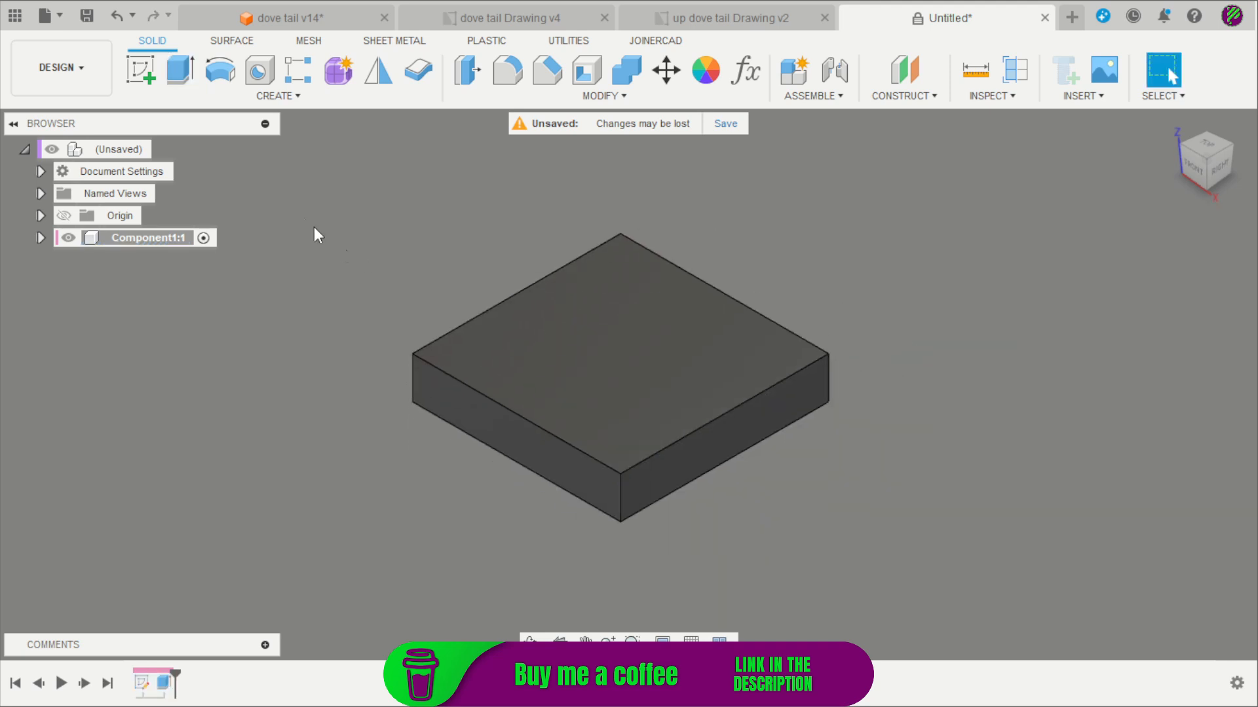
- On the block's front face, sketch a closed upward-widening trapezoid just above the top edge, about 11 mm tall with a base about 13 mm wide
{"action": "left_click", "coordinate": [142, 71]}
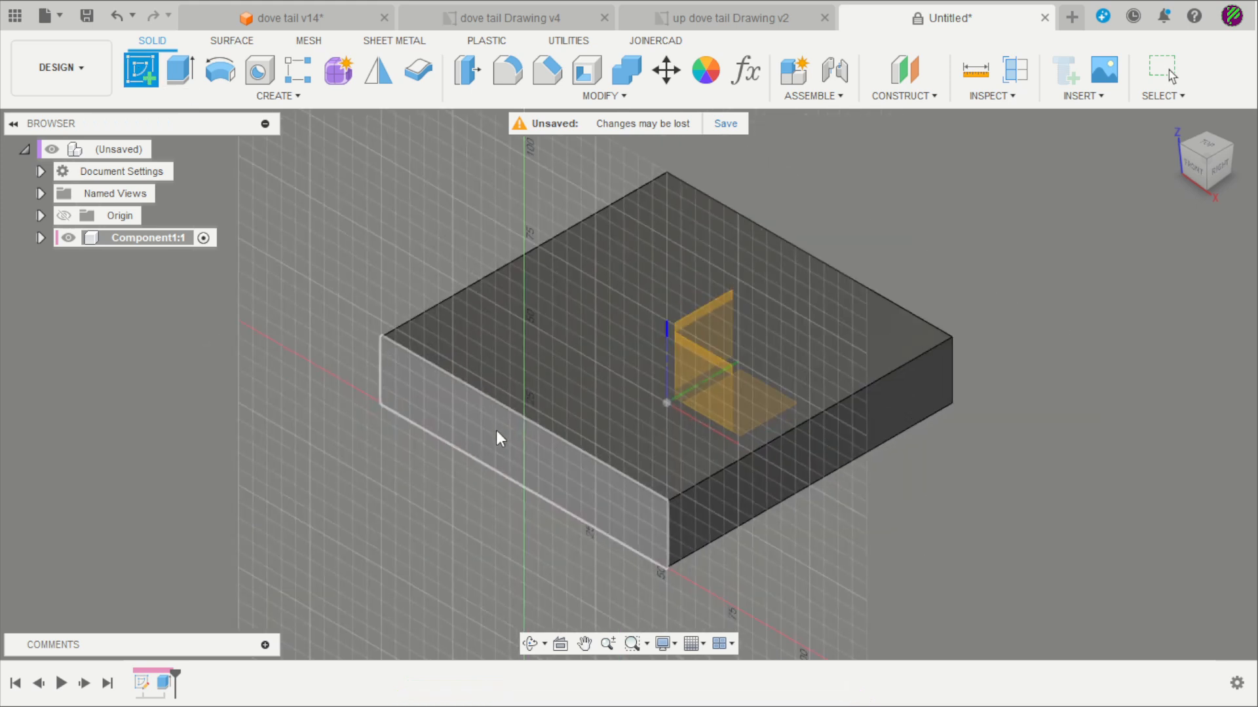
{"action": "left_click", "coordinate": [509, 448]}
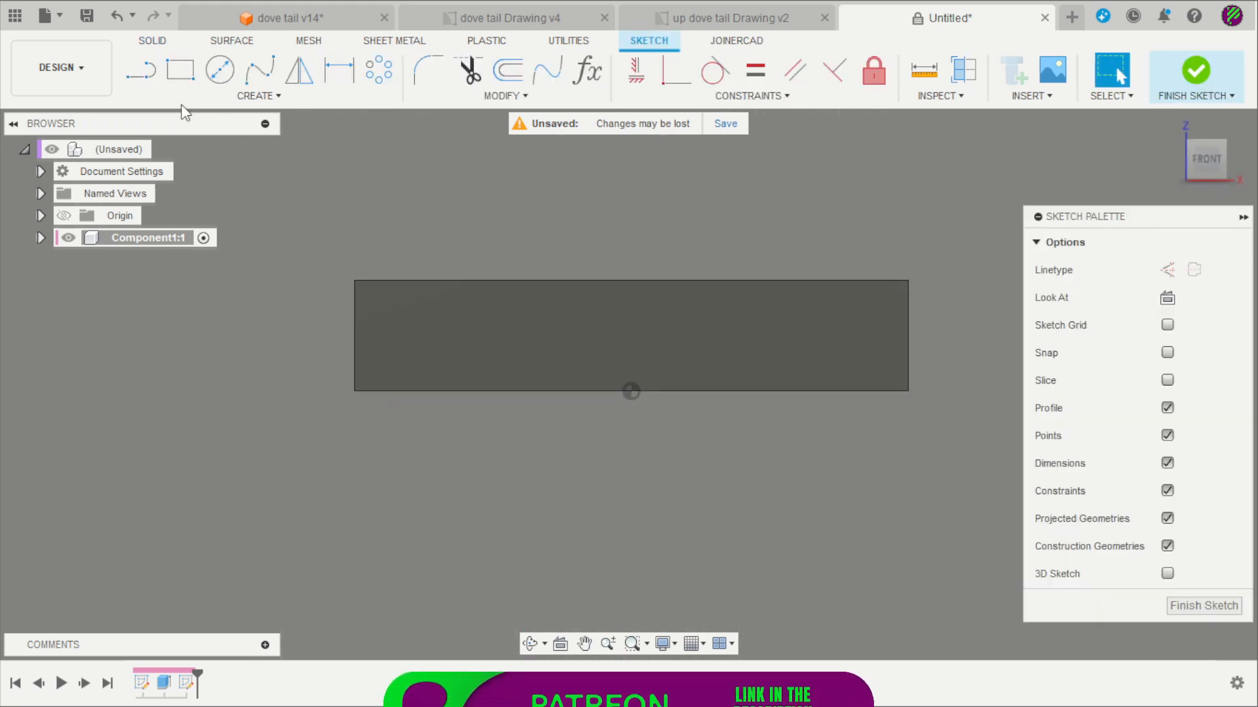
{"action": "left_click", "coordinate": [141, 70]}
{"action": "scroll", "coordinate": [595, 231], "scroll_direction": "up", "scroll_amount": 2}
{"action": "left_click", "coordinate": [739, 200]}
{"action": "left_click", "coordinate": [707, 280]}
{"action": "left_click", "coordinate": [606, 280]}
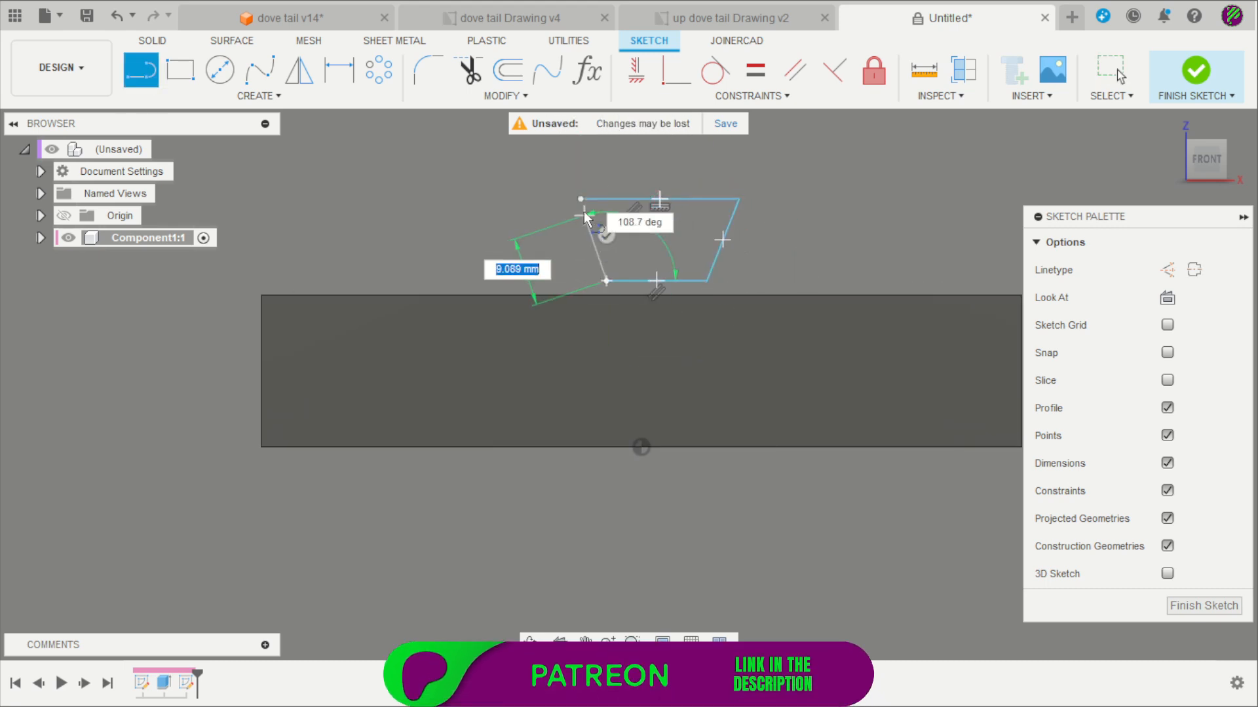
{"action": "left_click", "coordinate": [580, 199]}
{"action": "scroll", "coordinate": [685, 246], "scroll_direction": "up", "scroll_amount": 2}
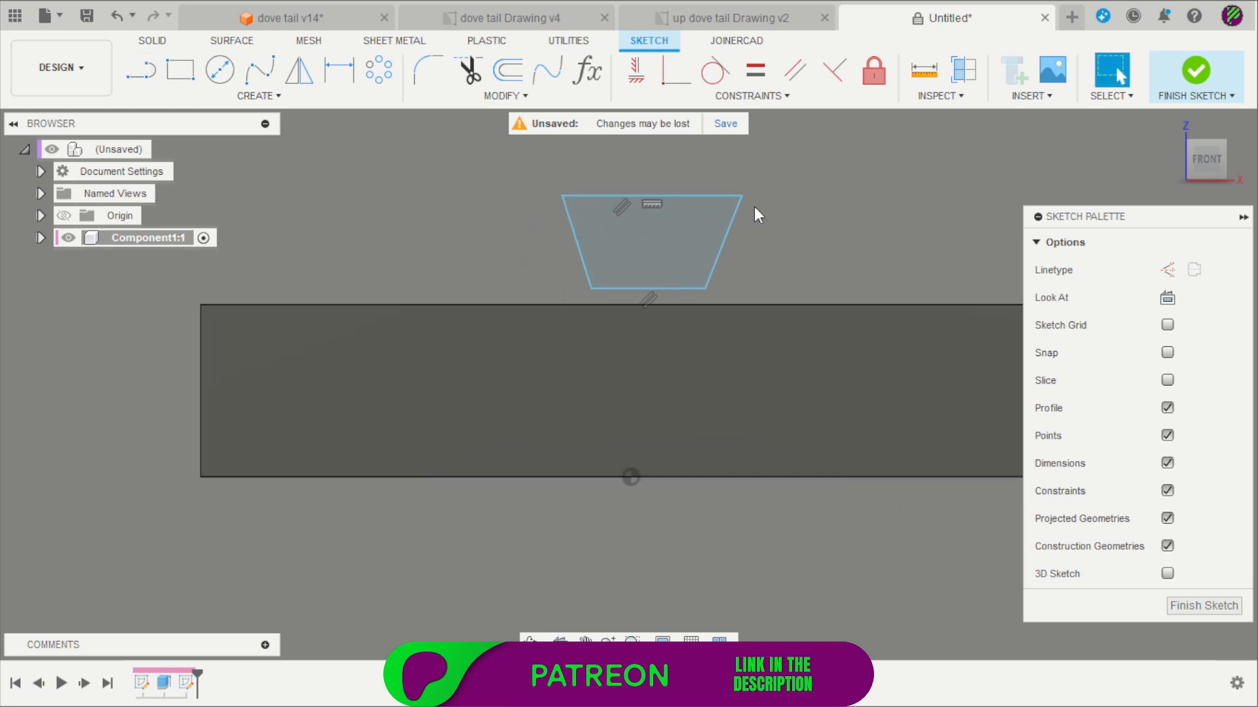
- Apply a MidPoint constraint between the trapezoid's lower line and the block's top edge
{"action": "left_click", "coordinate": [702, 93]}
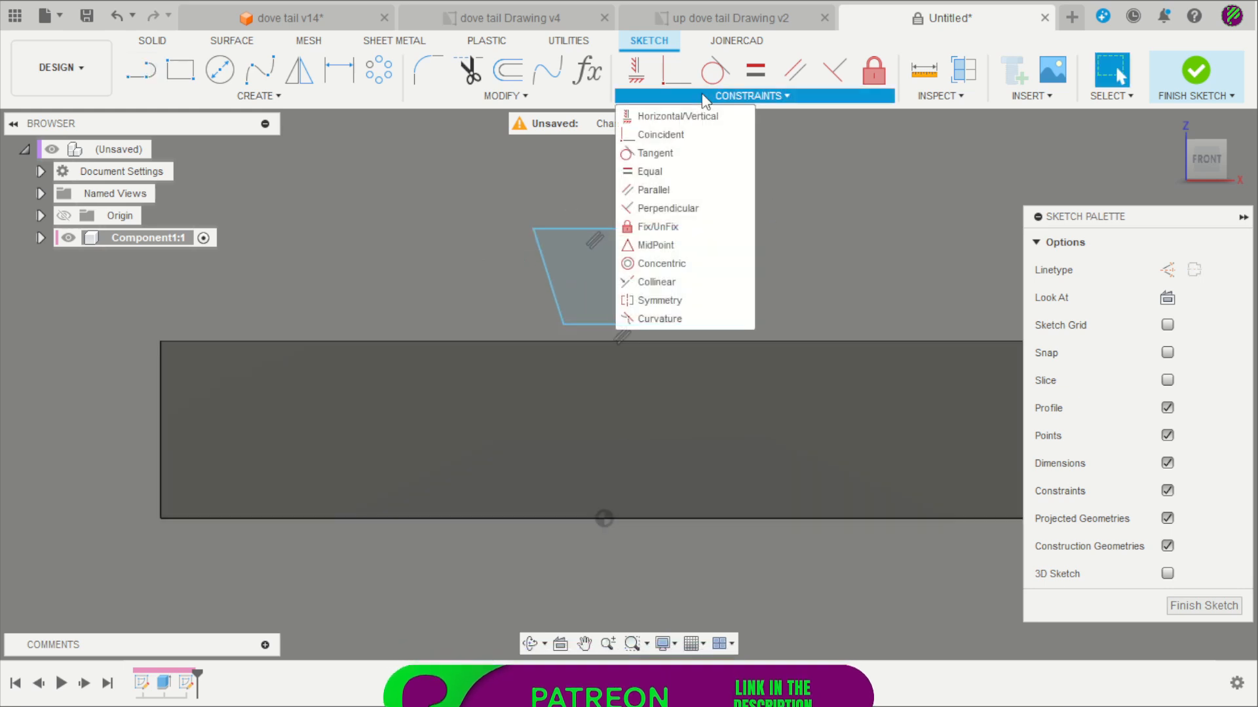
{"action": "left_click", "coordinate": [679, 236]}
{"action": "left_click", "coordinate": [659, 325]}
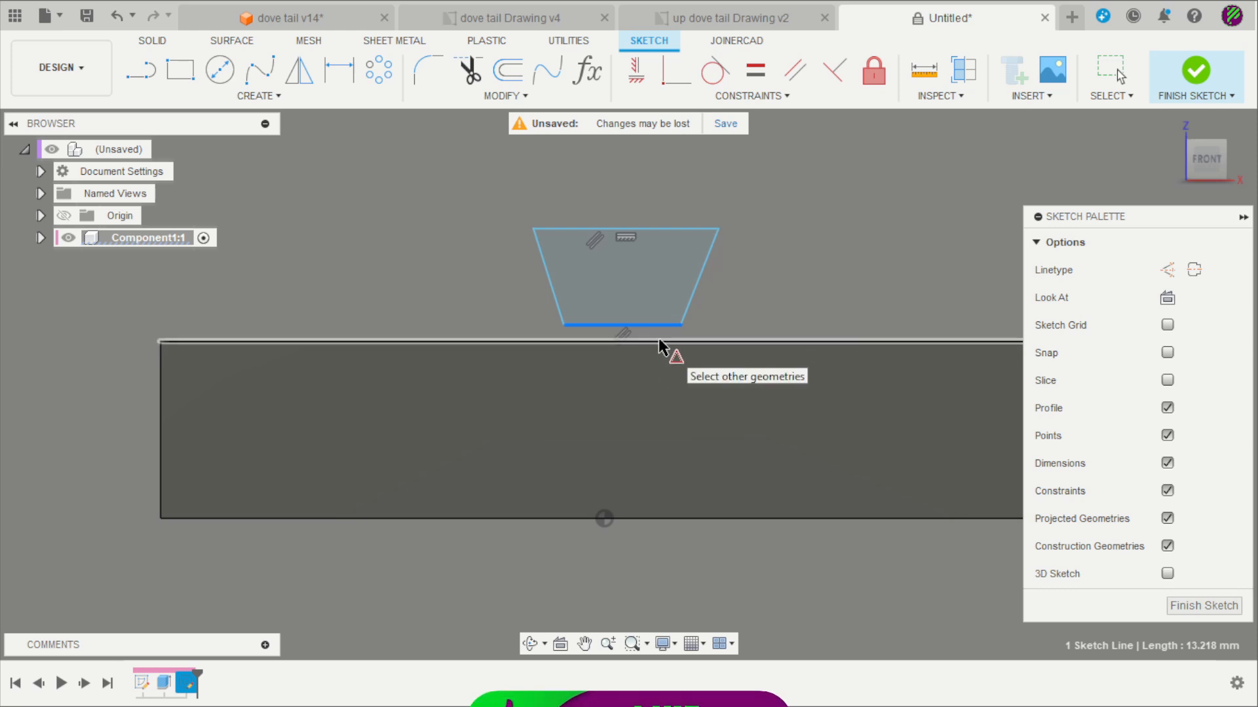
{"action": "left_click", "coordinate": [658, 340]}
{"action": "scroll", "coordinate": [675, 288], "scroll_direction": "down", "scroll_amount": 3}
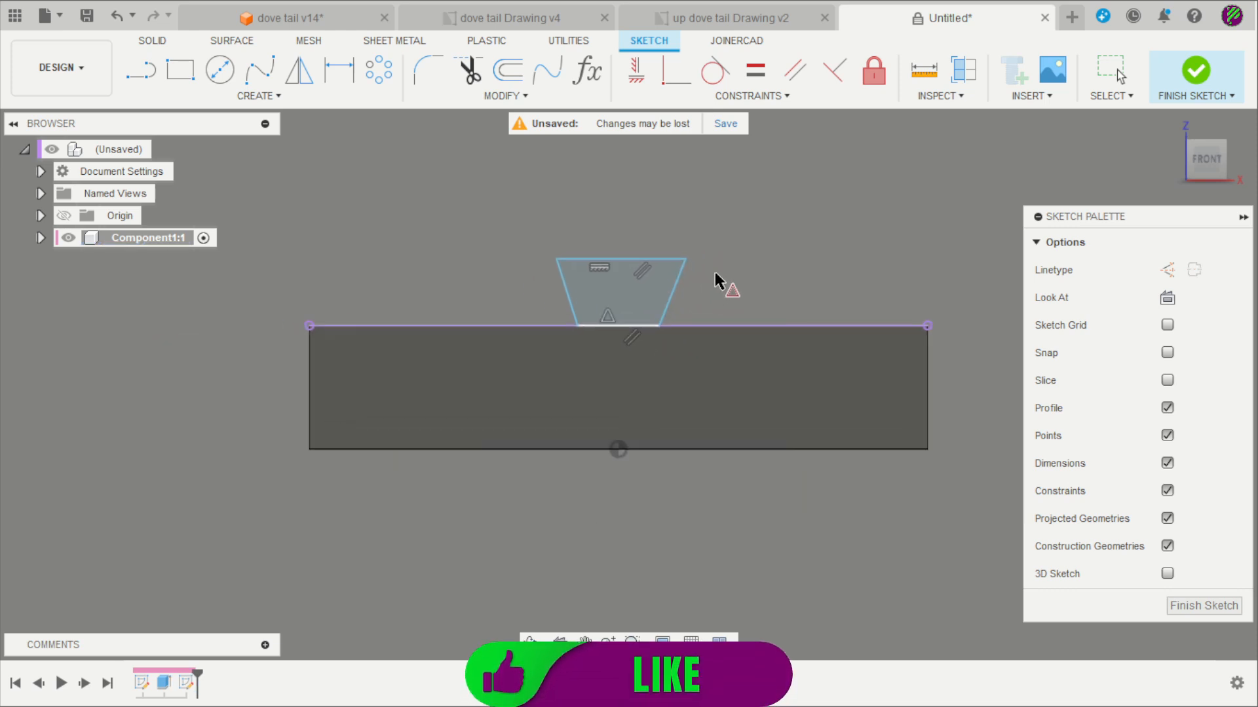
- Align the midpoint of the trapezoid's upper line vertically with the origin using a Horizontal/Vertical constraint
{"action": "scroll", "coordinate": [720, 278], "scroll_direction": "up", "scroll_amount": 2}
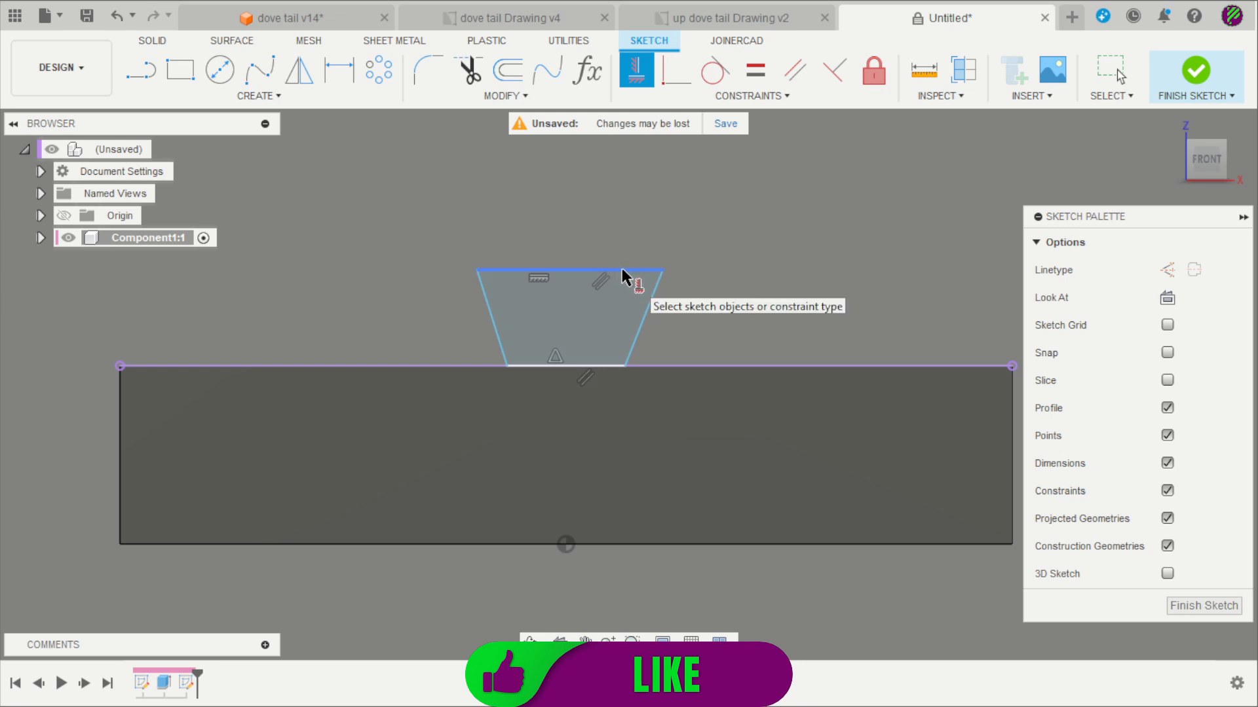
{"action": "left_click", "coordinate": [572, 269]}
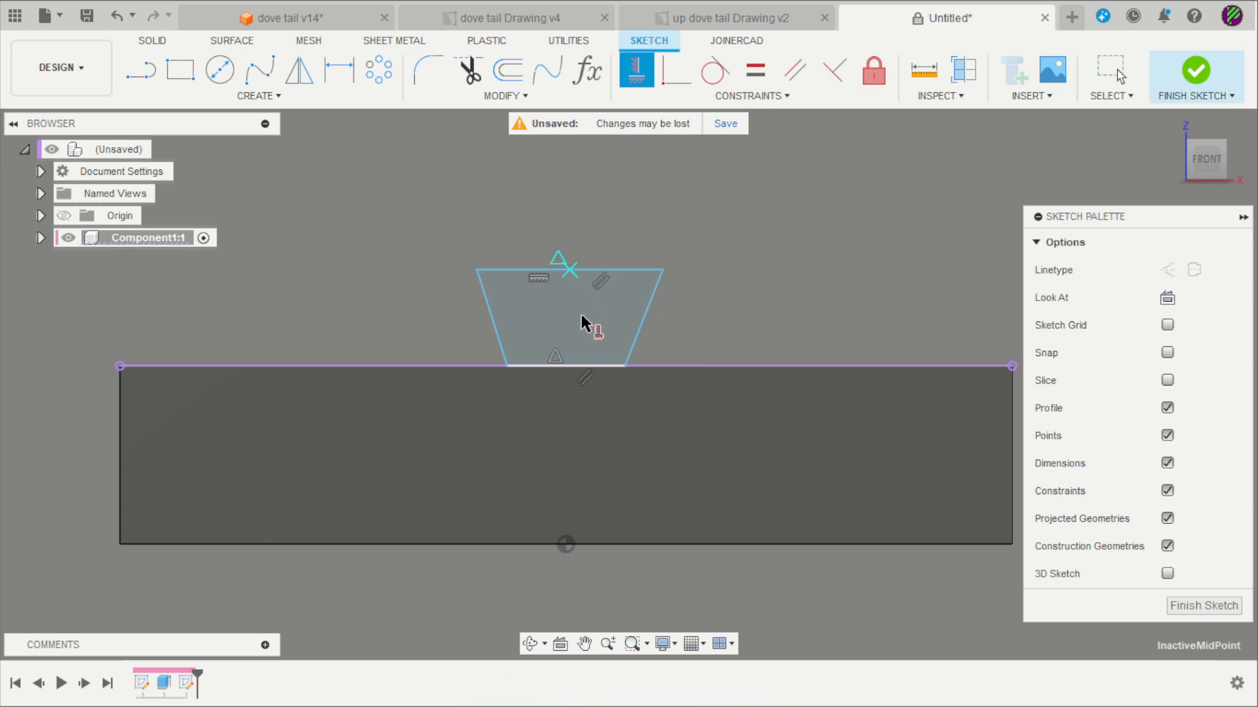
{"action": "left_click", "coordinate": [566, 545]}
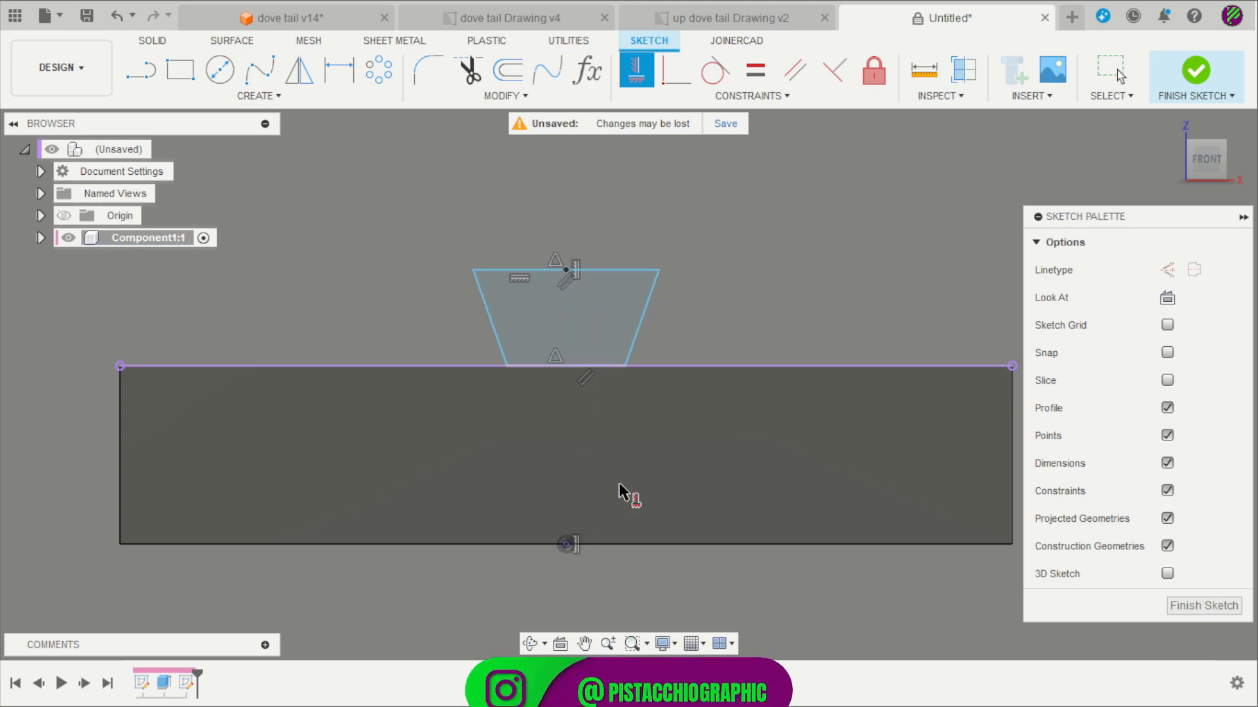
{"action": "scroll", "coordinate": [638, 488], "scroll_direction": "down", "scroll_amount": 1}
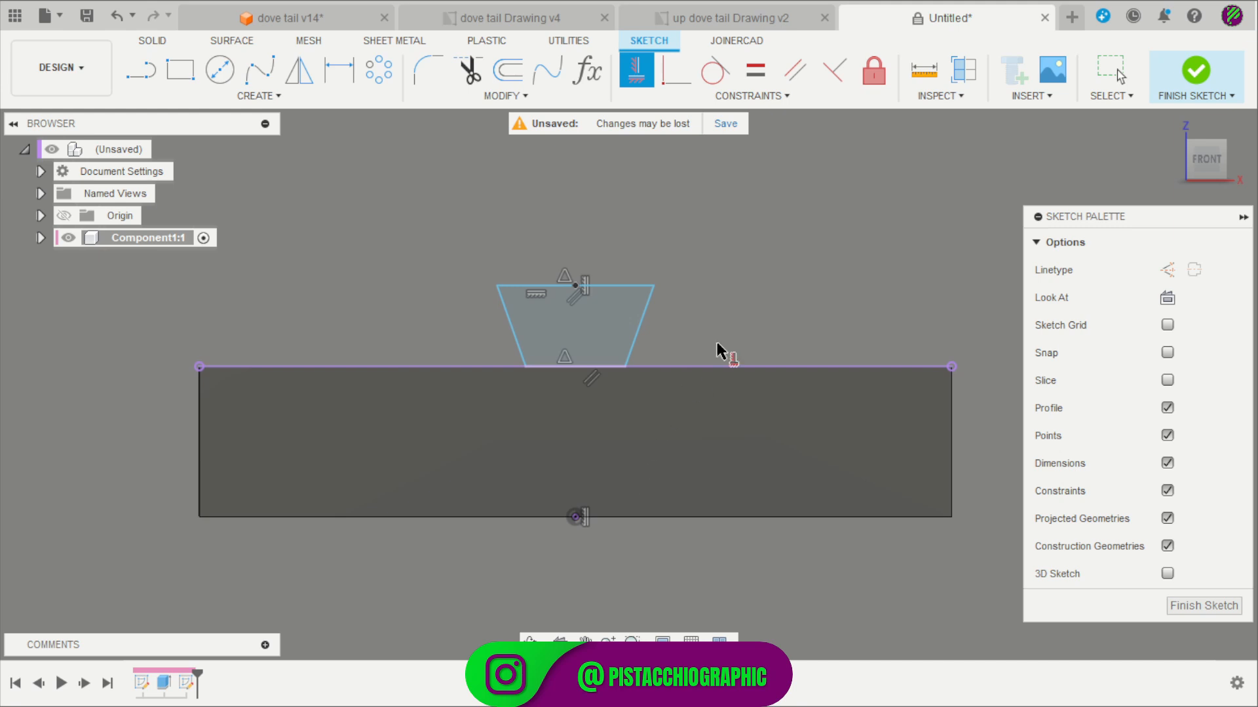
- Dimension the trapezoid's height between its upper and lower lines as 10 mm
{"action": "scroll", "coordinate": [712, 295], "scroll_direction": "up", "scroll_amount": 1}
{"action": "key", "text": "d"}
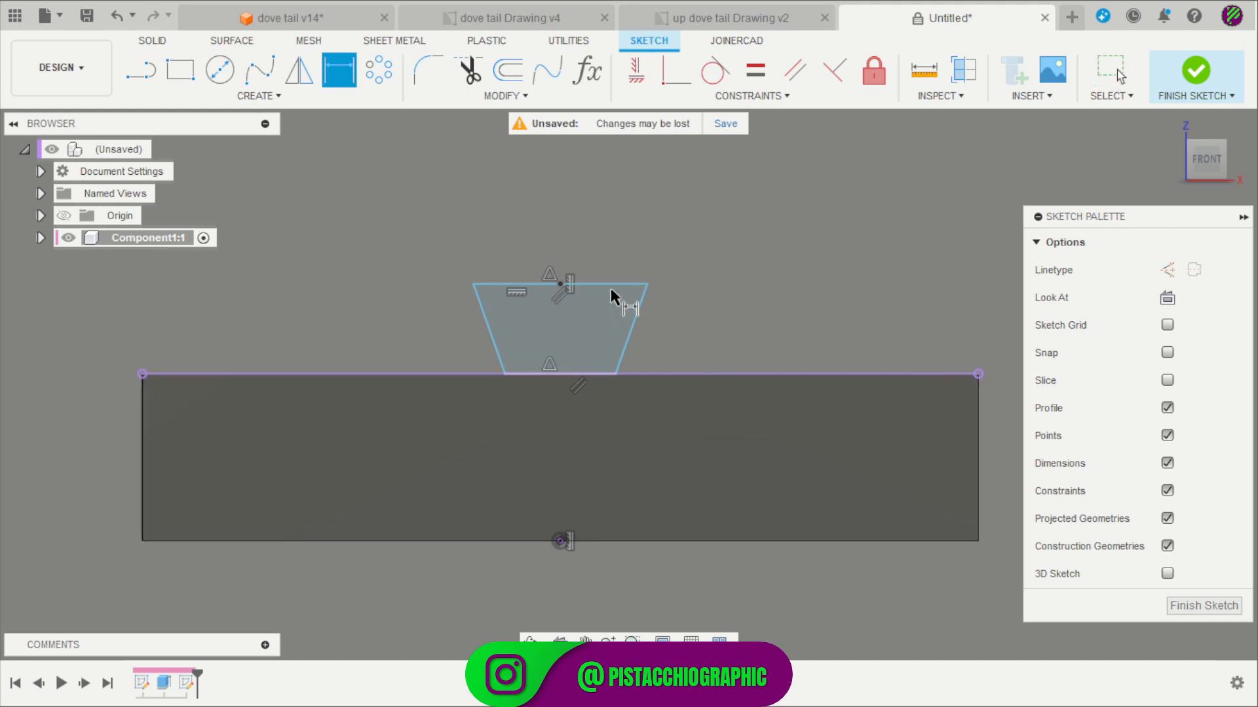
{"action": "left_click", "coordinate": [610, 286]}
{"action": "left_click", "coordinate": [587, 372]}
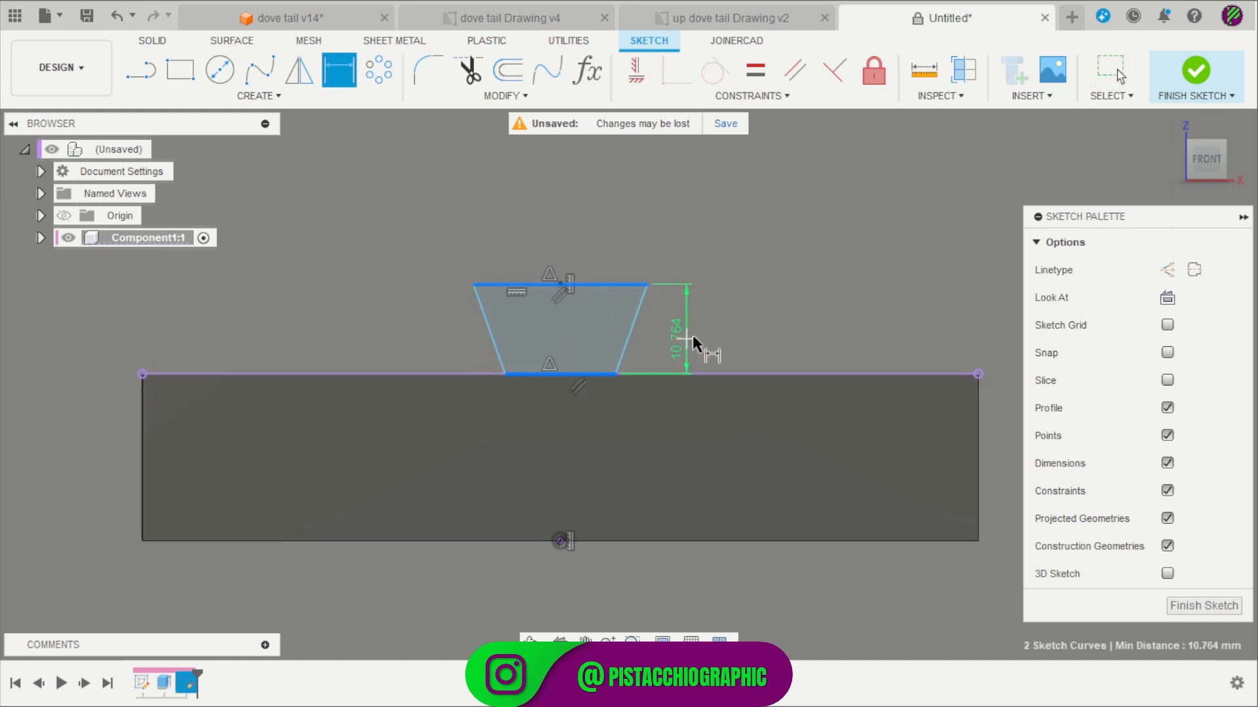
{"action": "left_click", "coordinate": [705, 334]}
{"action": "type", "text": "10"}
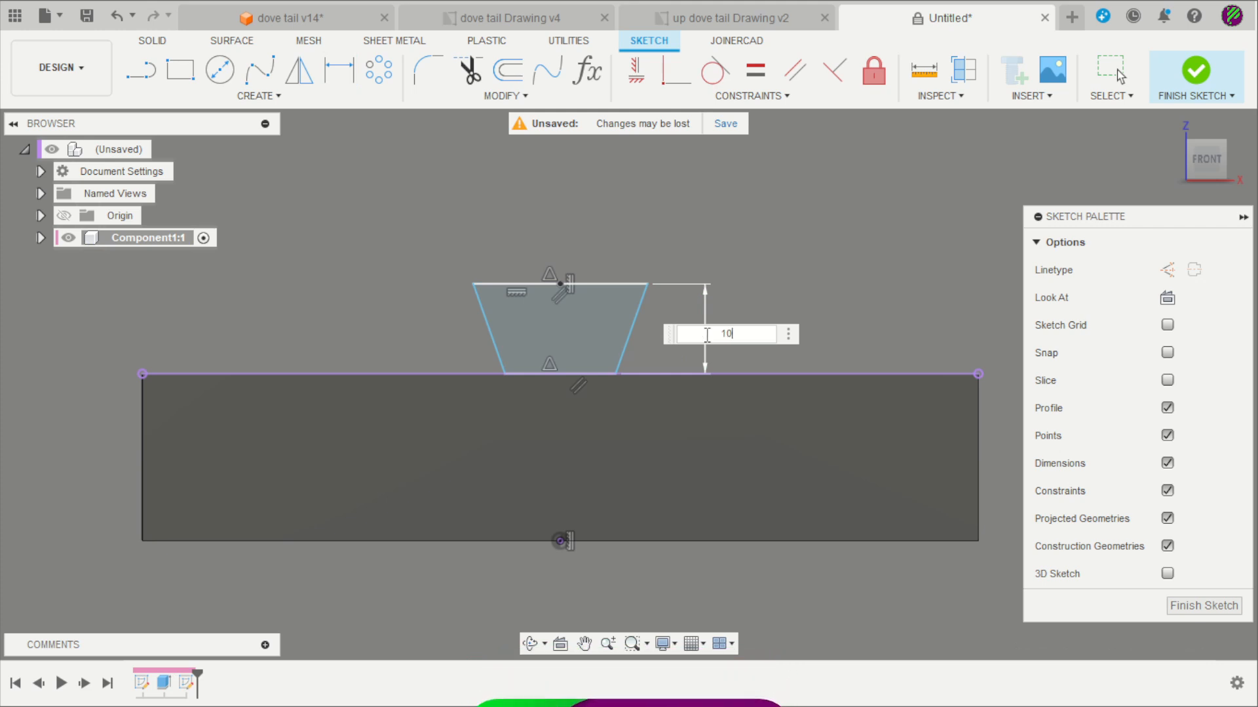
{"action": "key", "text": "Return"}
- Dimension the trapezoid's upper line as 14 mm wide
{"action": "scroll", "coordinate": [707, 330], "scroll_direction": "up", "scroll_amount": 3}
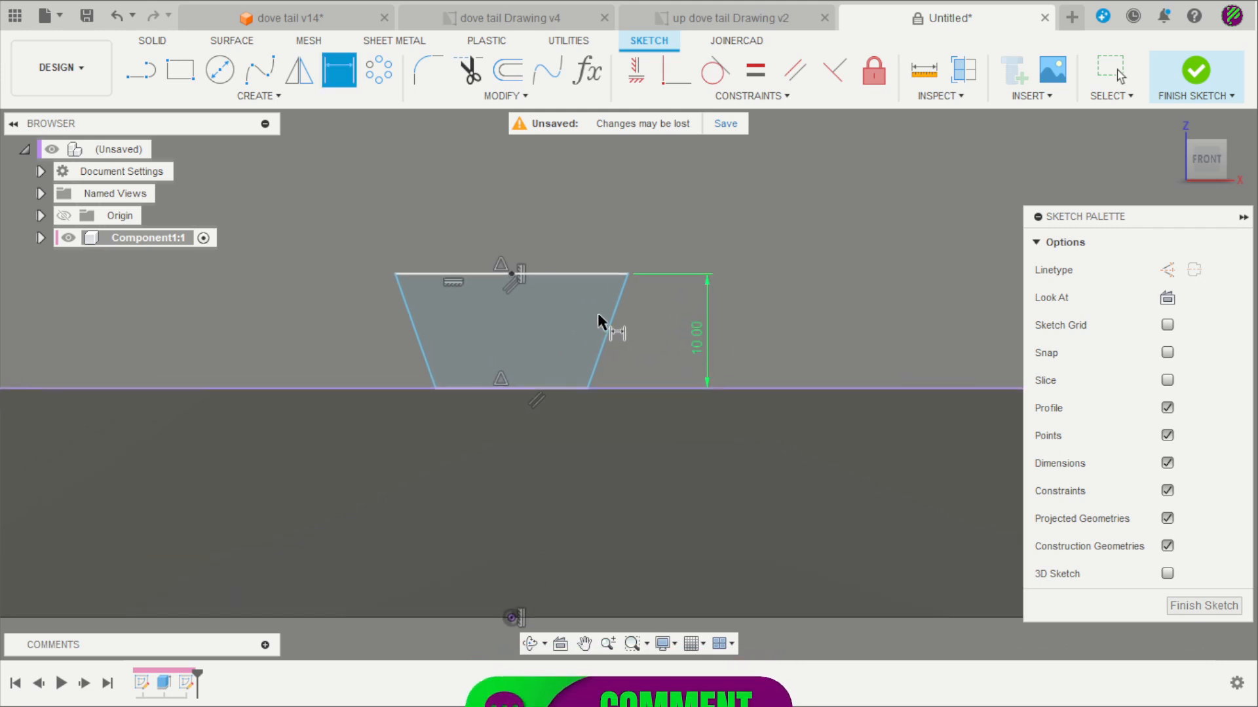
{"action": "left_click", "coordinate": [573, 275]}
{"action": "left_click", "coordinate": [557, 221]}
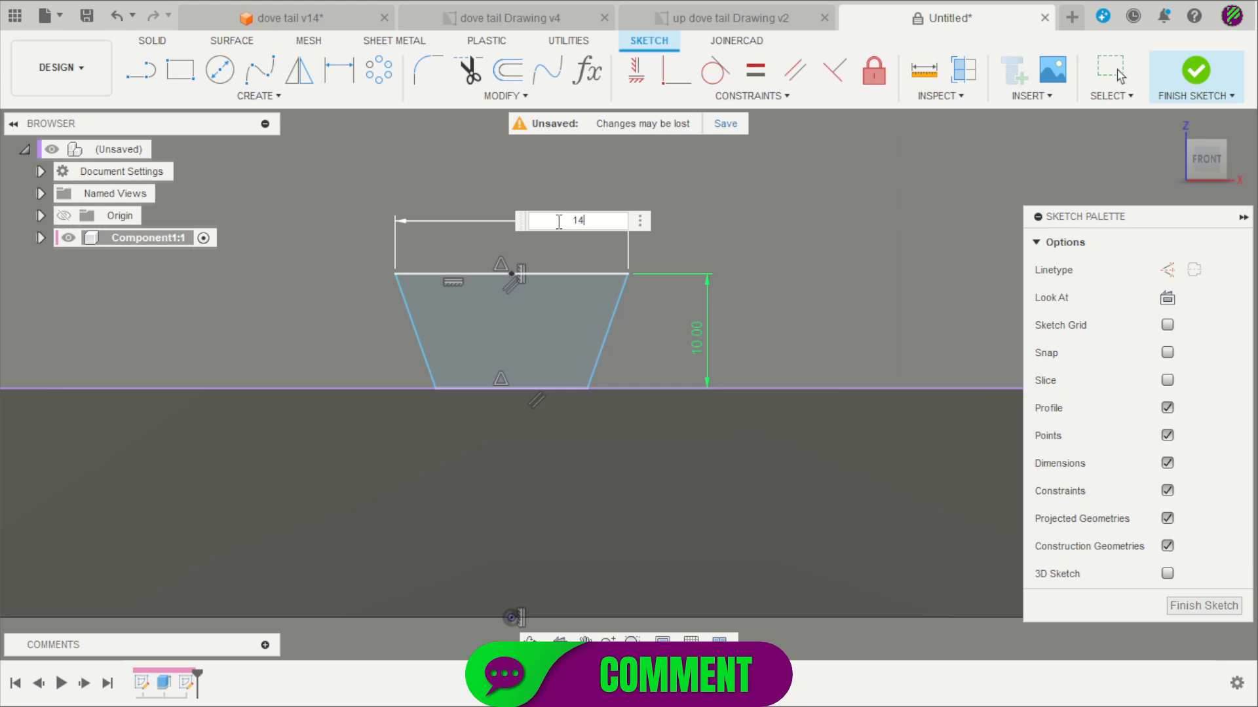
{"action": "type", "text": "14"}
{"action": "key", "text": "Return"}
- Set the angle between the trapezoid's upper line and slanted side to 75 degrees and finish the sketch
{"action": "scroll", "coordinate": [557, 288], "scroll_direction": "up", "scroll_amount": 2}
{"action": "left_click", "coordinate": [574, 269]}
{"action": "left_click", "coordinate": [595, 308]}
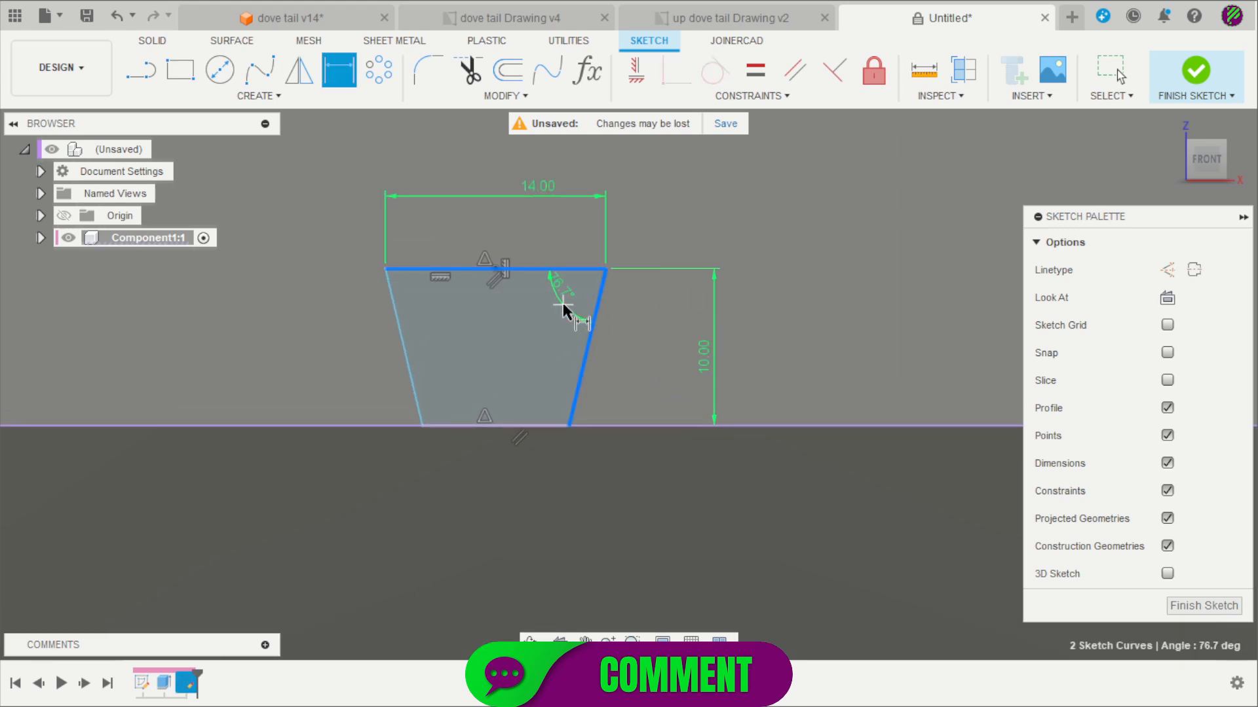
{"action": "left_click", "coordinate": [564, 305]}
{"action": "type", "text": "75"}
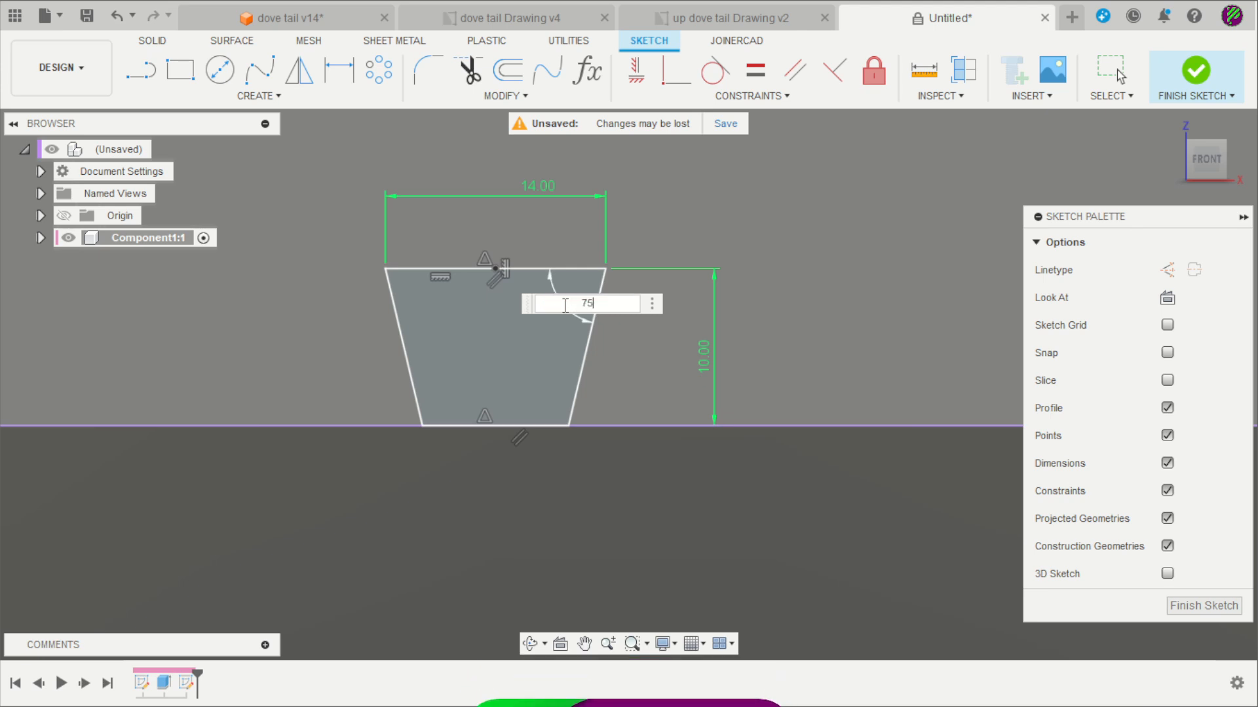
{"action": "scroll", "coordinate": [604, 308], "scroll_direction": "down", "scroll_amount": 6}
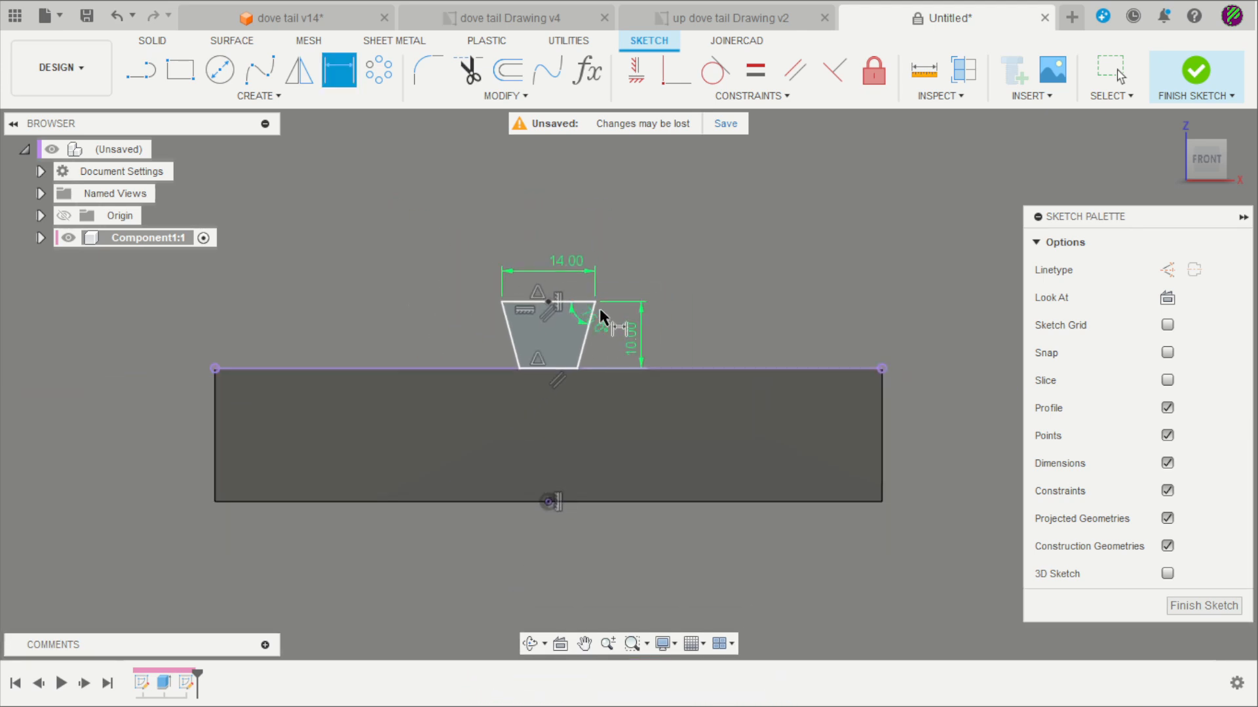
{"action": "middle_click_drag", "start_coordinate": [680, 332], "coordinate": [660, 354], "text": "shift"}
{"action": "scroll", "coordinate": [638, 347], "scroll_direction": "up", "scroll_amount": 2}
{"action": "key", "text": "d"}
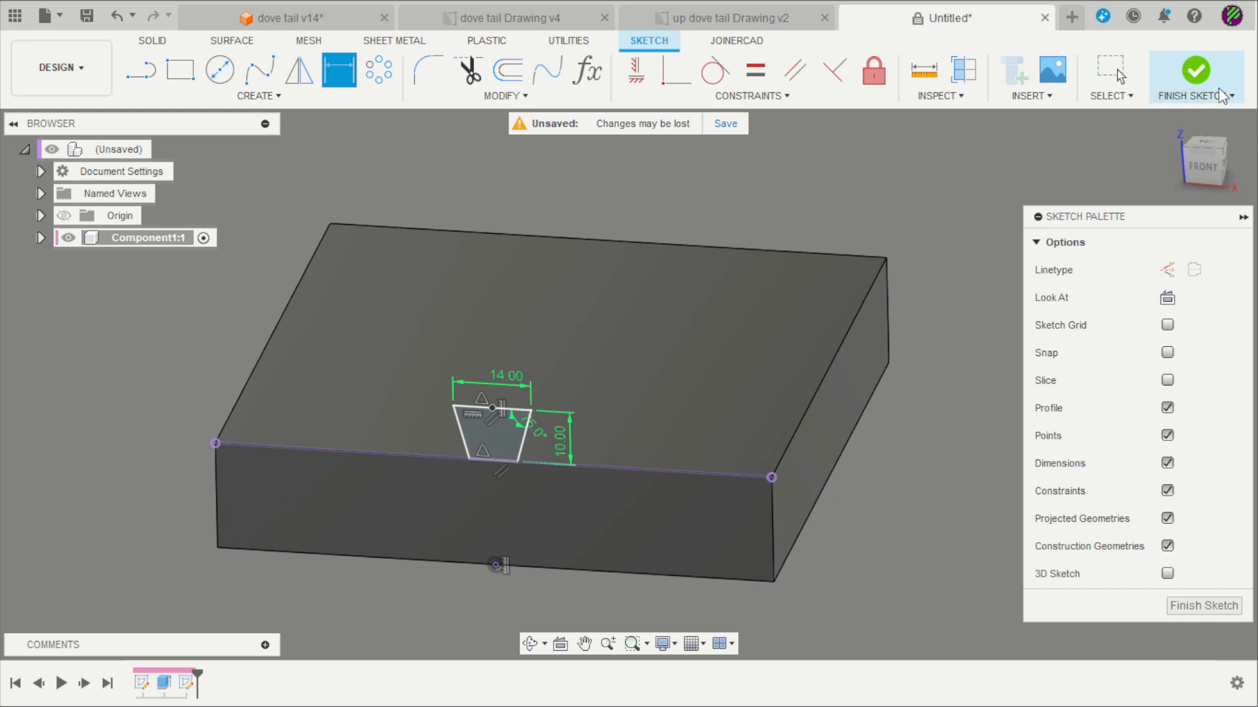
{"action": "left_click", "coordinate": [1199, 73]}
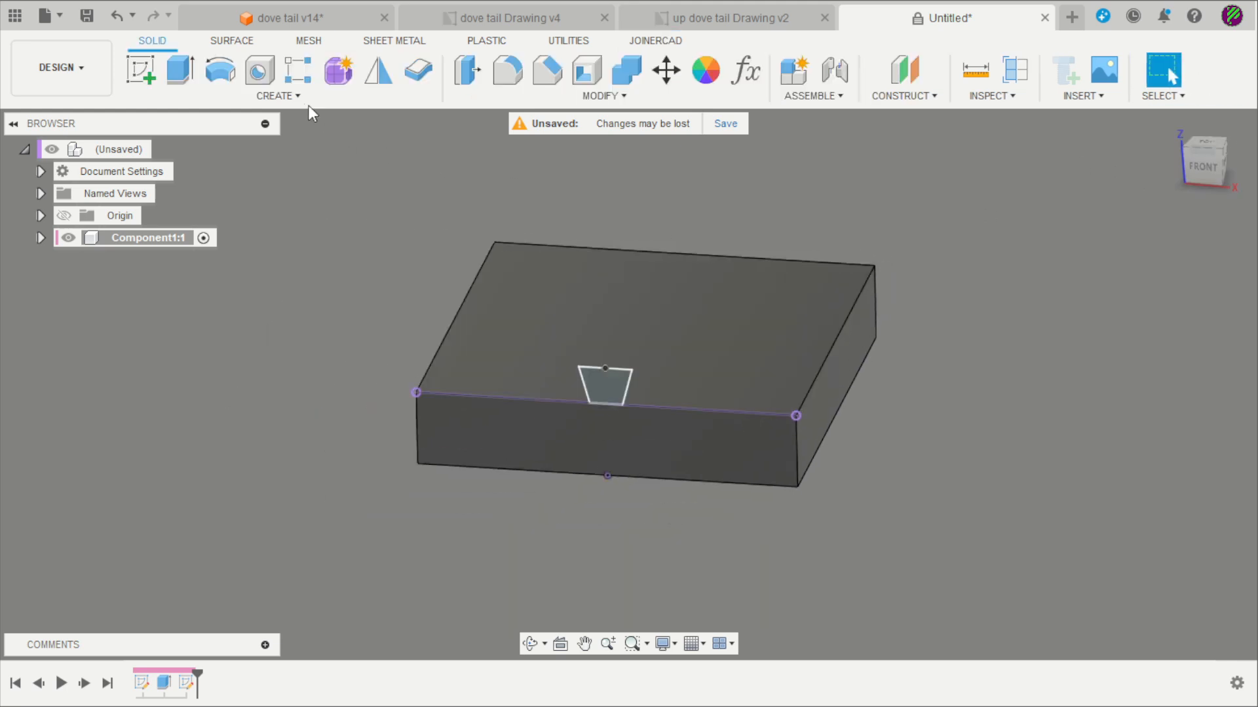
- Start a sketch on the block's upper face and draw a slanted line rising from near the front edge toward the side edge
{"action": "left_click", "coordinate": [143, 71]}
{"action": "left_click", "coordinate": [509, 333]}
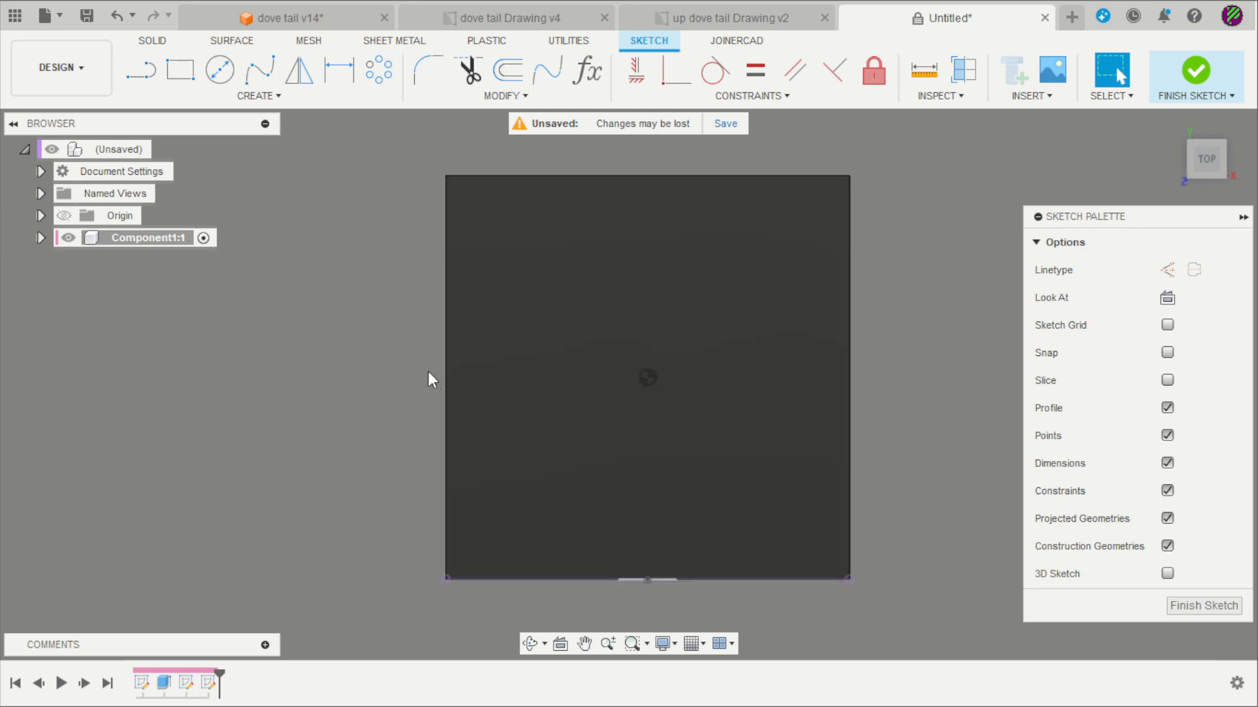
{"action": "left_click", "coordinate": [139, 80]}
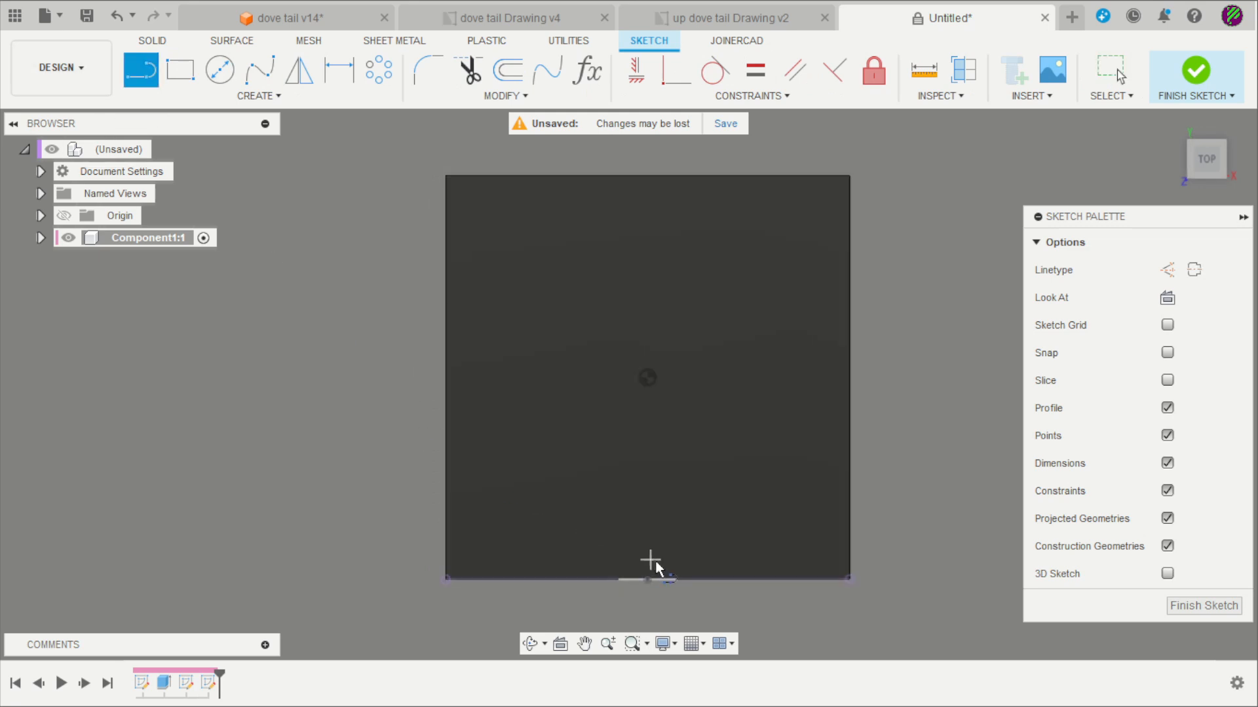
{"action": "left_click", "coordinate": [591, 544]}
{"action": "left_click", "coordinate": [472, 396]}
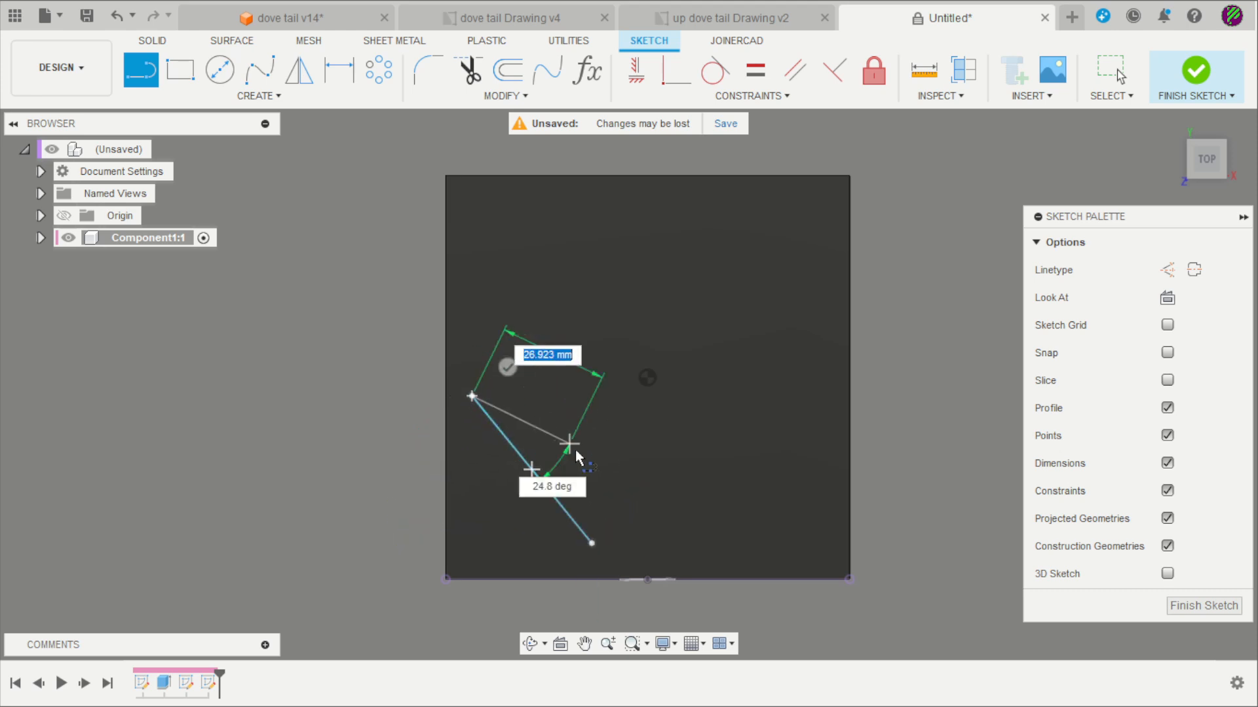
{"action": "key", "text": "Escape"}
- Attach the slanted line's lower endpoint to the midpoint of the block's front edge with a Coincident constraint
{"action": "scroll", "coordinate": [570, 465], "scroll_direction": "down", "scroll_amount": 2}
{"action": "scroll", "coordinate": [580, 578], "scroll_direction": "up", "scroll_amount": 3}
{"action": "scroll", "coordinate": [559, 568], "scroll_direction": "down", "scroll_amount": 2}
{"action": "scroll", "coordinate": [625, 528], "scroll_direction": "up", "scroll_amount": 2}
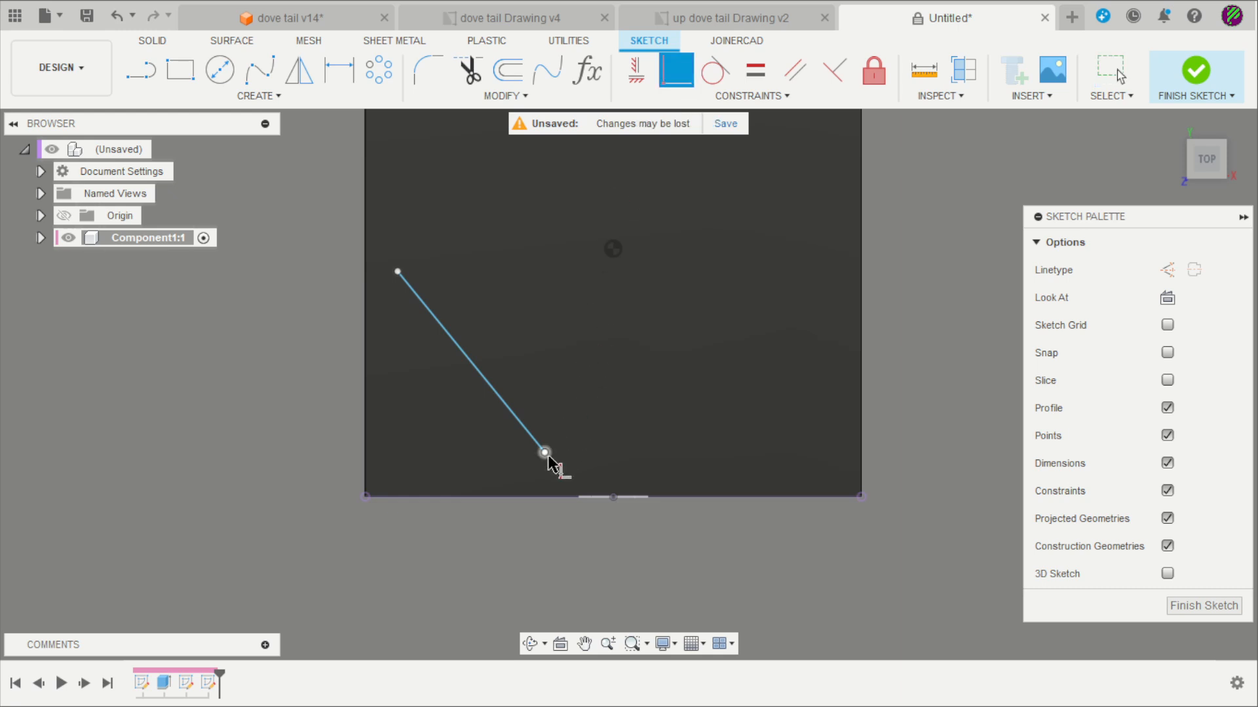
{"action": "left_click", "coordinate": [613, 498]}
{"action": "scroll", "coordinate": [615, 533], "scroll_direction": "down", "scroll_amount": 2}
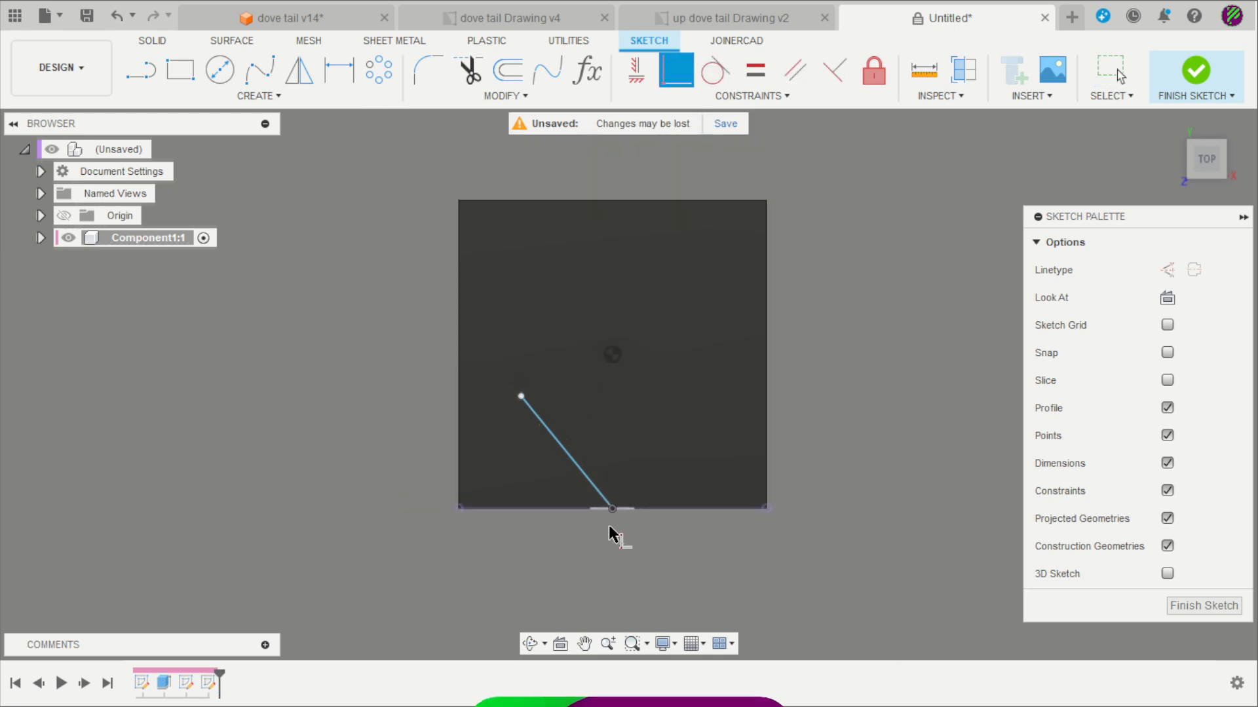
{"action": "scroll", "coordinate": [612, 533], "scroll_direction": "up", "scroll_amount": 2}
{"action": "key", "text": "Escape"}
- Dimension the angle between the slanted line and the block's front edge as 45 degrees
{"action": "key", "text": "d"}
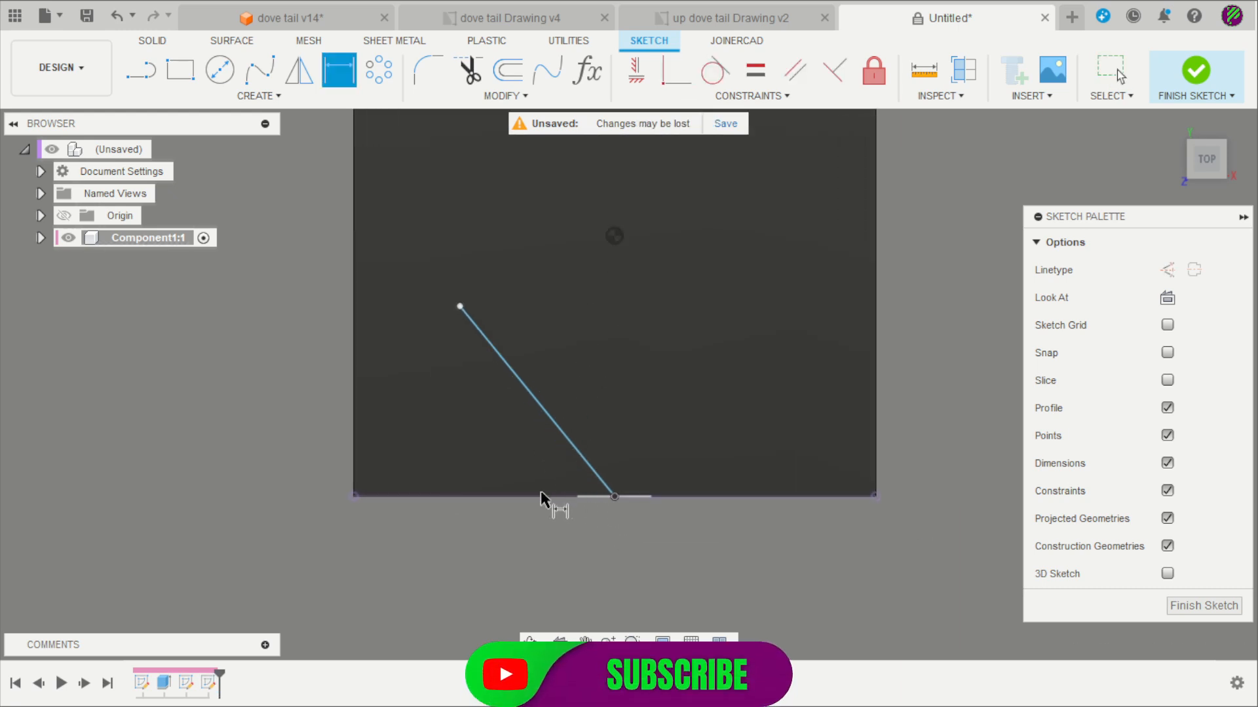
{"action": "left_click", "coordinate": [539, 496]}
{"action": "left_click", "coordinate": [577, 452]}
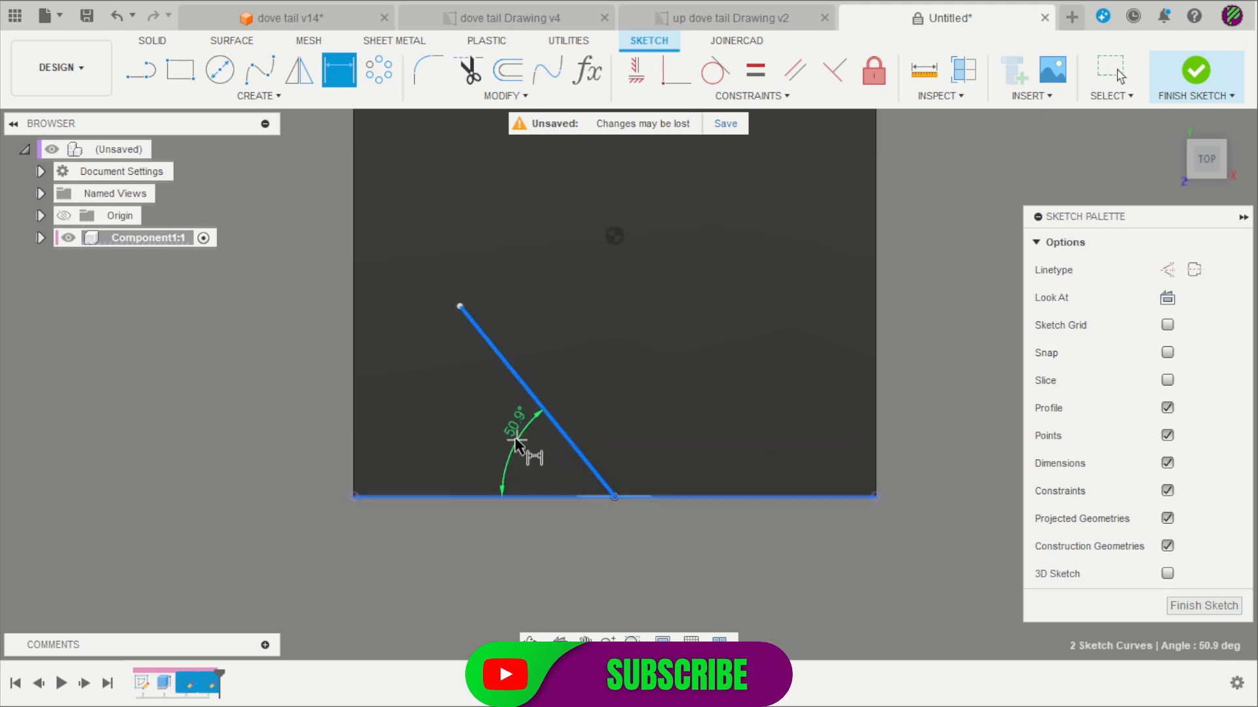
{"action": "left_click", "coordinate": [517, 440]}
{"action": "type", "text": "45"}
{"action": "key", "text": "Return"}
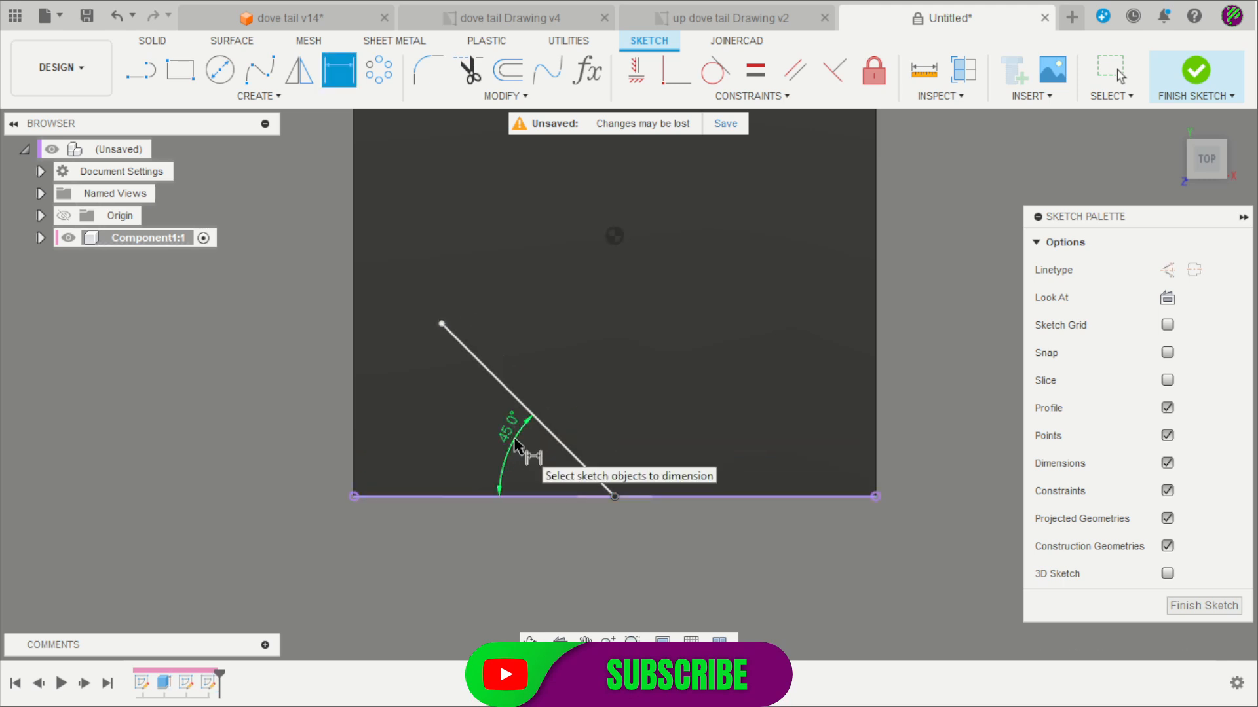
- Lengthen the slanted line by moving its free end outward toward the block's side edge, and finish the sketch
{"action": "scroll", "coordinate": [510, 517], "scroll_direction": "down", "scroll_amount": 3}
{"action": "scroll", "coordinate": [531, 354], "scroll_direction": "up", "scroll_amount": 1}
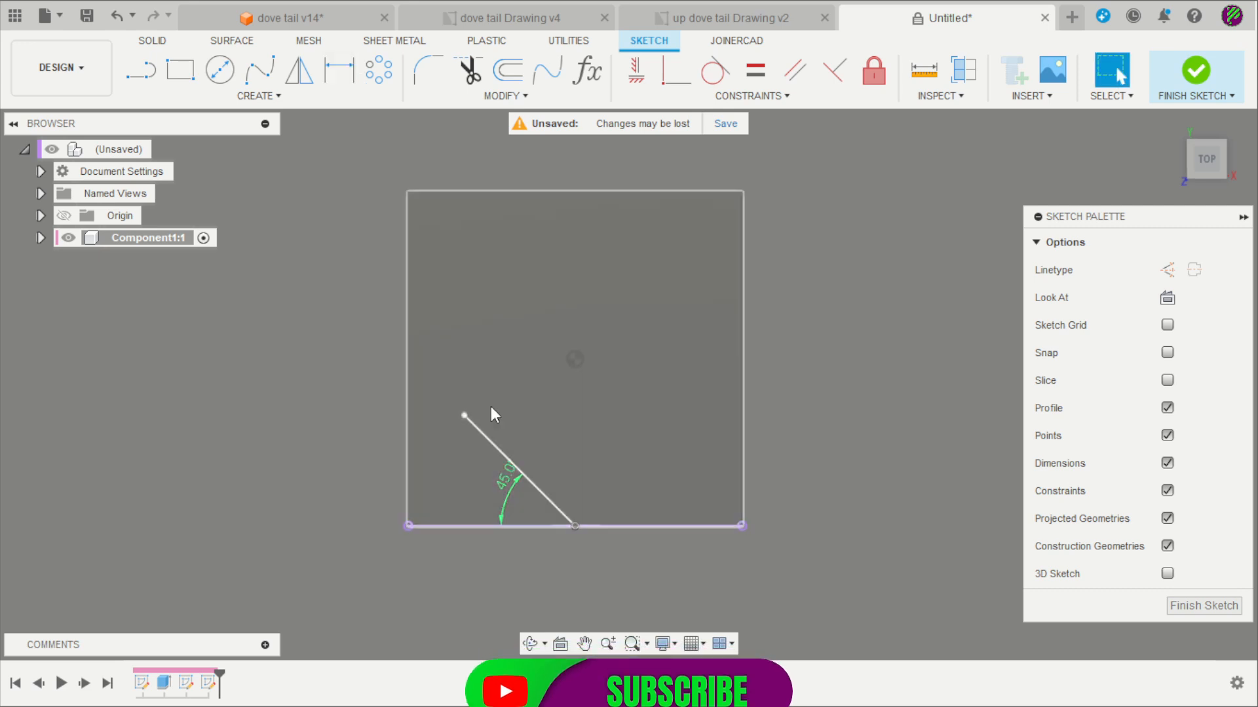
{"action": "key", "text": "Escape"}
{"action": "left_click", "coordinate": [438, 389]}
{"action": "left_click", "coordinate": [382, 359]}
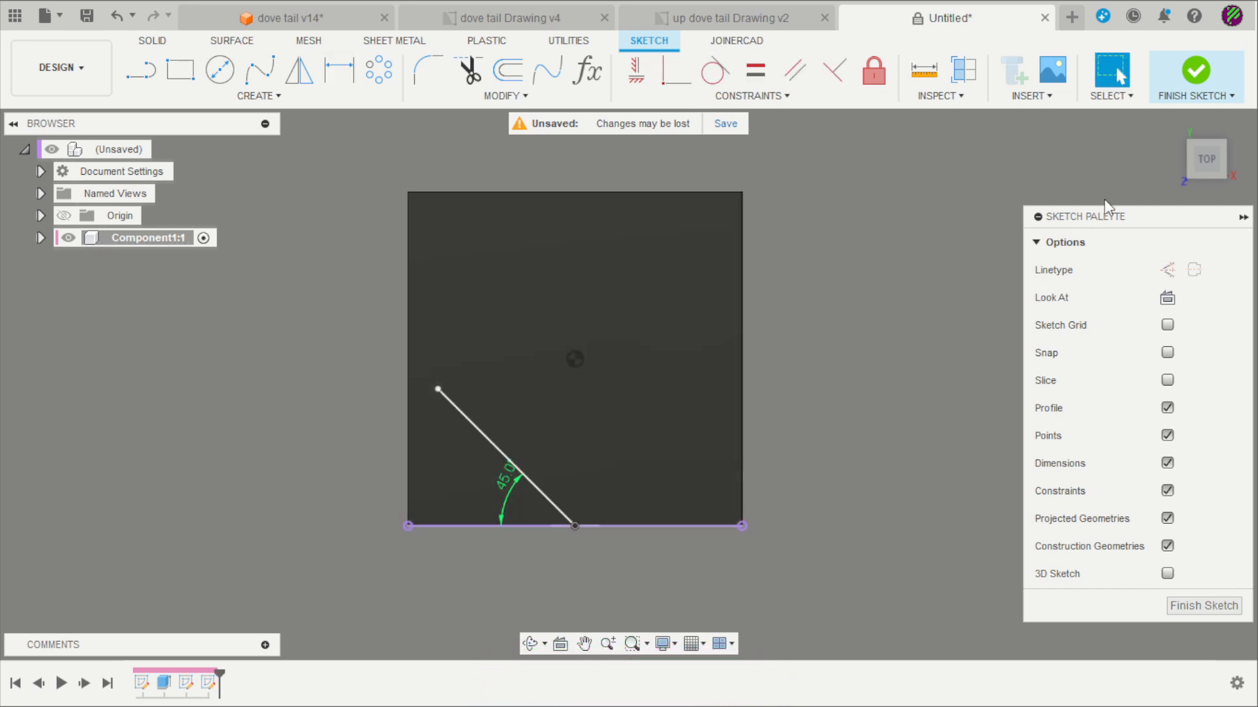
{"action": "left_click", "coordinate": [1200, 72]}
- Sweep the trapezoid profile along the slanted line as a single-path Join, keeping distance 1.000 and perpendicular orientation
{"action": "scroll", "coordinate": [906, 438], "scroll_direction": "down", "scroll_amount": 2}
{"action": "mouse_move", "coordinate": [906, 438]}
{"action": "middle_mouse_down", "text": "shift"}
{"action": "mouse_move", "coordinate": [910, 321]}
{"action": "mouse_move", "coordinate": [885, 340]}
{"action": "middle_mouse_up", "text": "shift"}
{"action": "scroll", "coordinate": [898, 284], "scroll_direction": "up", "scroll_amount": 3}
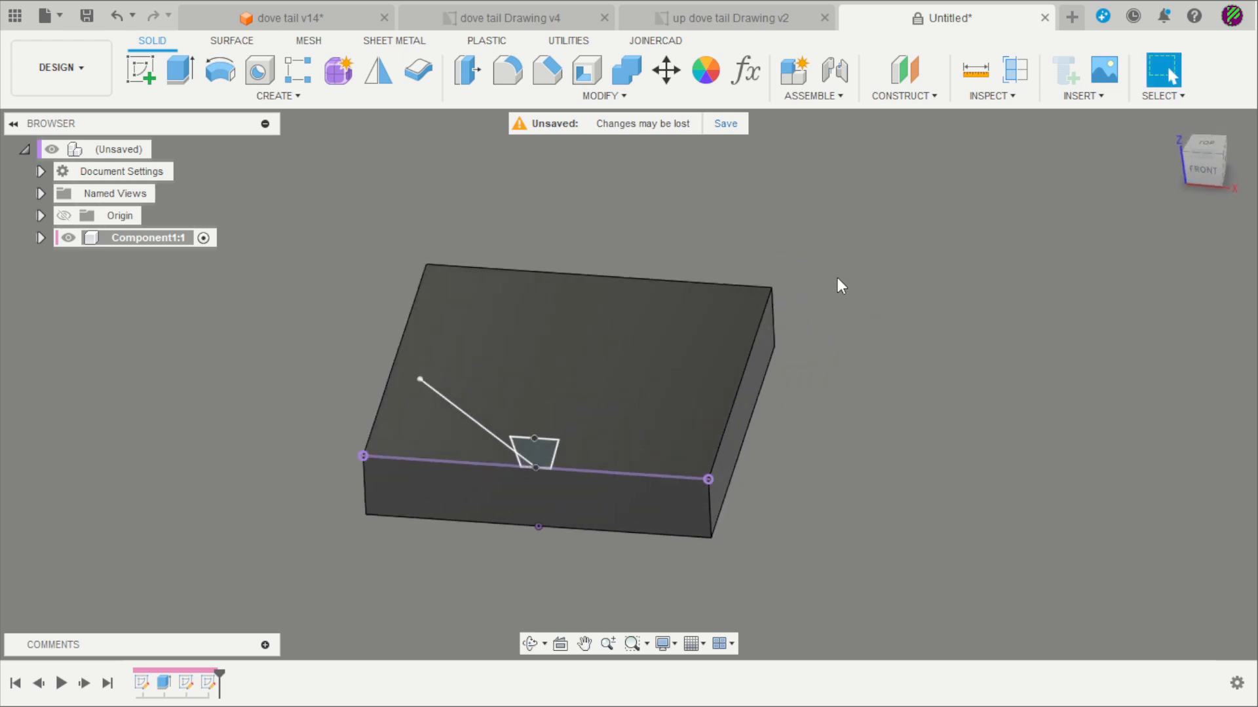
{"action": "left_click", "coordinate": [269, 96]}
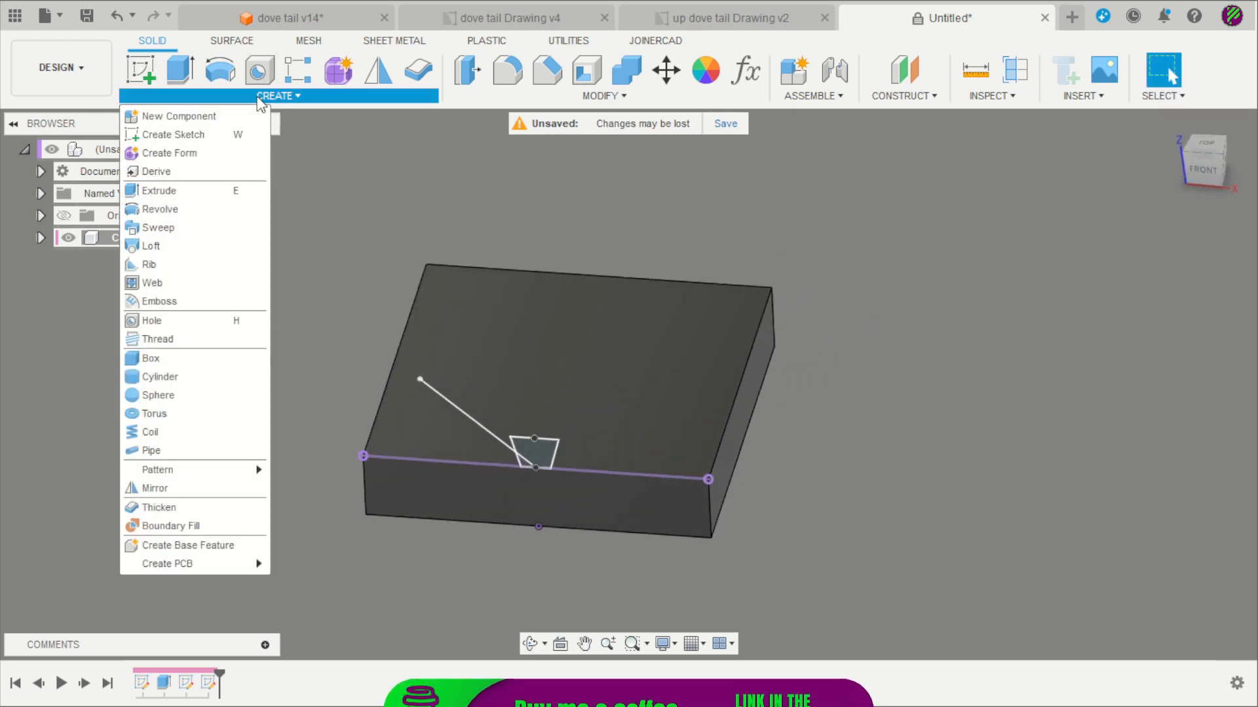
{"action": "left_click", "coordinate": [174, 229]}
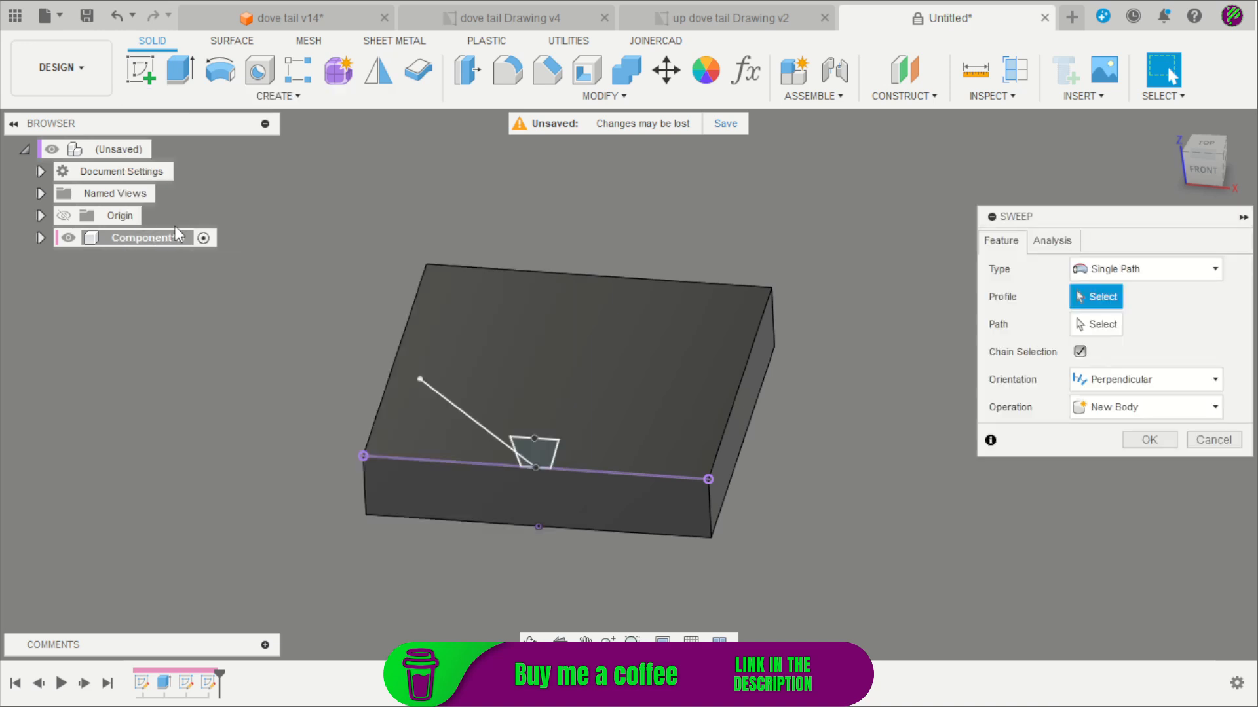
{"action": "scroll", "coordinate": [506, 449], "scroll_direction": "up", "scroll_amount": 2}
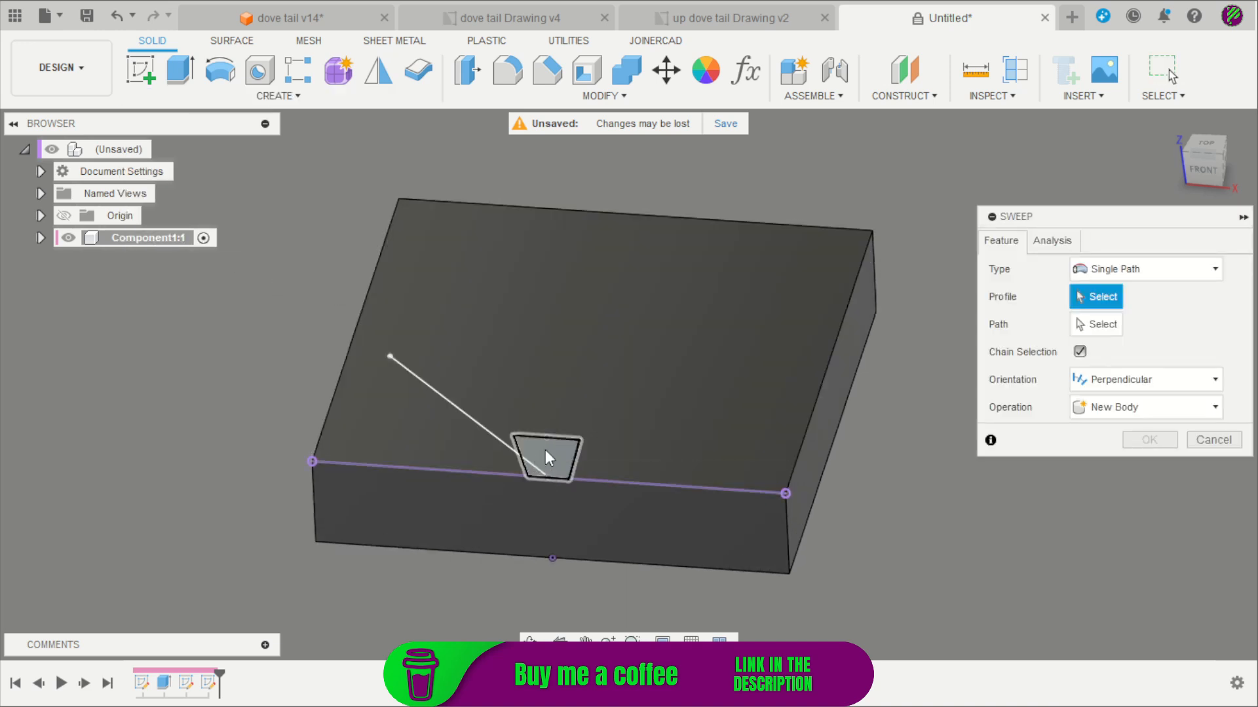
{"action": "left_click", "coordinate": [546, 451]}
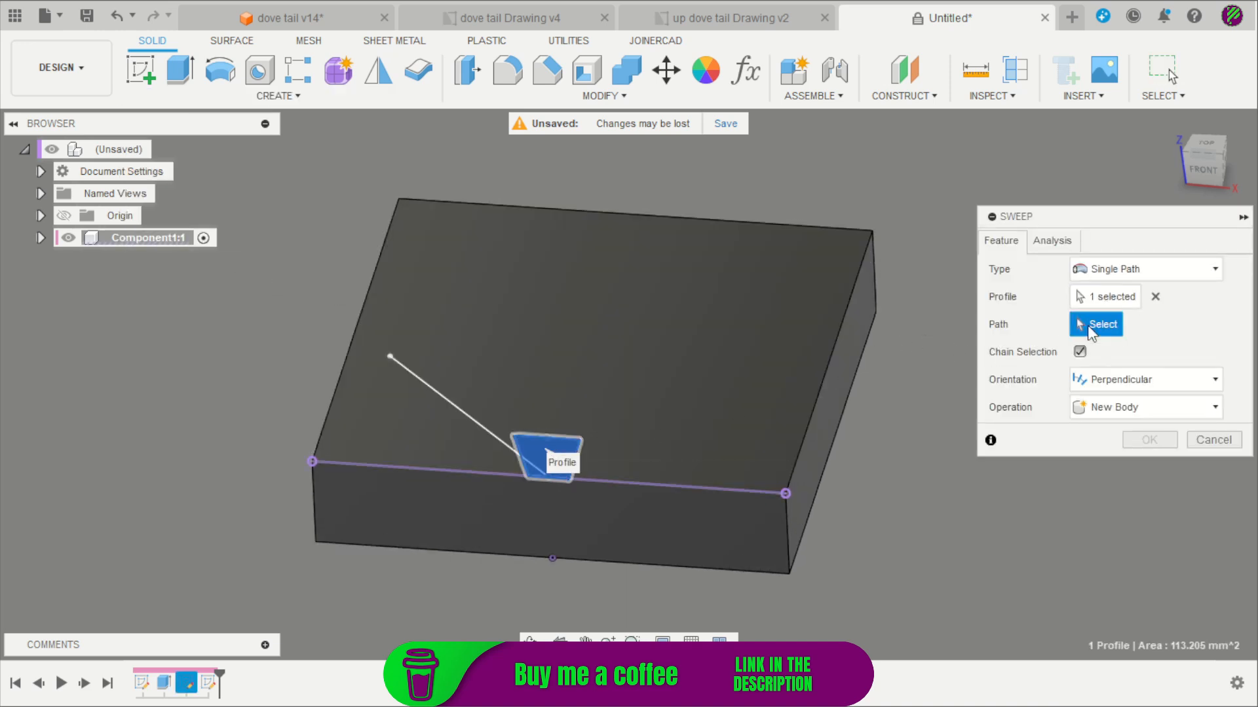
{"action": "left_click", "coordinate": [461, 411]}
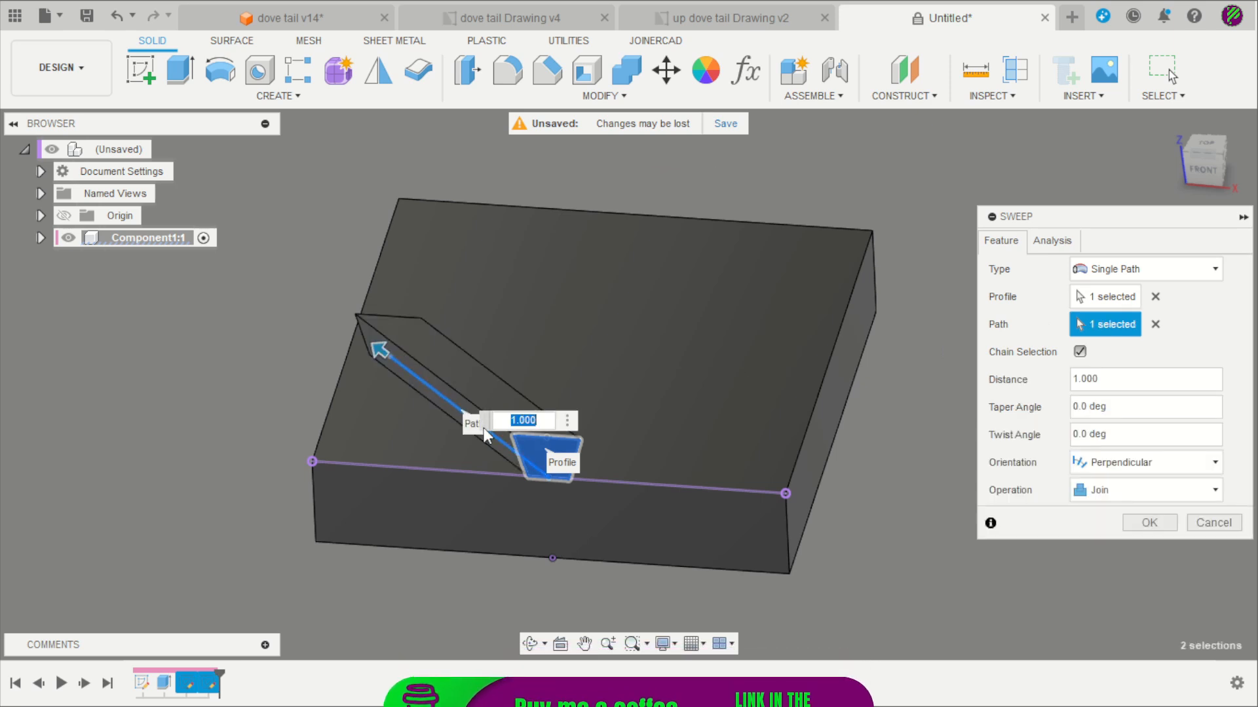
{"action": "middle_click_drag", "start_coordinate": [476, 565], "coordinate": [415, 600], "text": "shift"}
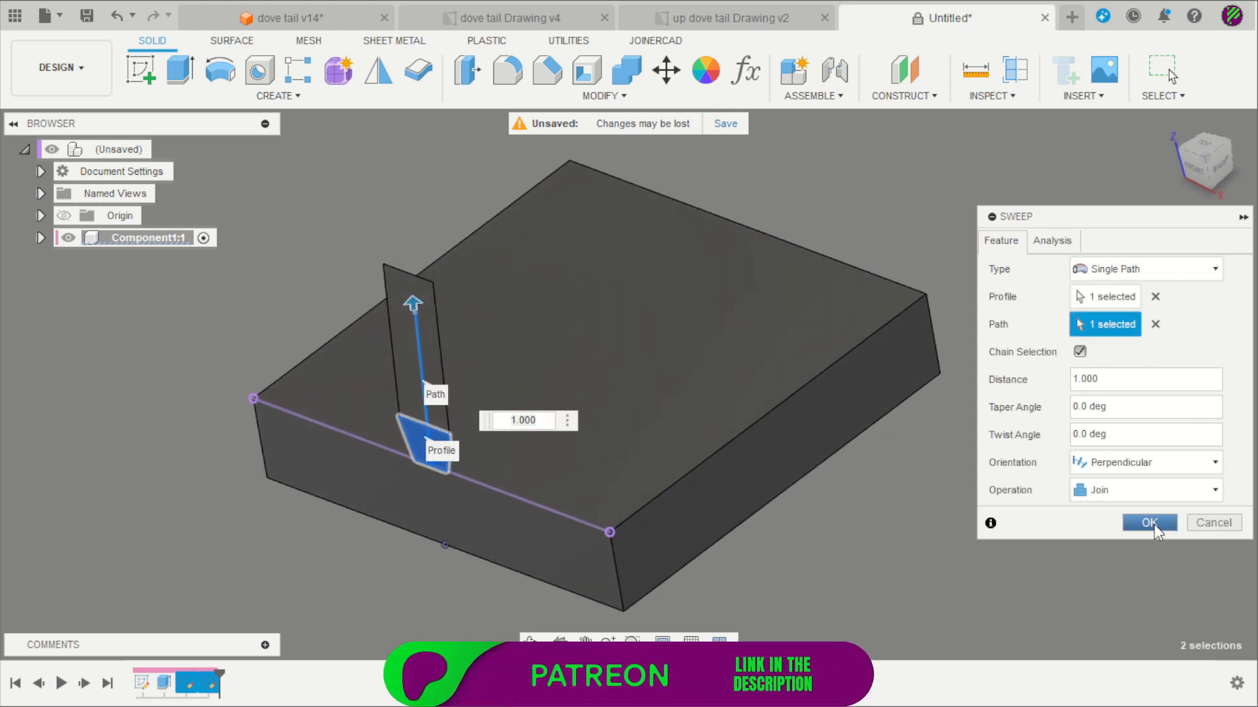
{"action": "left_click", "coordinate": [1150, 522]}
- Turn on the display of component colors for the model
{"action": "middle_click_drag", "start_coordinate": [999, 491], "coordinate": [1094, 495], "text": "shift"}
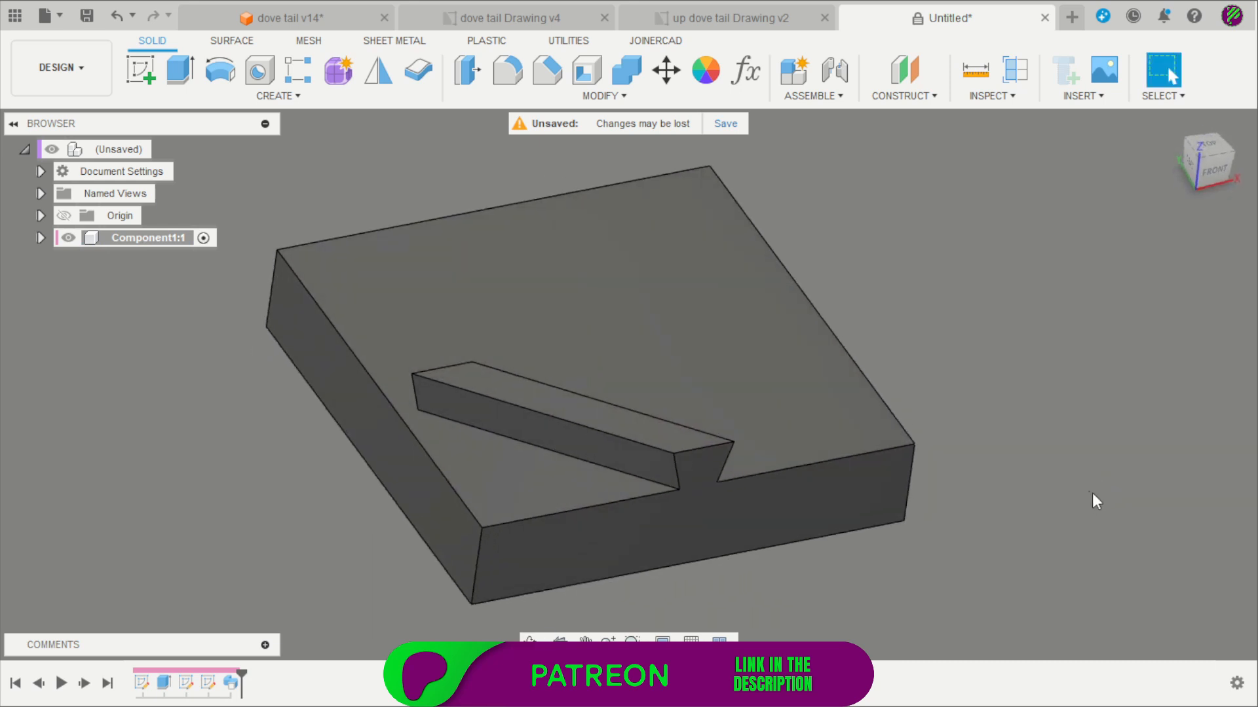
{"action": "scroll", "coordinate": [749, 317], "scroll_direction": "down", "scroll_amount": 2}
{"action": "left_click", "coordinate": [1005, 95]}
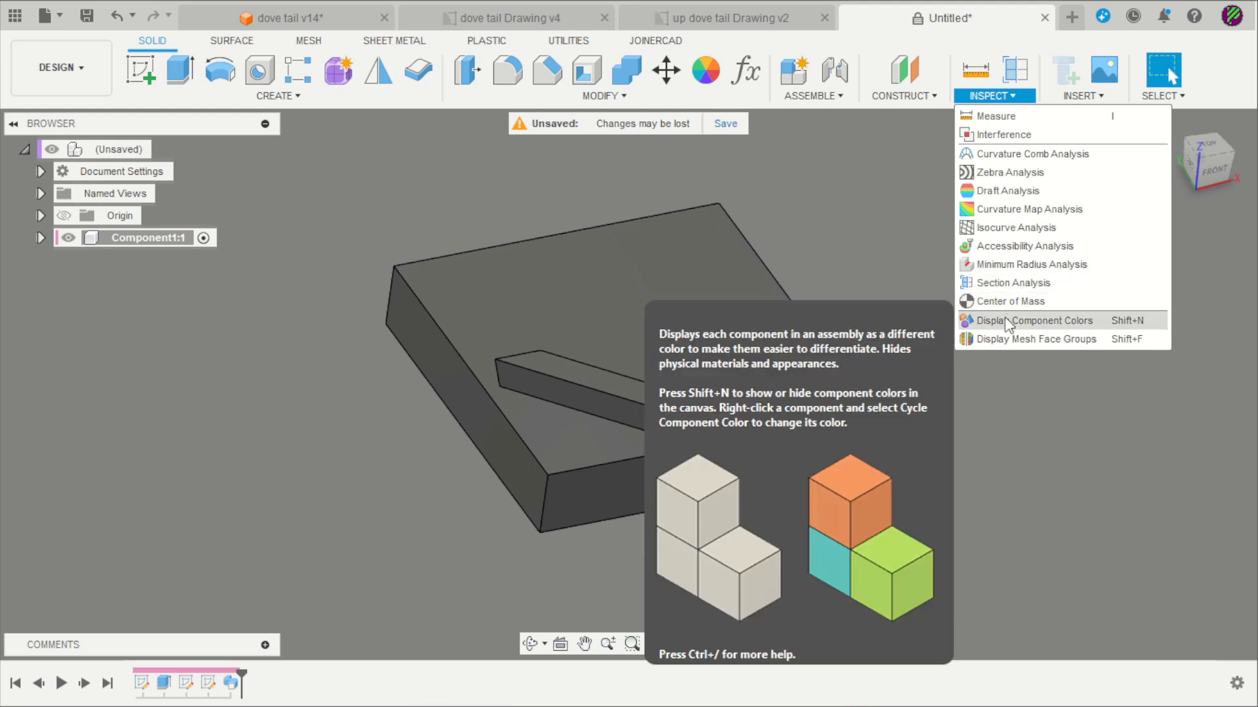
{"action": "left_click", "coordinate": [1007, 323]}
{"action": "middle_click_drag", "start_coordinate": [970, 319], "coordinate": [917, 331], "text": "shift"}
{"action": "scroll", "coordinate": [917, 321], "scroll_direction": "down", "scroll_amount": 3}
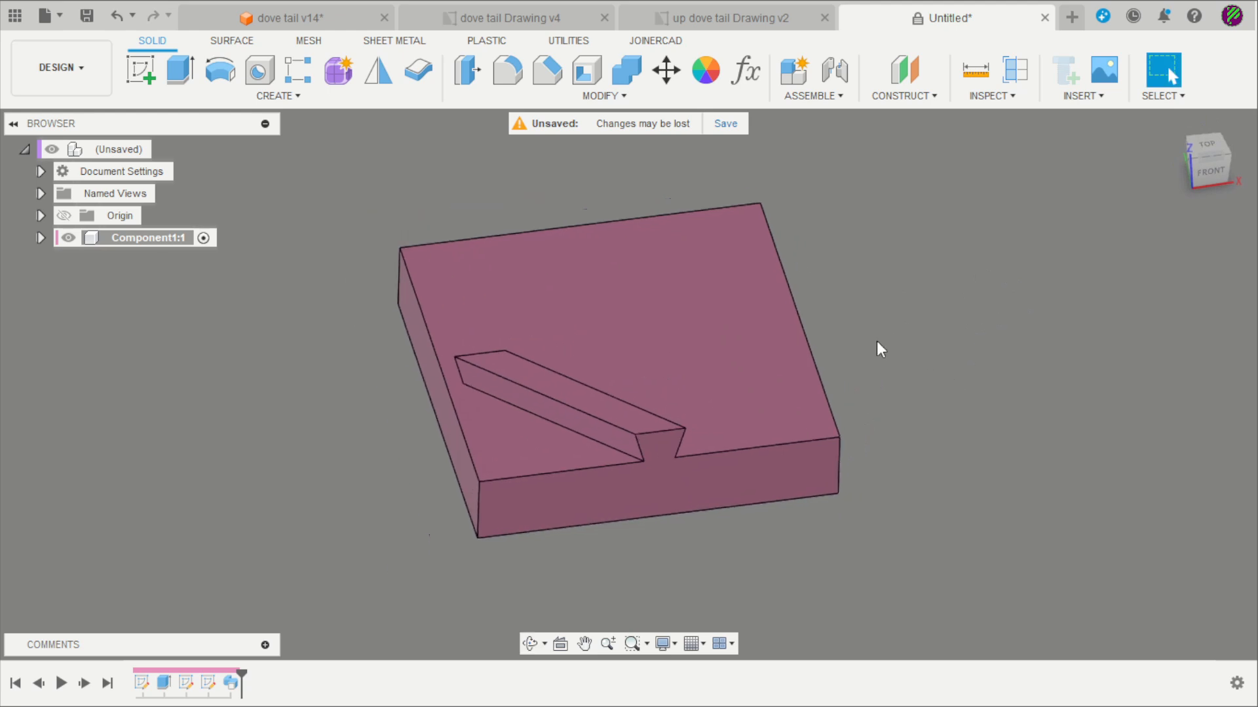
- Construct a midplane between the block's front face and the adjacent side face nearest the rail's far end
{"action": "scroll", "coordinate": [894, 252], "scroll_direction": "up", "scroll_amount": 1}
{"action": "left_click", "coordinate": [895, 100]}
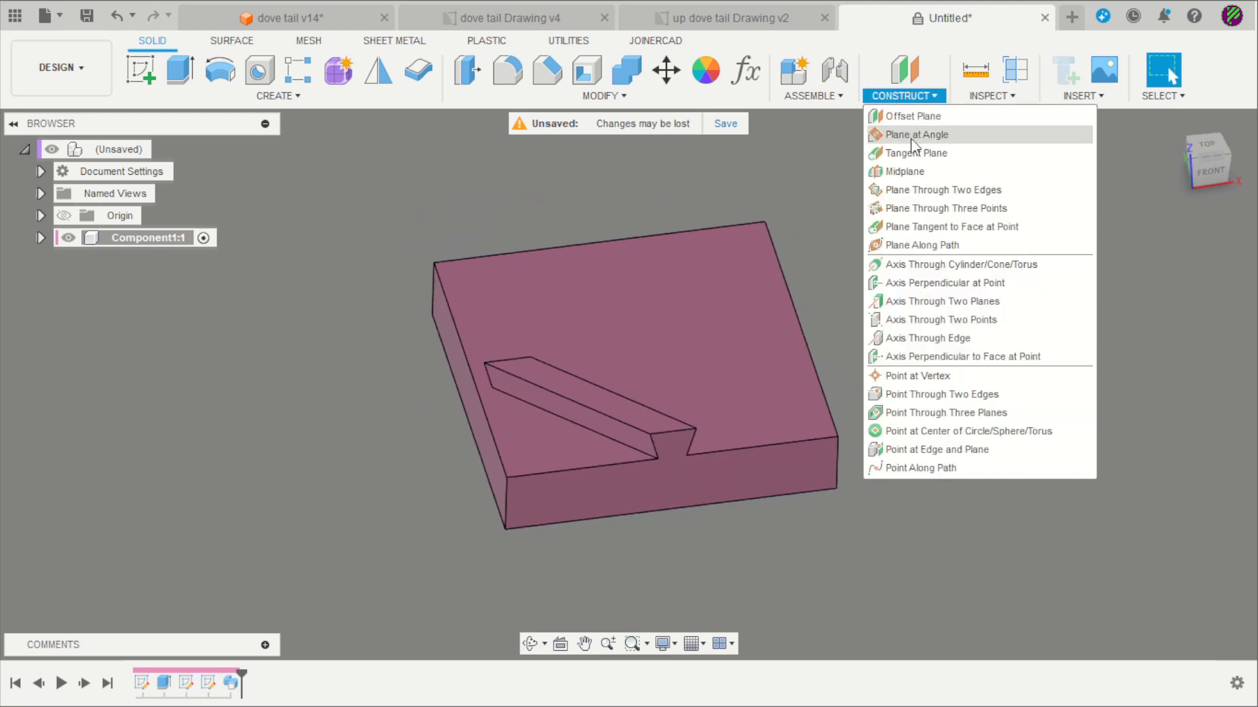
{"action": "left_click", "coordinate": [907, 167]}
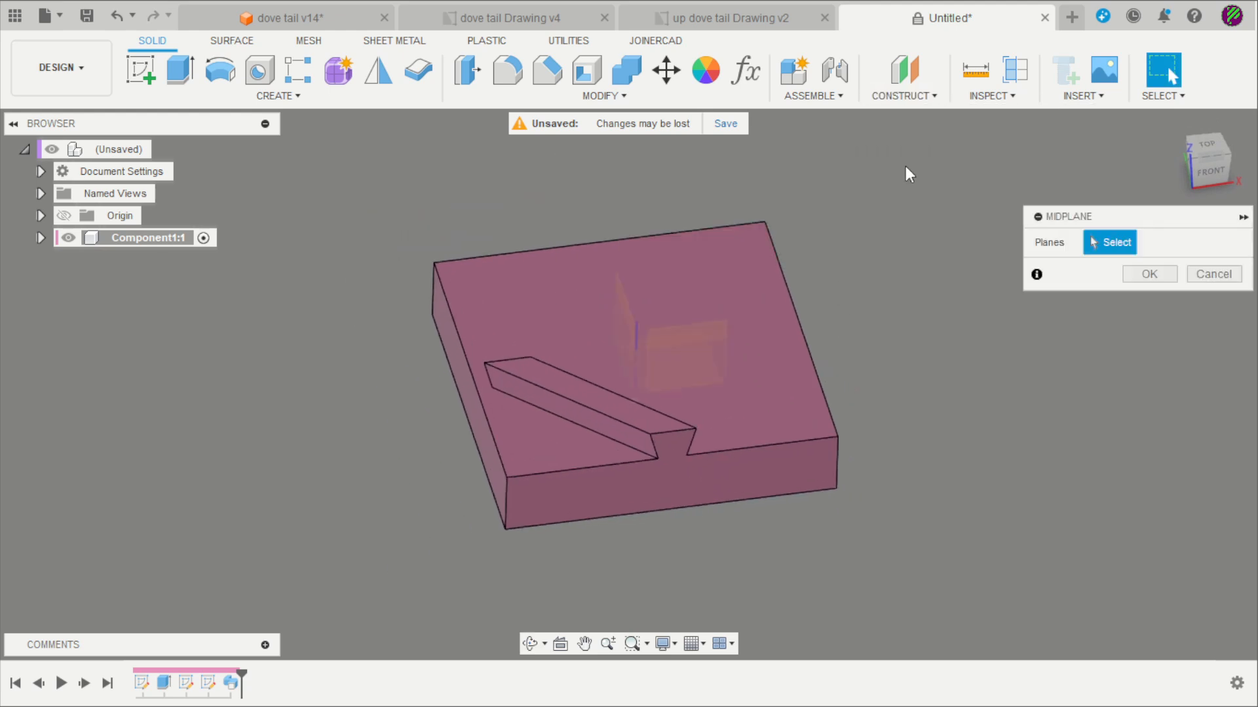
{"action": "left_click", "coordinate": [701, 477]}
{"action": "middle_click_drag", "start_coordinate": [837, 400], "coordinate": [538, 486], "text": "shift"}
{"action": "left_click", "coordinate": [534, 490]}
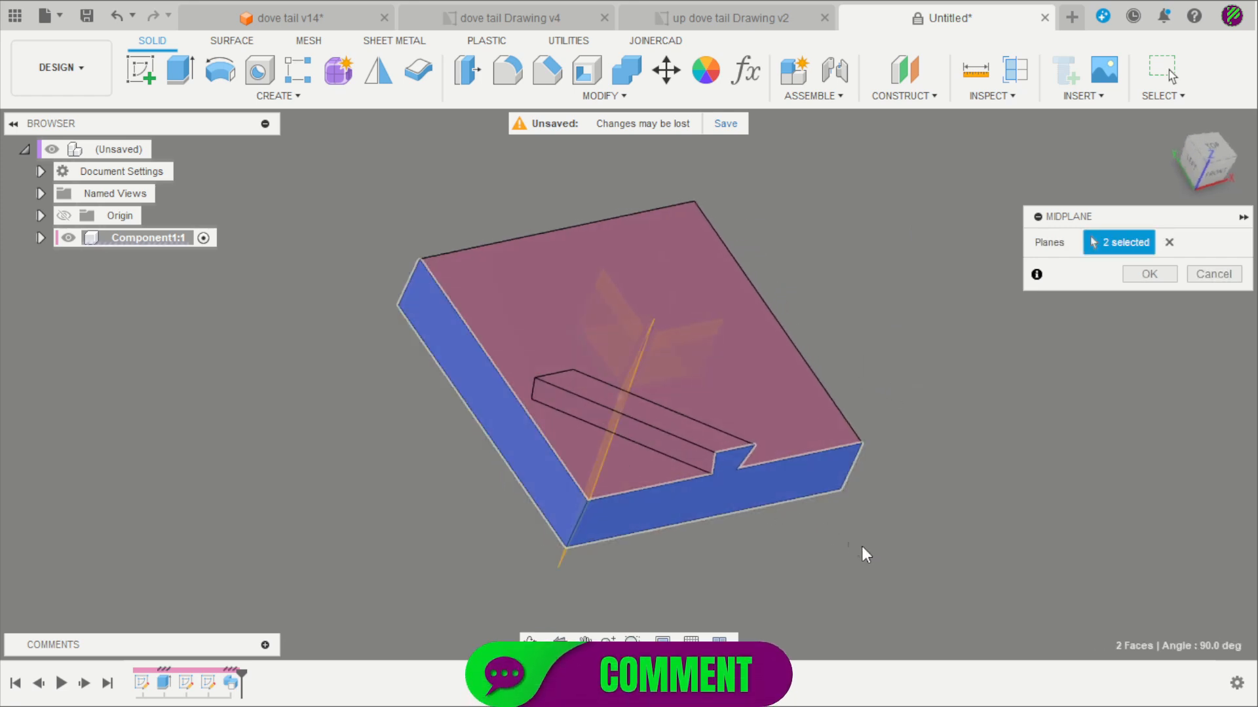
{"action": "left_click", "coordinate": [1147, 275]}
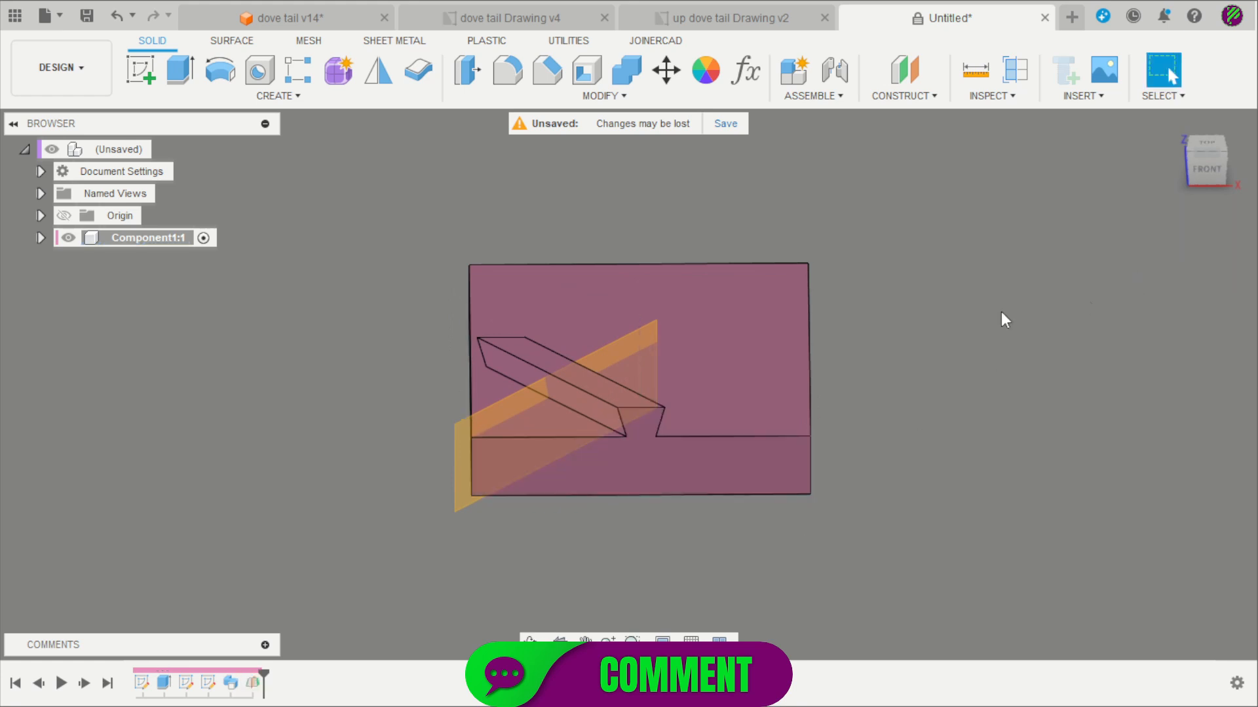
- Mirror the dovetail sweep as a feature across the diagonal midplane, using the Adjust compute type
{"action": "scroll", "coordinate": [545, 224], "scroll_direction": "up", "scroll_amount": 2}
{"action": "left_click", "coordinate": [379, 71]}
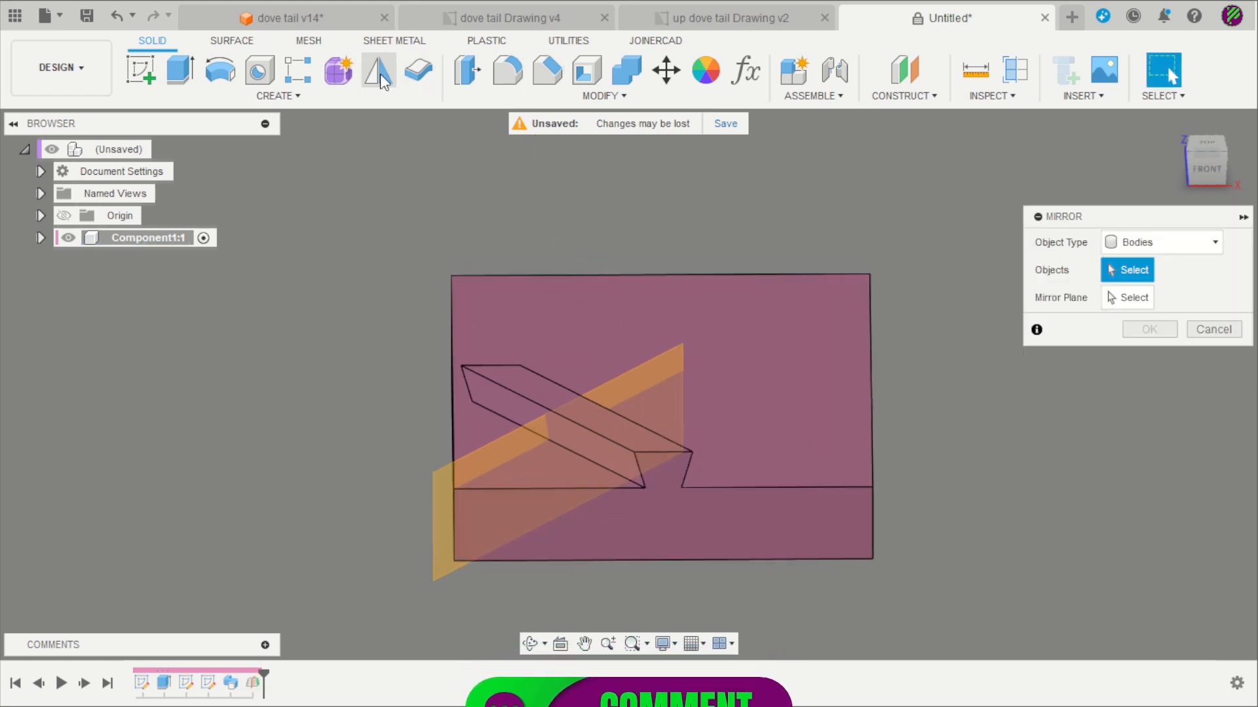
{"action": "left_click", "coordinate": [1172, 248]}
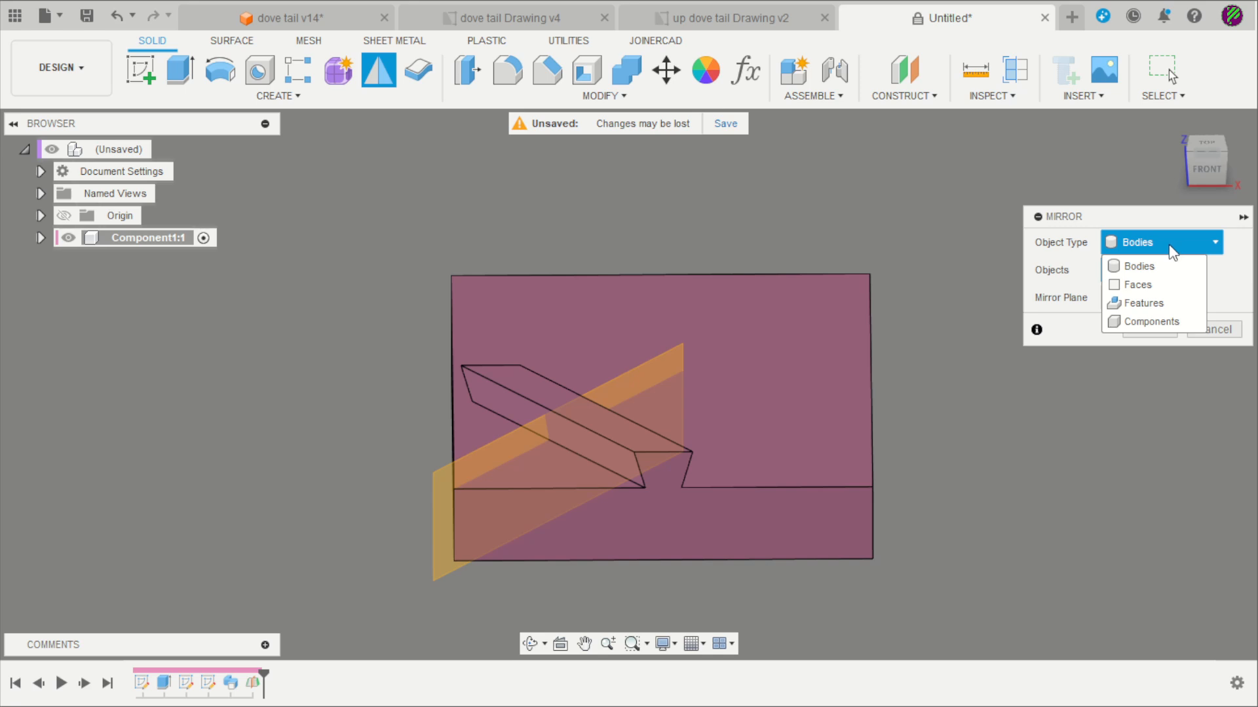
{"action": "left_click", "coordinate": [1152, 304]}
{"action": "left_click", "coordinate": [1130, 298]}
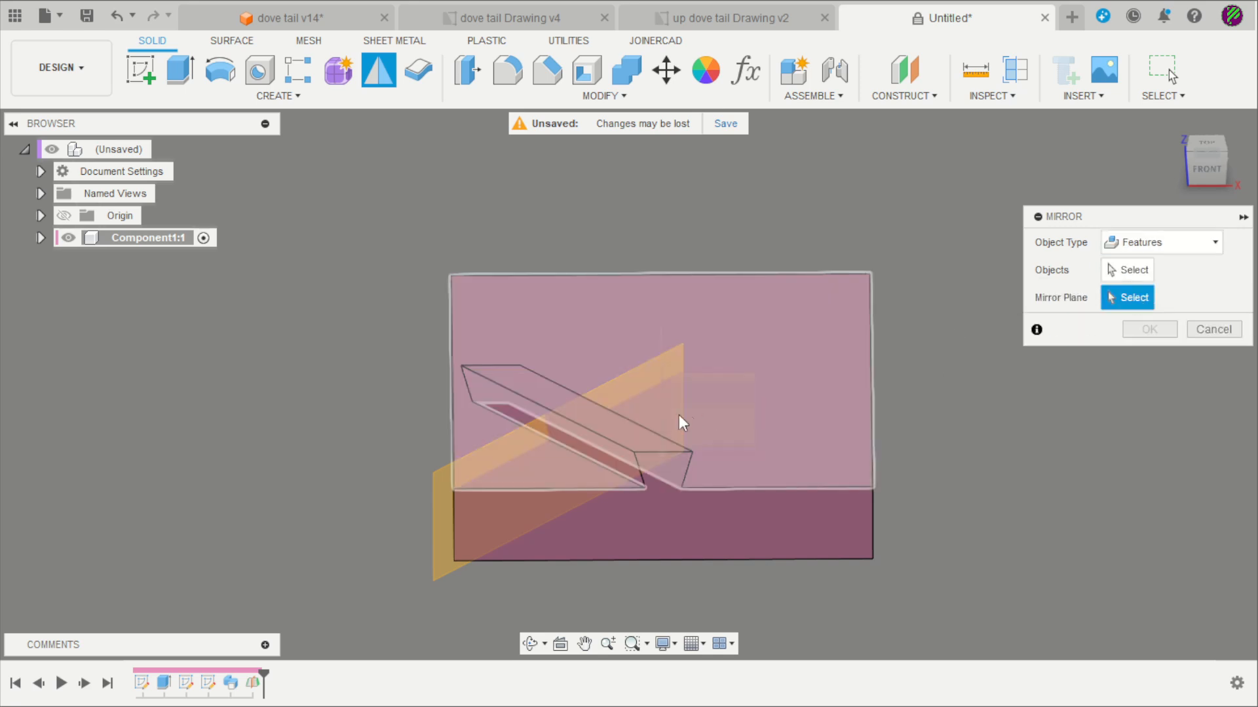
{"action": "left_click", "coordinate": [643, 380]}
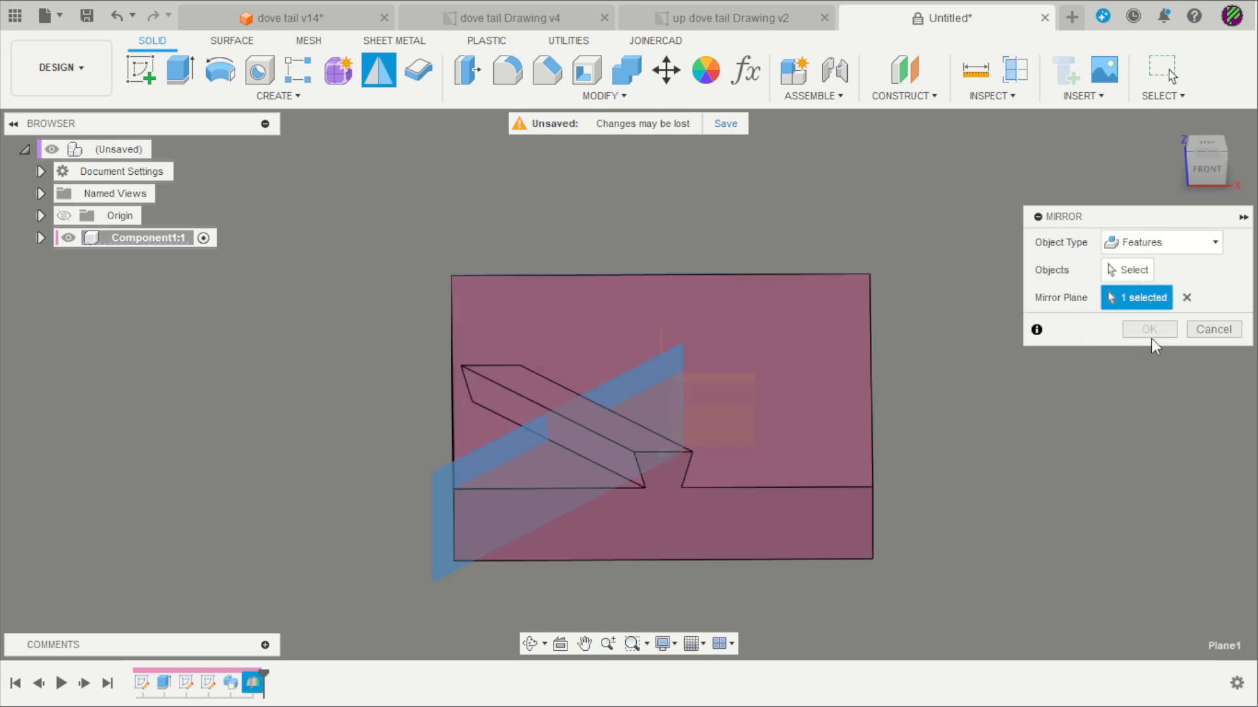
{"action": "left_click", "coordinate": [1131, 270]}
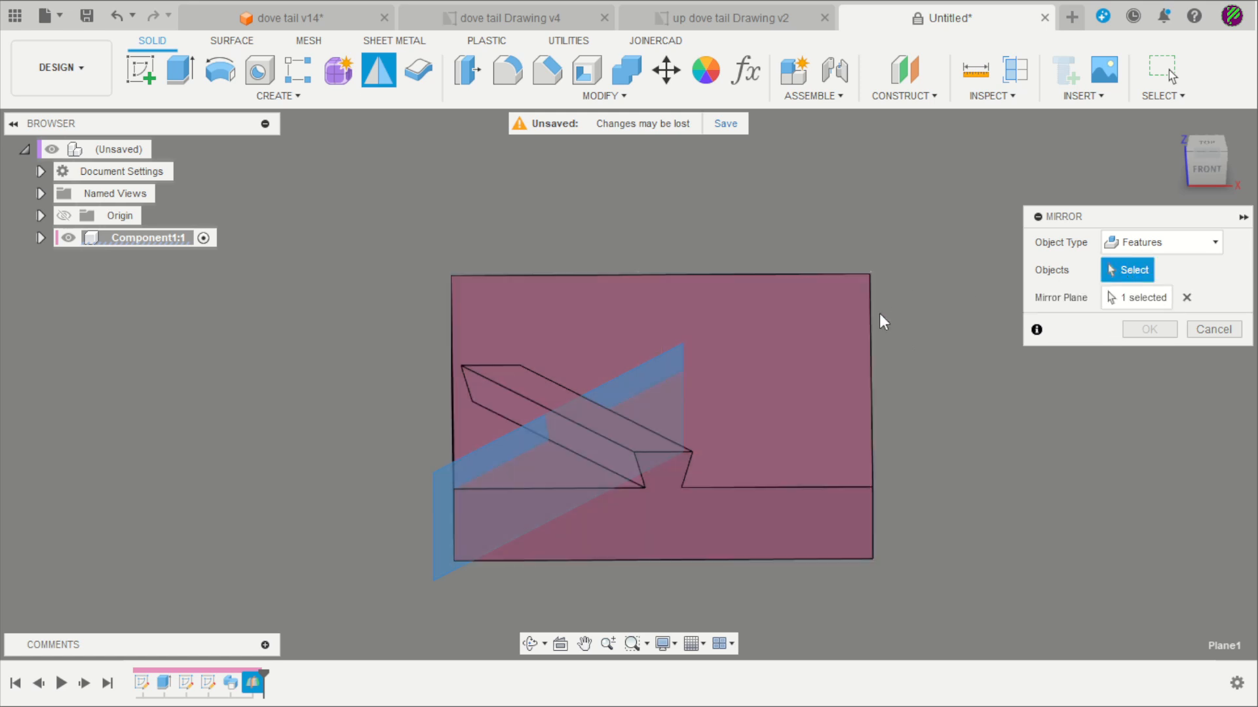
{"action": "left_click", "coordinate": [231, 685]}
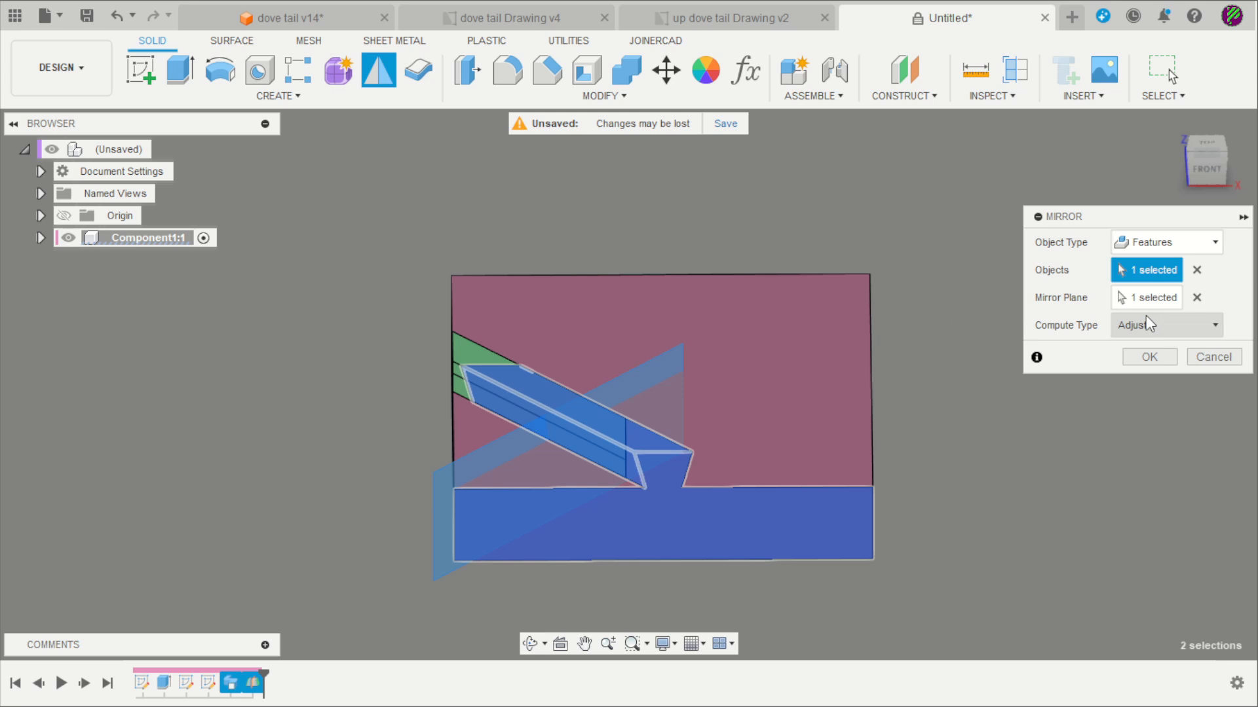
{"action": "left_click", "coordinate": [1150, 356]}
- Construct a second midplane between the block's front face and the side face opposite the dovetail rail
{"action": "middle_click_drag", "start_coordinate": [988, 383], "coordinate": [963, 376], "text": "shift"}
{"action": "middle_click_drag", "start_coordinate": [904, 270], "coordinate": [915, 365], "text": "shift"}
{"action": "scroll", "coordinate": [915, 371], "scroll_direction": "up", "scroll_amount": 1}
{"action": "left_click", "coordinate": [914, 97]}
{"action": "left_click", "coordinate": [905, 172]}
{"action": "left_click", "coordinate": [686, 501]}
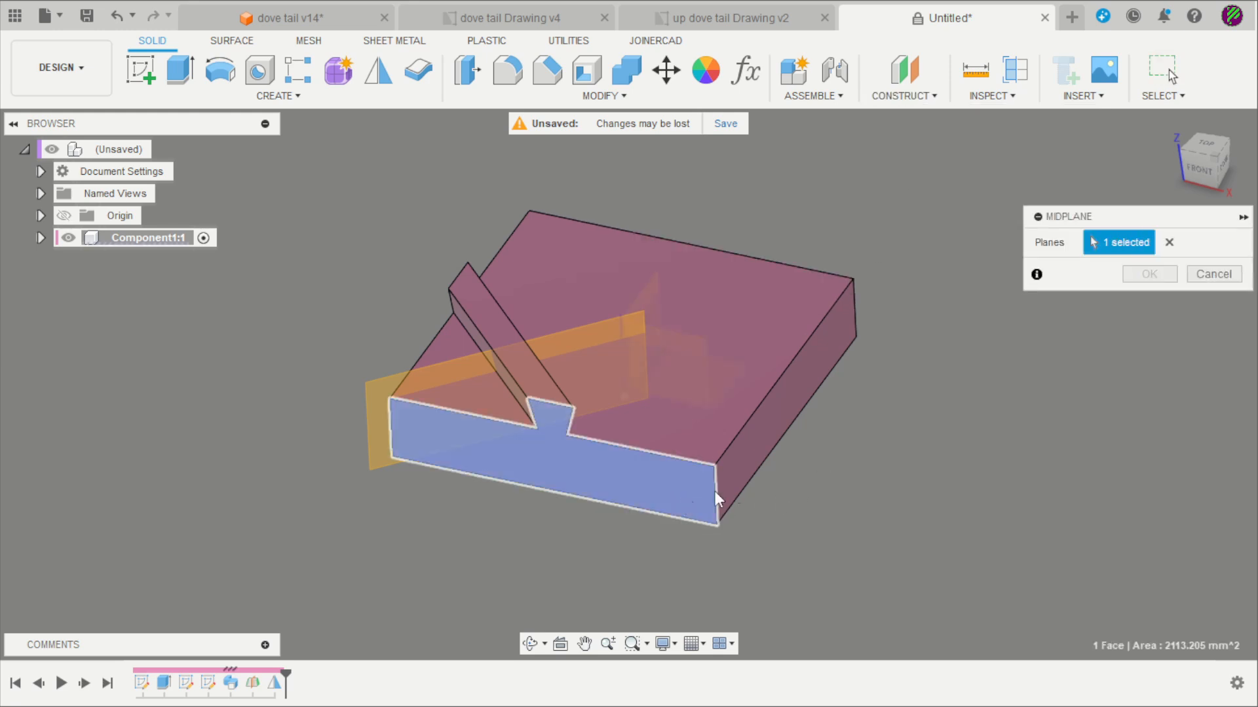
{"action": "left_click", "coordinate": [758, 452]}
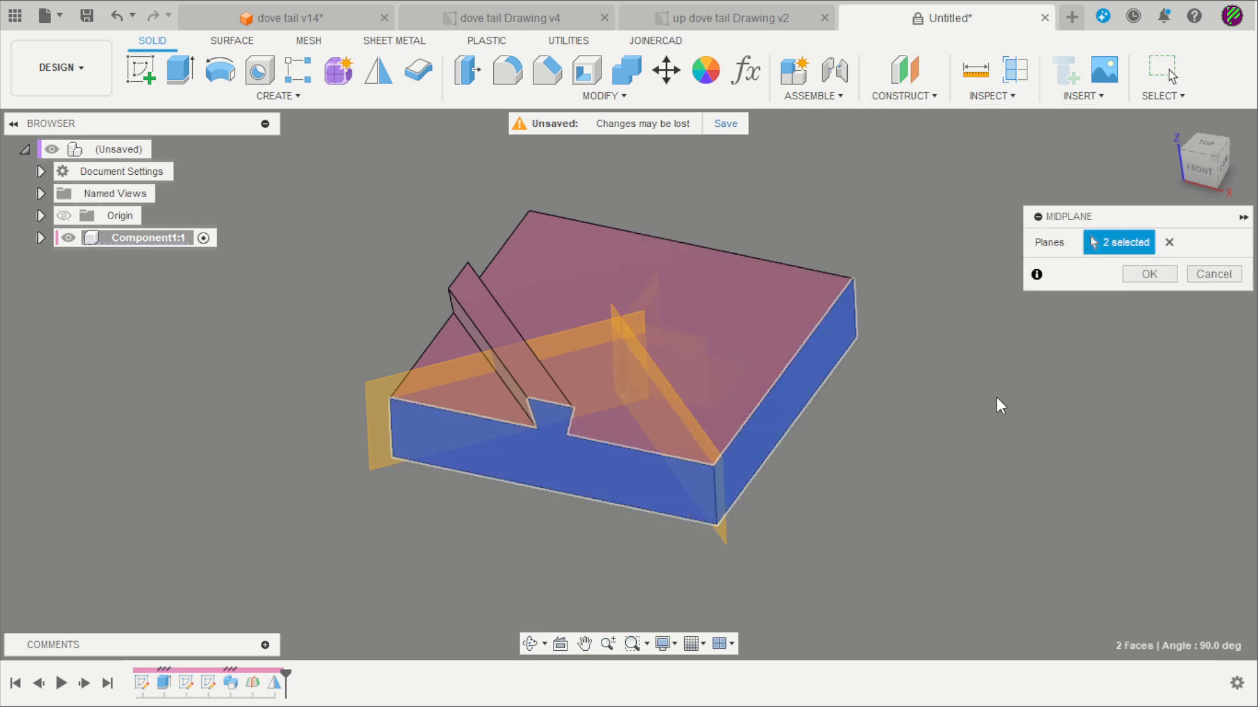
{"action": "left_click", "coordinate": [1138, 275]}
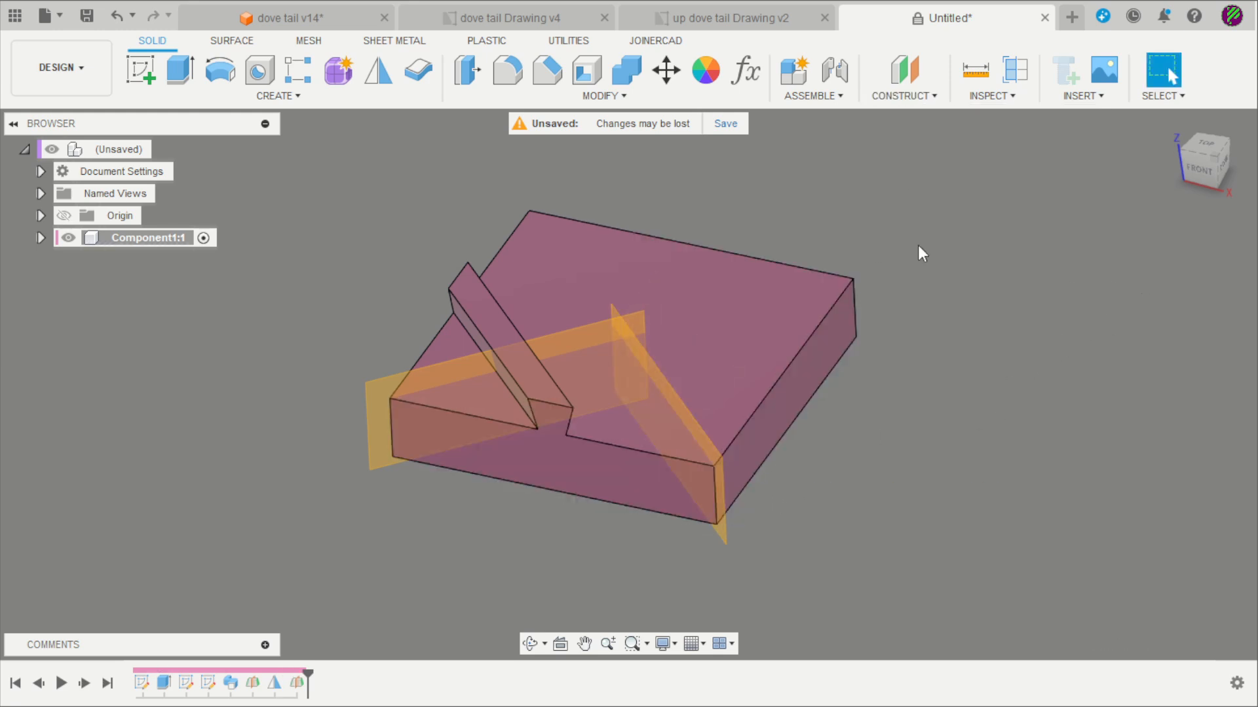
- Mirror the dovetail sweep and its first mirror as features across the second diagonal midplane, using the Adjust compute type
{"action": "left_click", "coordinate": [378, 70]}
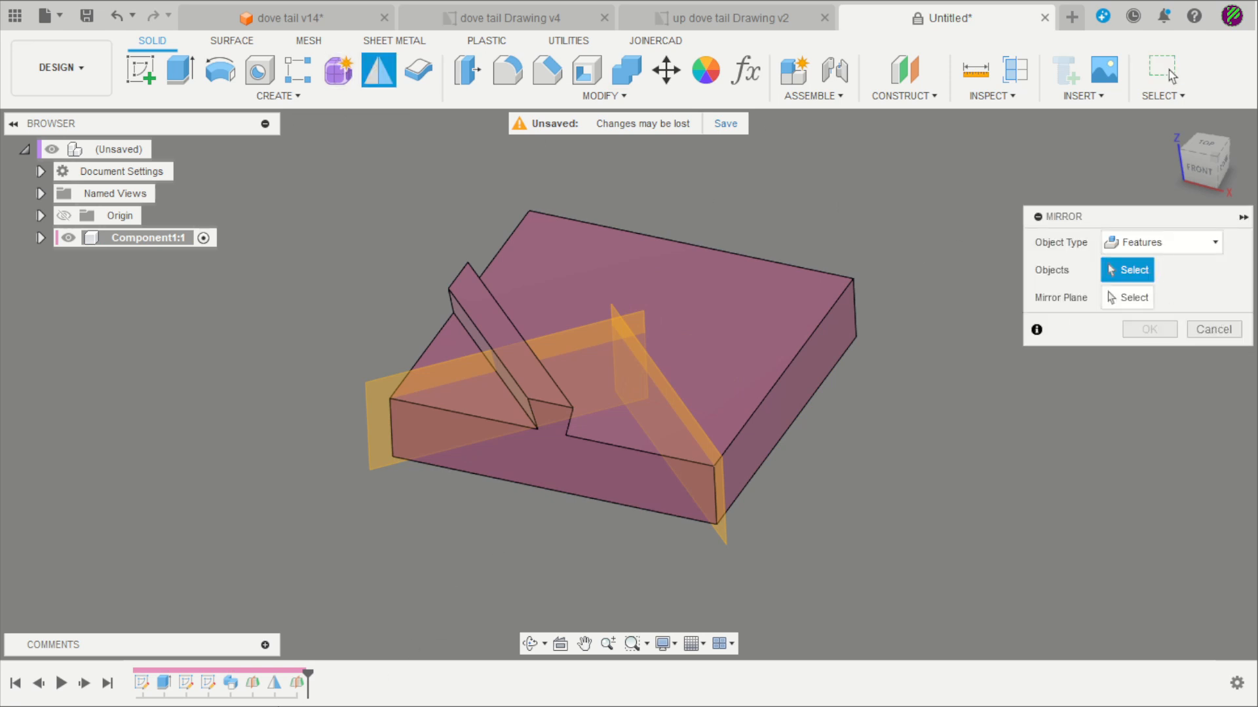
{"action": "left_click", "coordinate": [232, 684]}
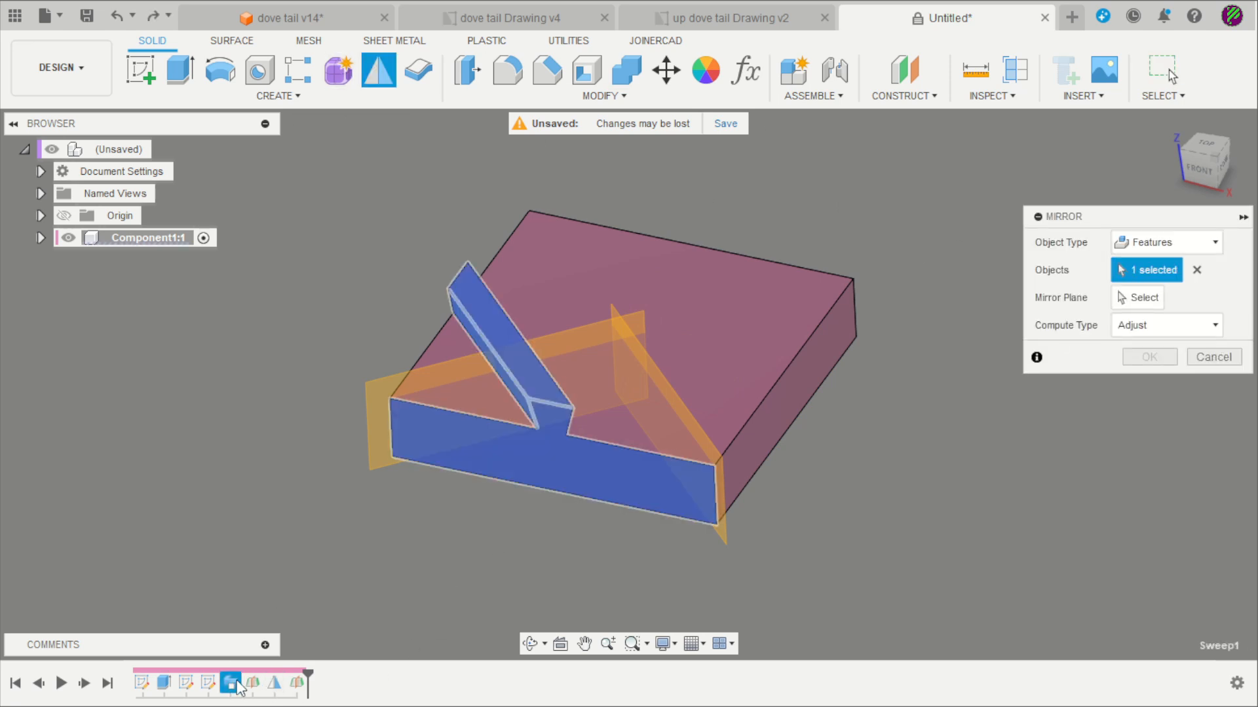
{"action": "left_click", "coordinate": [273, 684]}
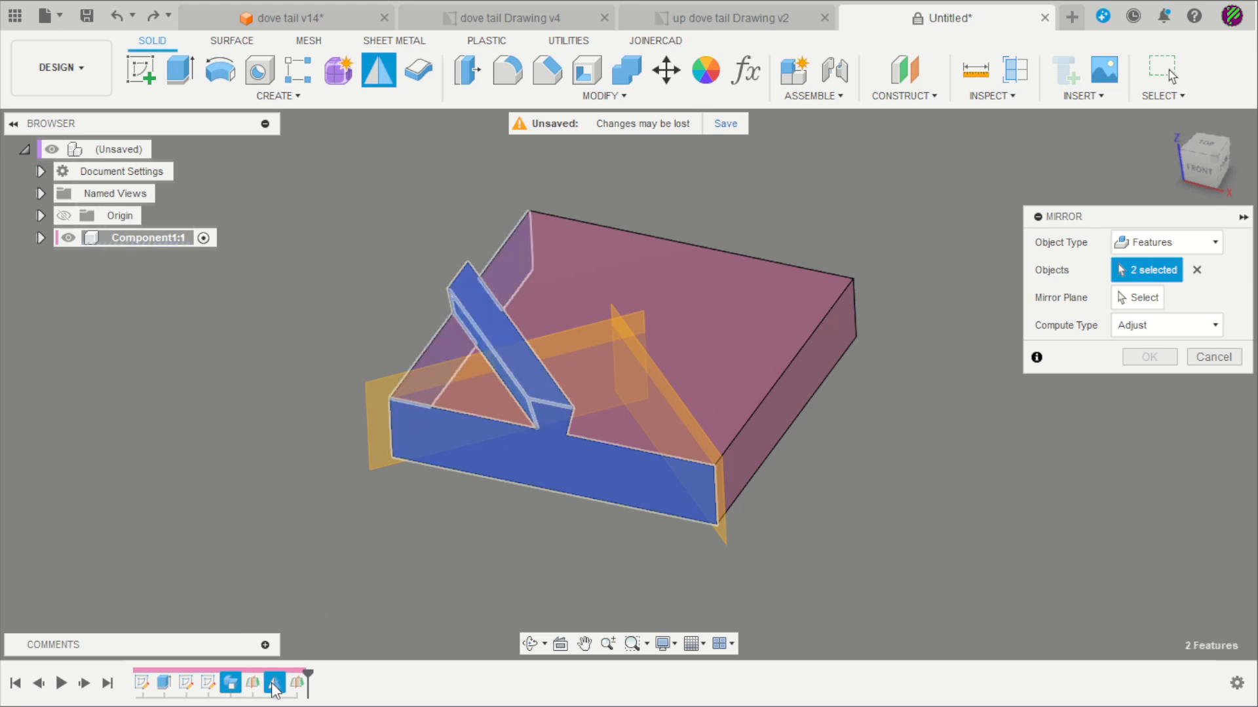
{"action": "left_click", "coordinate": [1138, 298]}
{"action": "left_click", "coordinate": [728, 537]}
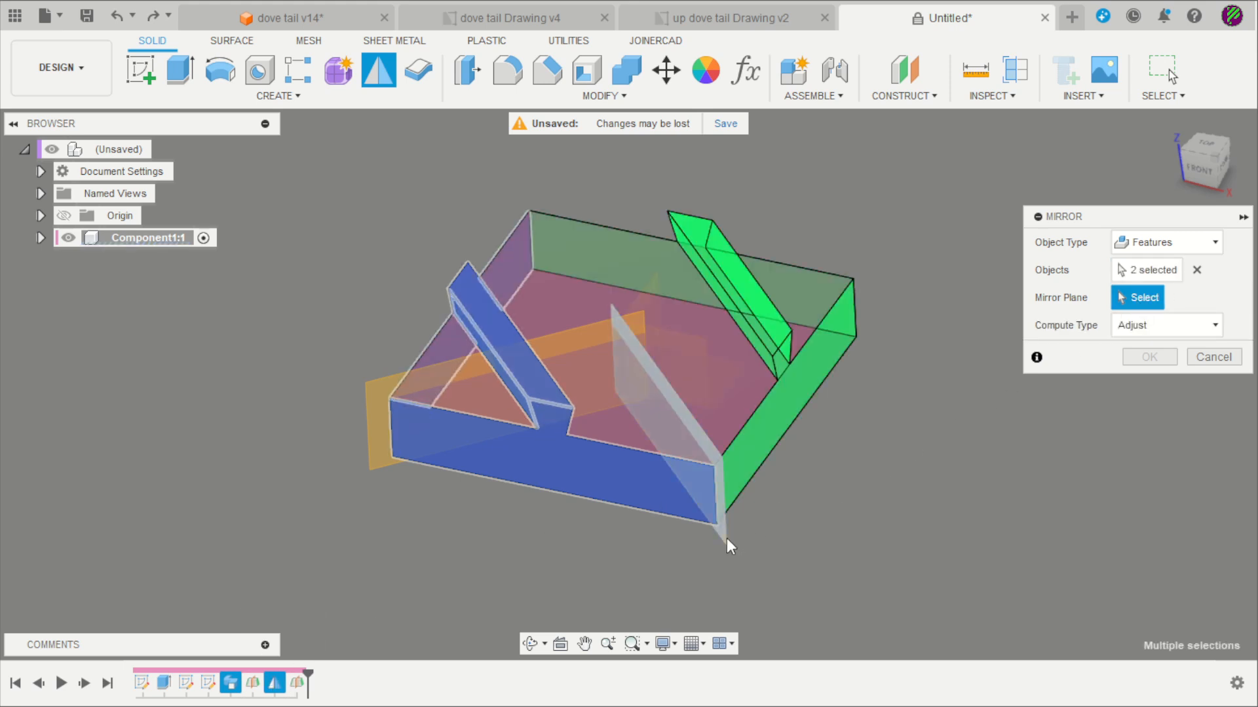
{"action": "left_click", "coordinate": [1150, 356]}
{"action": "mouse_move", "coordinate": [961, 436]}
{"action": "middle_mouse_down", "text": "shift"}
{"action": "mouse_move", "coordinate": [893, 385]}
{"action": "mouse_move", "coordinate": [973, 418]}
{"action": "middle_mouse_up", "text": "shift"}
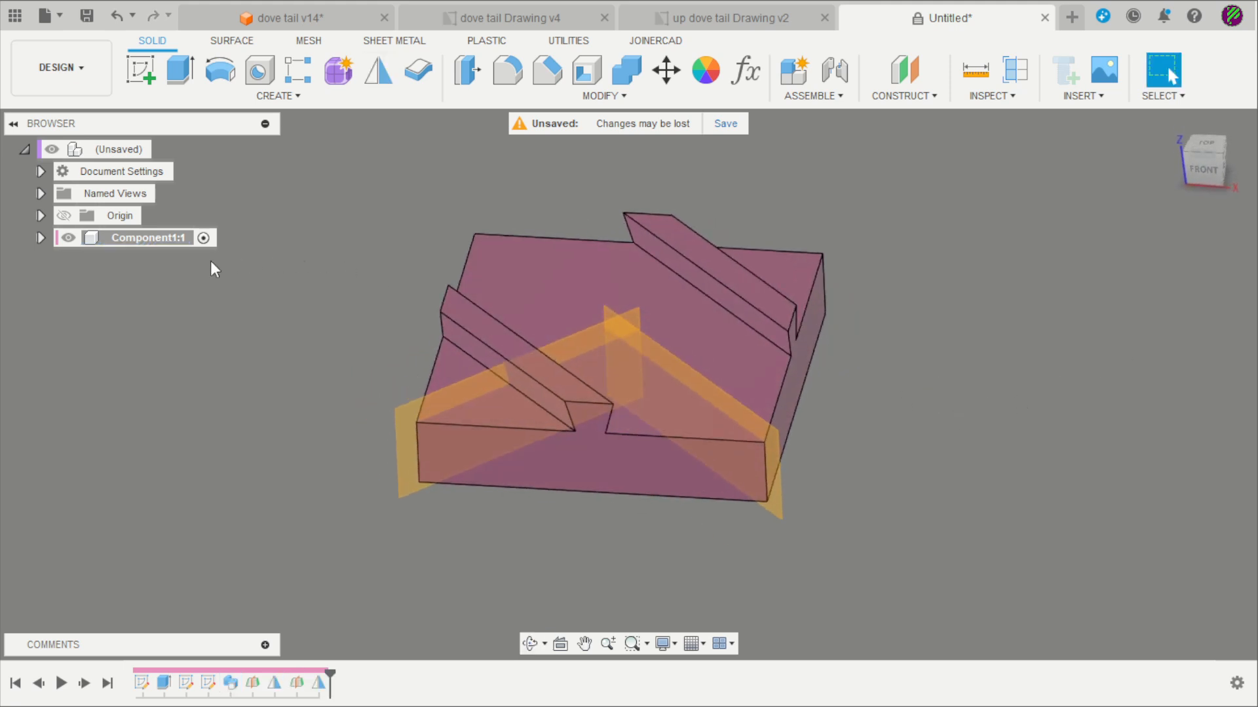
- Hide the construction planes of Component1
{"action": "left_click", "coordinate": [40, 238]}
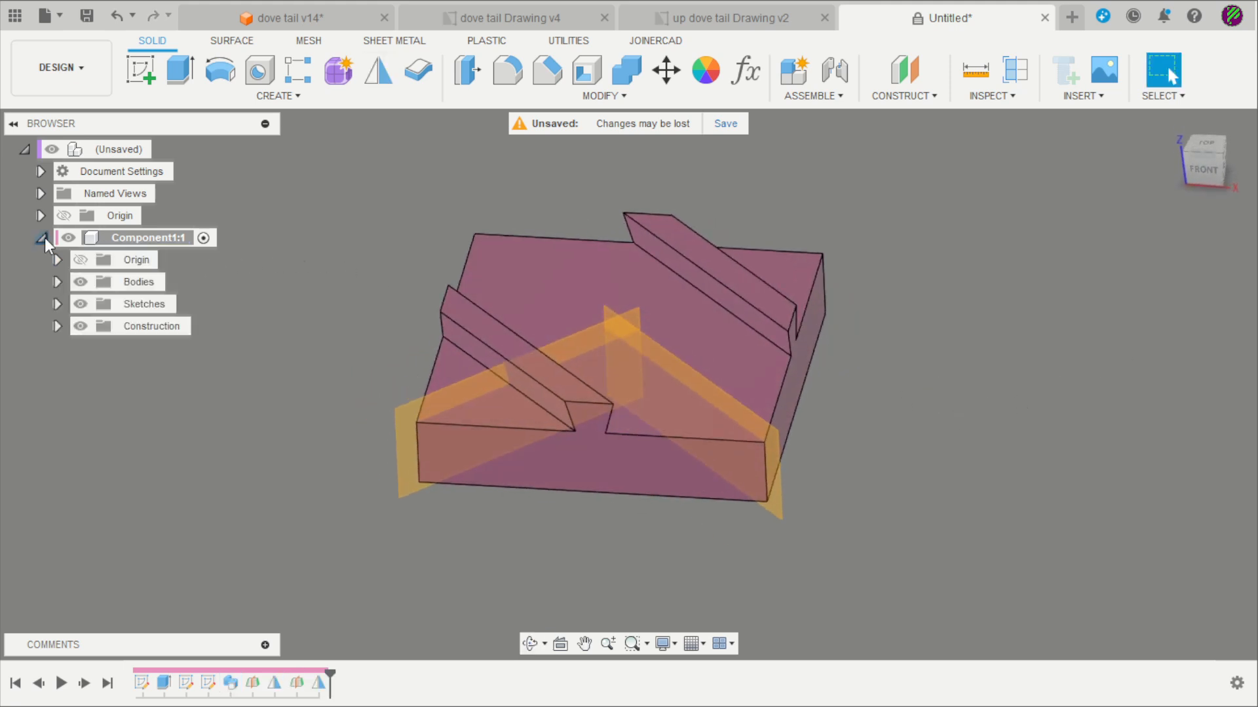
{"action": "left_click", "coordinate": [80, 326]}
{"action": "scroll", "coordinate": [753, 461], "scroll_direction": "down", "scroll_amount": 1}
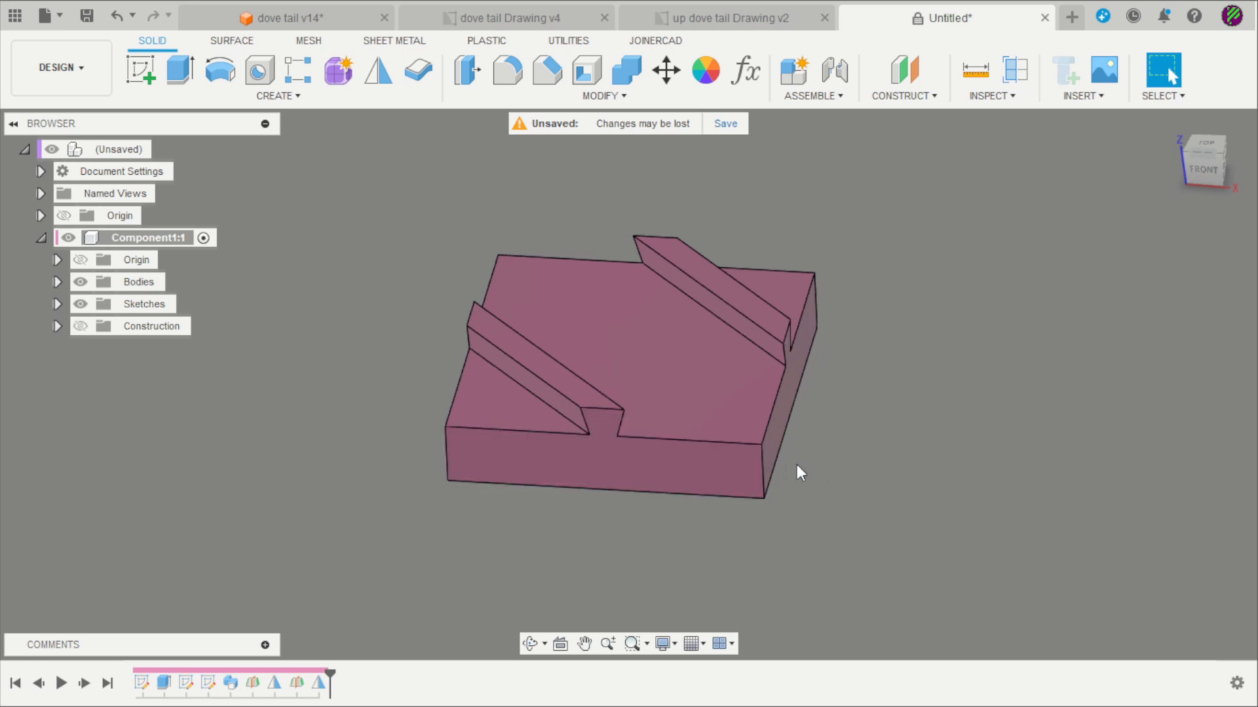
{"action": "middle_click_drag", "start_coordinate": [901, 459], "coordinate": [849, 447], "text": "shift"}
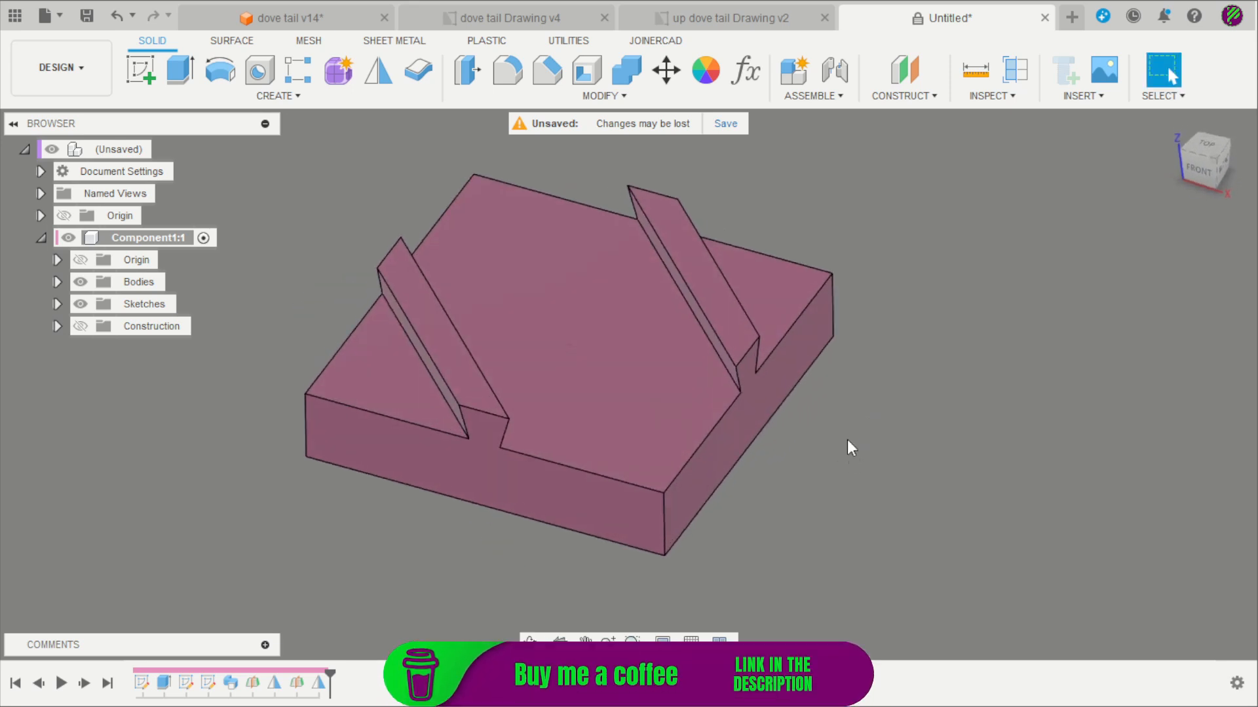
- Check the lower part's drawing and fillet the block's four vertical corner edges with a 10 mm radius
{"action": "left_click", "coordinate": [493, 19]}
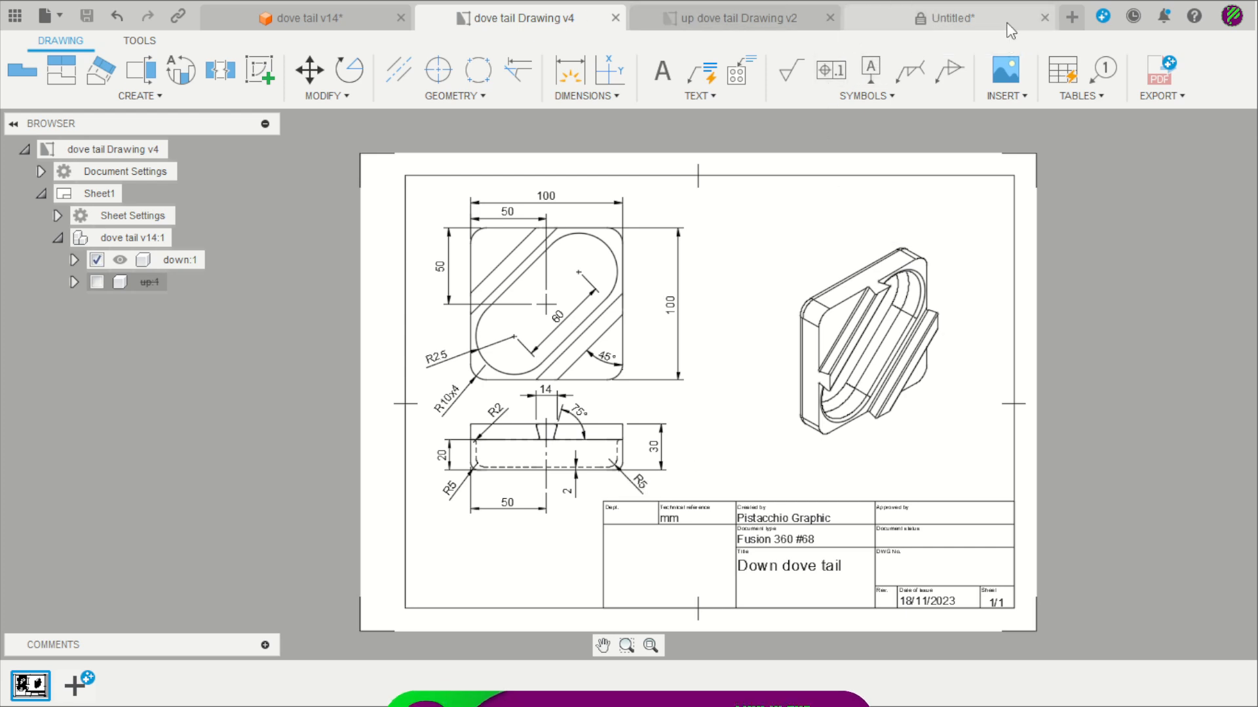
{"action": "left_click", "coordinate": [962, 21]}
{"action": "key", "text": "f"}
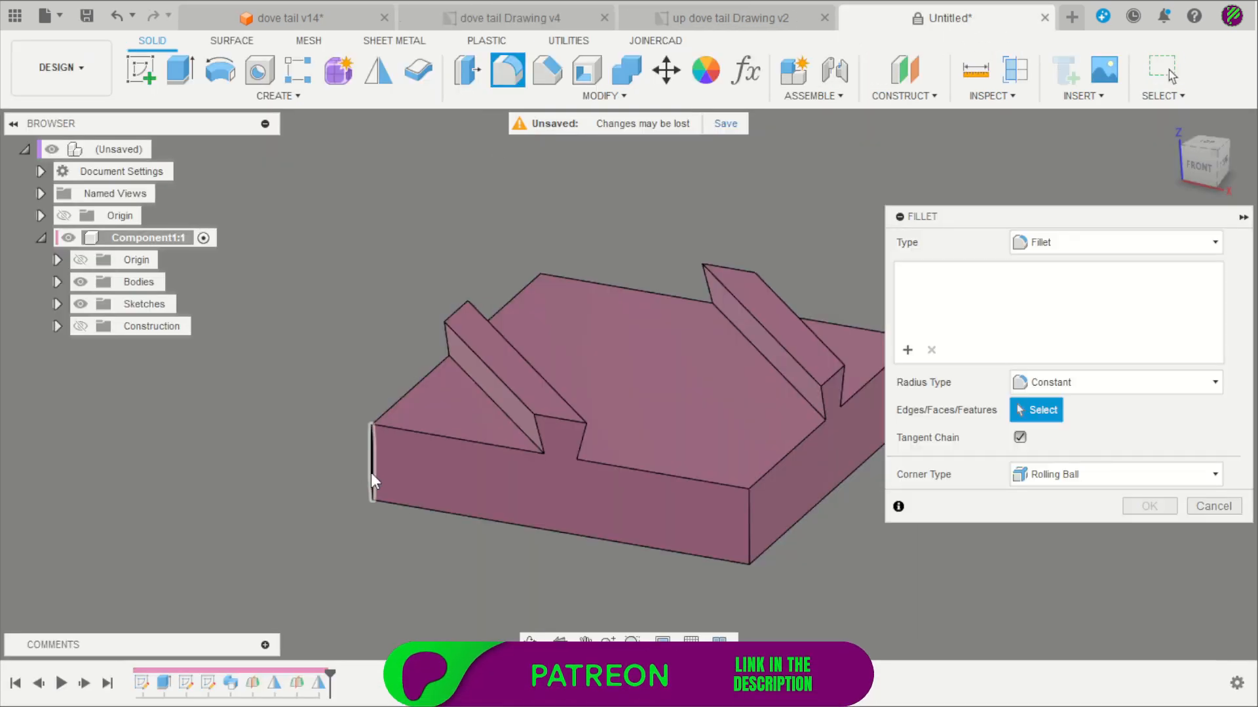
{"action": "left_click", "coordinate": [371, 475]}
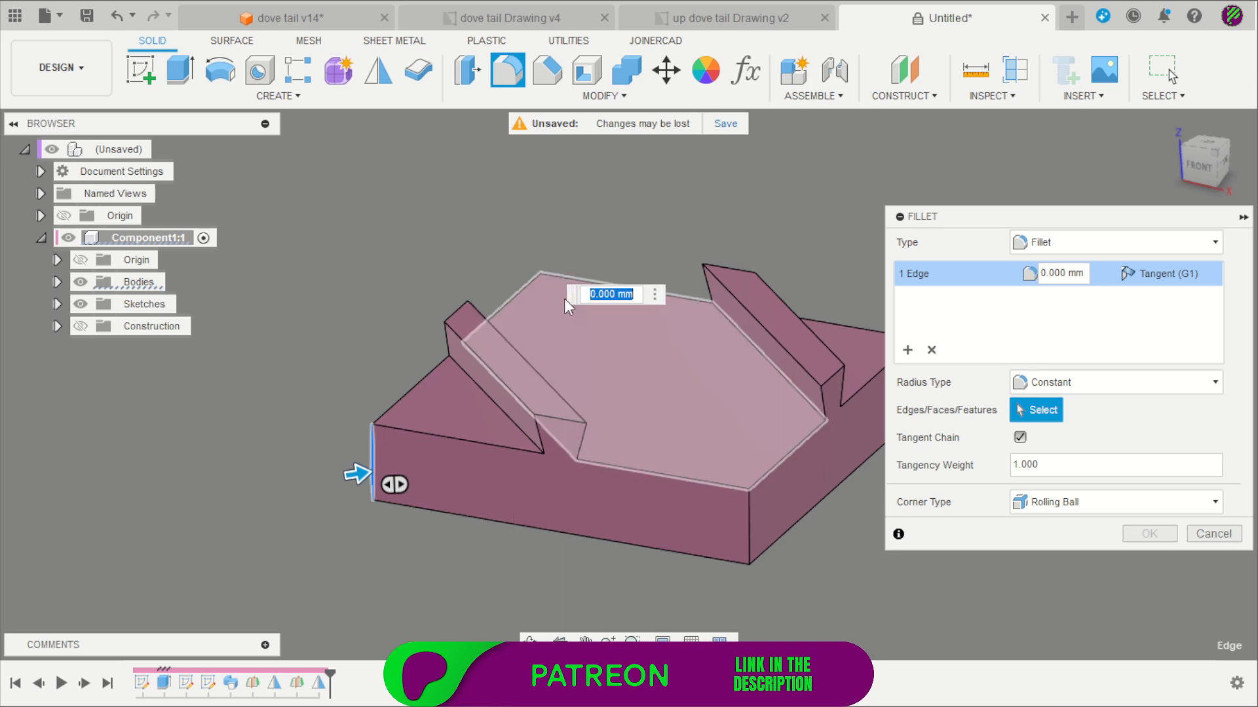
{"action": "left_click", "coordinate": [538, 303]}
{"action": "scroll", "coordinate": [438, 268], "scroll_direction": "down", "scroll_amount": 3}
{"action": "scroll", "coordinate": [743, 332], "scroll_direction": "up", "scroll_amount": 2}
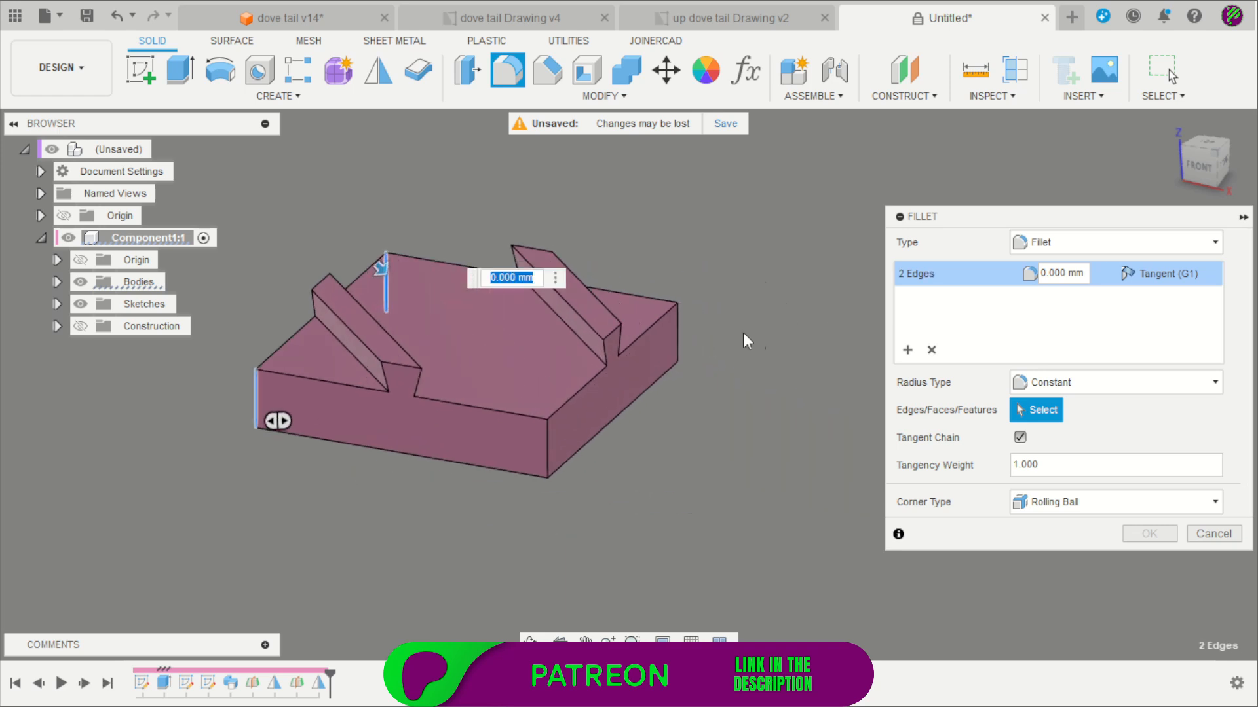
{"action": "left_click", "coordinate": [677, 338]}
{"action": "left_click", "coordinate": [549, 444]}
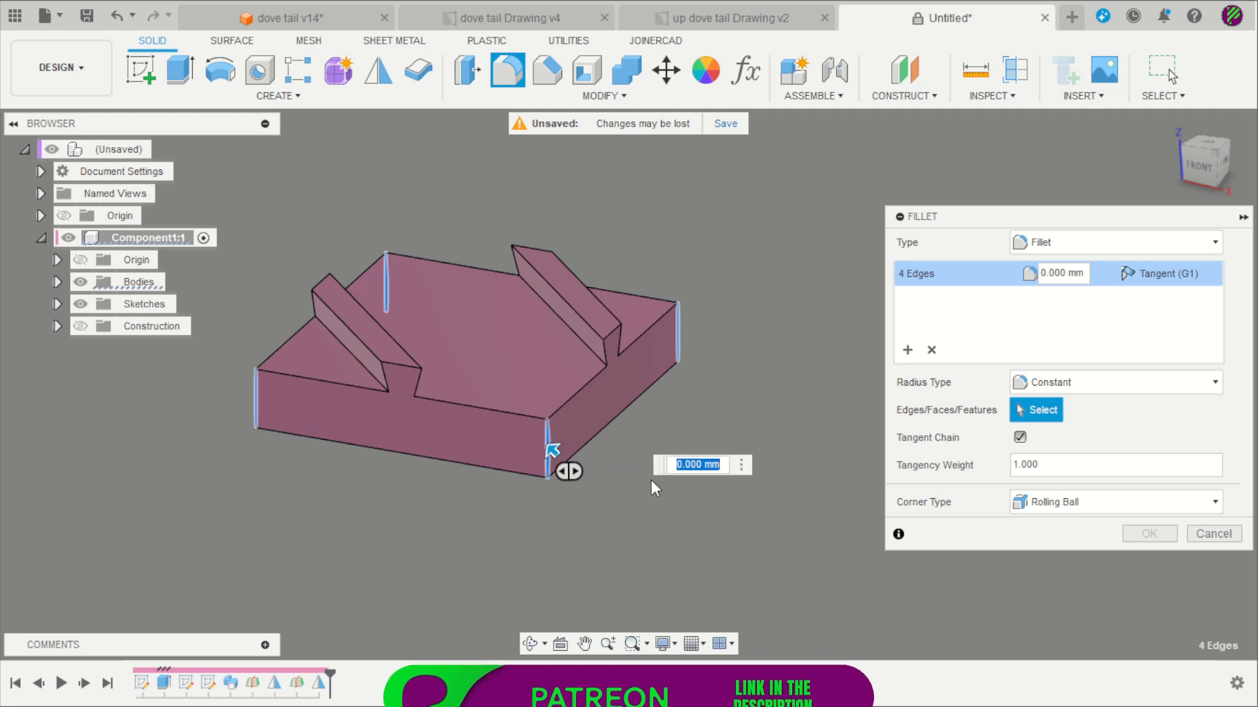
{"action": "type", "text": "10"}
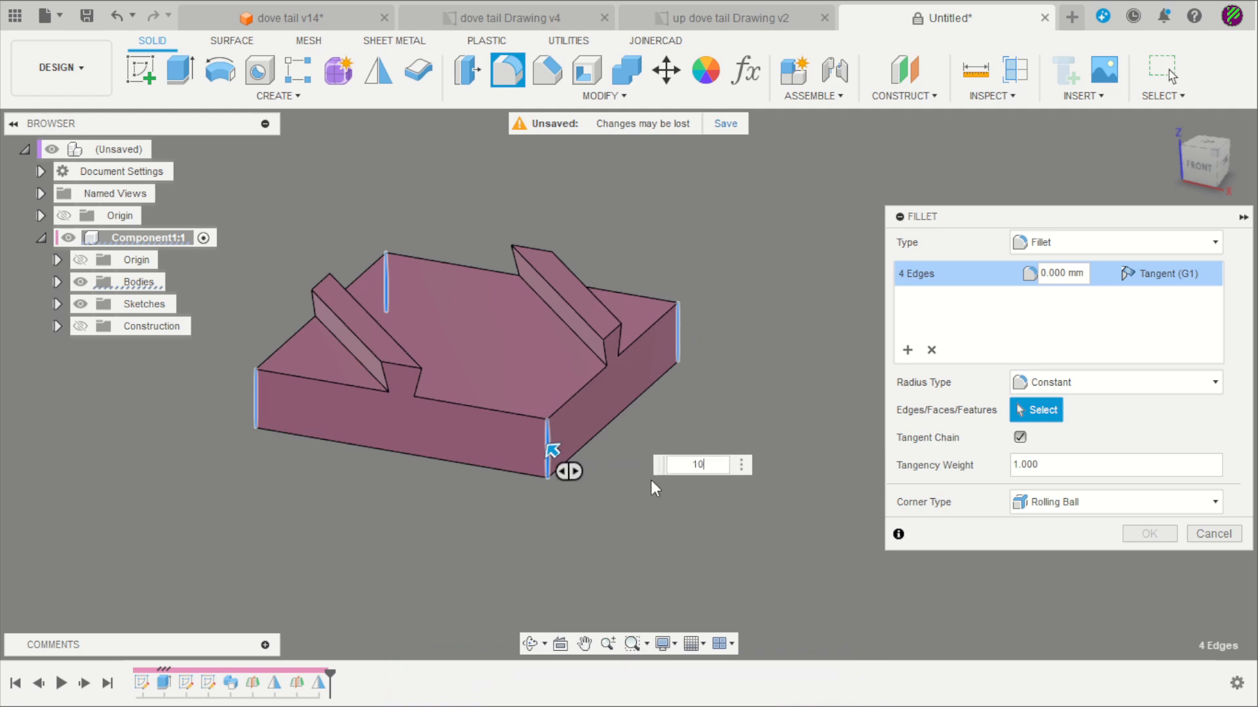
{"action": "key", "text": "Return"}
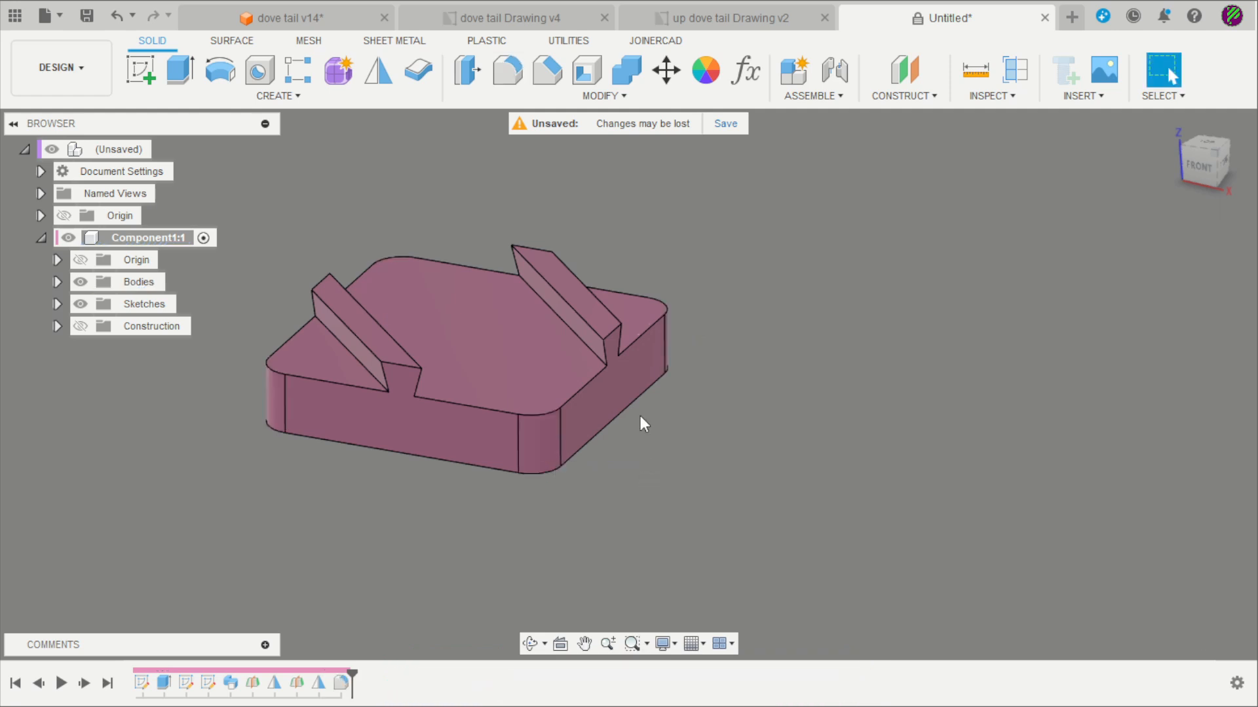
- Fillet the block's entire bottom edge loop with a 5 mm radius
{"action": "left_click", "coordinate": [508, 69]}
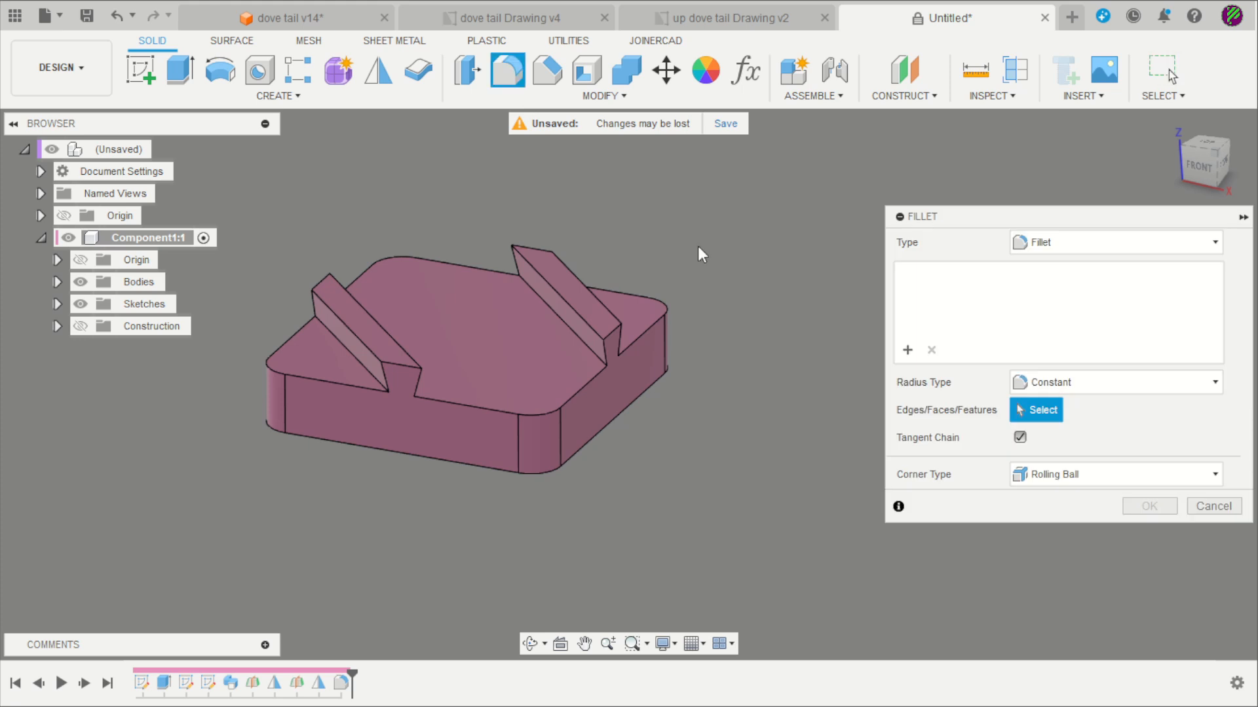
{"action": "left_click", "coordinate": [623, 415]}
{"action": "type", "text": "2"}
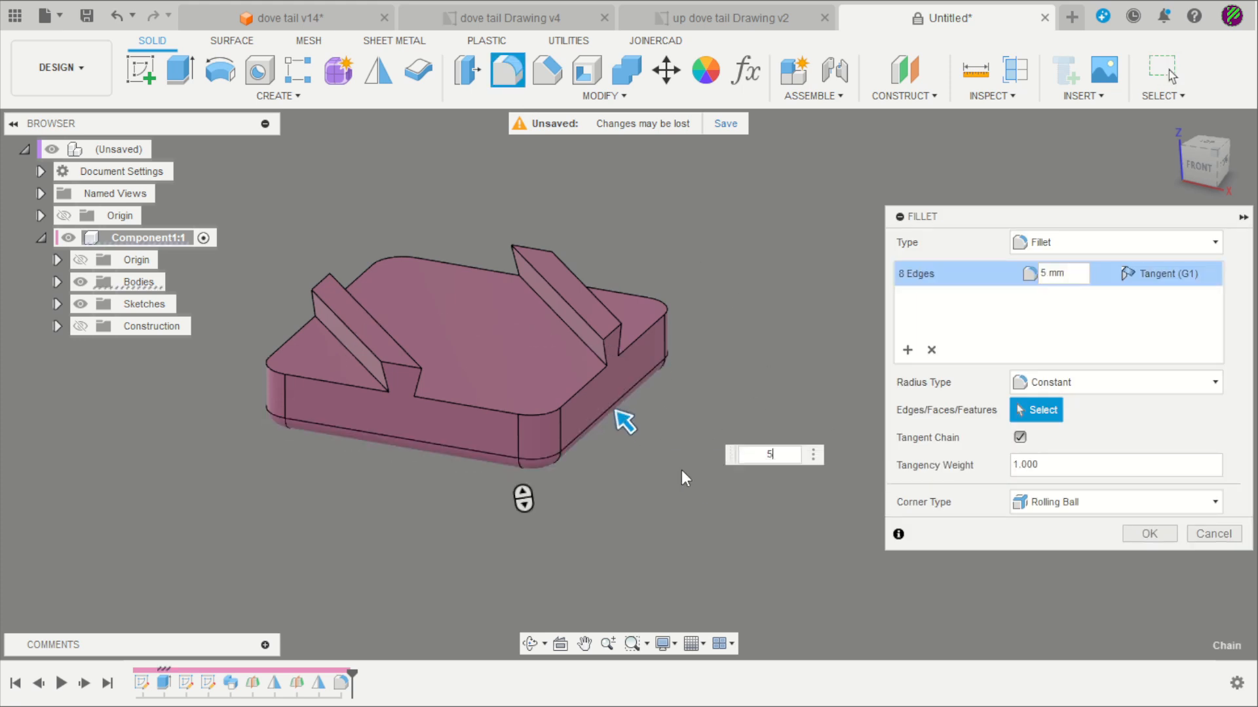
{"action": "key", "text": "Return"}
- Start a sketch on the block's top face between the two dovetail rails and consult the lower part's drawing
{"action": "mouse_move", "coordinate": [682, 470]}
{"action": "middle_mouse_down", "text": "shift"}
{"action": "mouse_move", "coordinate": [679, 498]}
{"action": "mouse_move", "coordinate": [673, 430]}
{"action": "mouse_move", "coordinate": [698, 476]}
{"action": "middle_mouse_up", "text": "shift"}
{"action": "scroll", "coordinate": [606, 322], "scroll_direction": "up", "scroll_amount": 2}
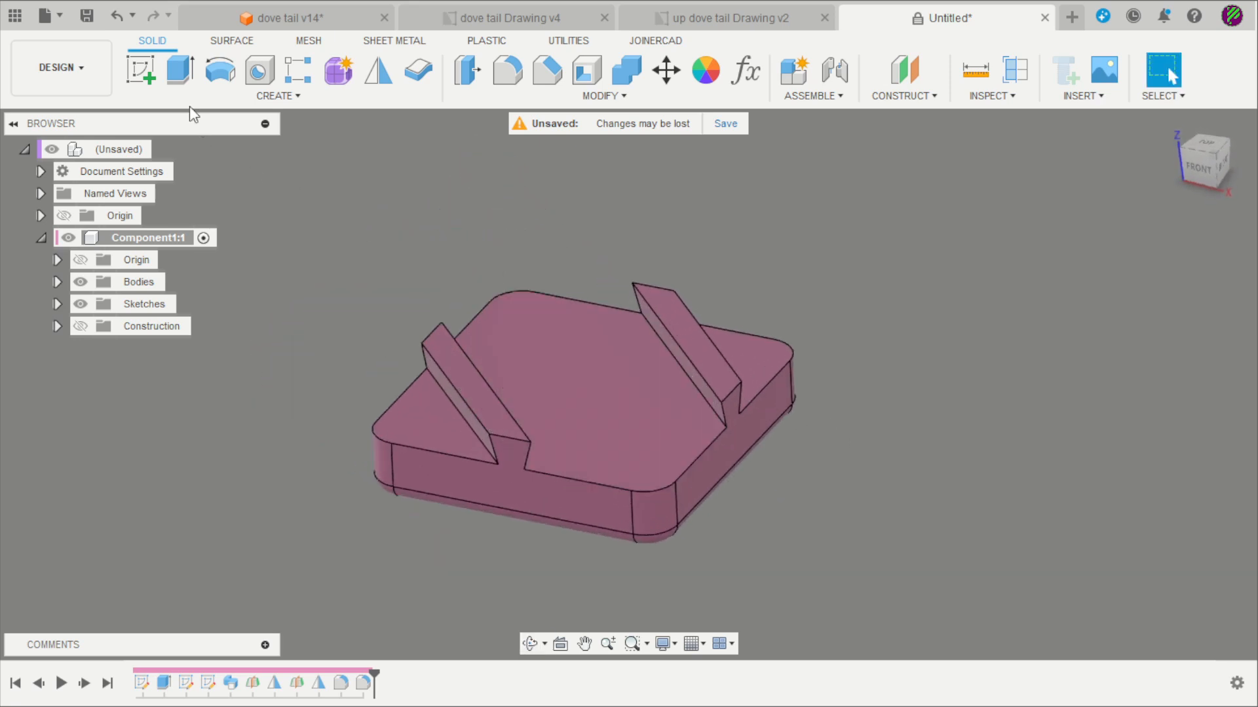
{"action": "left_click", "coordinate": [141, 70]}
{"action": "left_click", "coordinate": [517, 361]}
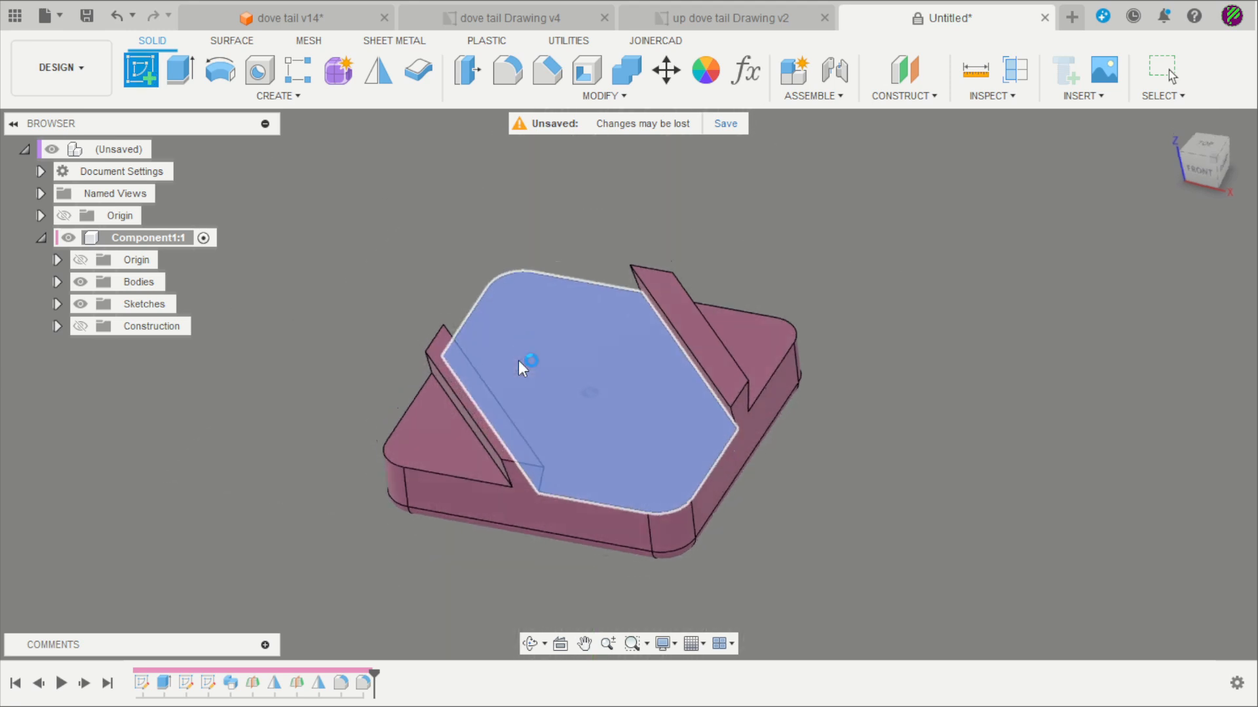
{"action": "scroll", "coordinate": [659, 432], "scroll_direction": "down", "scroll_amount": 2}
{"action": "scroll", "coordinate": [618, 372], "scroll_direction": "up", "scroll_amount": 2}
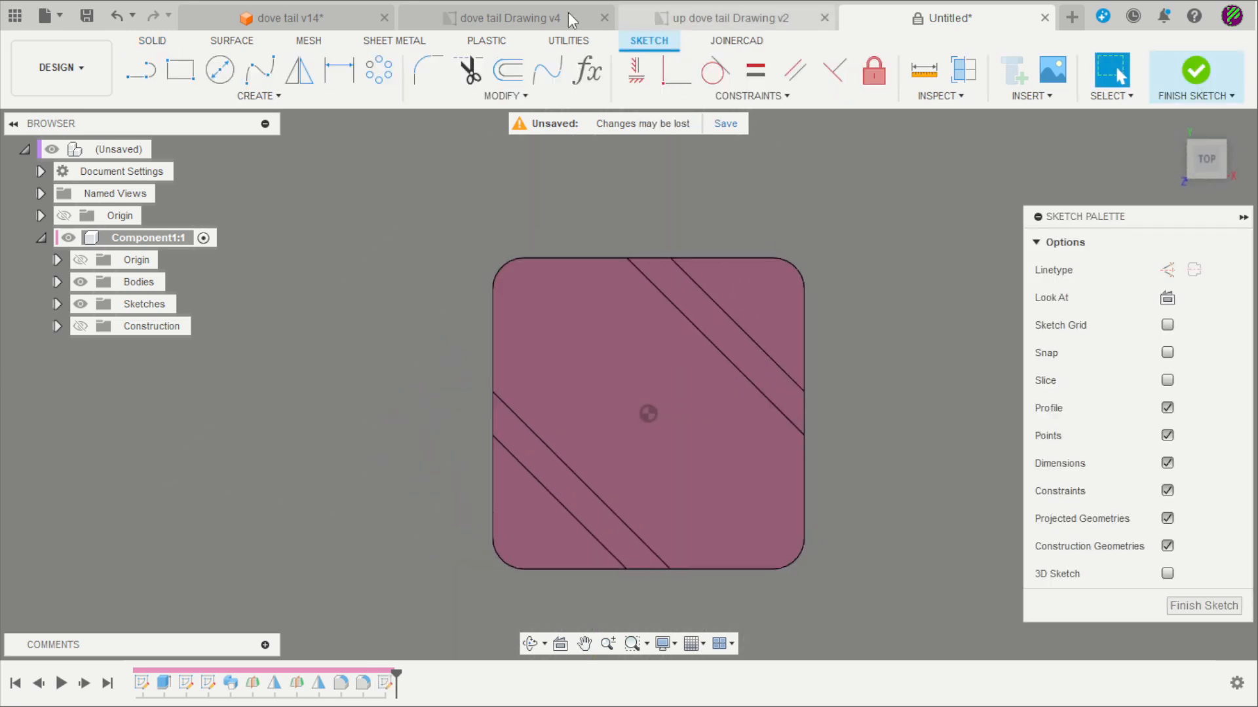
{"action": "left_click", "coordinate": [526, 19]}
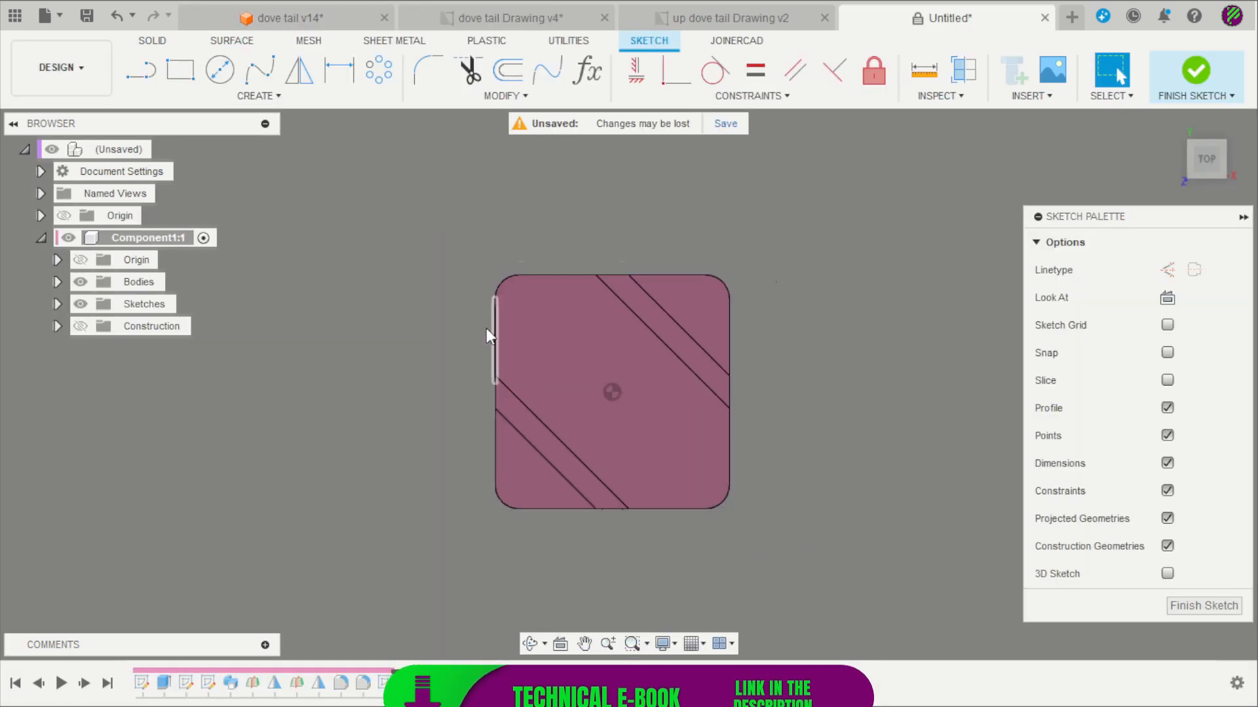
- Sketch a center point slot at the origin, running roughly along the rails, about 62 mm between its arc centers
{"action": "left_click", "coordinate": [241, 98]}
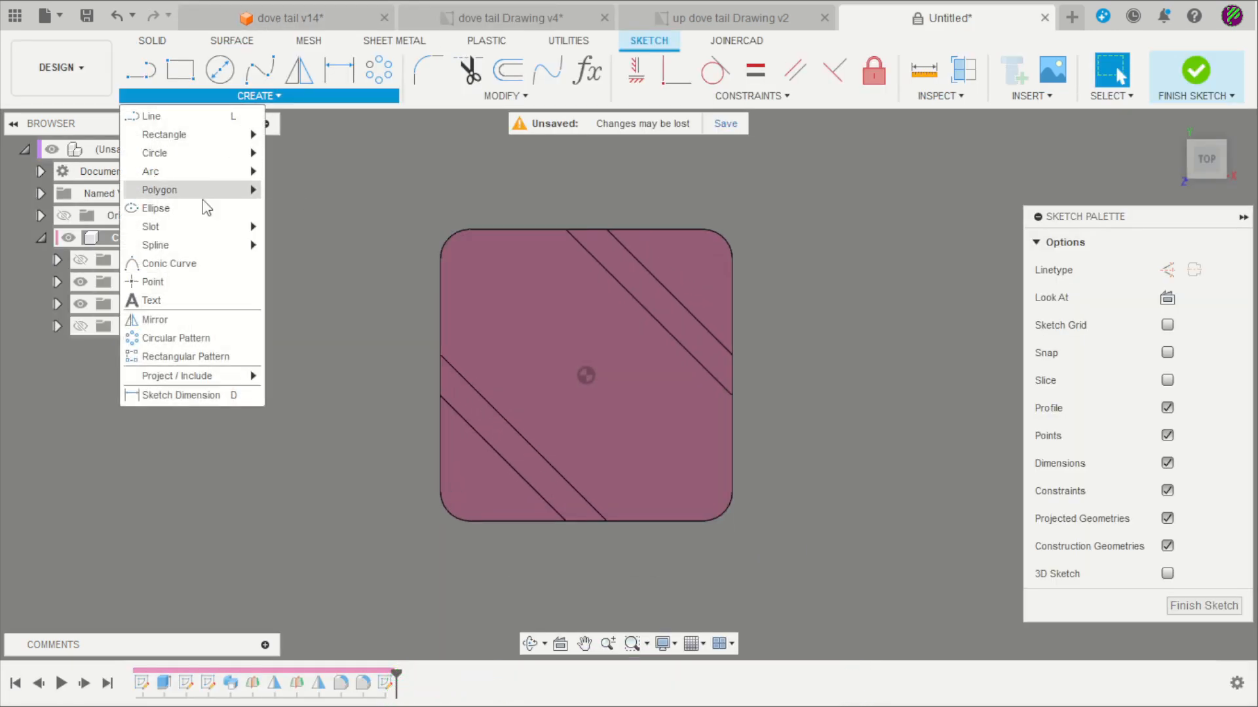
{"action": "mouse_move", "coordinate": [196, 228]}
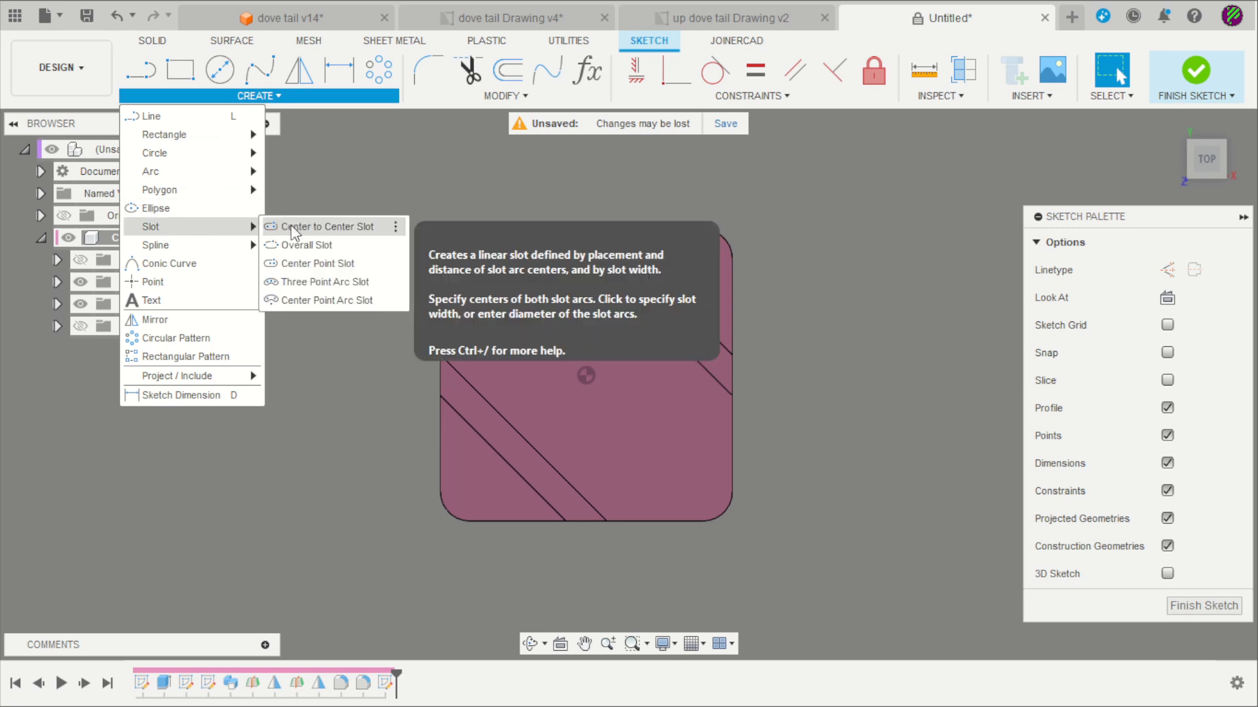
{"action": "left_click", "coordinate": [293, 264]}
{"action": "scroll", "coordinate": [579, 393], "scroll_direction": "up", "scroll_amount": 2}
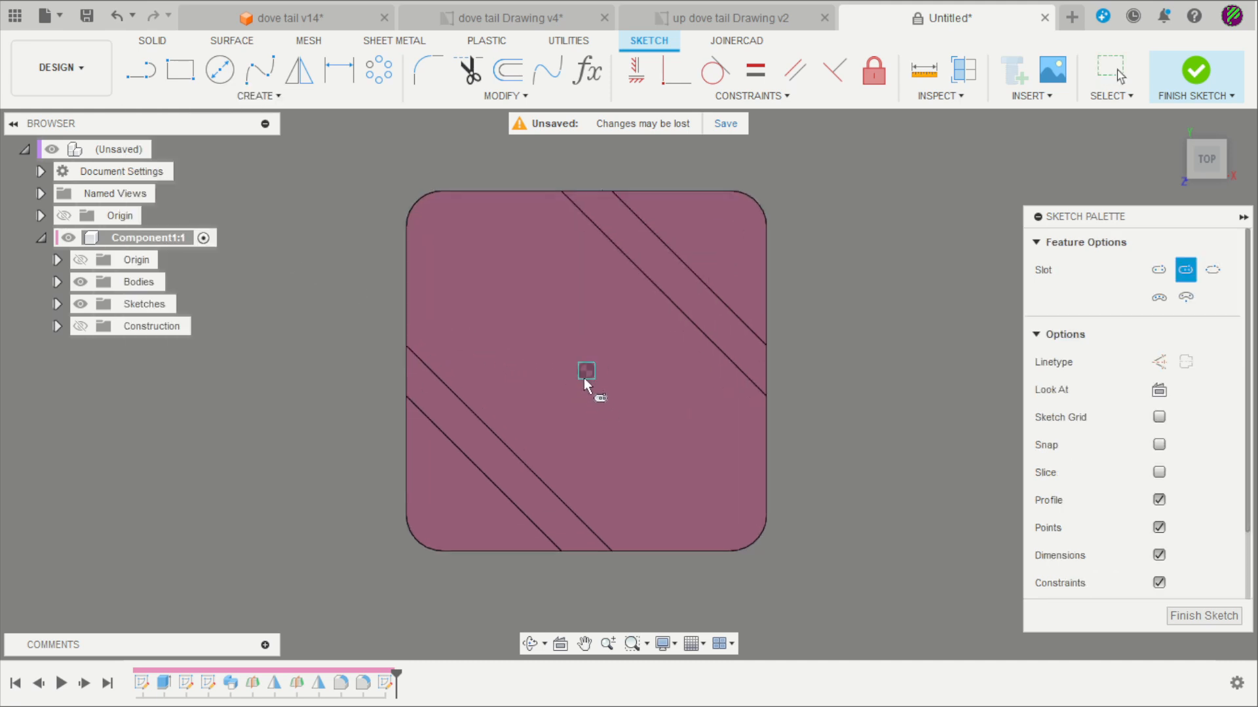
{"action": "left_click", "coordinate": [586, 371]}
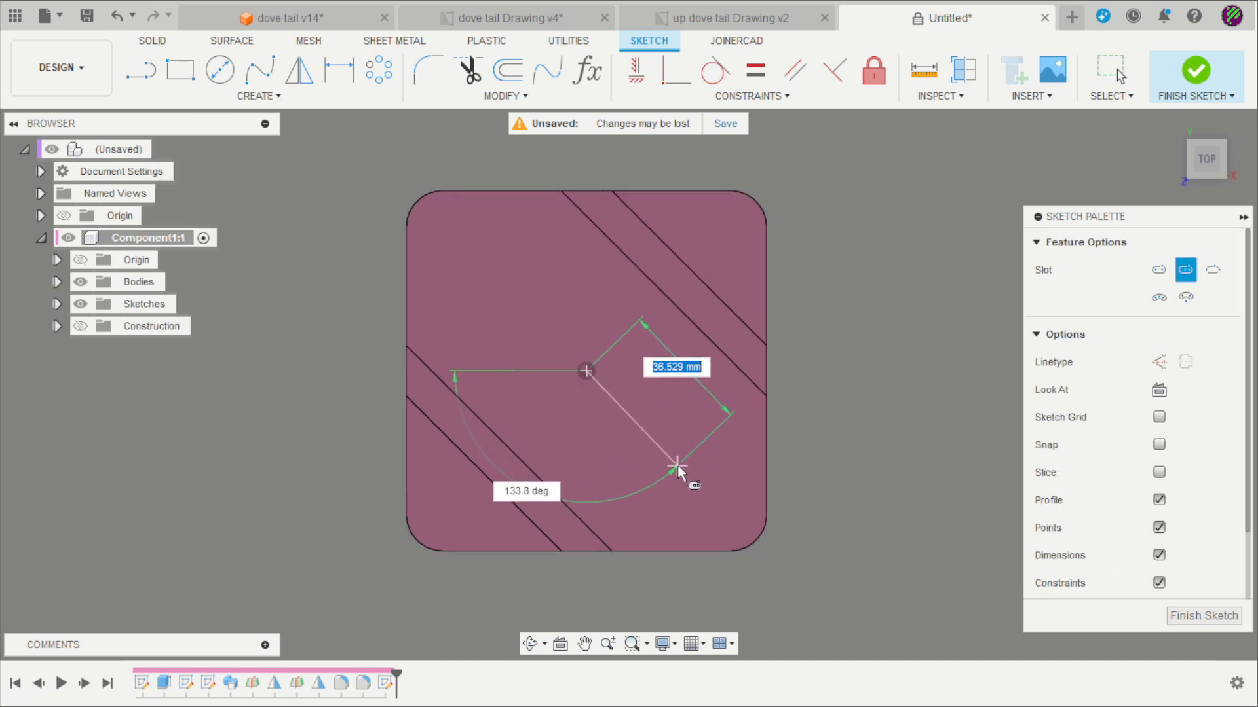
{"action": "left_click", "coordinate": [654, 460]}
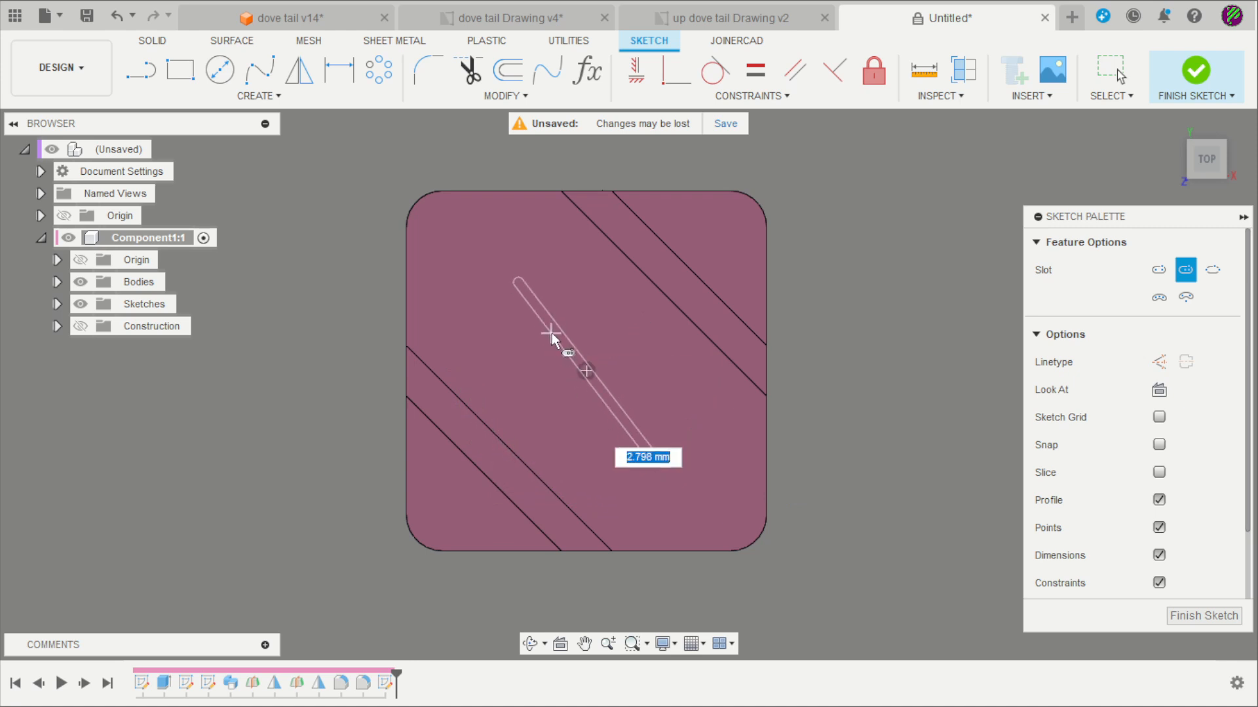
{"action": "left_click", "coordinate": [532, 393]}
{"action": "scroll", "coordinate": [642, 340], "scroll_direction": "down", "scroll_amount": 2}
{"action": "scroll", "coordinate": [688, 373], "scroll_direction": "up", "scroll_amount": 3}
{"action": "key", "text": "Escape"}
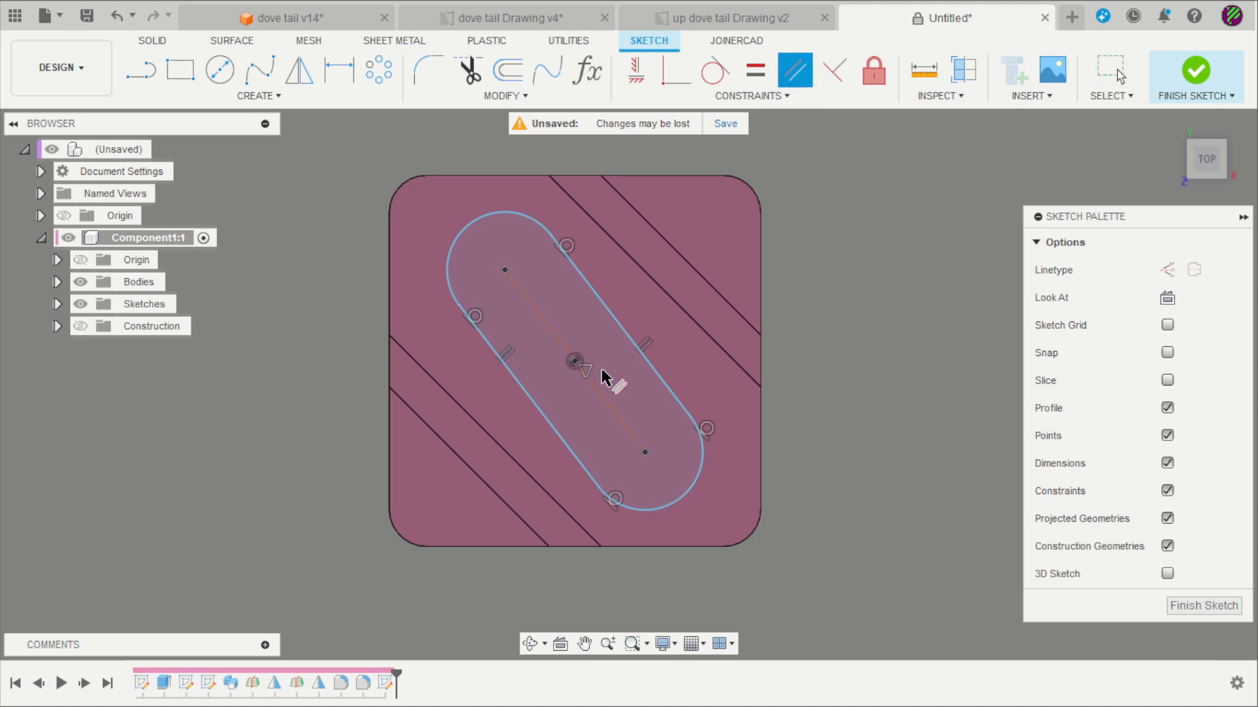
- Constrain the slot's centerline parallel to the inner edge of the adjacent dovetail rail
{"action": "left_click", "coordinate": [601, 402]}
{"action": "left_click", "coordinate": [688, 317]}
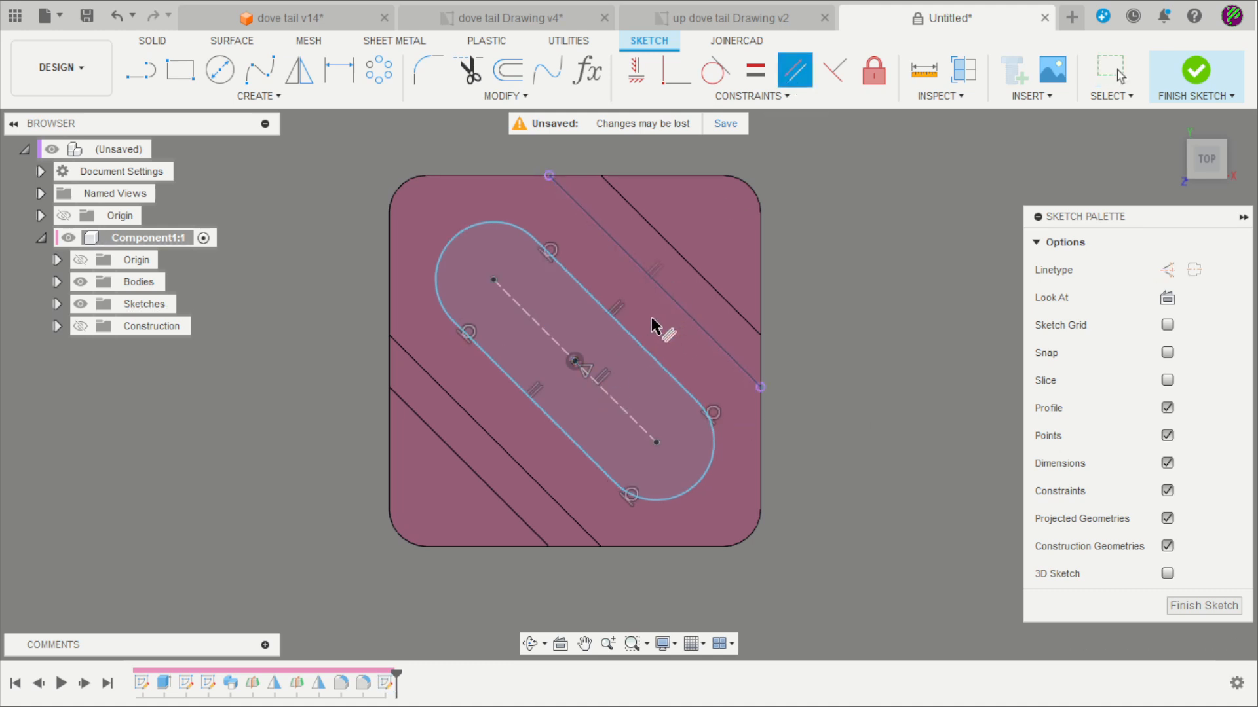
{"action": "scroll", "coordinate": [651, 324], "scroll_direction": "down", "scroll_amount": 1}
{"action": "key", "text": "Escape"}
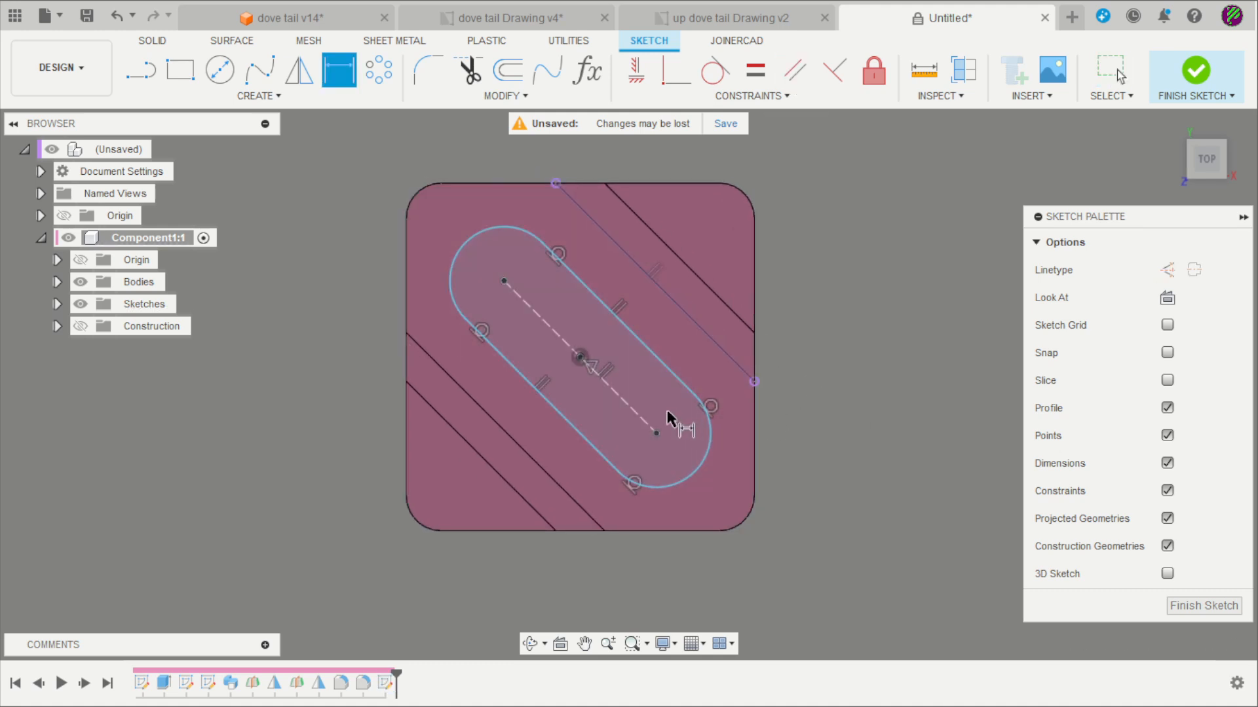
- Dimension the slot with 60 mm between arc centers and a 25 mm end radius, and finish the sketch
{"action": "left_click", "coordinate": [611, 393]}
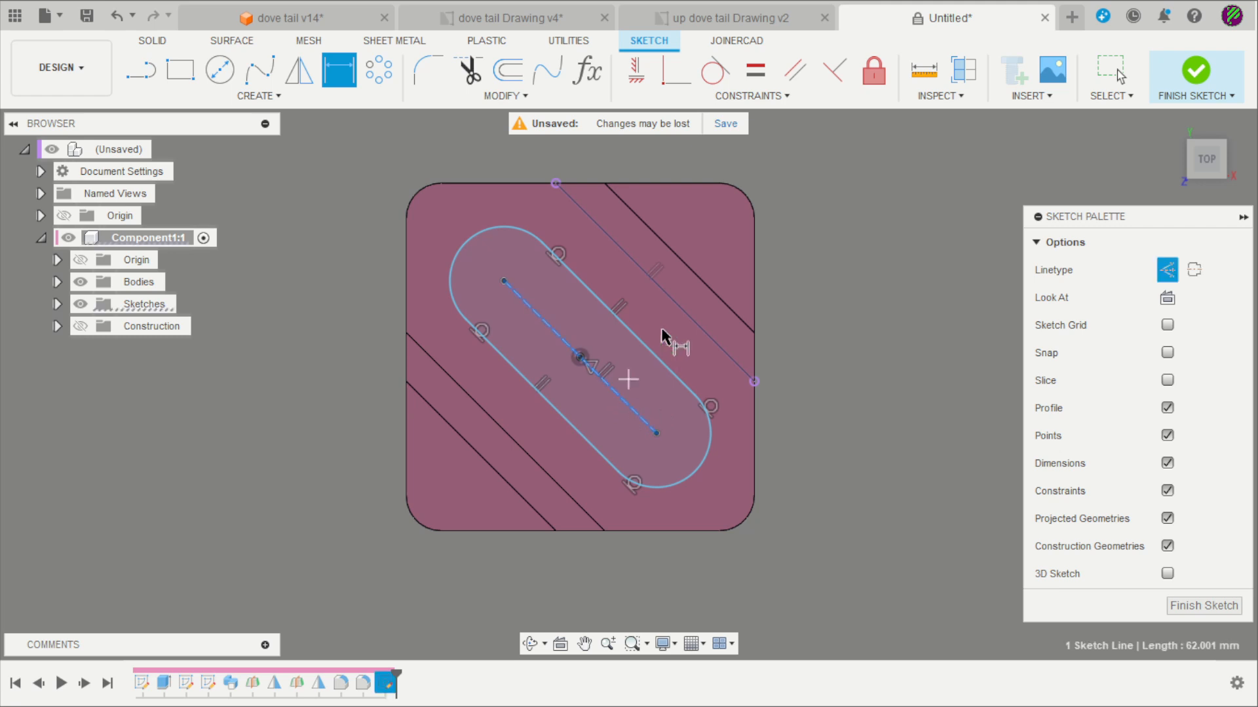
{"action": "left_click", "coordinate": [626, 347]}
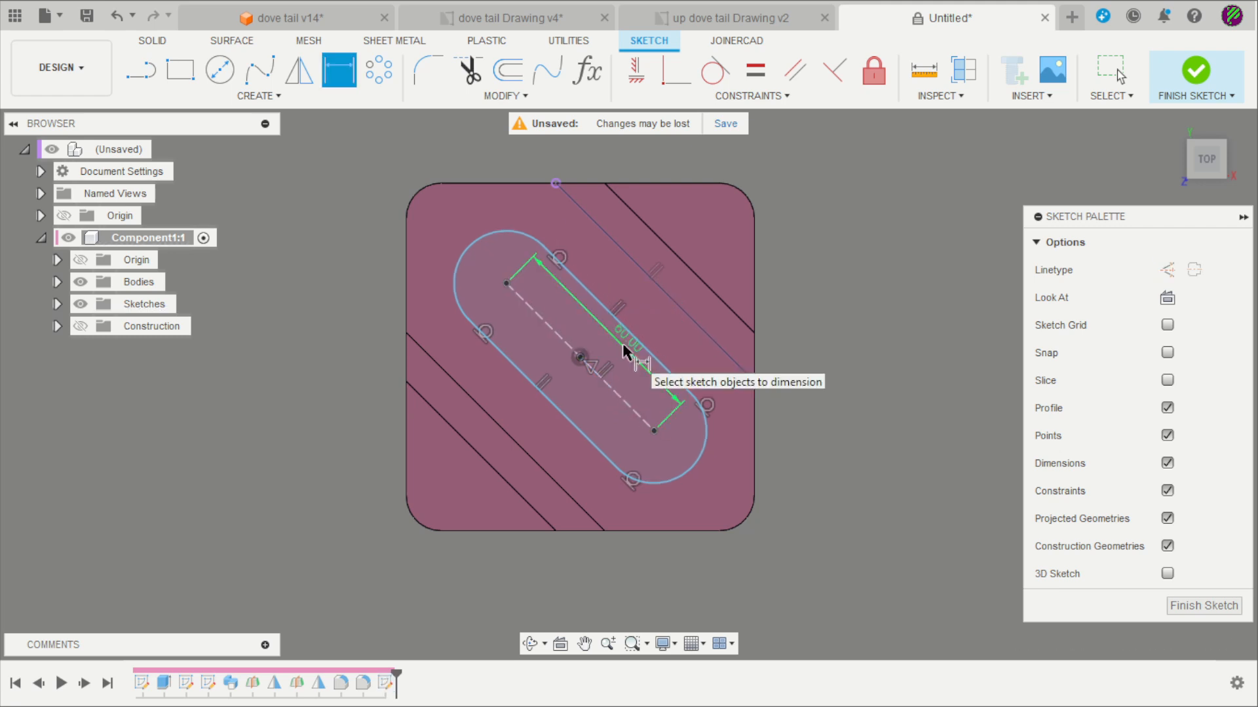
{"action": "left_click", "coordinate": [700, 461]}
{"action": "left_click", "coordinate": [824, 434]}
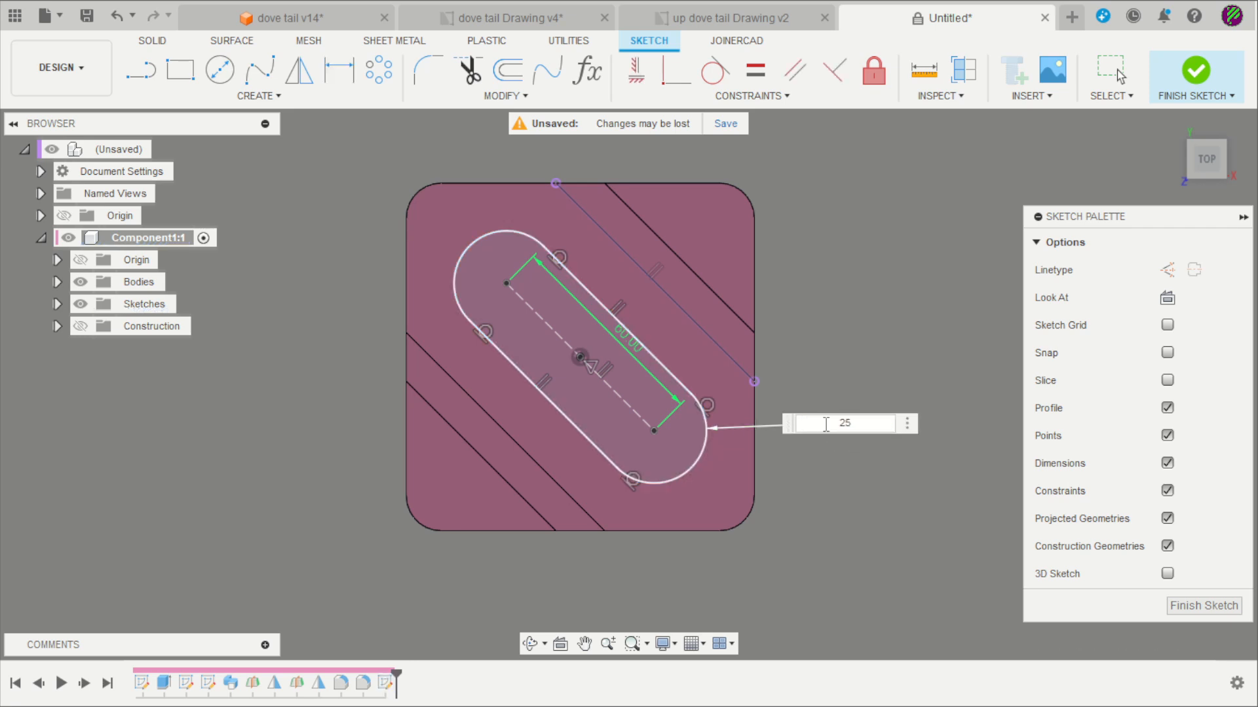
{"action": "key", "text": "Return"}
{"action": "middle_click_drag", "start_coordinate": [837, 348], "coordinate": [832, 219], "text": "shift"}
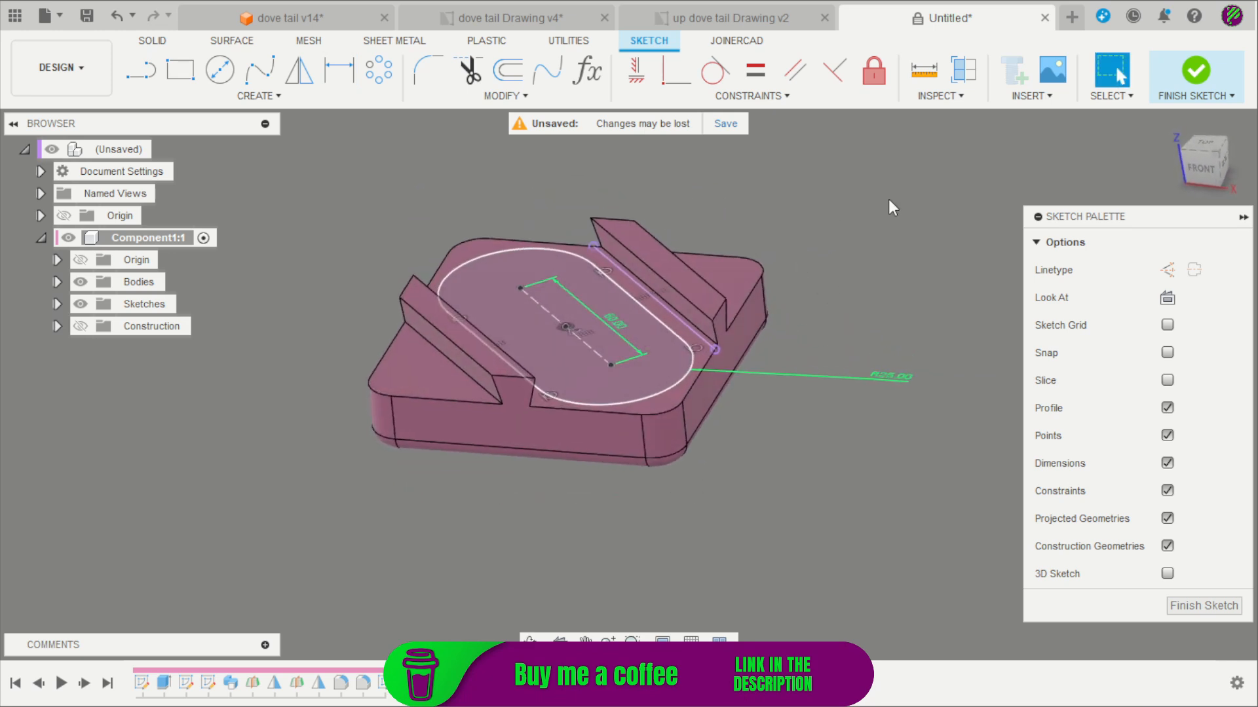
{"action": "left_click", "coordinate": [1177, 90]}
- Extrude the slot profile down into the block as a cut to form the pocket
{"action": "scroll", "coordinate": [659, 242], "scroll_direction": "up", "scroll_amount": 2}
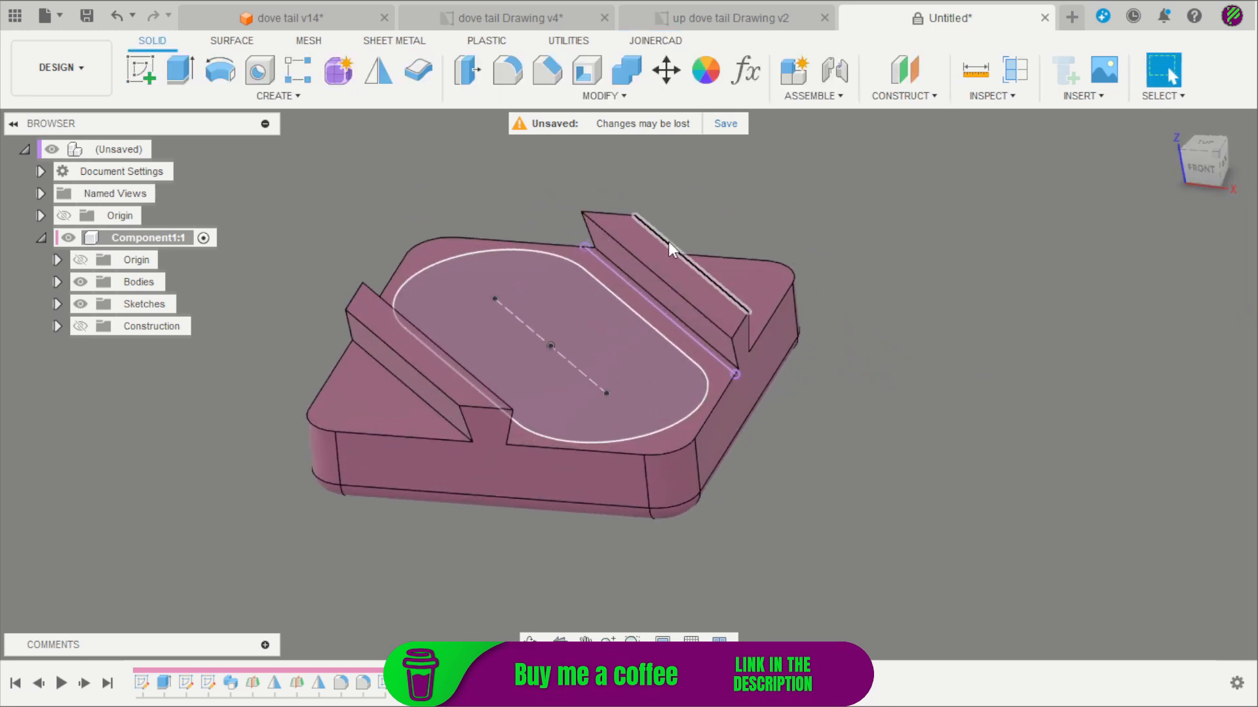
{"action": "key", "text": "e"}
{"action": "left_click", "coordinate": [545, 288]}
{"action": "left_click_drag", "start_coordinate": [547, 321], "coordinate": [549, 359]}
{"action": "key", "text": "BackSpace"}
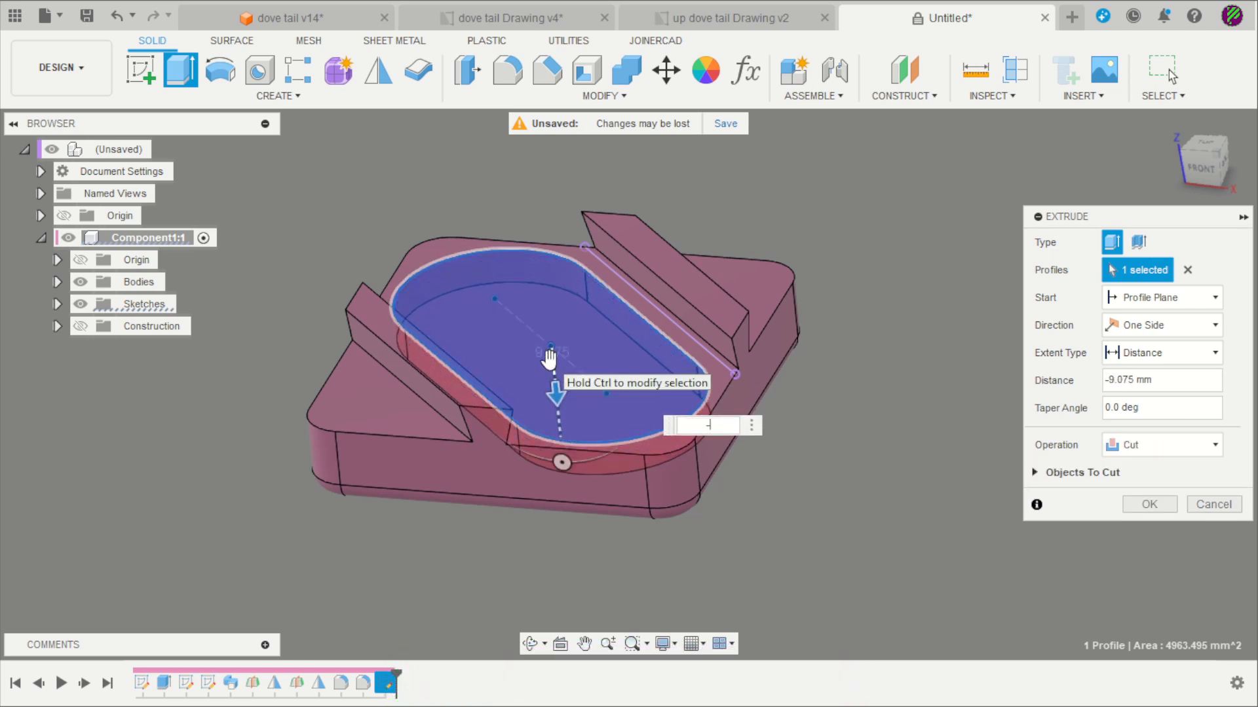
{"action": "key", "text": "Return"}
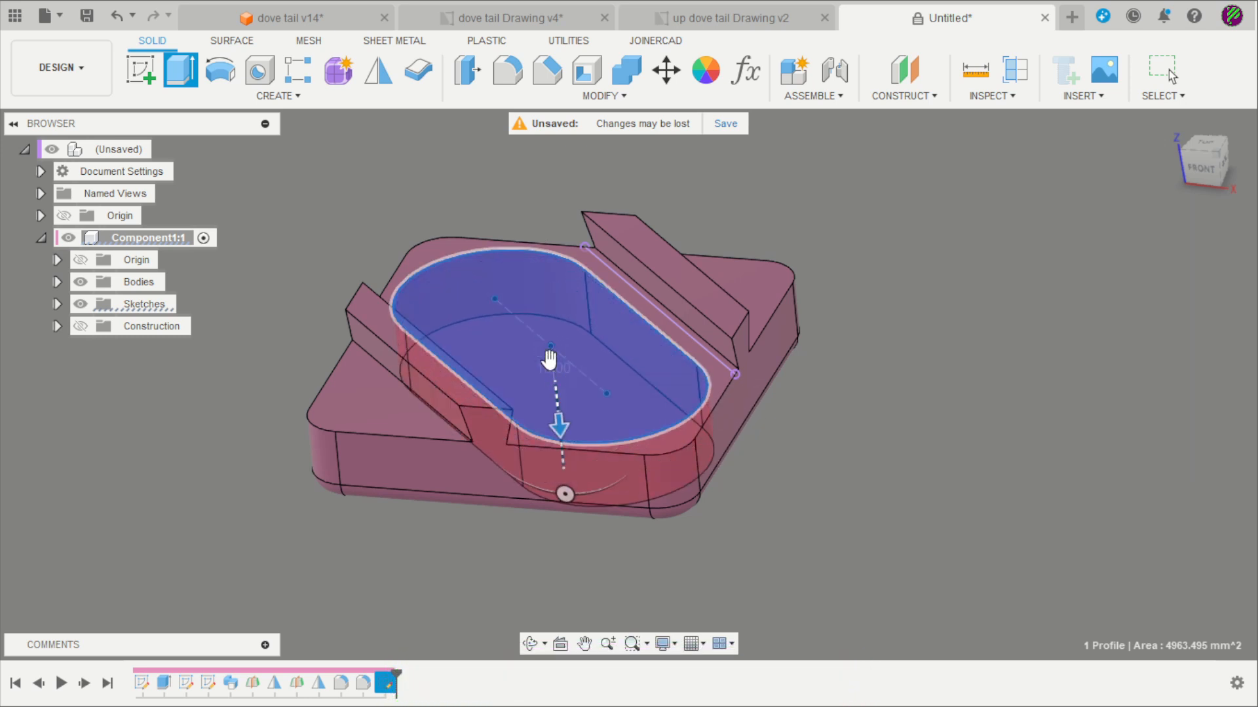
- Fillet the tangent edge loop around the pocket's floor
{"action": "middle_click_drag", "start_coordinate": [913, 422], "coordinate": [853, 443], "text": "shift"}
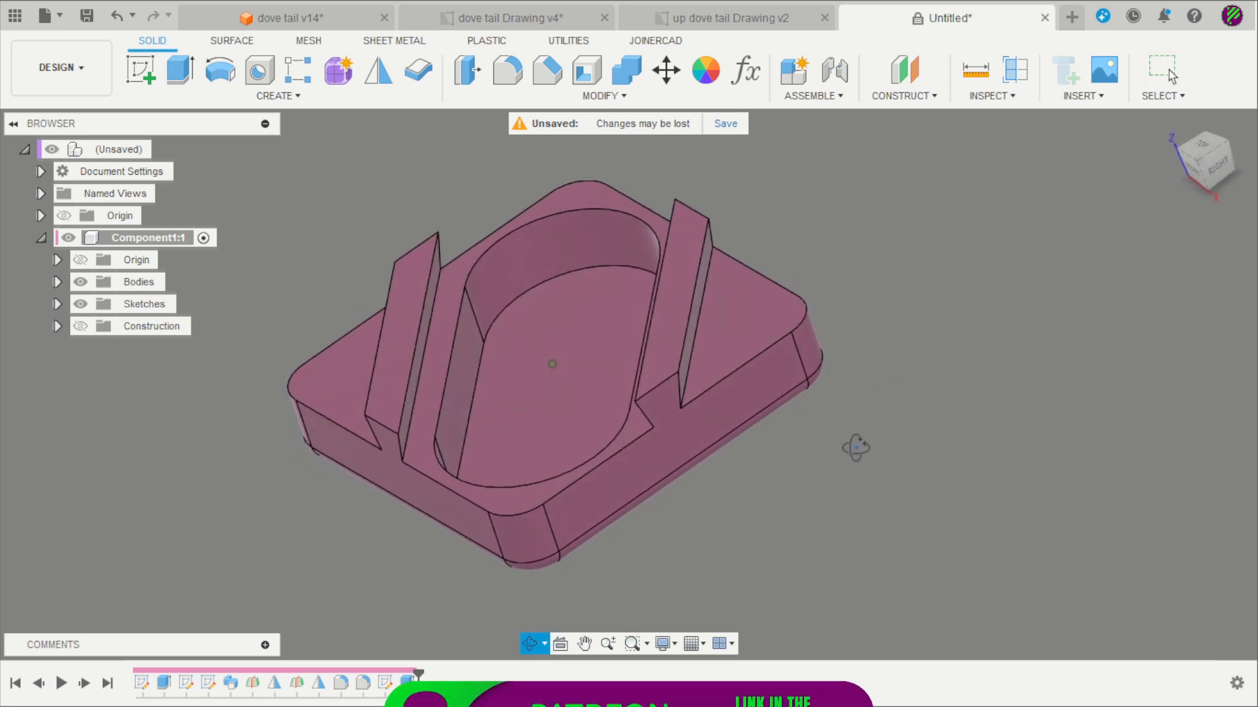
{"action": "key", "text": "f"}
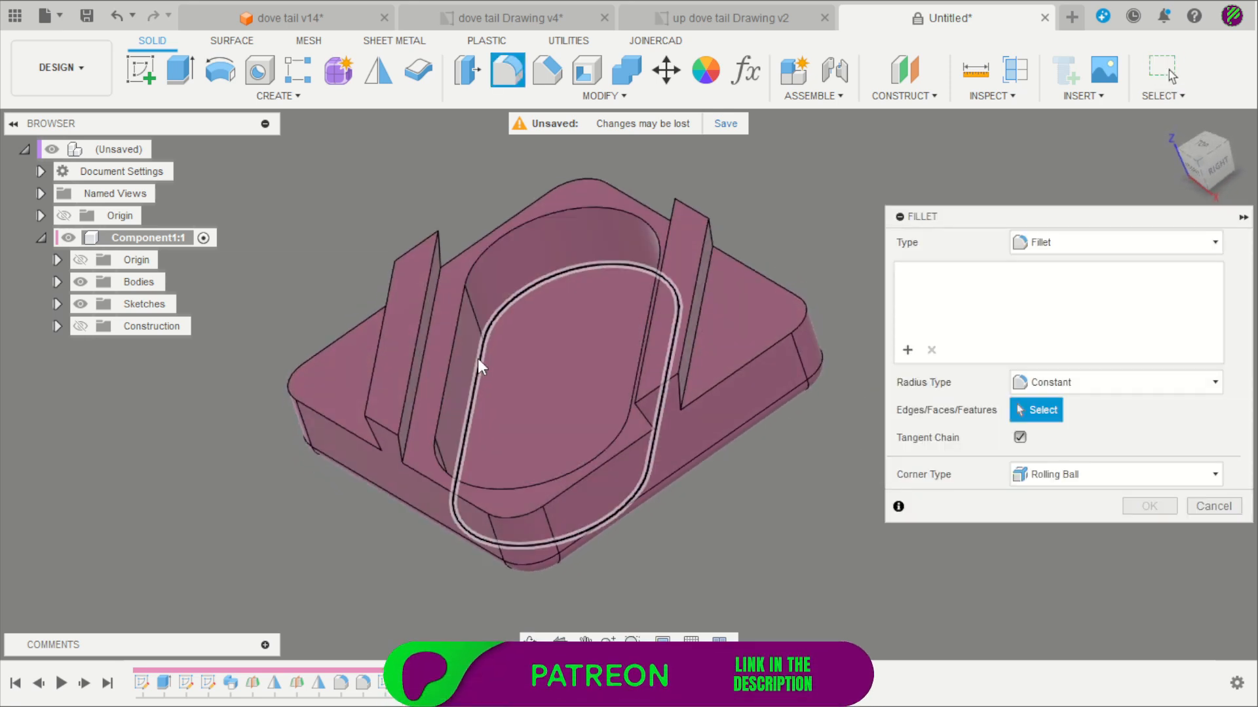
{"action": "left_click", "coordinate": [478, 359]}
{"action": "key", "text": "Escape"}
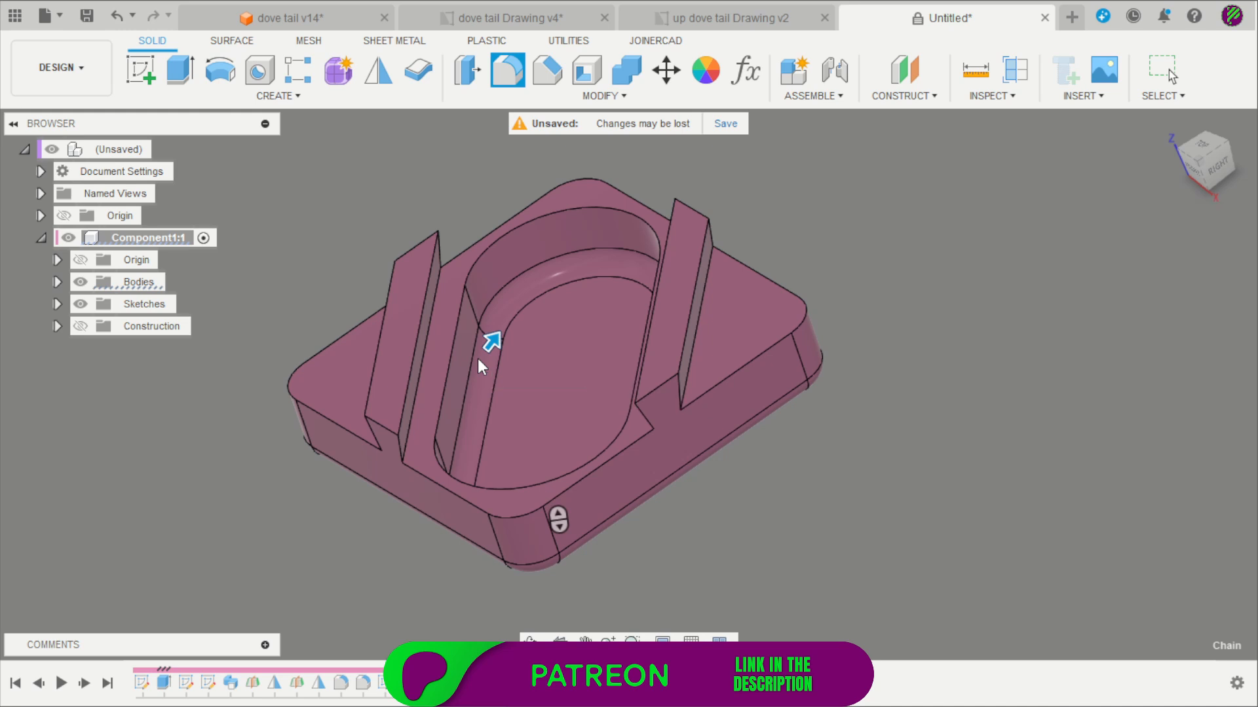
- Fillet the pocket's upper rim on the block's top face with a 2 mm radius
{"action": "middle_click_drag", "start_coordinate": [579, 326], "coordinate": [999, 311], "text": "shift"}
{"action": "scroll", "coordinate": [446, 250], "scroll_direction": "up", "scroll_amount": 4}
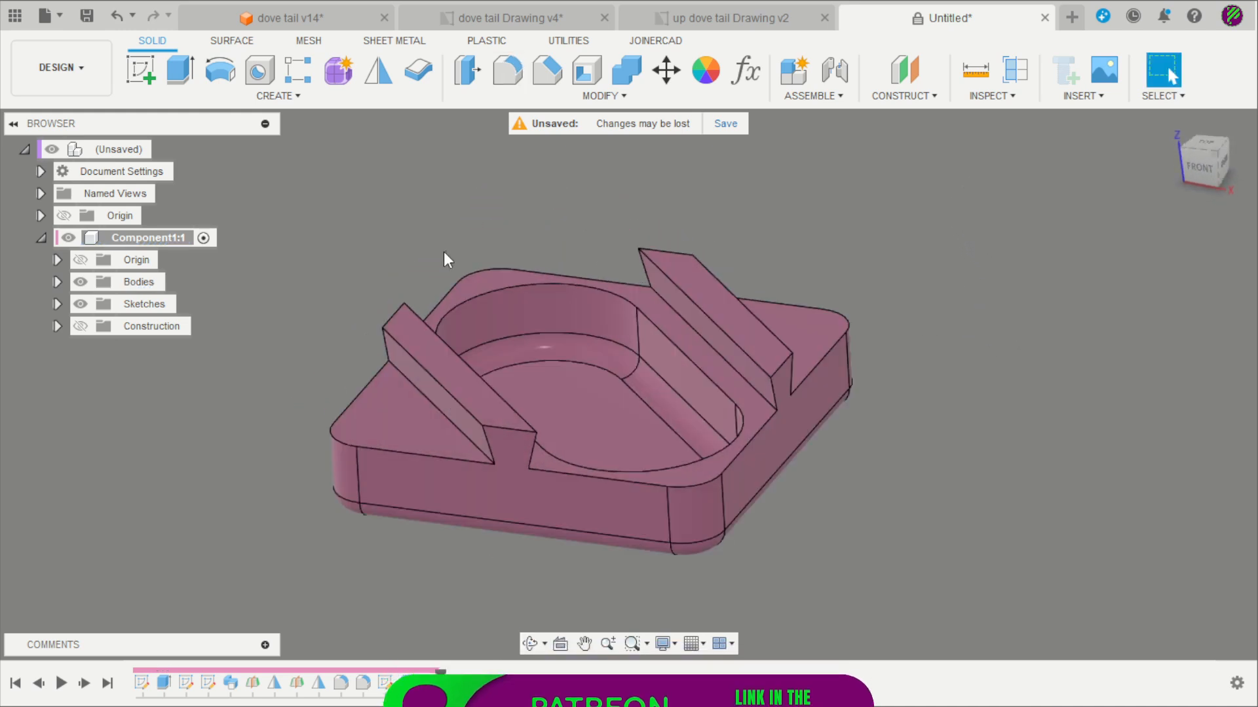
{"action": "key", "text": "f"}
{"action": "left_click", "coordinate": [490, 298]}
{"action": "type", "text": "2"}
{"action": "key", "text": "Return"}
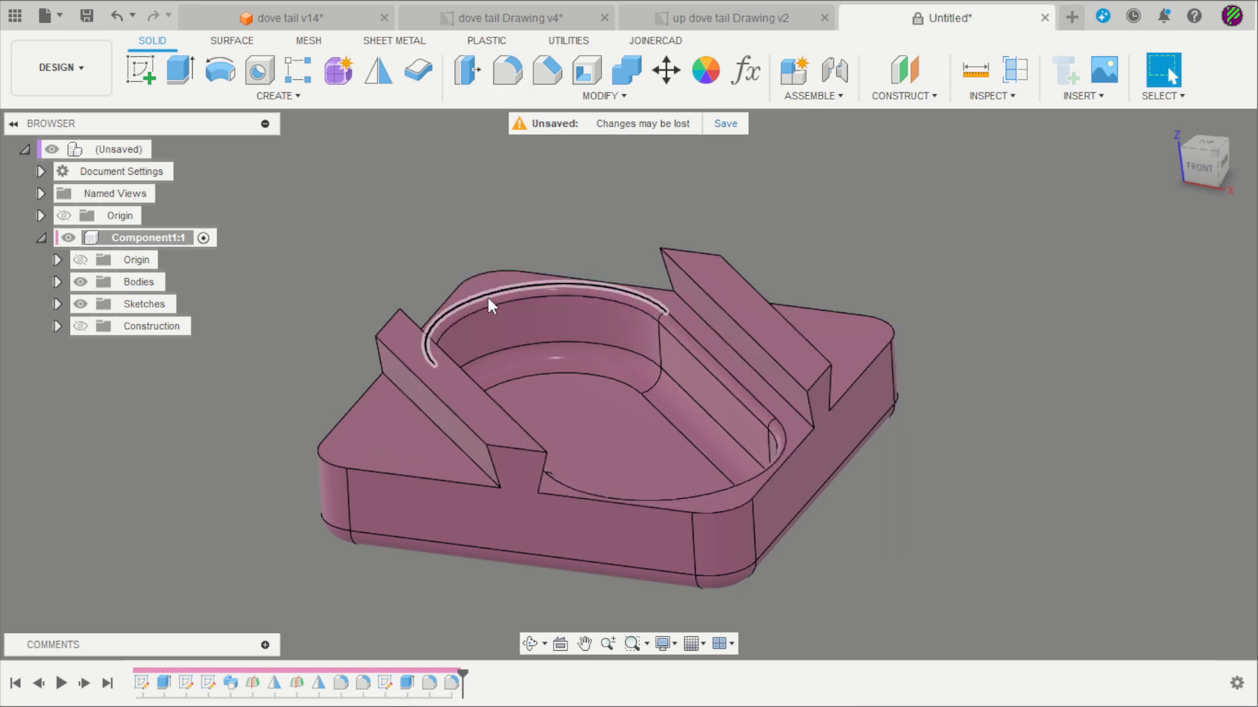
- Fillet the eight long edges of the two dovetail rails, both along their tops and where they meet the block
{"action": "middle_click_drag", "start_coordinate": [584, 251], "coordinate": [486, 218], "text": "shift"}
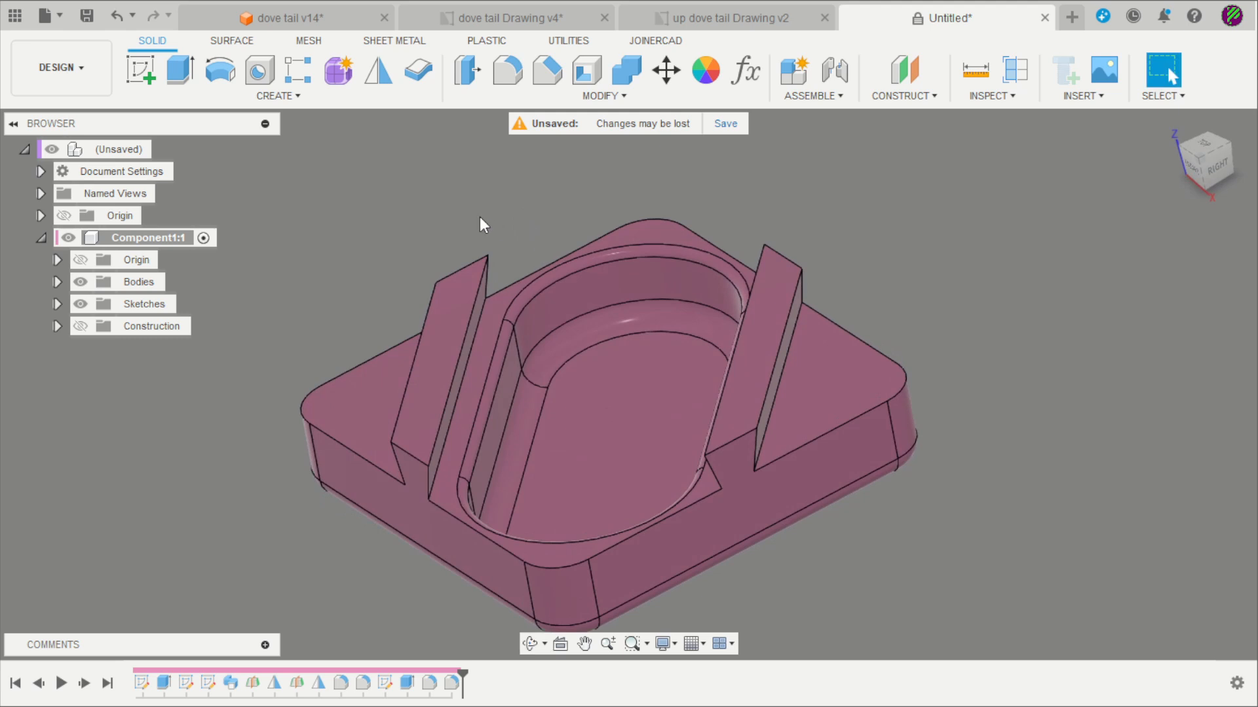
{"action": "key", "text": "f"}
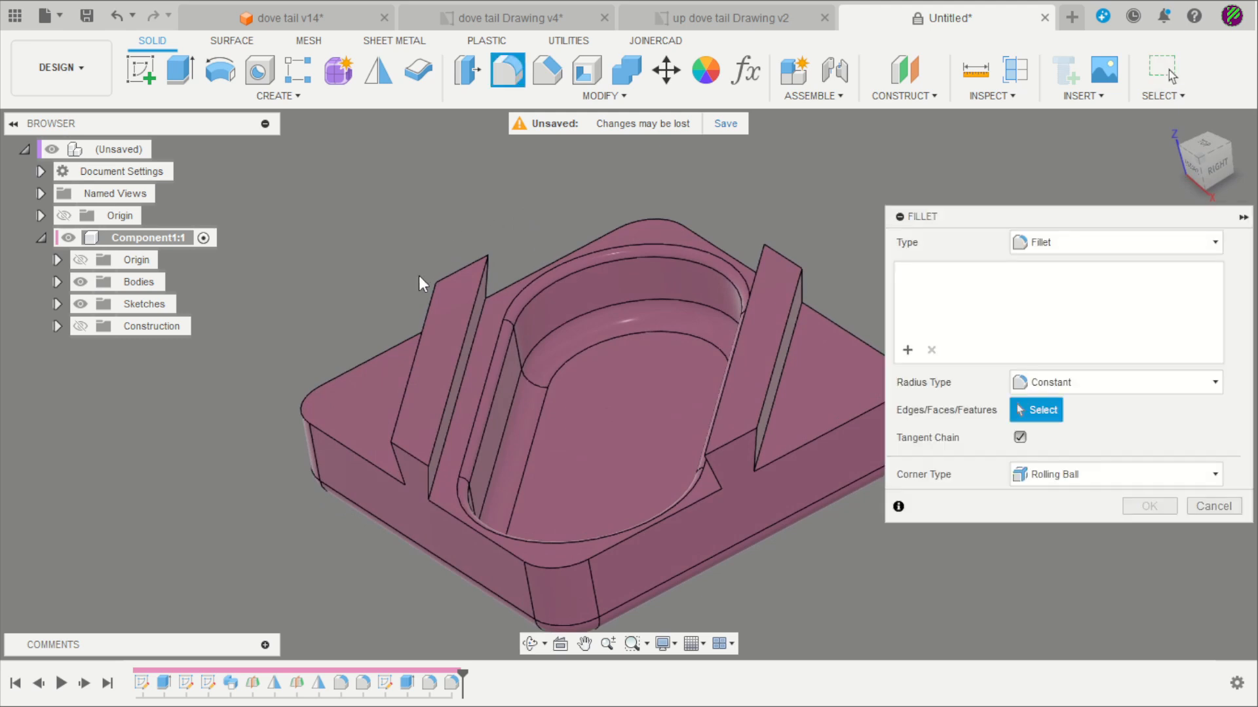
{"action": "left_click", "coordinate": [397, 413]}
{"action": "left_click", "coordinate": [443, 449]}
{"action": "left_click", "coordinate": [443, 455]}
{"action": "middle_click_drag", "start_coordinate": [442, 455], "coordinate": [477, 440], "text": "shift"}
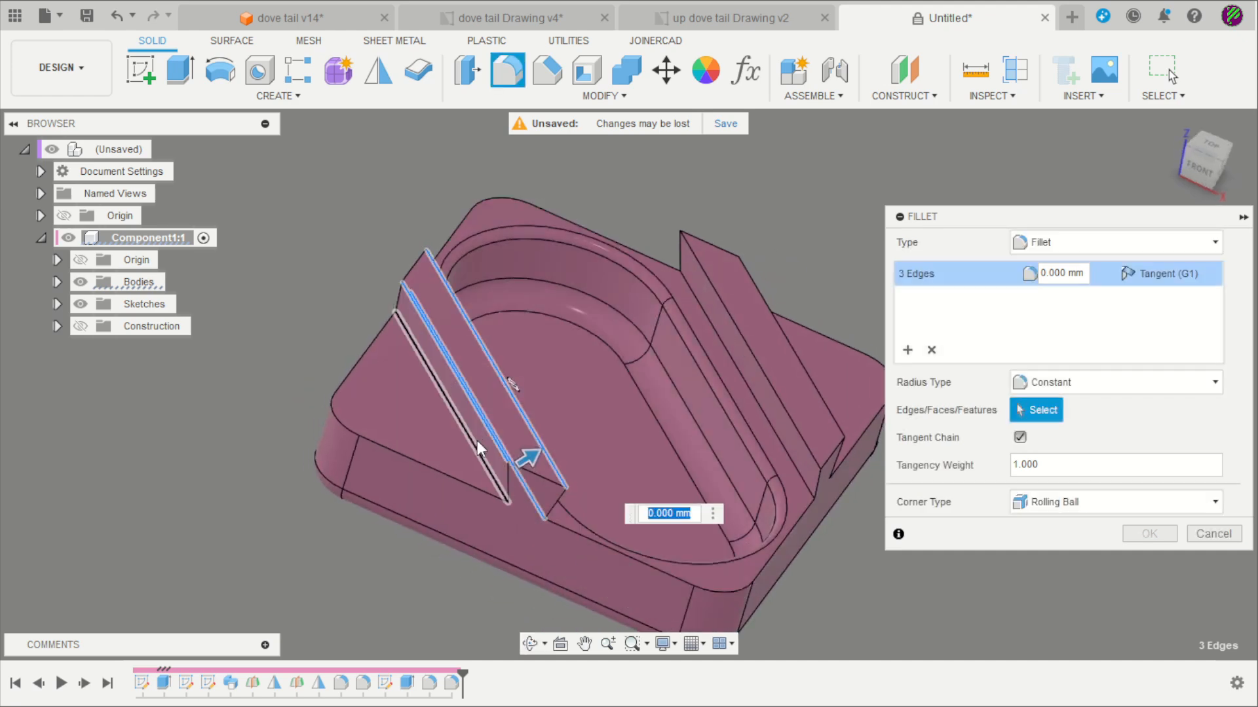
{"action": "left_click", "coordinate": [473, 441]}
{"action": "left_click", "coordinate": [796, 473]}
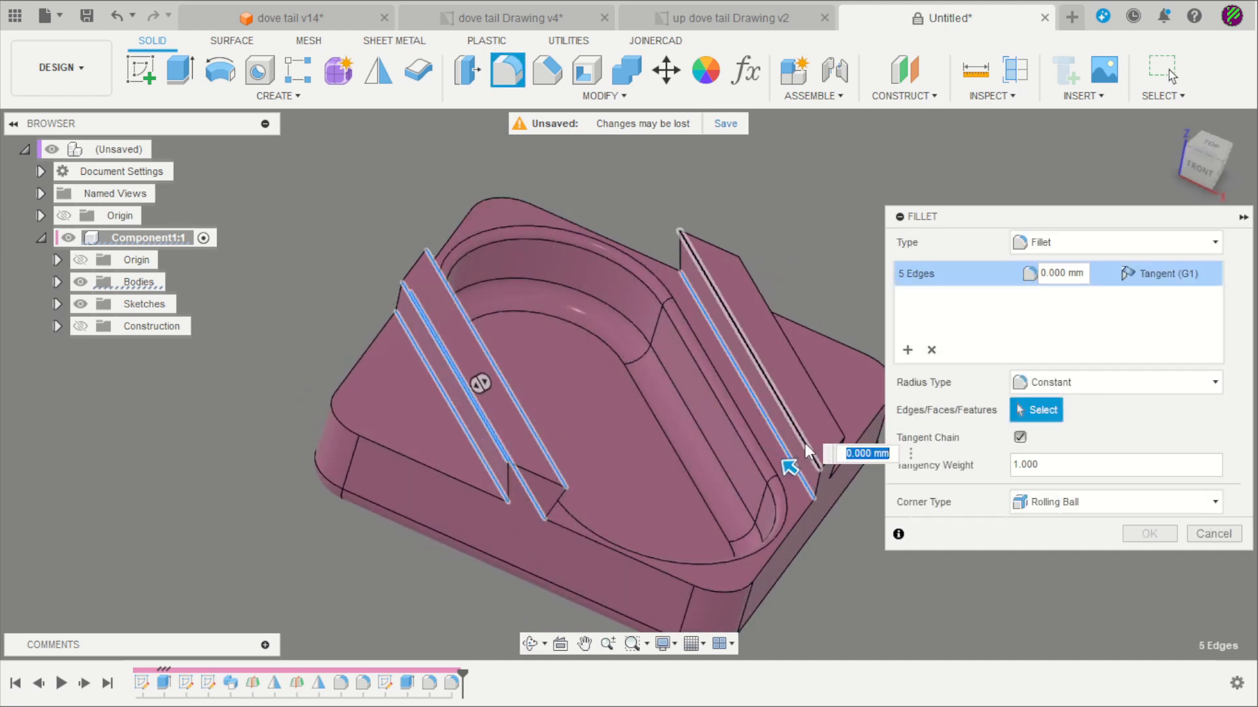
{"action": "left_click", "coordinate": [826, 413]}
{"action": "middle_click_drag", "start_coordinate": [832, 415], "coordinate": [750, 387], "text": "shift"}
{"action": "left_click", "coordinate": [750, 386]}
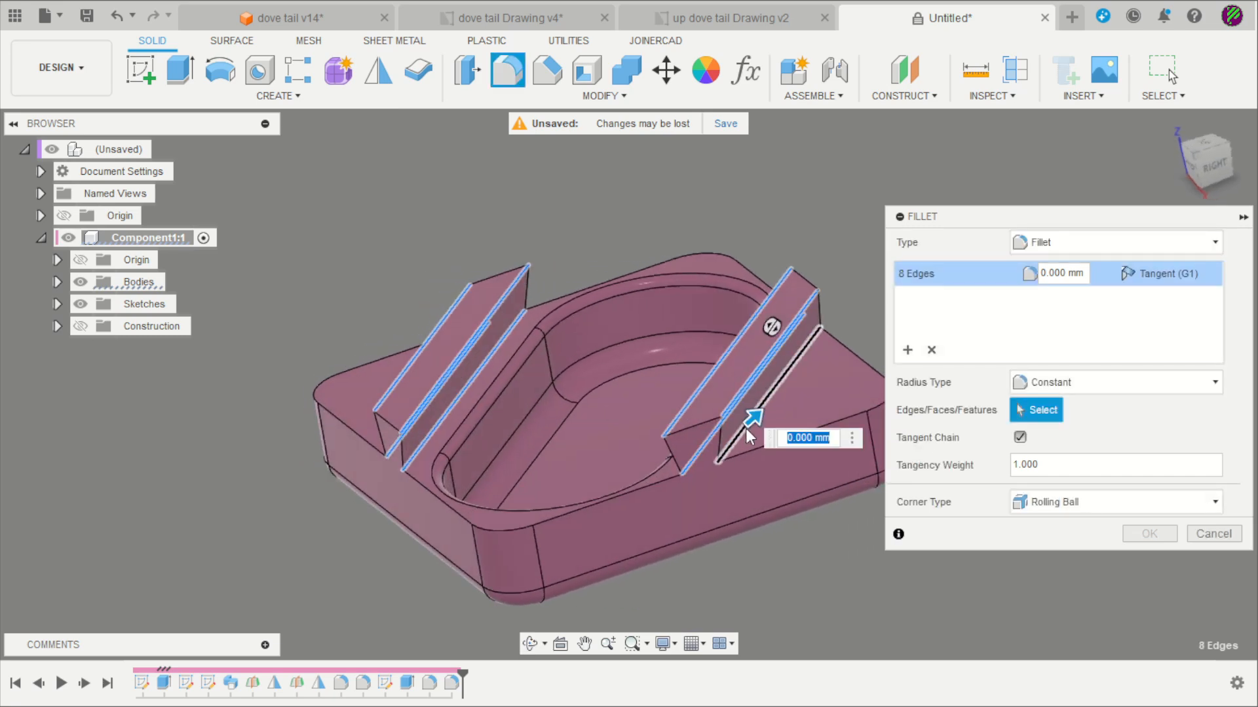
{"action": "key", "text": "Return"}
{"action": "middle_click_drag", "start_coordinate": [737, 429], "coordinate": [935, 336], "text": "shift"}
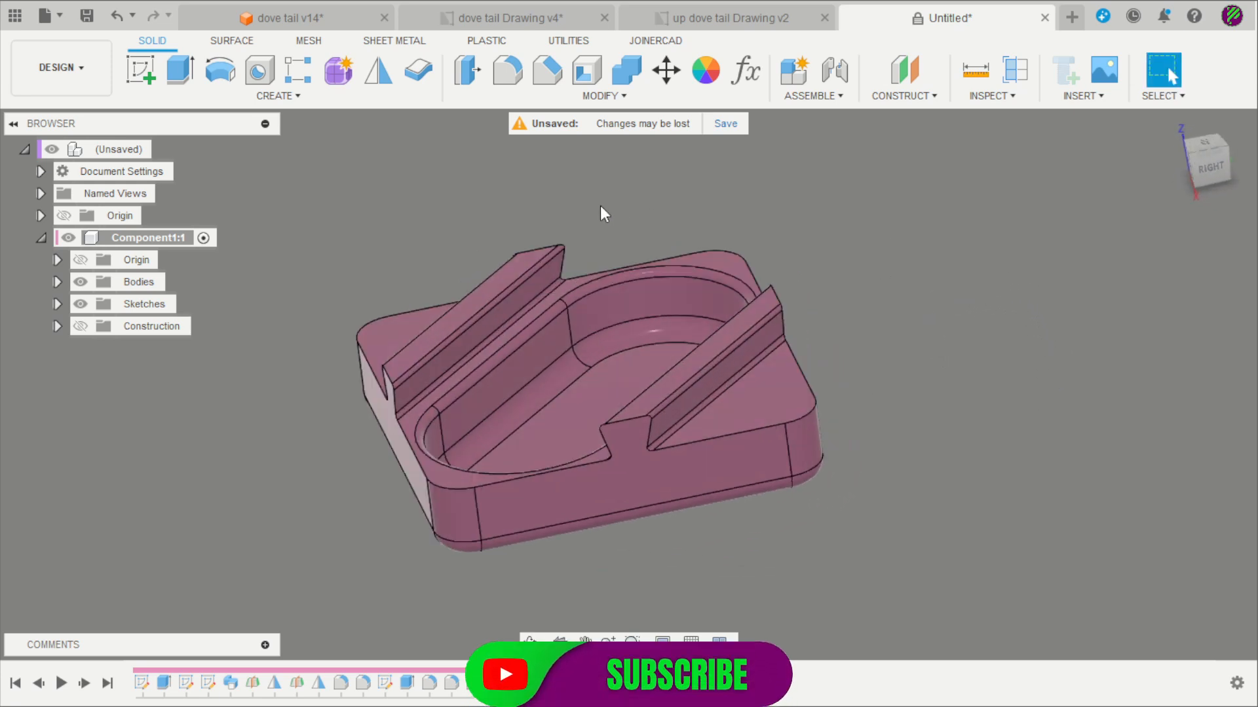
- Activate the top-level assembly, create a new component for the upper part, and hide Component1
{"action": "double_click", "coordinate": [137, 152]}
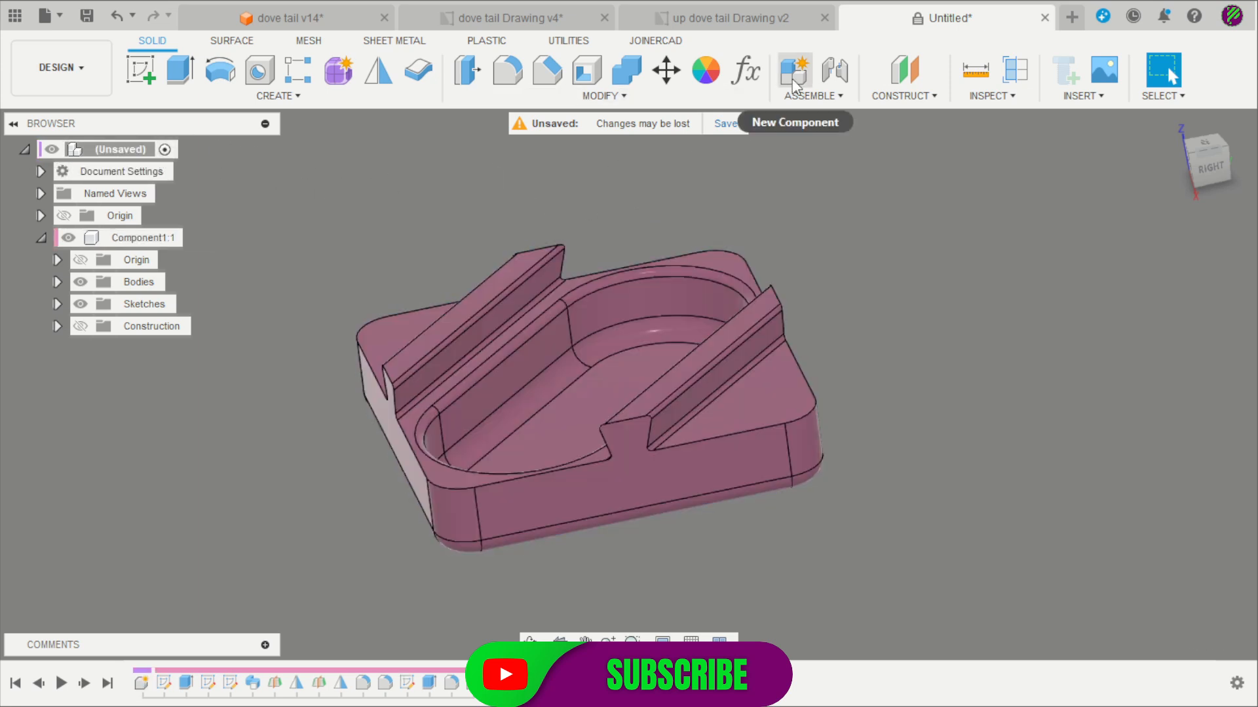
{"action": "left_click", "coordinate": [794, 84]}
{"action": "left_click", "coordinate": [1149, 458]}
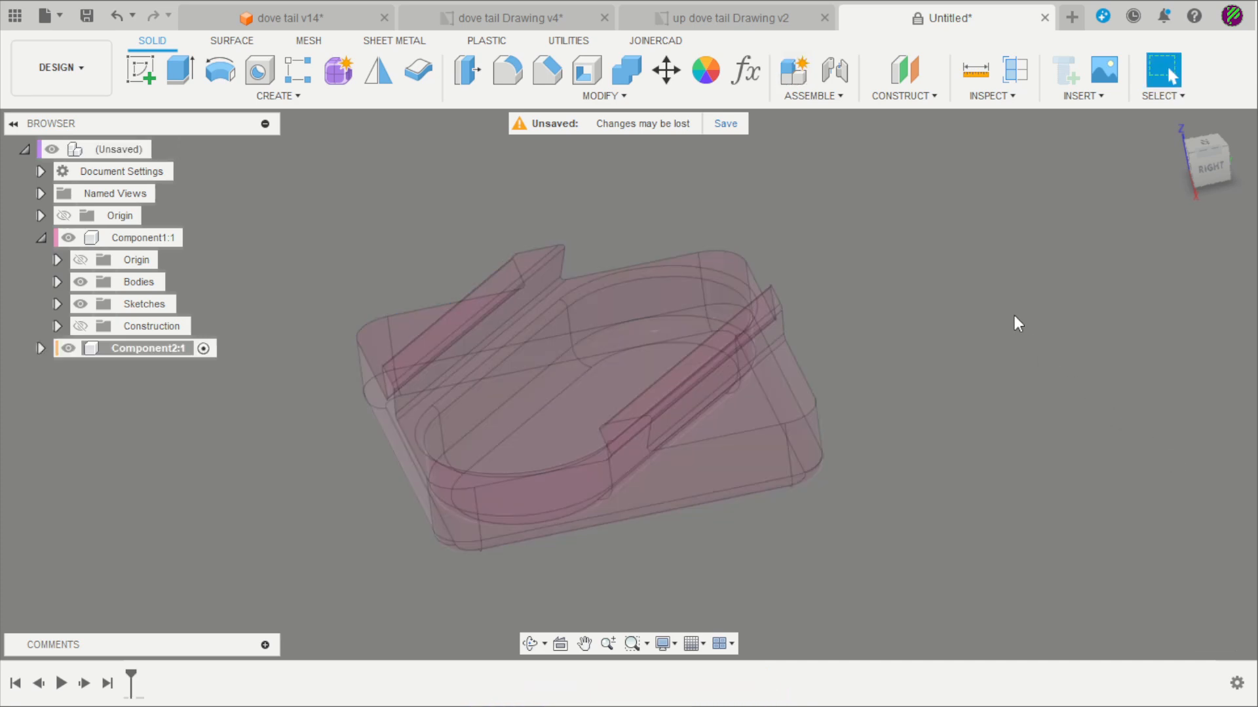
{"action": "left_click", "coordinate": [68, 237]}
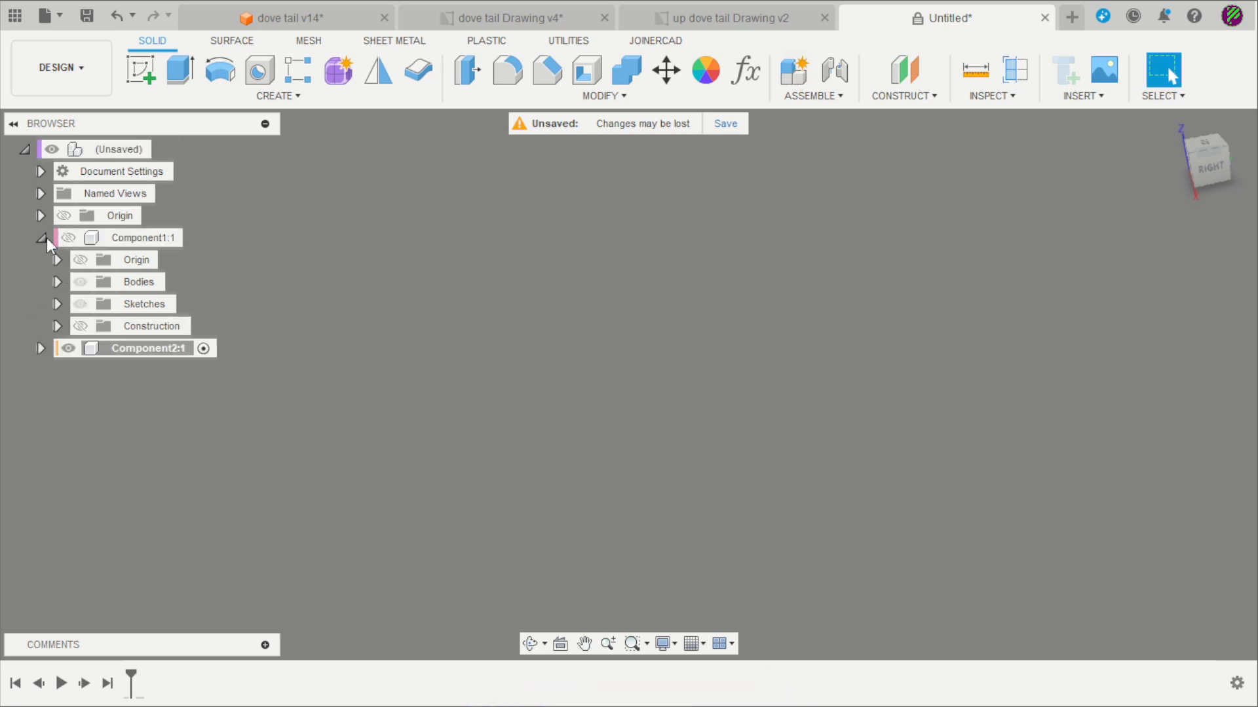
{"action": "left_click", "coordinate": [41, 238]}
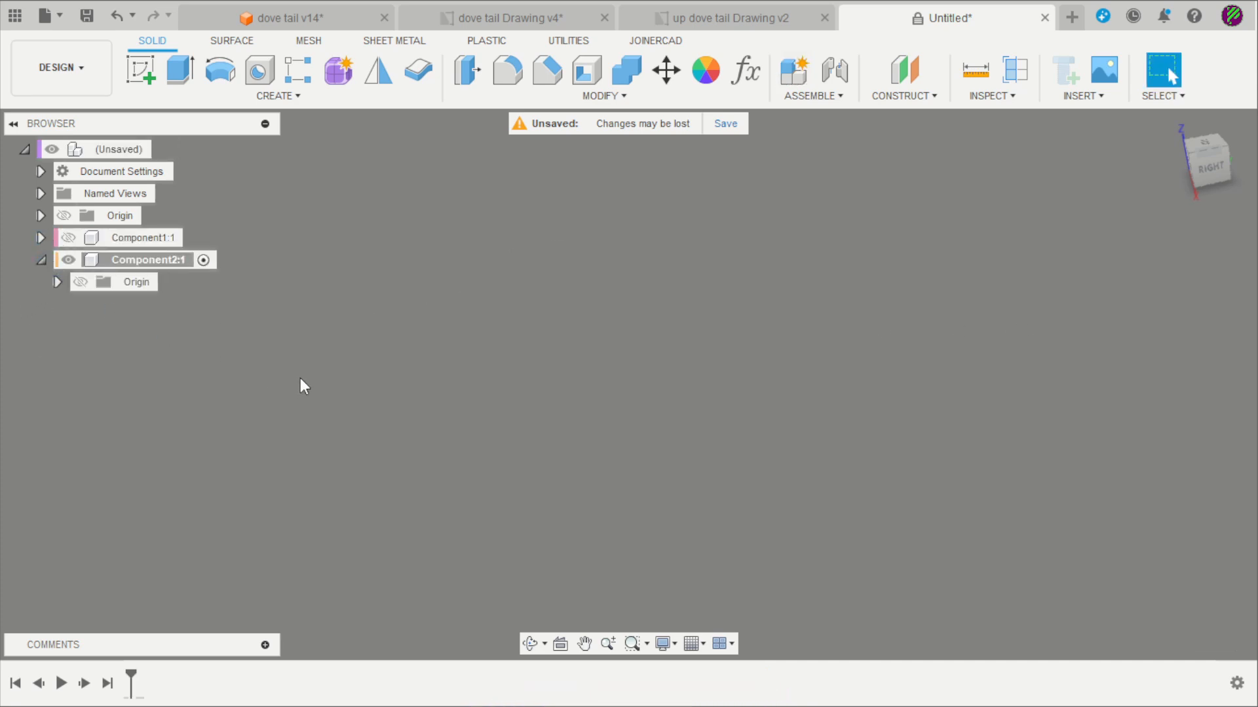
- Sketch a 100 by 100 mm center rectangle at the origin on the horizontal plane and finish the sketch
{"action": "left_click", "coordinate": [145, 72]}
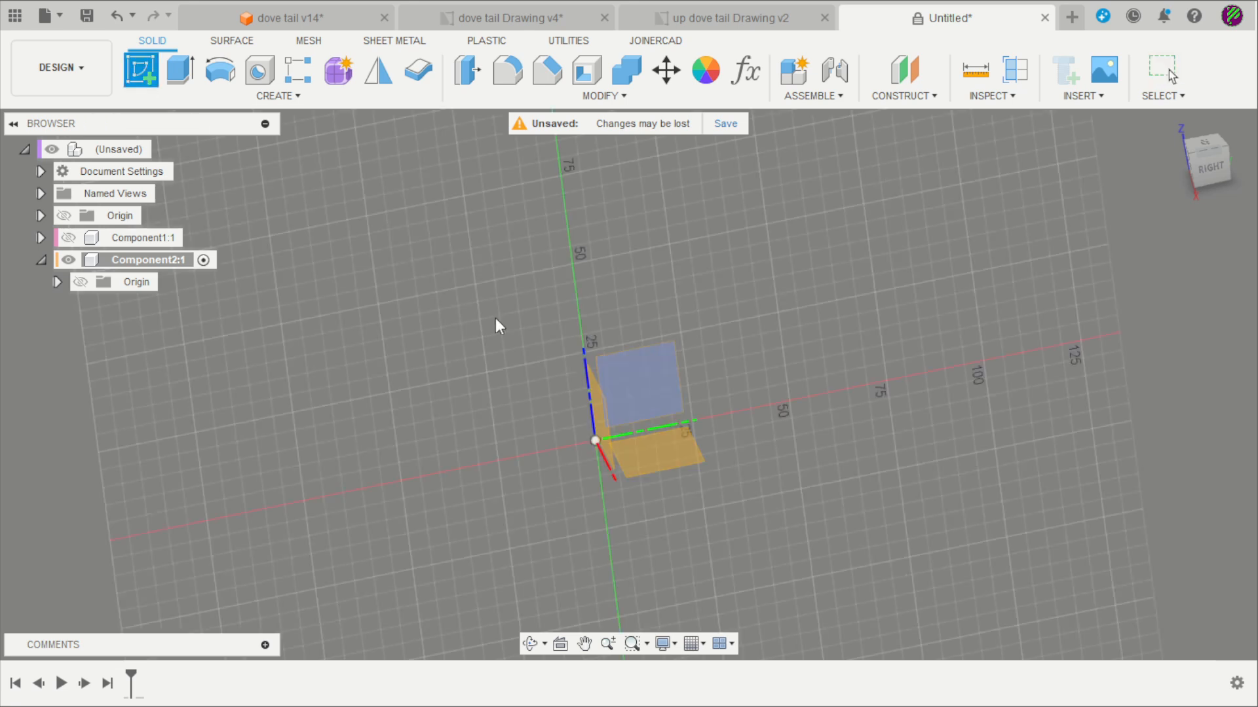
{"action": "left_click", "coordinate": [709, 444]}
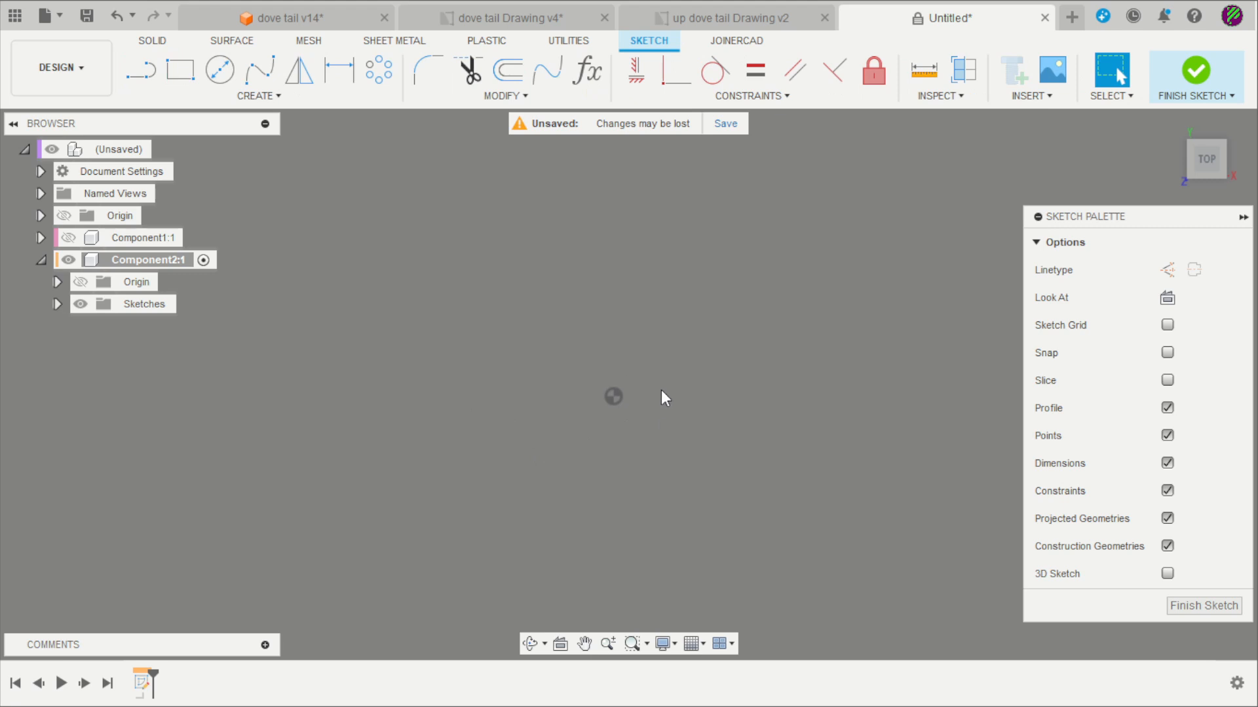
{"action": "left_click", "coordinate": [180, 69]}
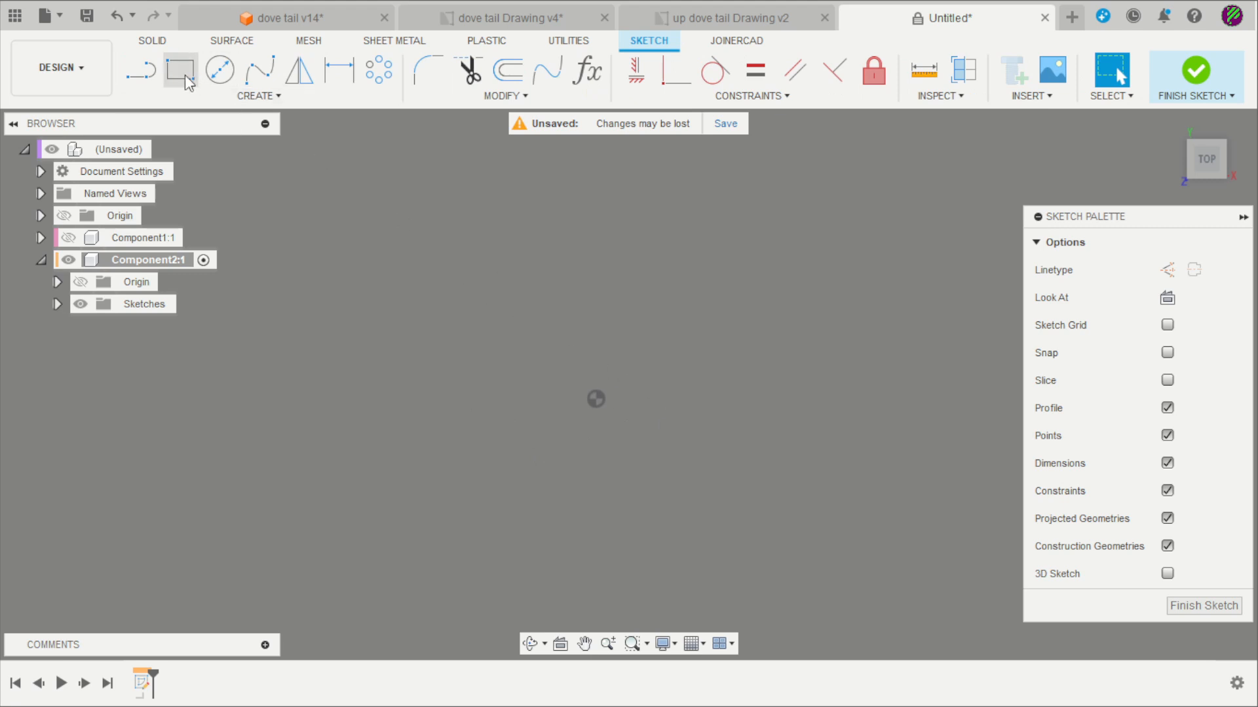
{"action": "left_click", "coordinate": [595, 399]}
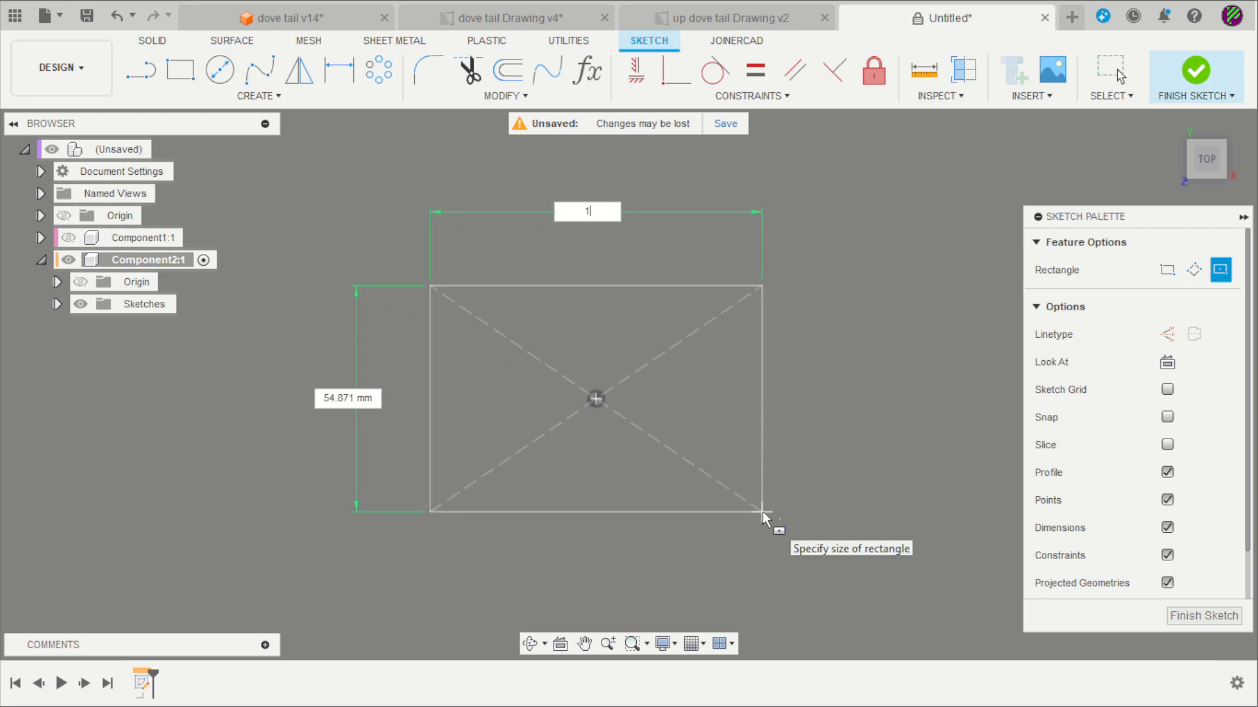
{"action": "key", "text": "Tab"}
{"action": "type", "text": "100"}
{"action": "key", "text": "Return"}
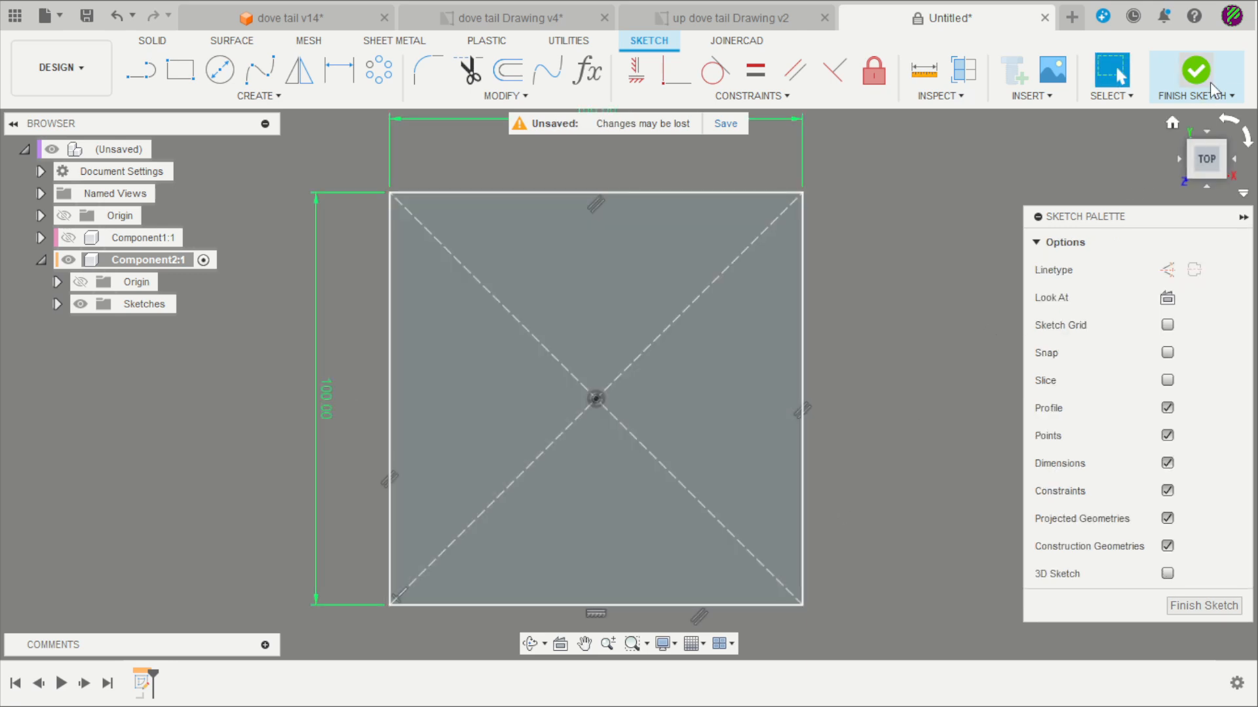
{"action": "left_click", "coordinate": [1203, 76]}
- Extrude the square profile 20 mm upward as a new body
{"action": "scroll", "coordinate": [851, 367], "scroll_direction": "down", "scroll_amount": 3}
{"action": "mouse_move", "coordinate": [926, 413]}
{"action": "middle_mouse_down", "text": "shift"}
{"action": "mouse_move", "coordinate": [938, 327]}
{"action": "mouse_move", "coordinate": [891, 354]}
{"action": "middle_mouse_up", "text": "shift"}
{"action": "left_click", "coordinate": [182, 72]}
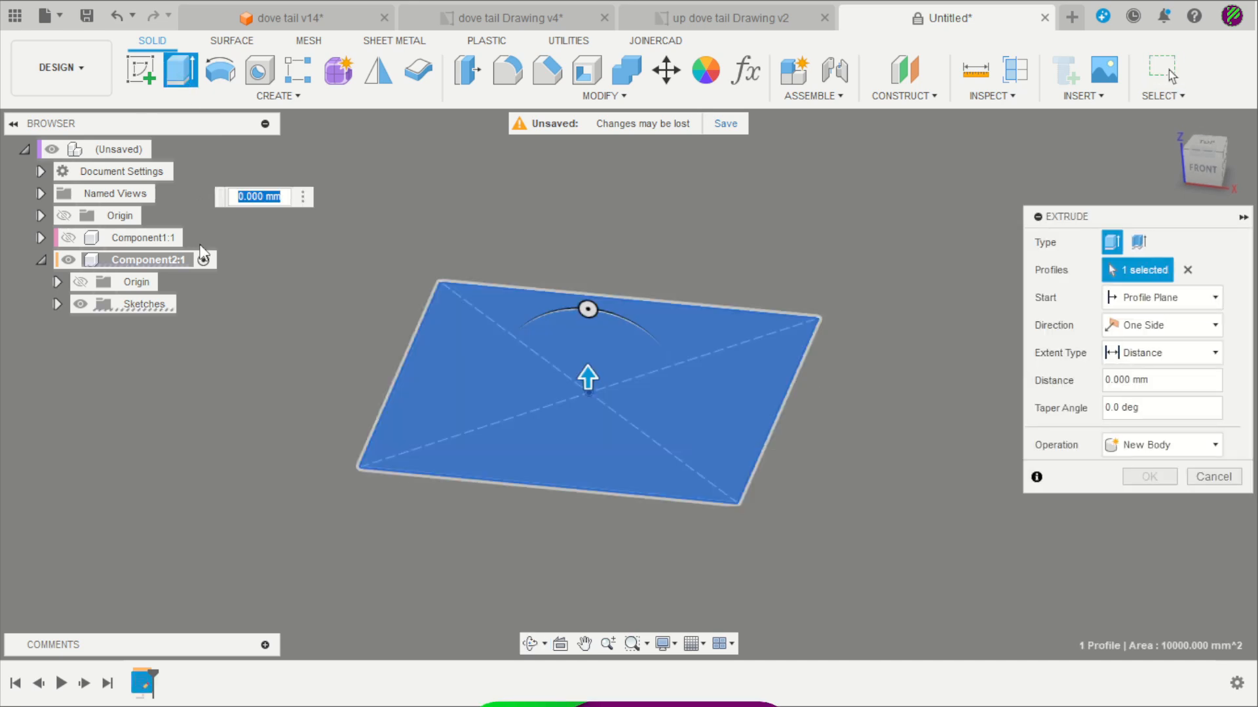
{"action": "type", "text": "20"}
{"action": "key", "text": "Return"}
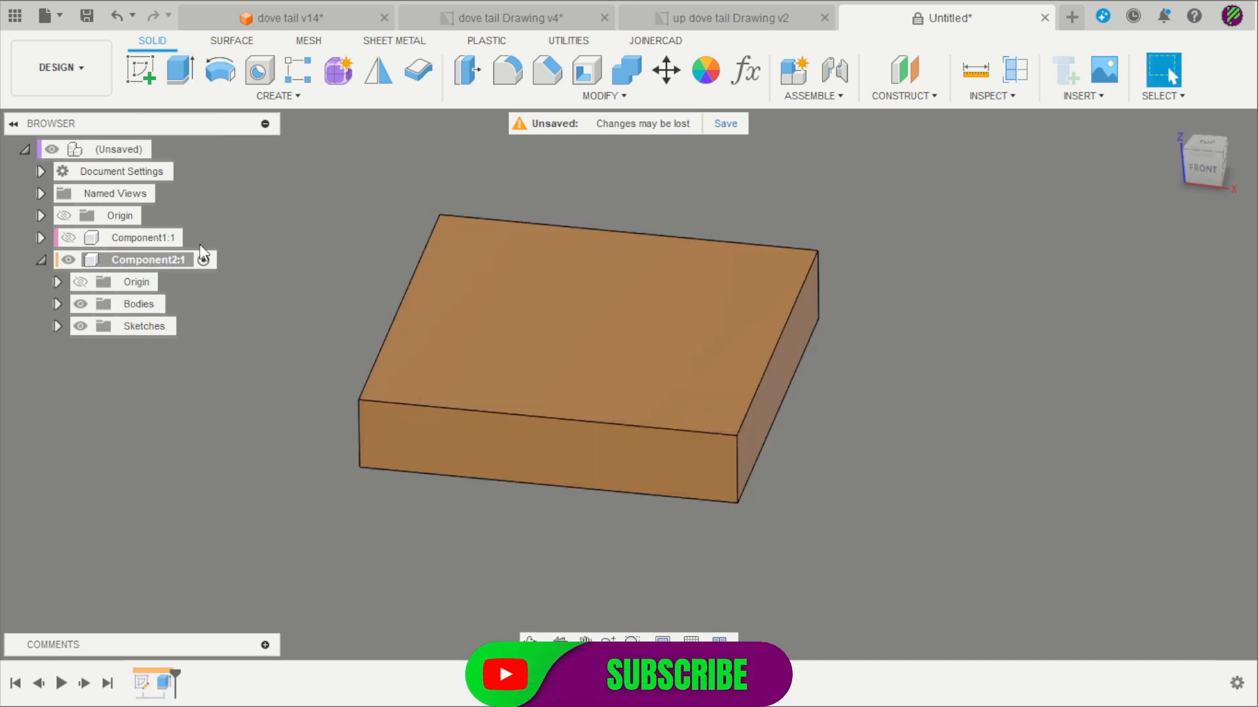
- Start a sketch on the front face of the new block
{"action": "scroll", "coordinate": [336, 241], "scroll_direction": "up", "scroll_amount": 3}
{"action": "scroll", "coordinate": [354, 298], "scroll_direction": "down", "scroll_amount": 2}
{"action": "middle_click_drag", "start_coordinate": [355, 299], "coordinate": [347, 256], "text": "shift"}
{"action": "left_click", "coordinate": [149, 83]}
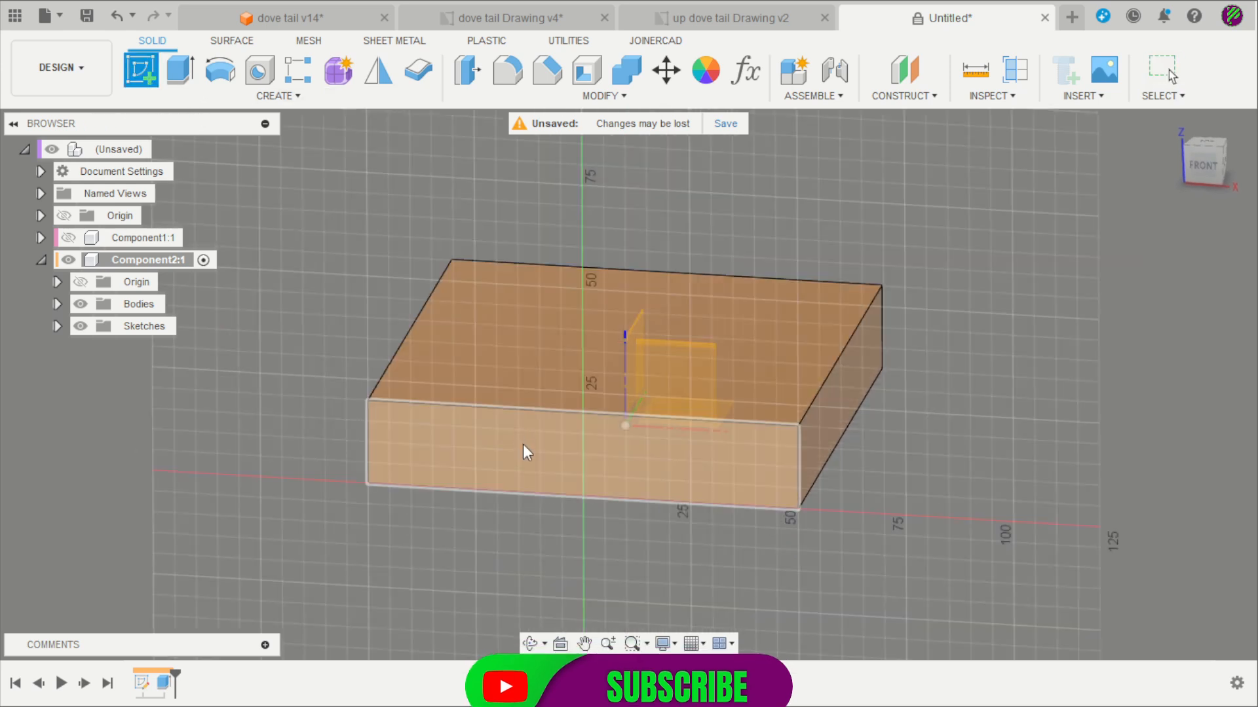
{"action": "left_click", "coordinate": [523, 445]}
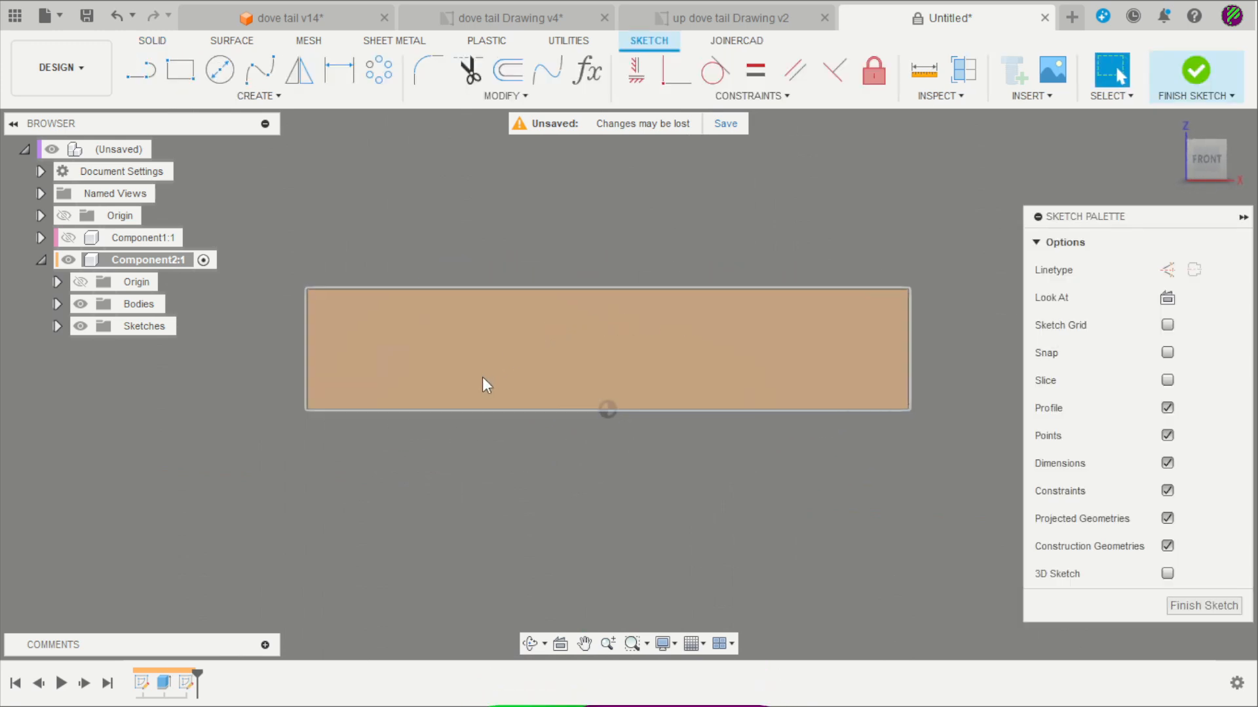
- Sketch a closed four-line trapezoid near the middle of the front face, wider at the top, with its base just above the lower edge
{"action": "left_click", "coordinate": [141, 70]}
{"action": "scroll", "coordinate": [655, 383], "scroll_direction": "up", "scroll_amount": 2}
{"action": "left_click", "coordinate": [508, 327]}
{"action": "left_click", "coordinate": [723, 326]}
{"action": "scroll", "coordinate": [671, 387], "scroll_direction": "up", "scroll_amount": 2}
{"action": "left_click", "coordinate": [684, 399]}
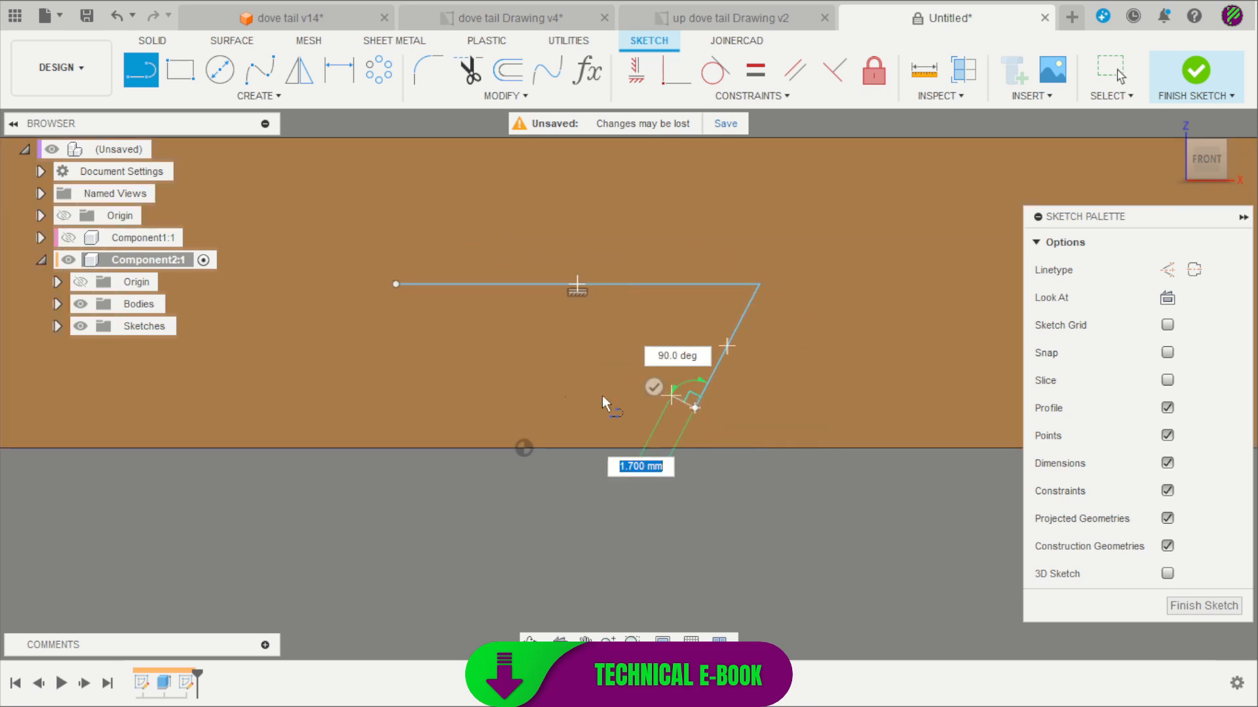
{"action": "left_click", "coordinate": [486, 408]}
{"action": "left_click", "coordinate": [396, 285]}
{"action": "scroll", "coordinate": [556, 320], "scroll_direction": "down", "scroll_amount": 2}
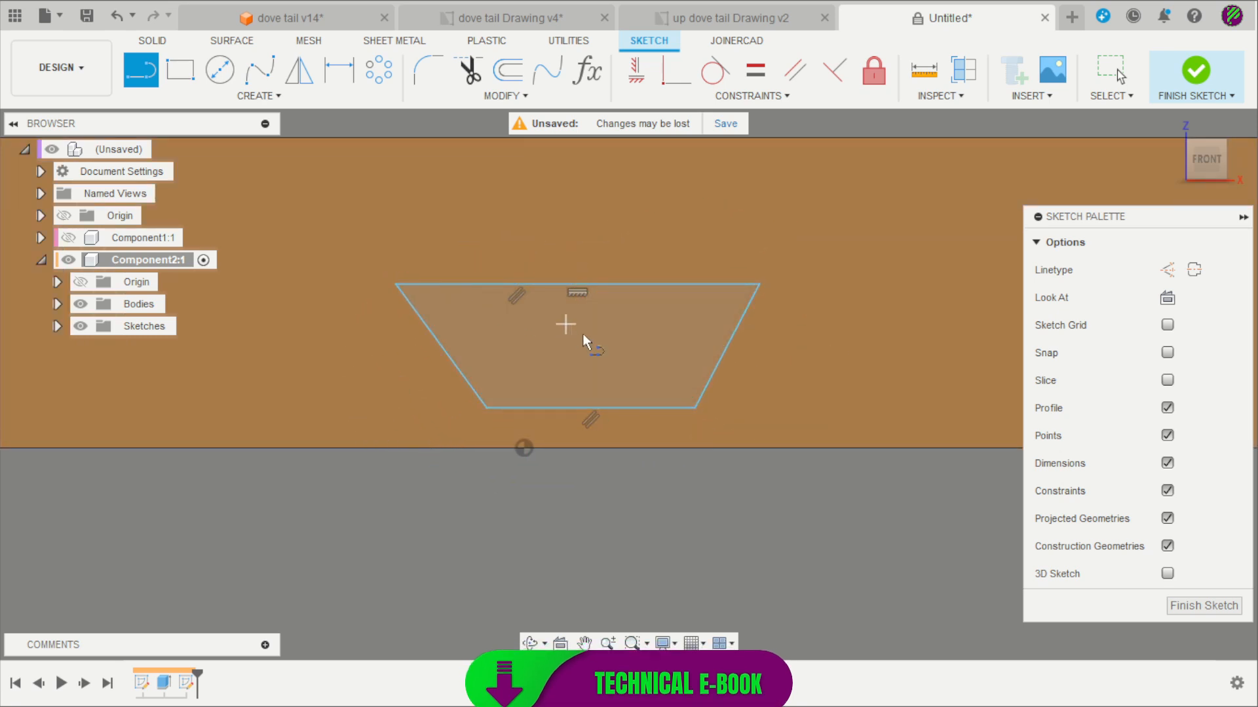
{"action": "key", "text": "Escape"}
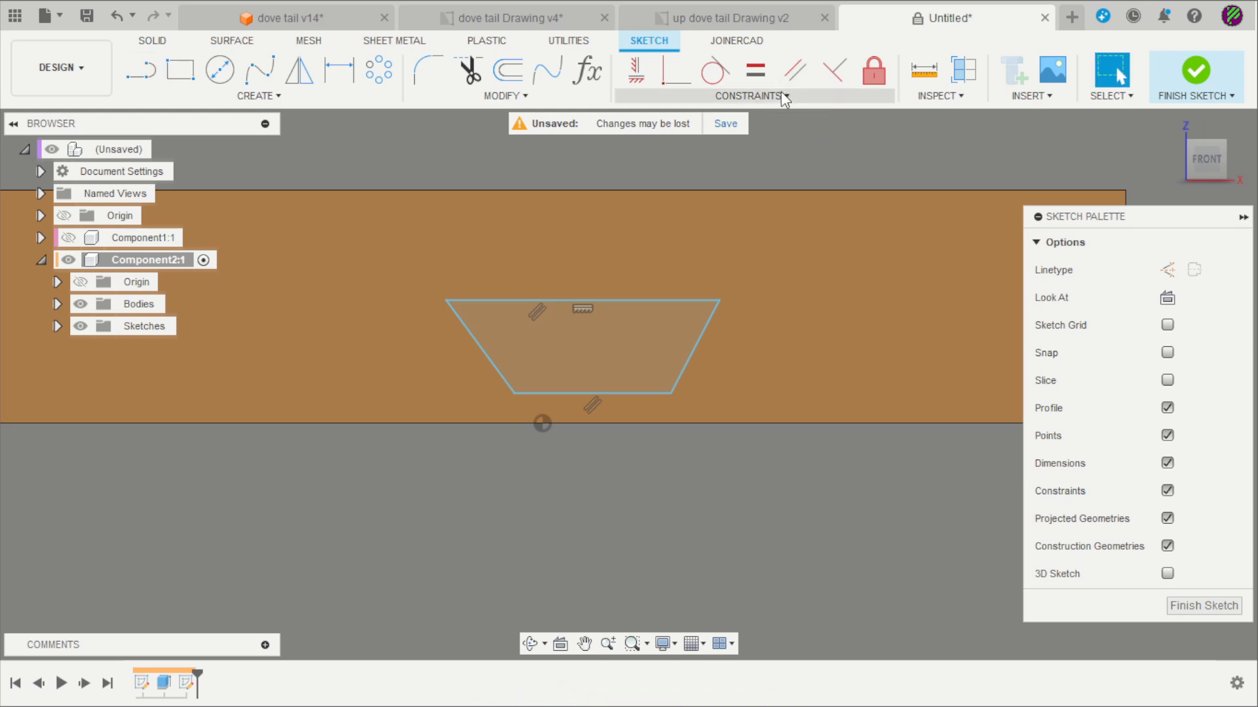
- Constrain the midpoint of the trapezoid's short base line to the sketch origin
{"action": "left_click", "coordinate": [784, 97]}
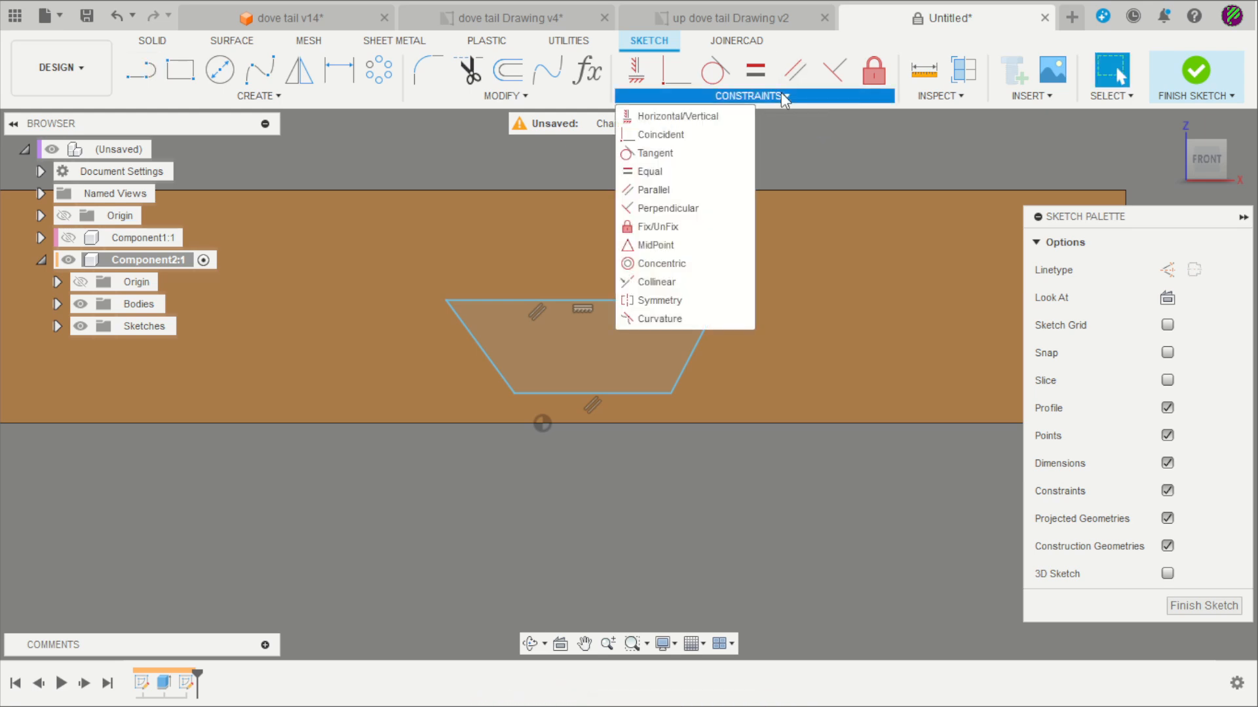
{"action": "left_click", "coordinate": [642, 245]}
{"action": "left_click", "coordinate": [637, 394]}
{"action": "left_click", "coordinate": [543, 424]}
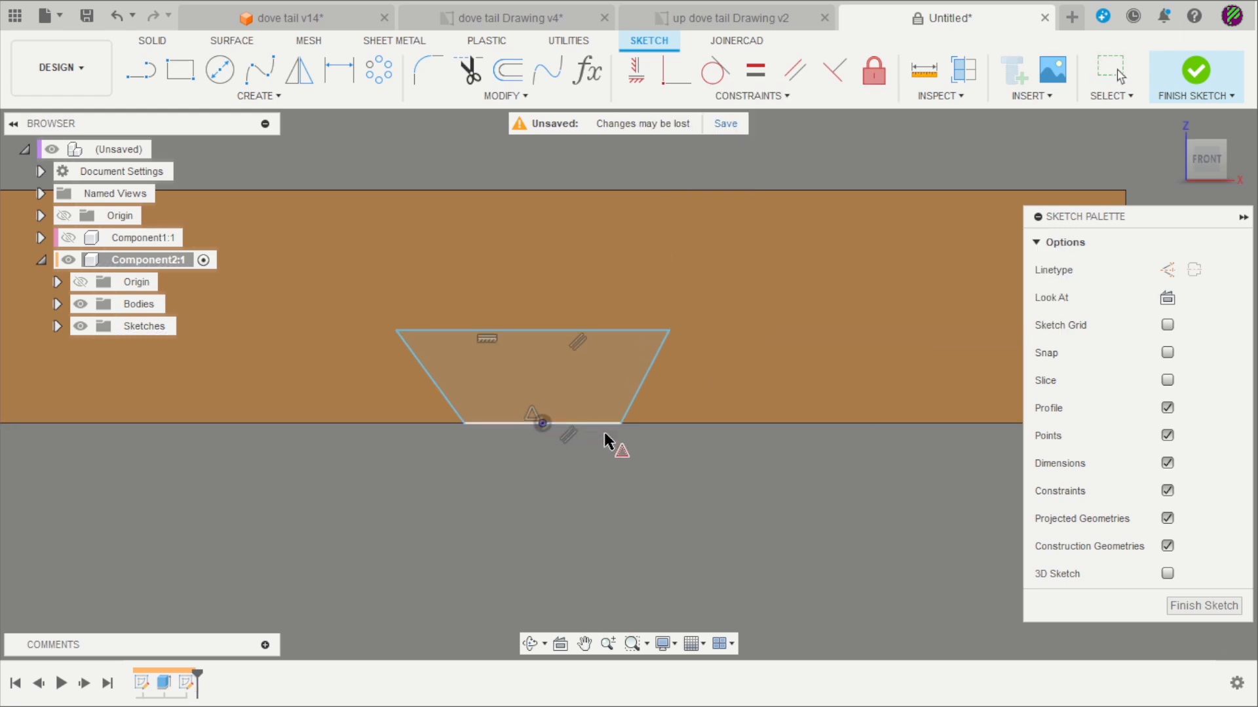
{"action": "key", "text": "Escape"}
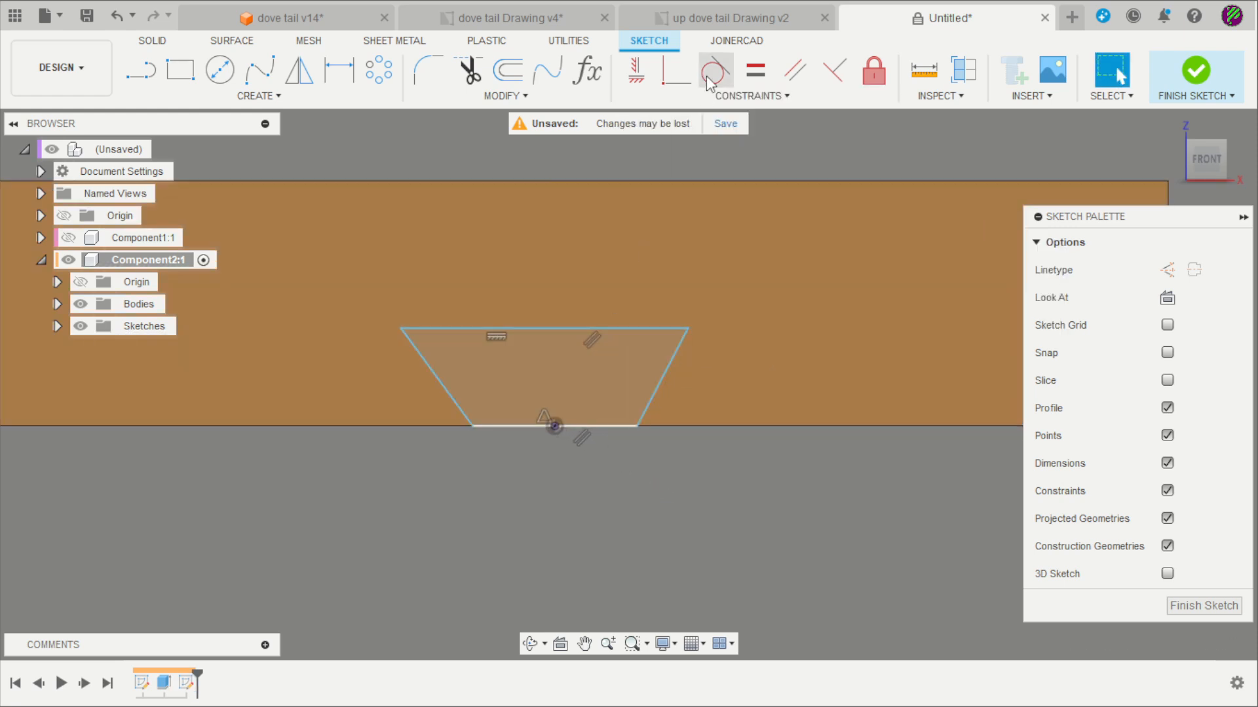
- Align the midpoint of the trapezoid's upper line vertically with the midpoint of its base
{"action": "left_click", "coordinate": [636, 70]}
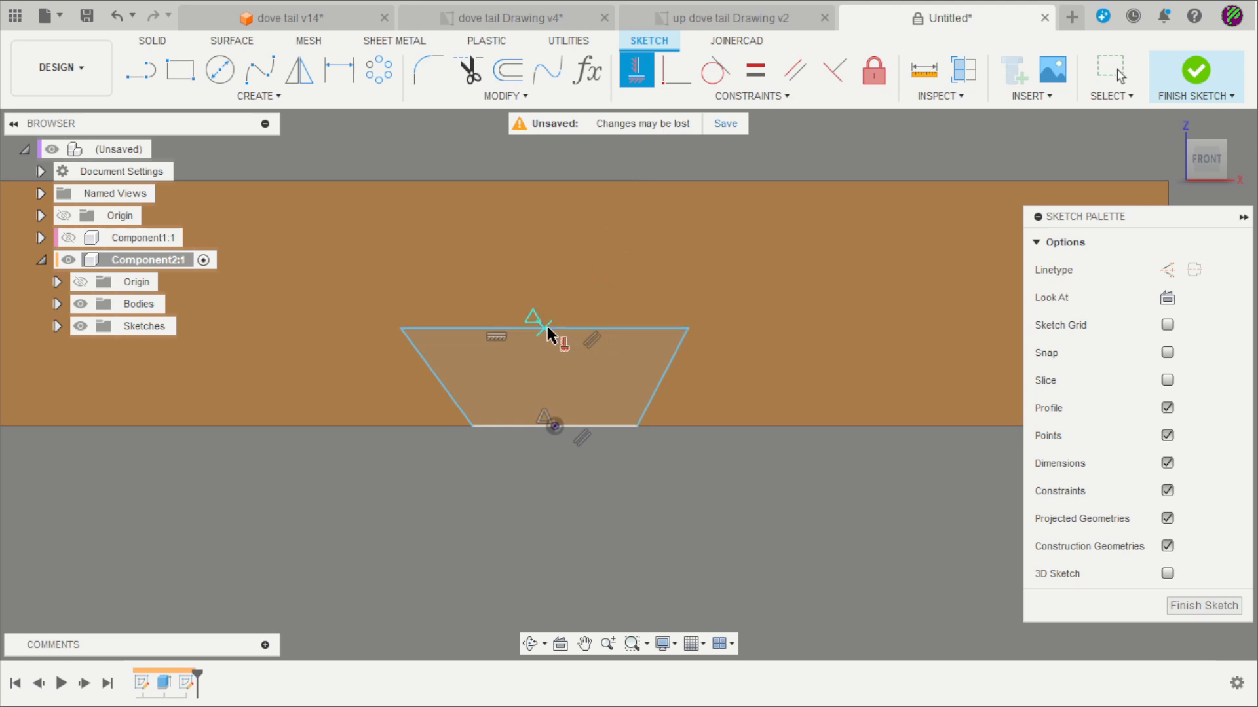
{"action": "left_click", "coordinate": [562, 426]}
{"action": "key", "text": "Escape"}
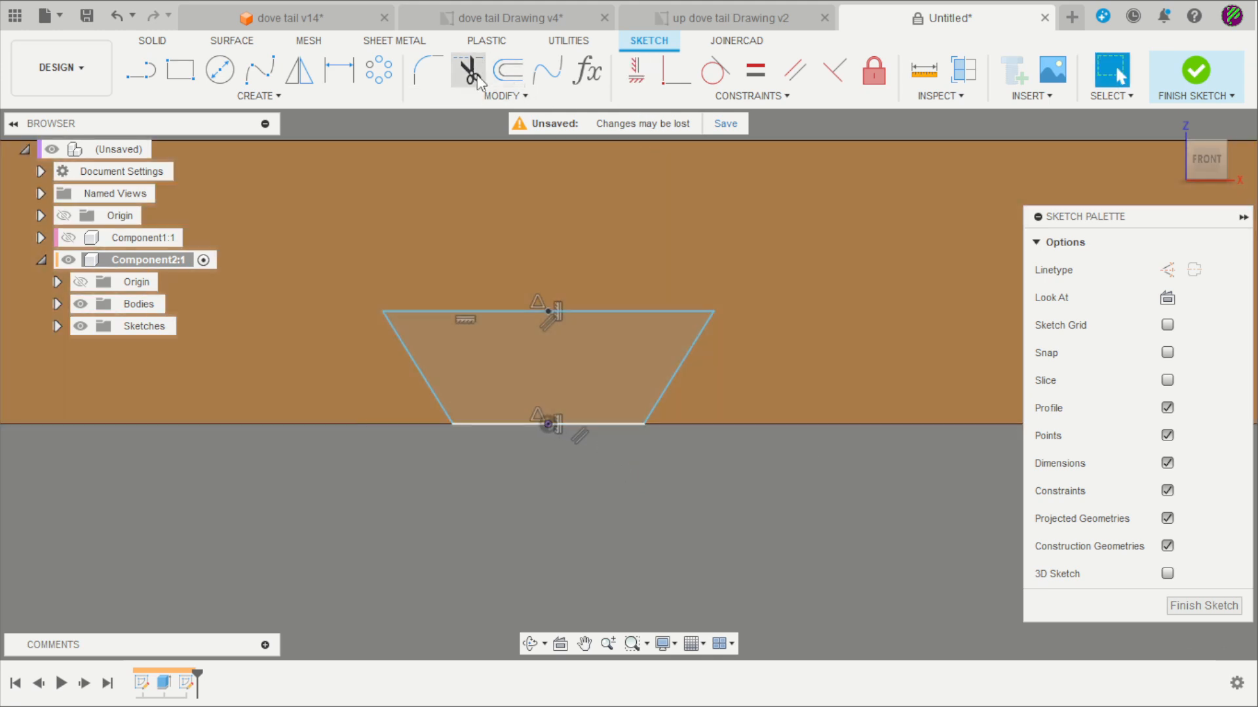
- Dimension the trapezoid's upper line to 14 mm
{"action": "left_click", "coordinate": [638, 313]}
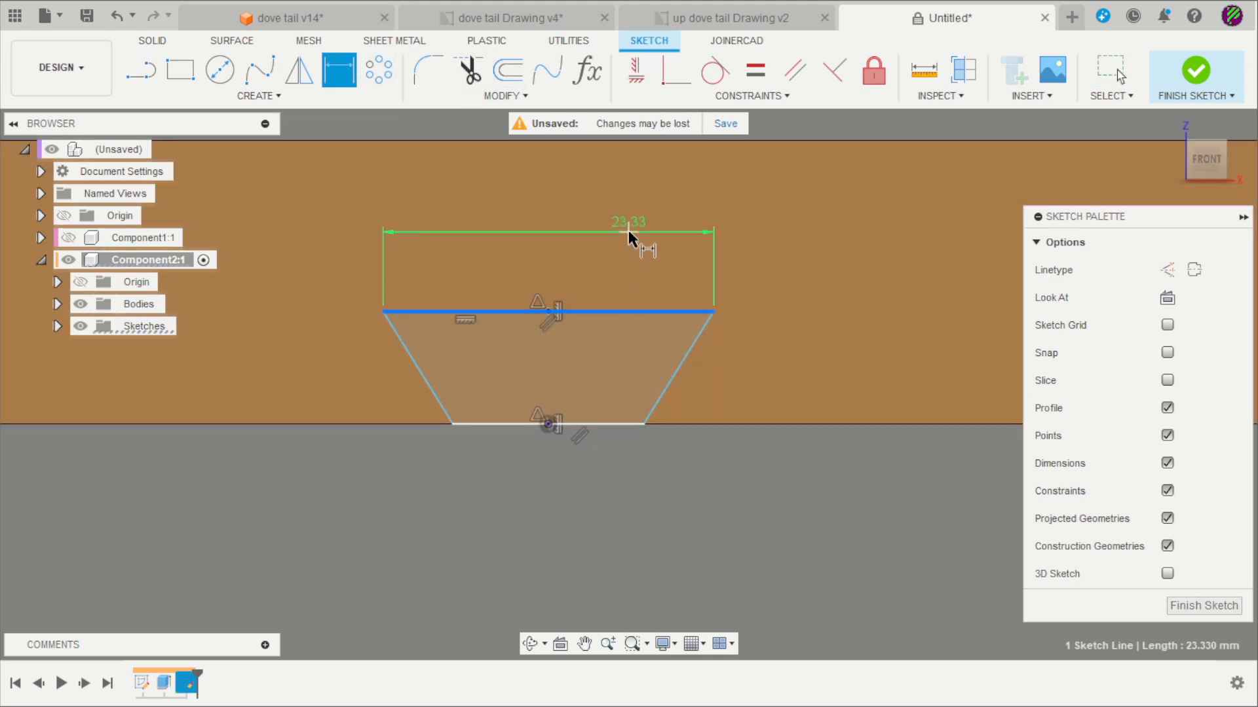
{"action": "left_click", "coordinate": [630, 231]}
{"action": "key", "text": "Return"}
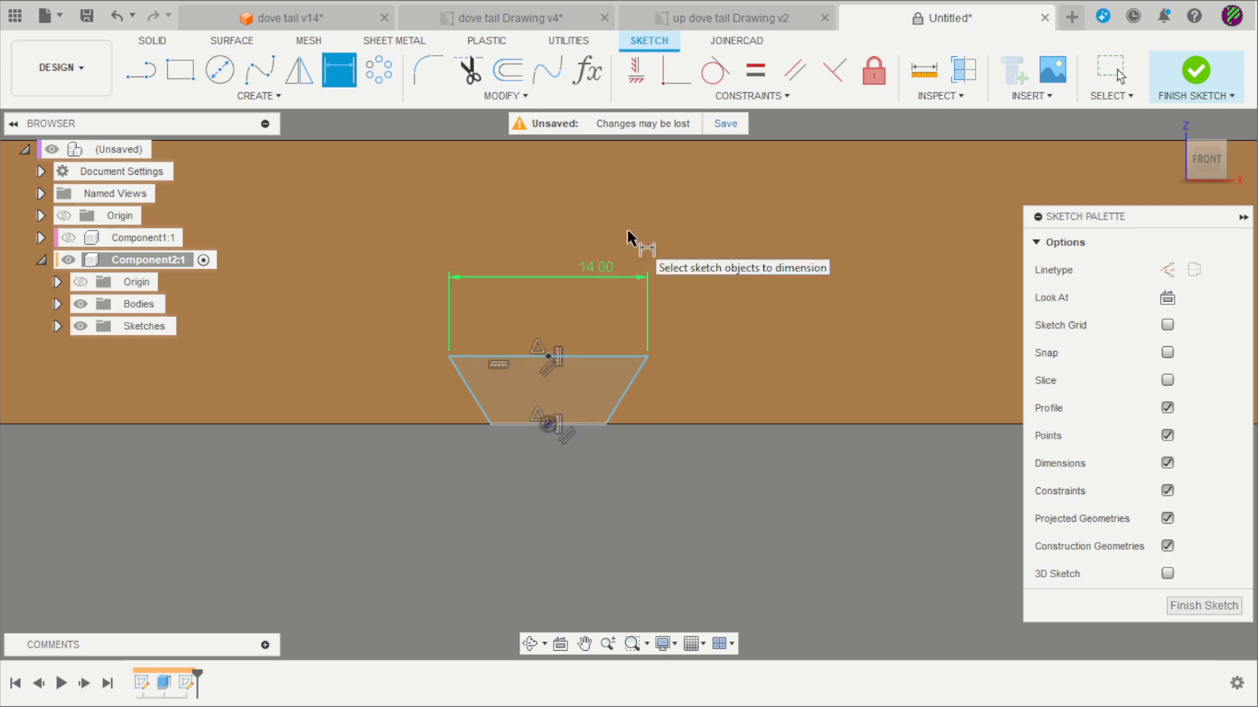
- Dimension the trapezoid's height between its upper line and base to 10 mm
{"action": "left_click", "coordinate": [604, 363]}
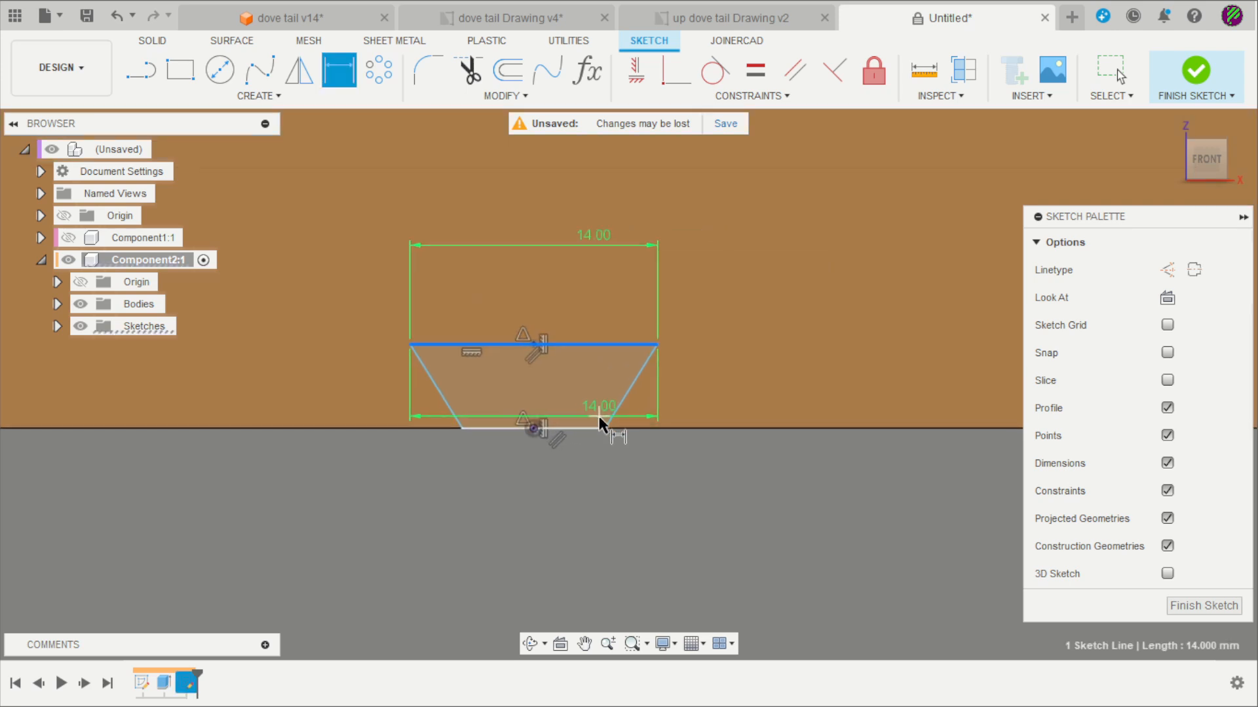
{"action": "left_click", "coordinate": [591, 425]}
{"action": "left_click", "coordinate": [718, 397]}
{"action": "type", "text": "1"}
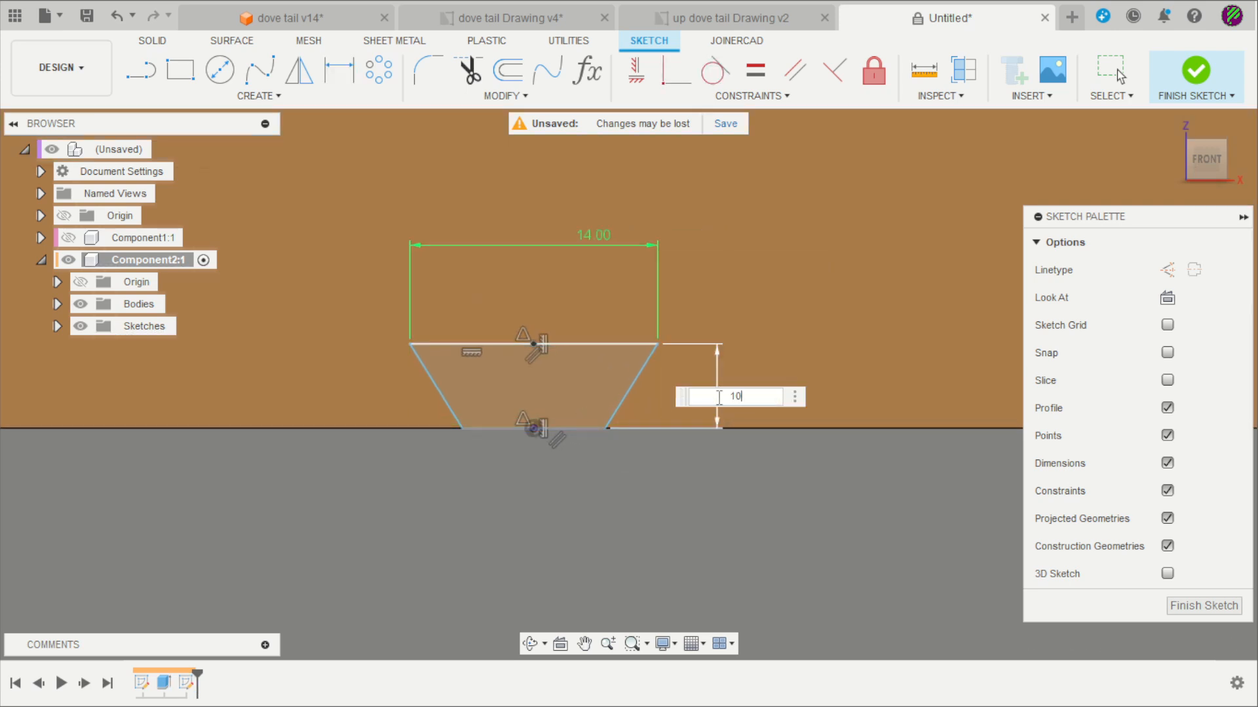
{"action": "type", "text": "0"}
{"action": "key", "text": "Return"}
- Set the angle between the trapezoid's upper line and its slanted side to 75° and finish the sketch
{"action": "scroll", "coordinate": [581, 427], "scroll_direction": "up", "scroll_amount": 2}
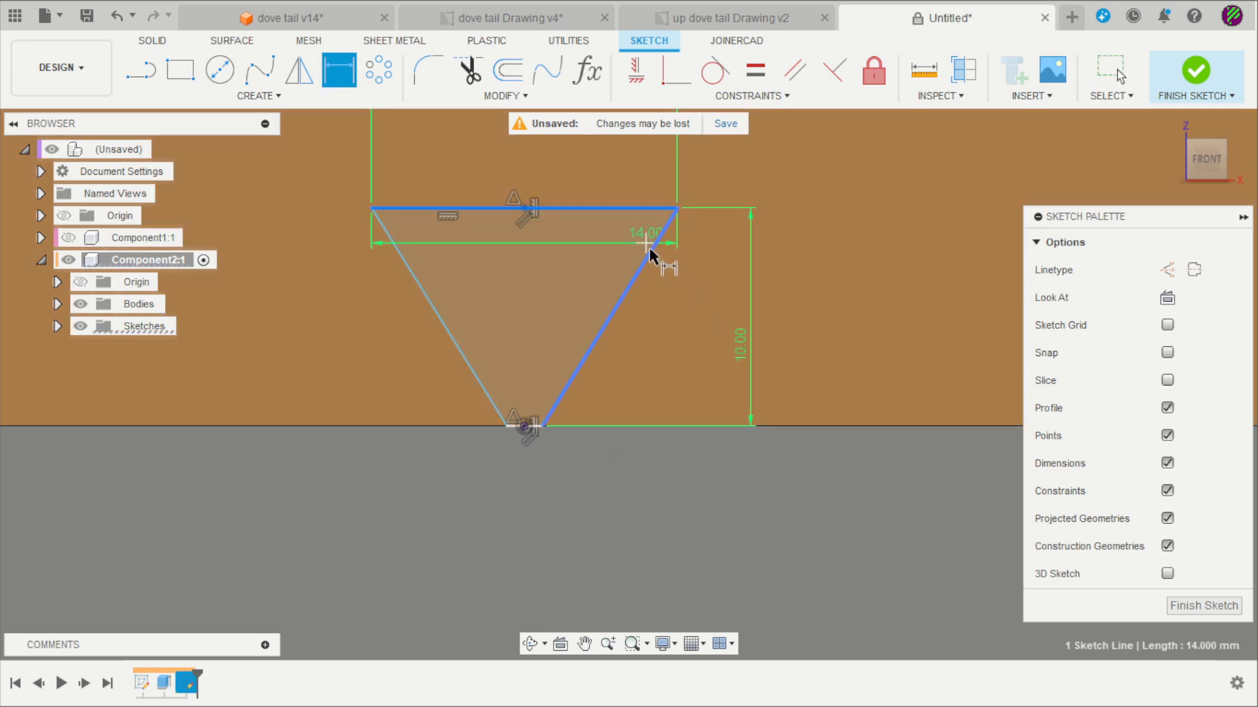
{"action": "left_click", "coordinate": [650, 249]}
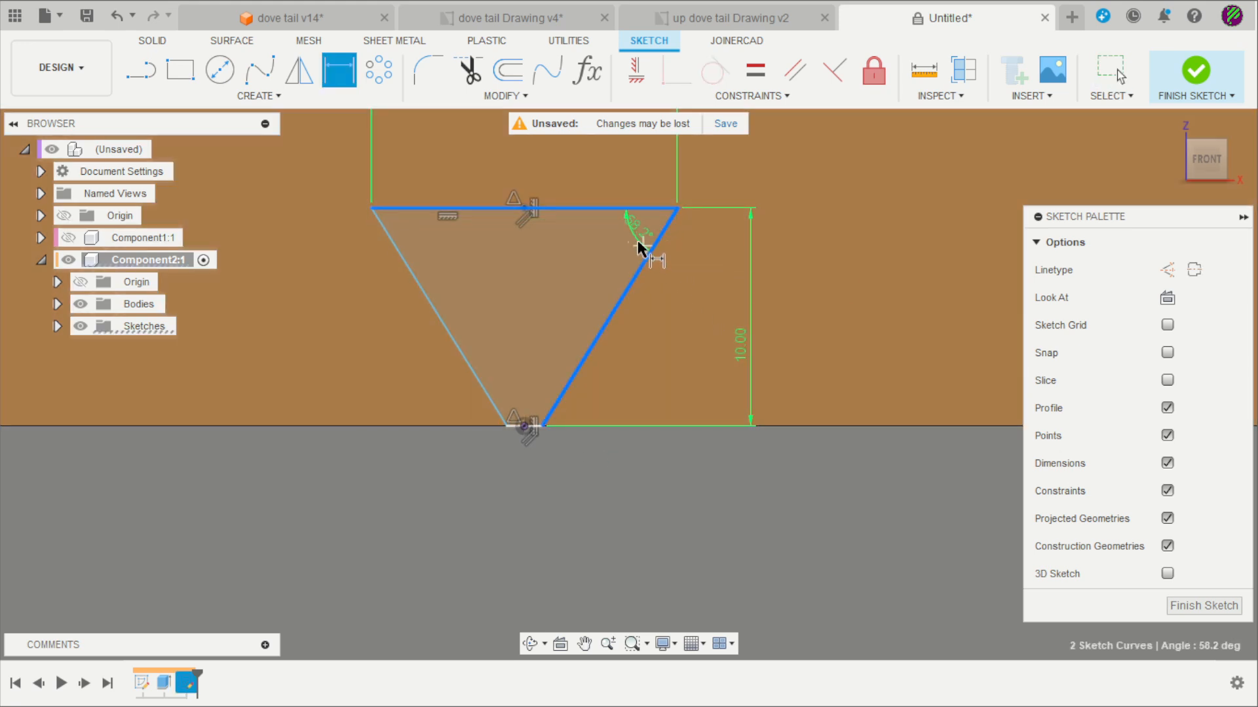
{"action": "left_click", "coordinate": [623, 238]}
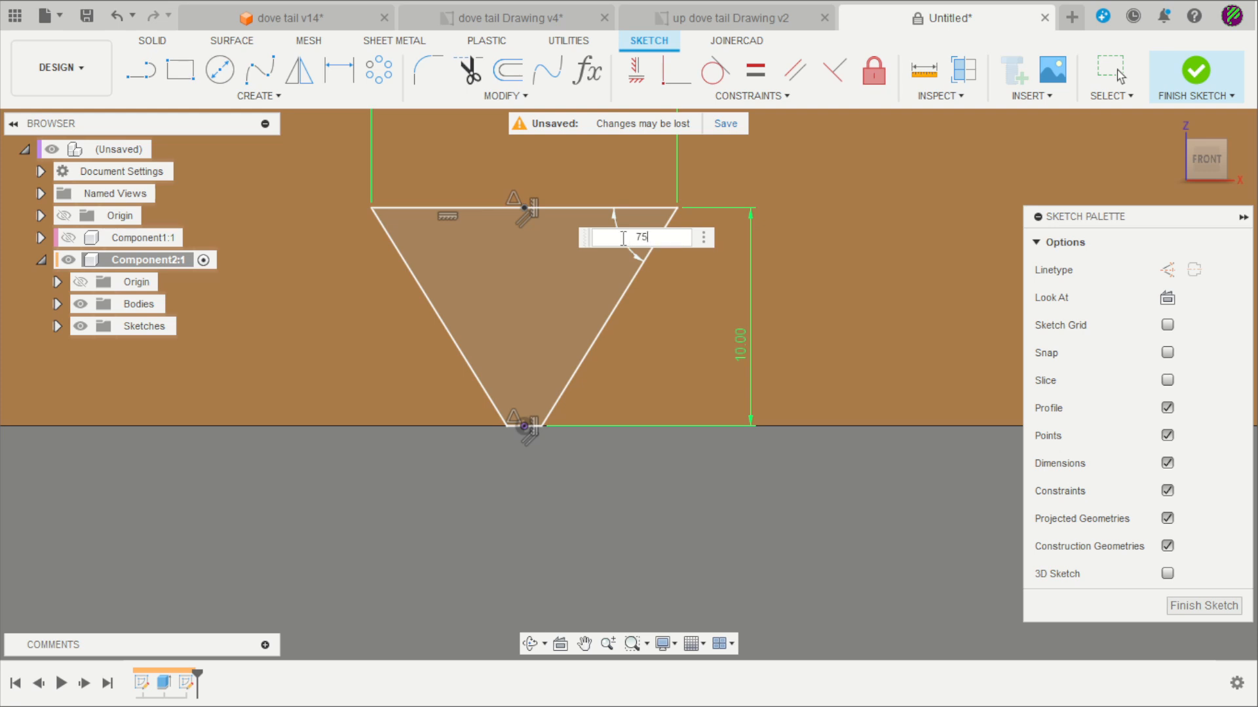
{"action": "key", "text": "Return"}
{"action": "scroll", "coordinate": [702, 388], "scroll_direction": "down", "scroll_amount": 4}
{"action": "scroll", "coordinate": [698, 231], "scroll_direction": "up", "scroll_amount": 2}
{"action": "key", "text": "Escape"}
{"action": "left_click", "coordinate": [1199, 74]}
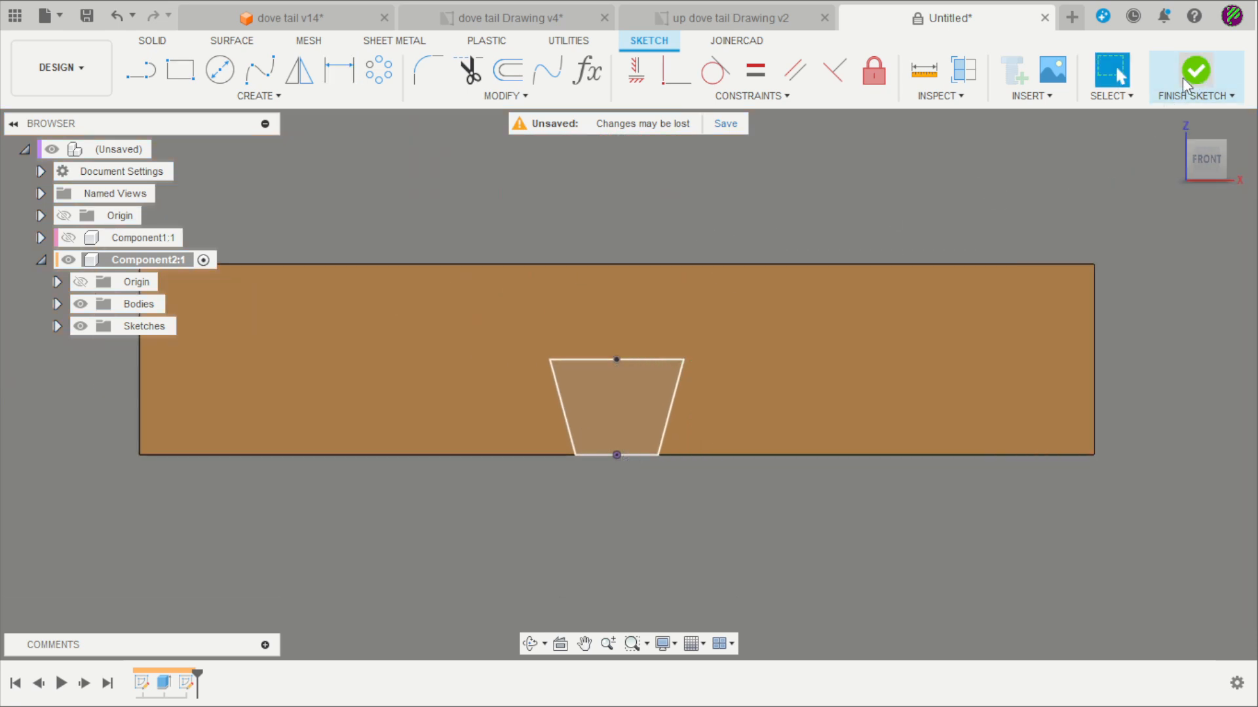
- Sketch a slanted line on the block's bottom face, running from near the middle of the front edge toward the left side
{"action": "middle_click_drag", "start_coordinate": [759, 360], "coordinate": [776, 419], "text": "shift"}
{"action": "scroll", "coordinate": [691, 437], "scroll_direction": "down", "scroll_amount": 2}
{"action": "left_click", "coordinate": [136, 76]}
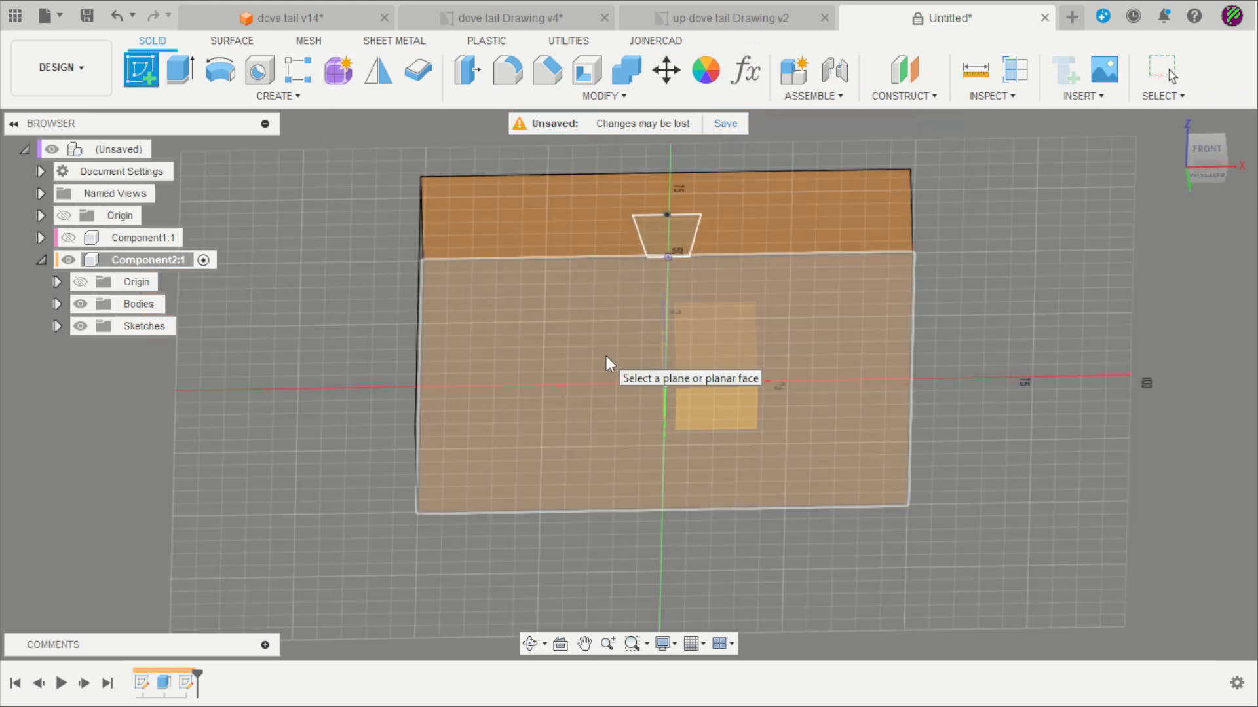
{"action": "left_click", "coordinate": [607, 355]}
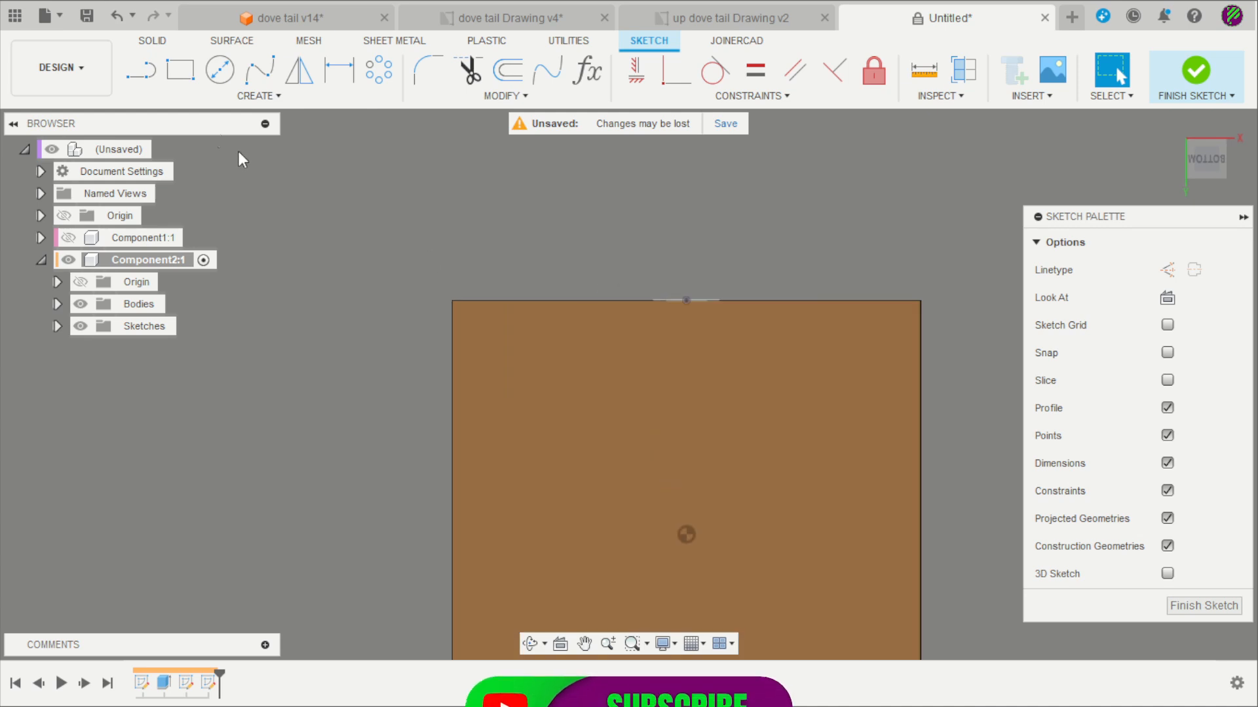
{"action": "left_click", "coordinate": [142, 71]}
{"action": "left_click", "coordinate": [640, 335]}
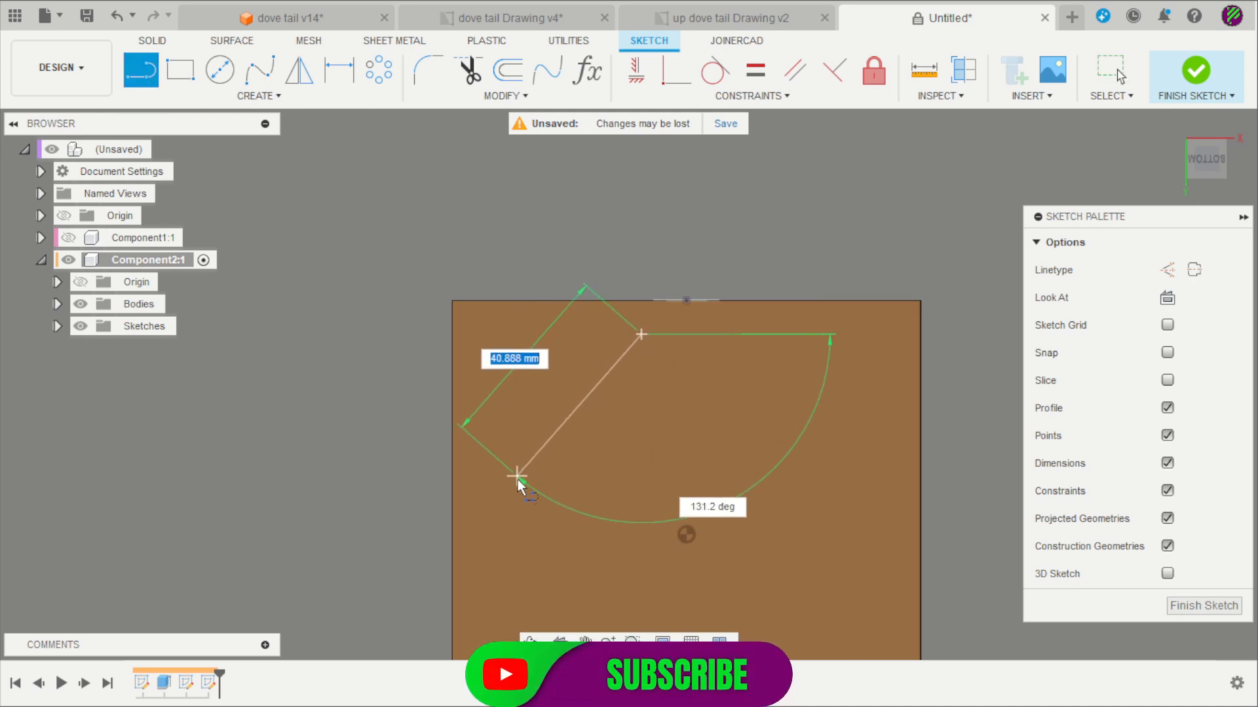
{"action": "left_click", "coordinate": [512, 495]}
{"action": "key", "text": "Escape"}
- Dimension the angle between the slanted line and the block's front edge to 45°
{"action": "scroll", "coordinate": [638, 423], "scroll_direction": "up", "scroll_amount": 2}
{"action": "key", "text": "d"}
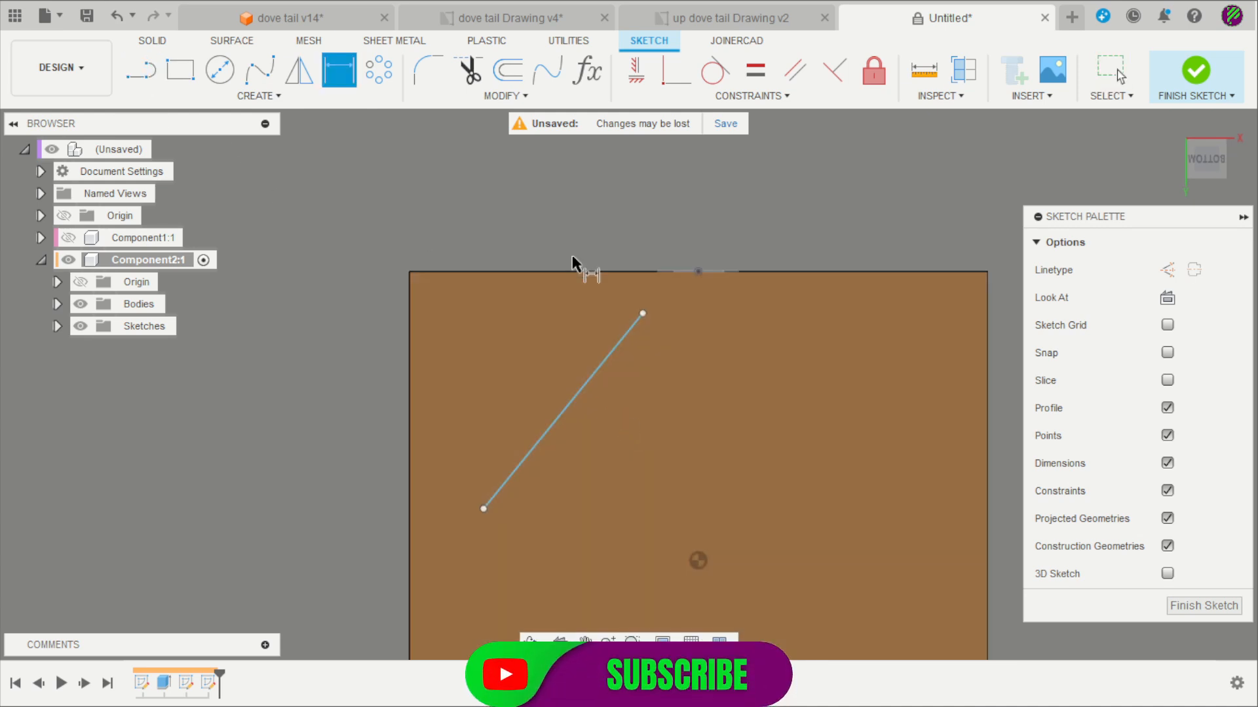
{"action": "left_click", "coordinate": [571, 270]}
{"action": "left_click", "coordinate": [607, 351]}
{"action": "left_click", "coordinate": [524, 348]}
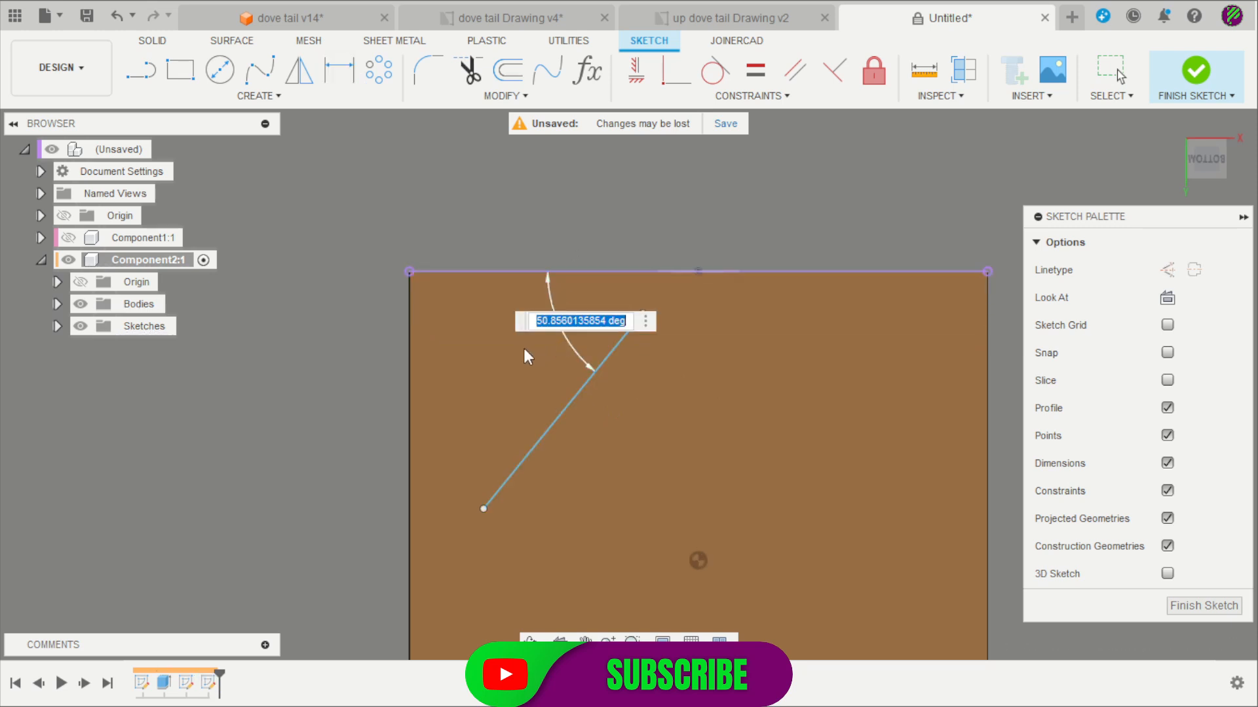
{"action": "type", "text": "45"}
{"action": "key", "text": "Return"}
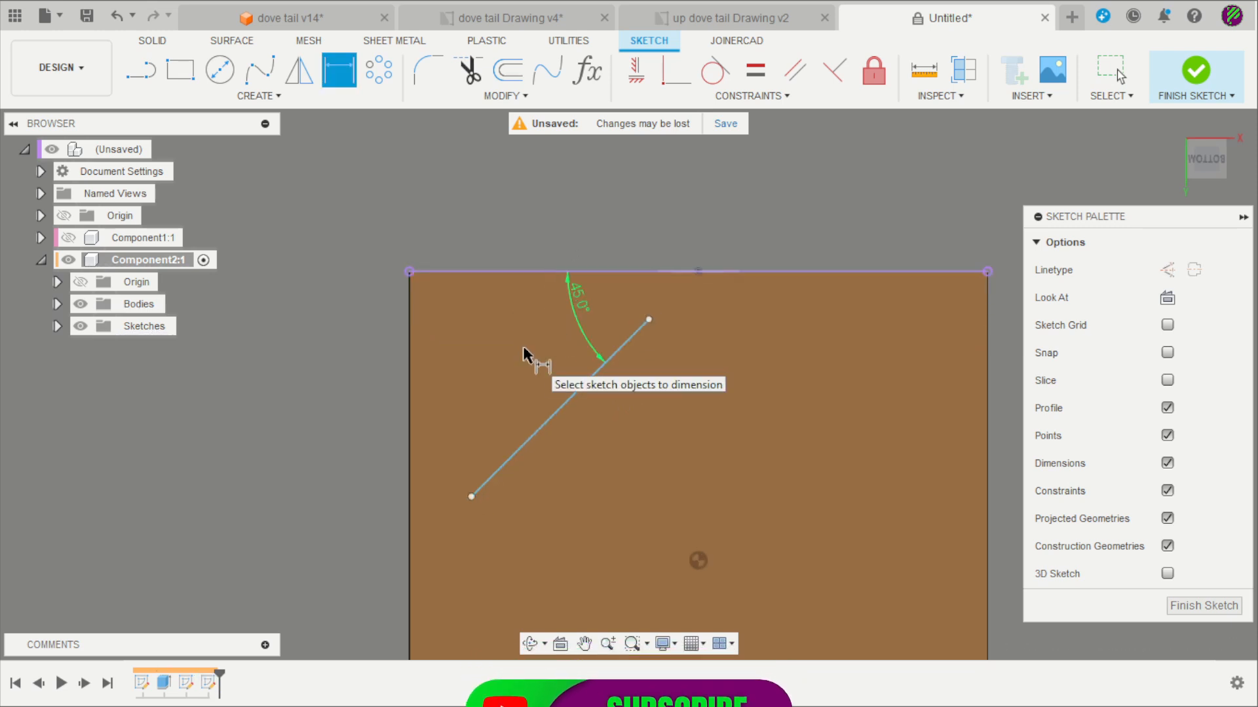
- Make the slanted line's near endpoint coincident with the midpoint of the block's front edge
{"action": "scroll", "coordinate": [528, 360], "scroll_direction": "down", "scroll_amount": 2}
{"action": "scroll", "coordinate": [639, 278], "scroll_direction": "up", "scroll_amount": 1}
{"action": "left_click", "coordinate": [676, 70]}
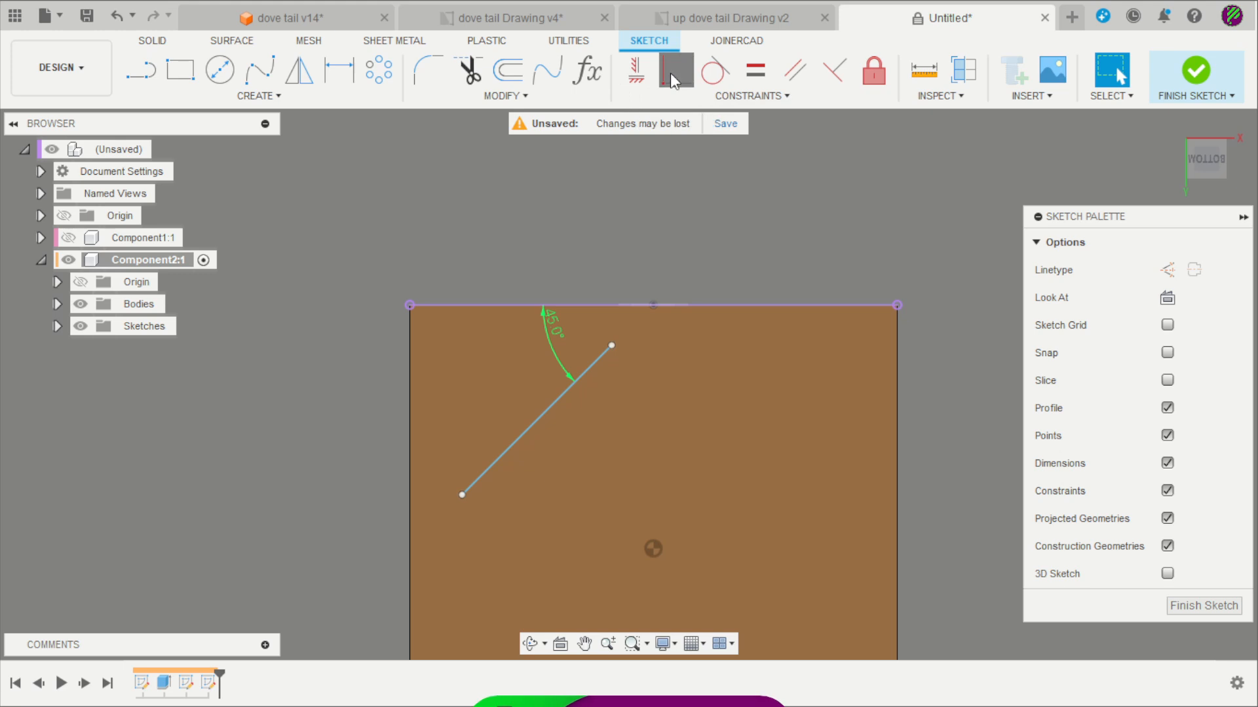
{"action": "left_click", "coordinate": [612, 346]}
{"action": "left_click", "coordinate": [653, 305]}
{"action": "scroll", "coordinate": [655, 223], "scroll_direction": "down", "scroll_amount": 2}
{"action": "key", "text": "Escape"}
- Extend the free end of the 45° line well past the block's left side and finish the sketch
{"action": "left_click_drag", "start_coordinate": [544, 395], "coordinate": [343, 546]}
{"action": "key", "text": "Escape"}
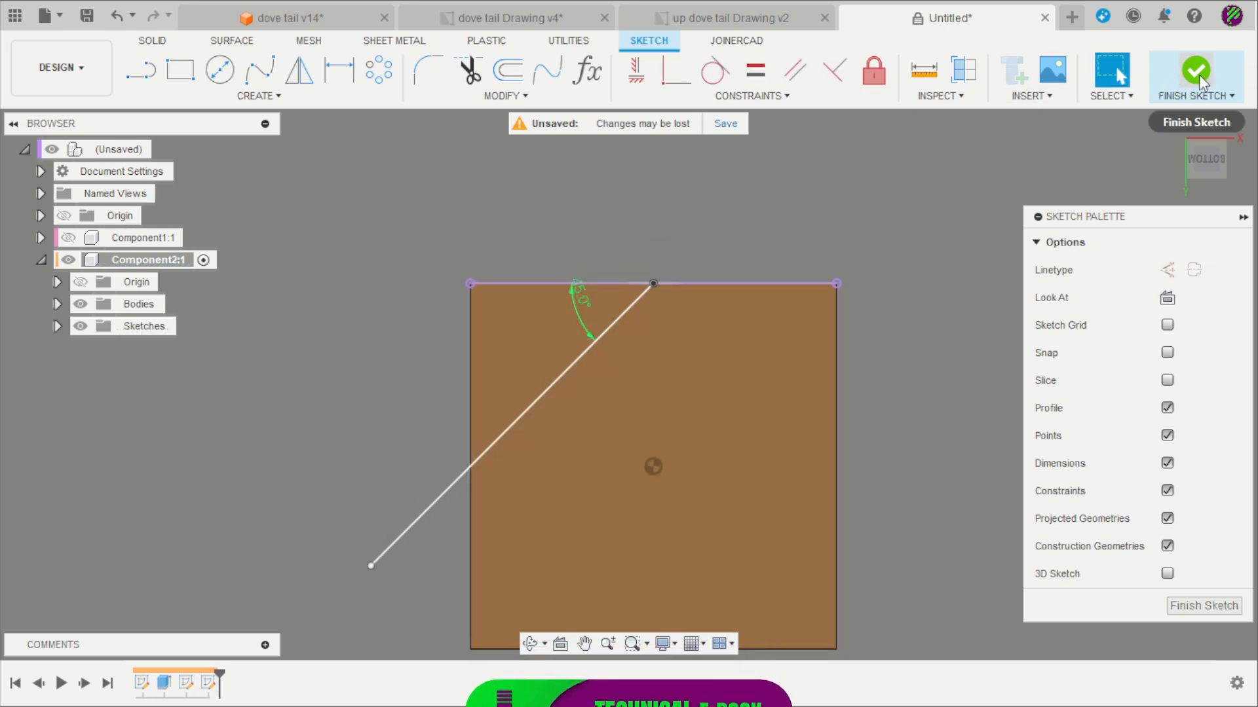
{"action": "left_click", "coordinate": [1181, 92]}
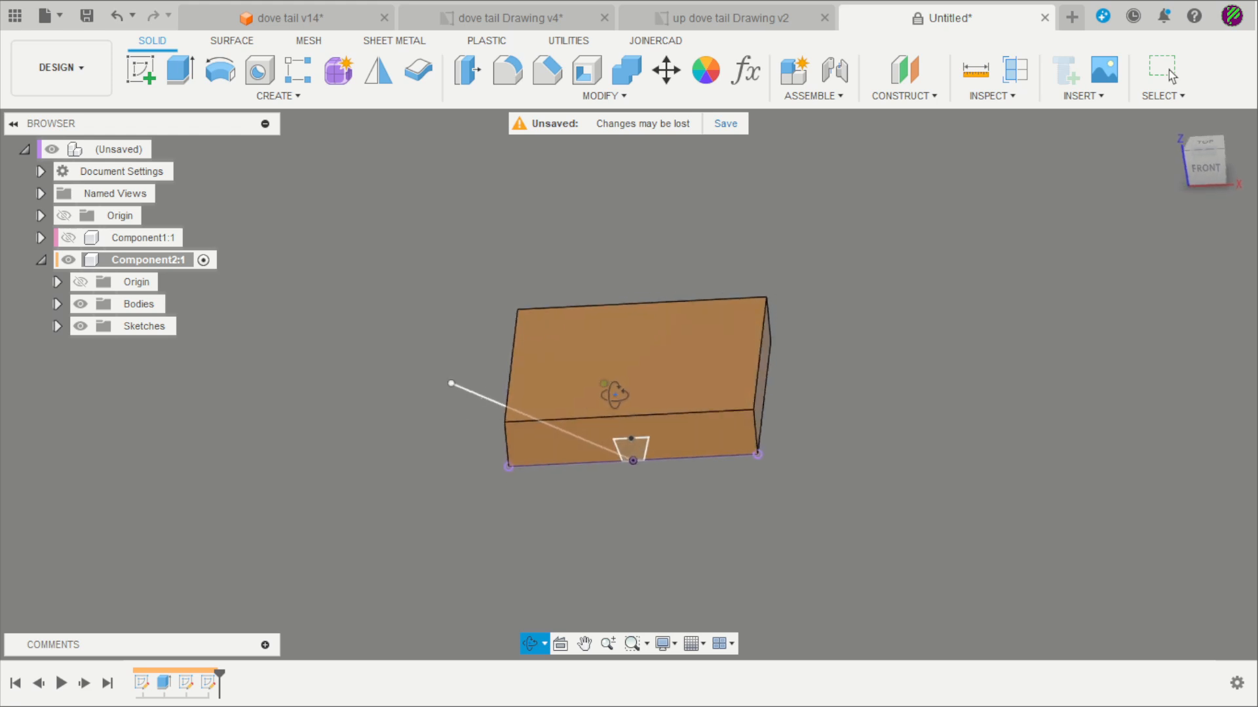
- Sweep the trapezoid profile along the 45° line as a cut to form the first dovetail groove
{"action": "scroll", "coordinate": [626, 461], "scroll_direction": "up", "scroll_amount": 4}
{"action": "left_click", "coordinate": [279, 96]}
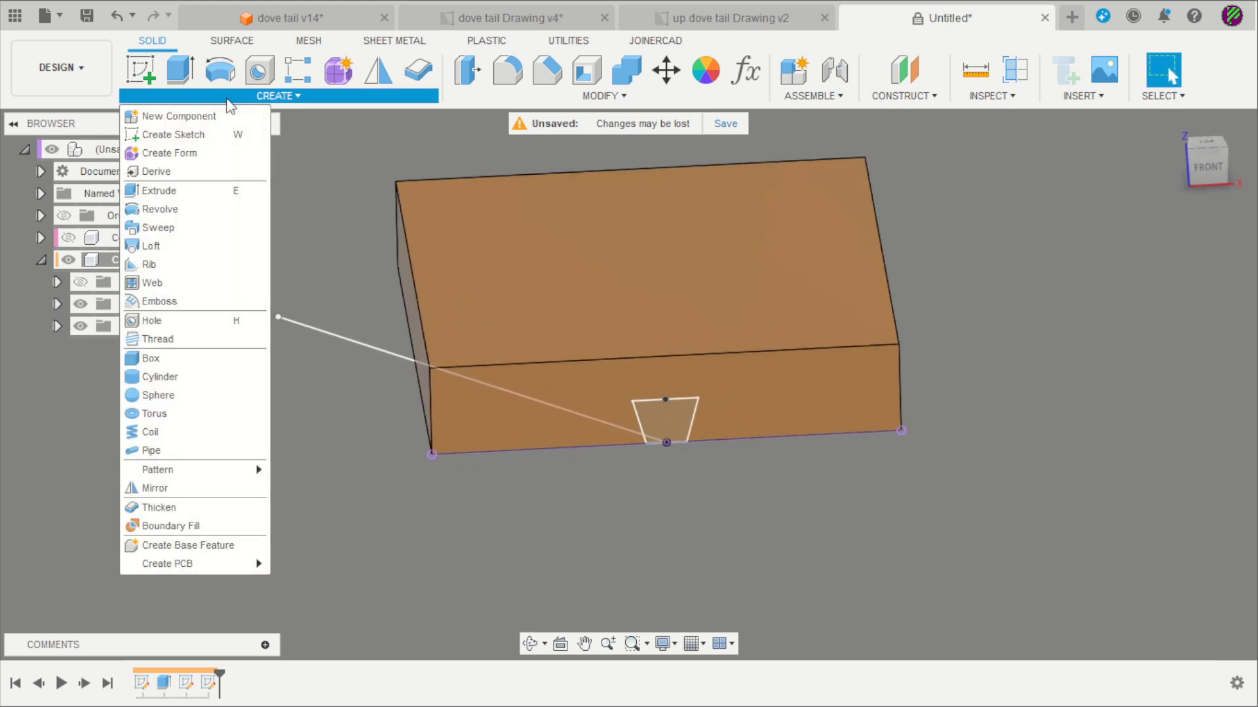
{"action": "left_click", "coordinate": [157, 228]}
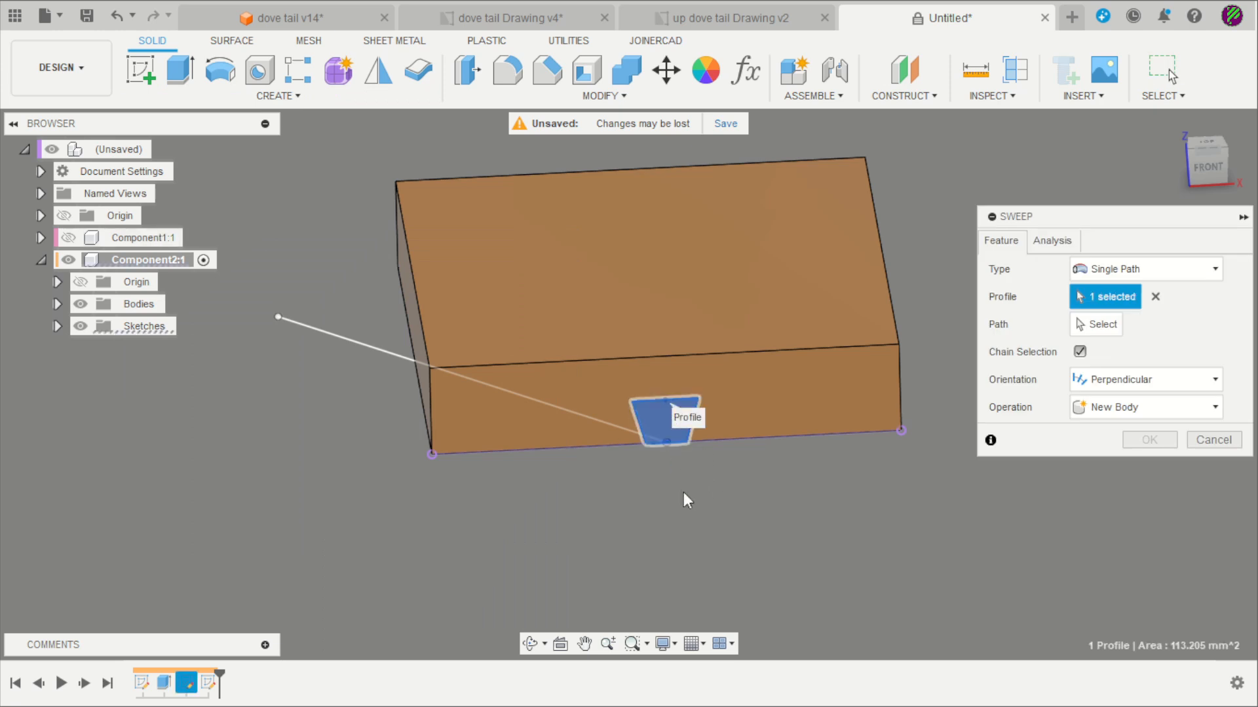
{"action": "middle_click_drag", "start_coordinate": [624, 520], "coordinate": [371, 361], "text": "shift"}
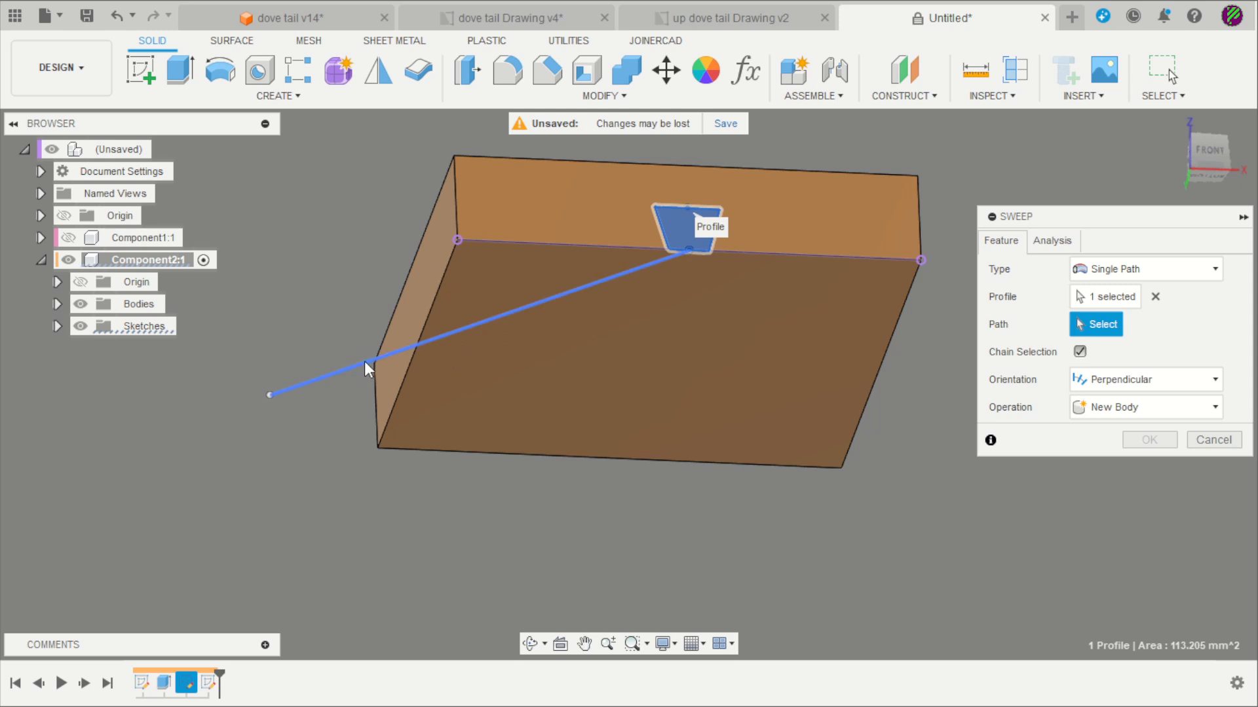
{"action": "left_click", "coordinate": [364, 362]}
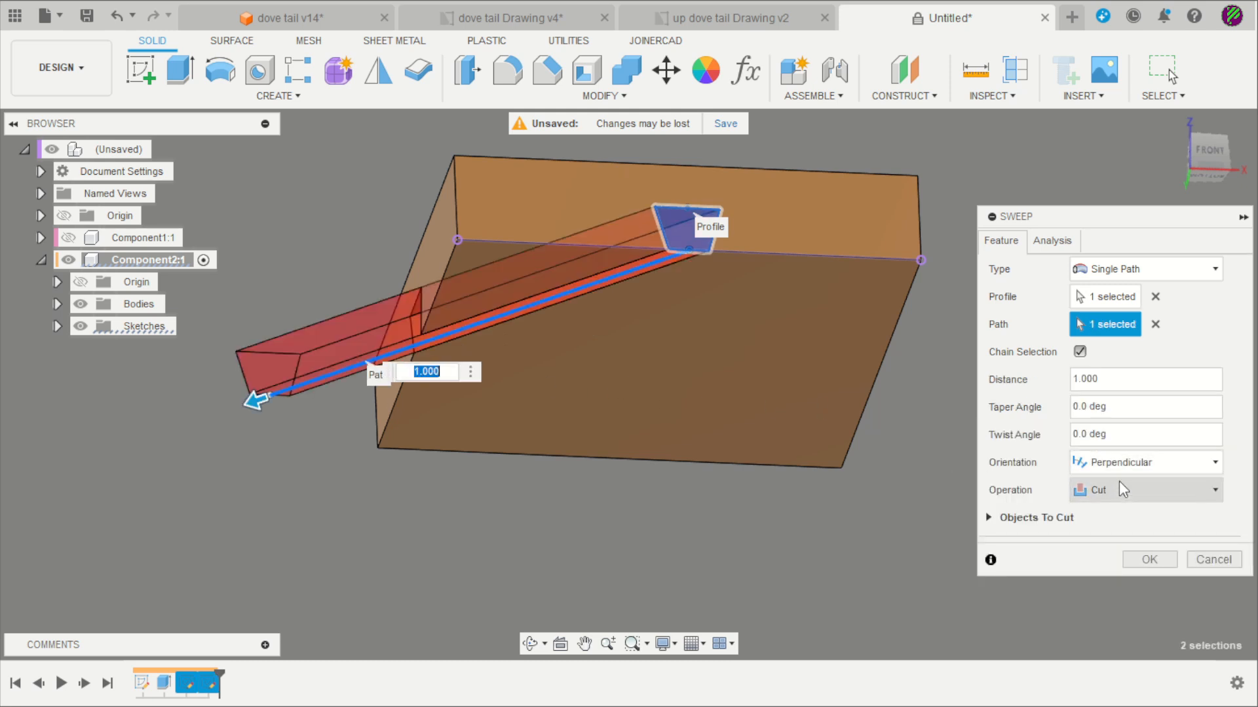
{"action": "left_click", "coordinate": [1144, 559]}
- Create a midplane between the block's front and right side faces
{"action": "middle_click_drag", "start_coordinate": [1033, 489], "coordinate": [909, 508], "text": "shift"}
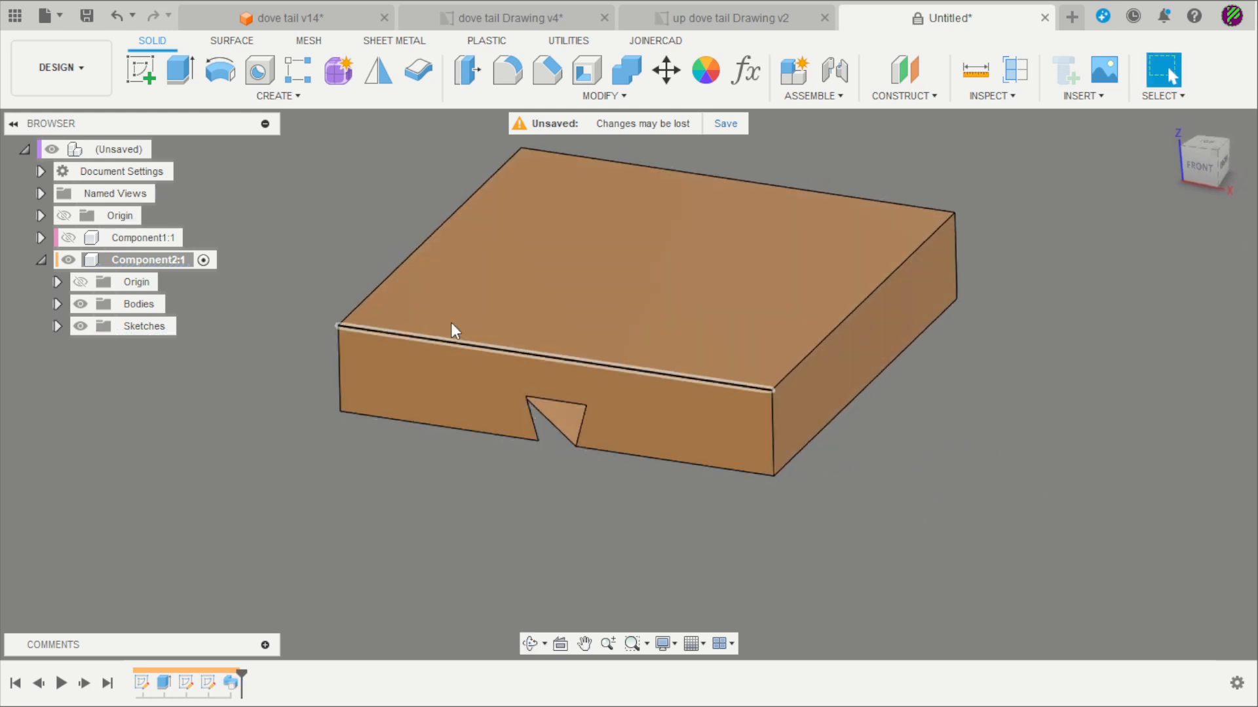
{"action": "left_click", "coordinate": [910, 92]}
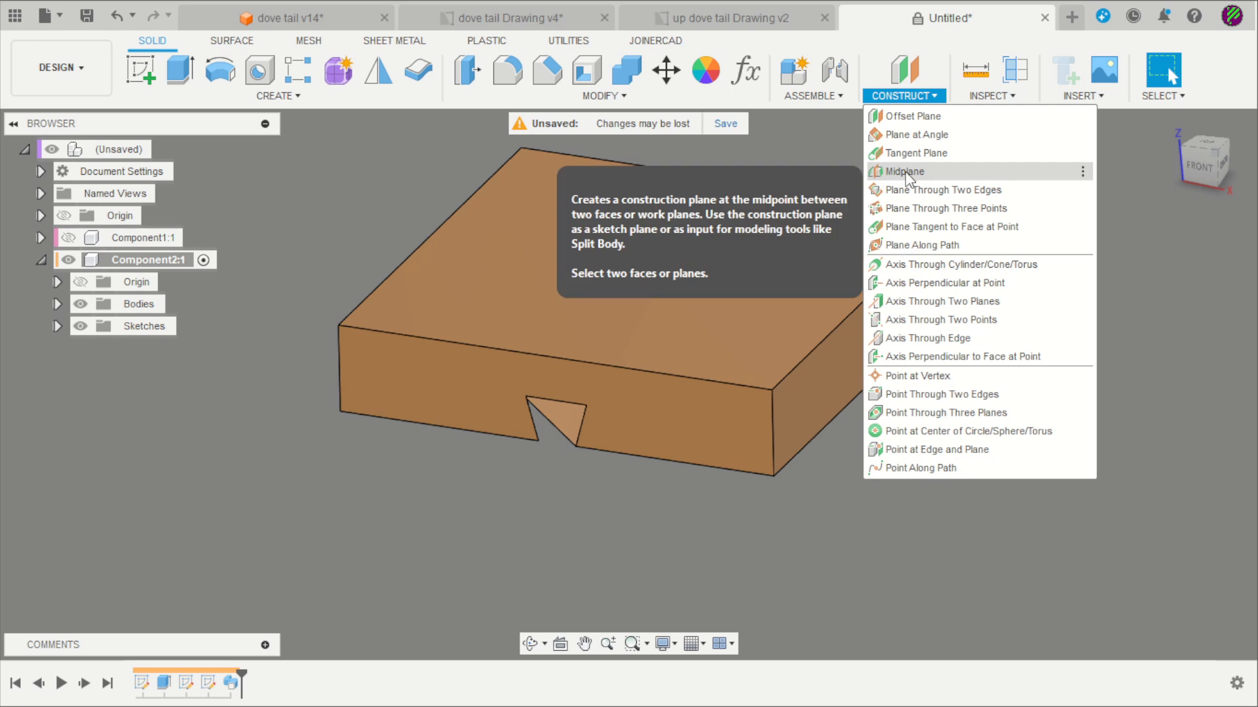
{"action": "left_click", "coordinate": [914, 165]}
{"action": "left_click", "coordinate": [679, 429]}
{"action": "left_click", "coordinate": [815, 407]}
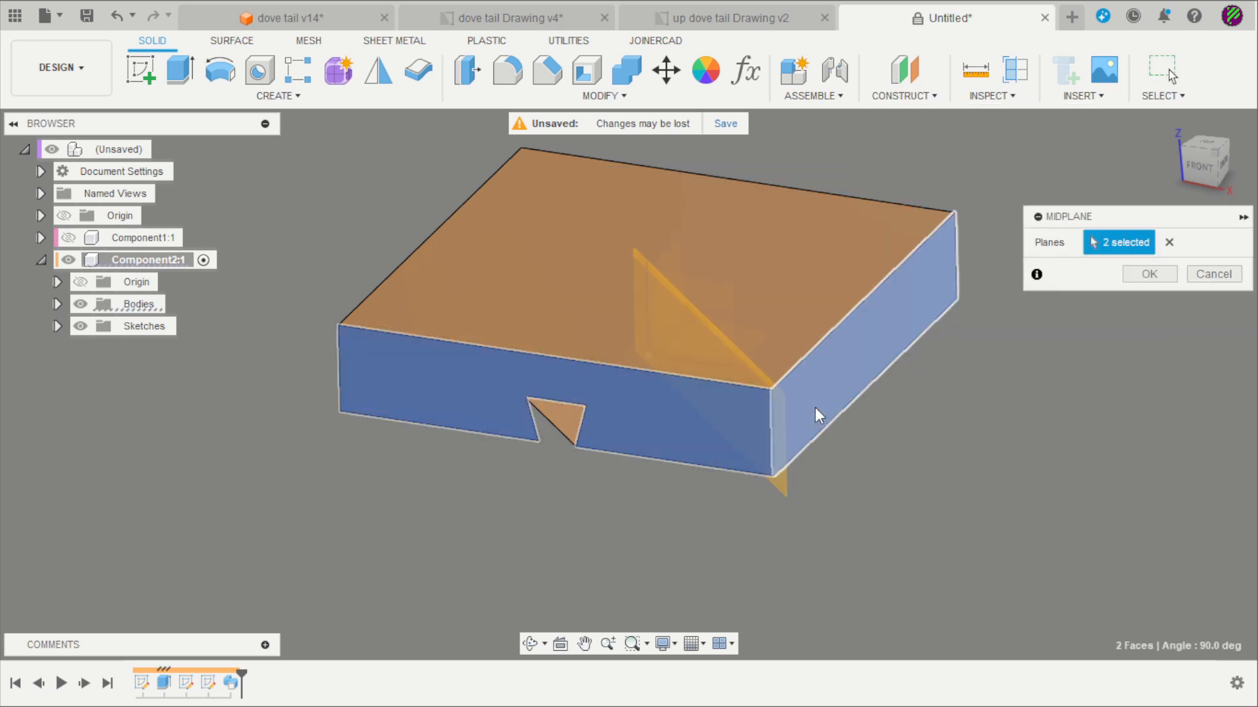
{"action": "left_click", "coordinate": [1149, 275]}
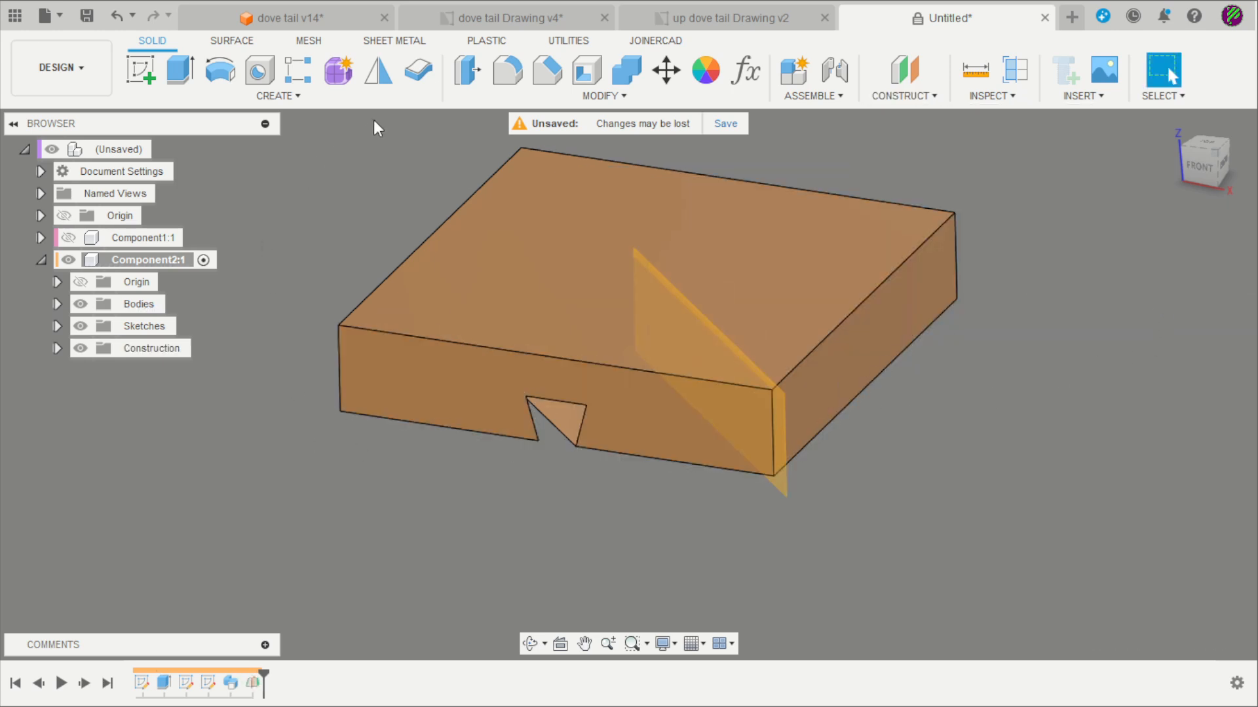
- Mirror the dovetail sweep feature across the diagonal midplane
{"action": "left_click", "coordinate": [375, 72]}
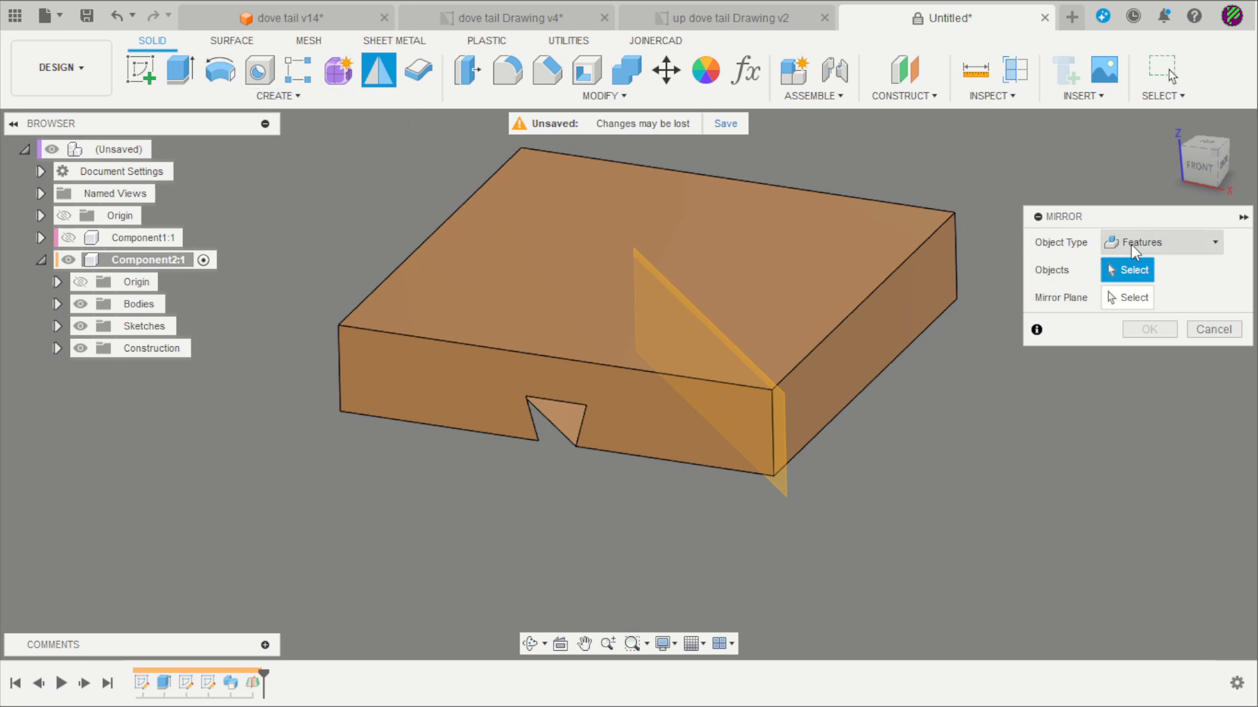
{"action": "left_click", "coordinate": [229, 683]}
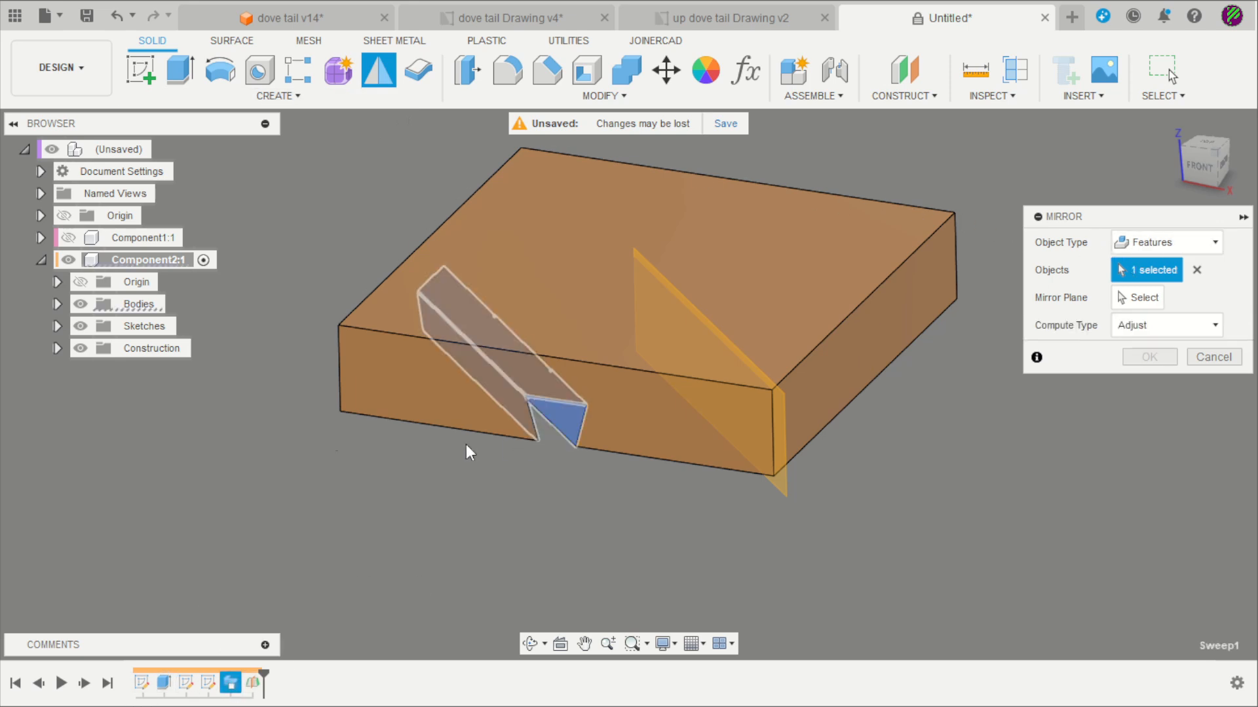
{"action": "left_click", "coordinate": [1131, 297]}
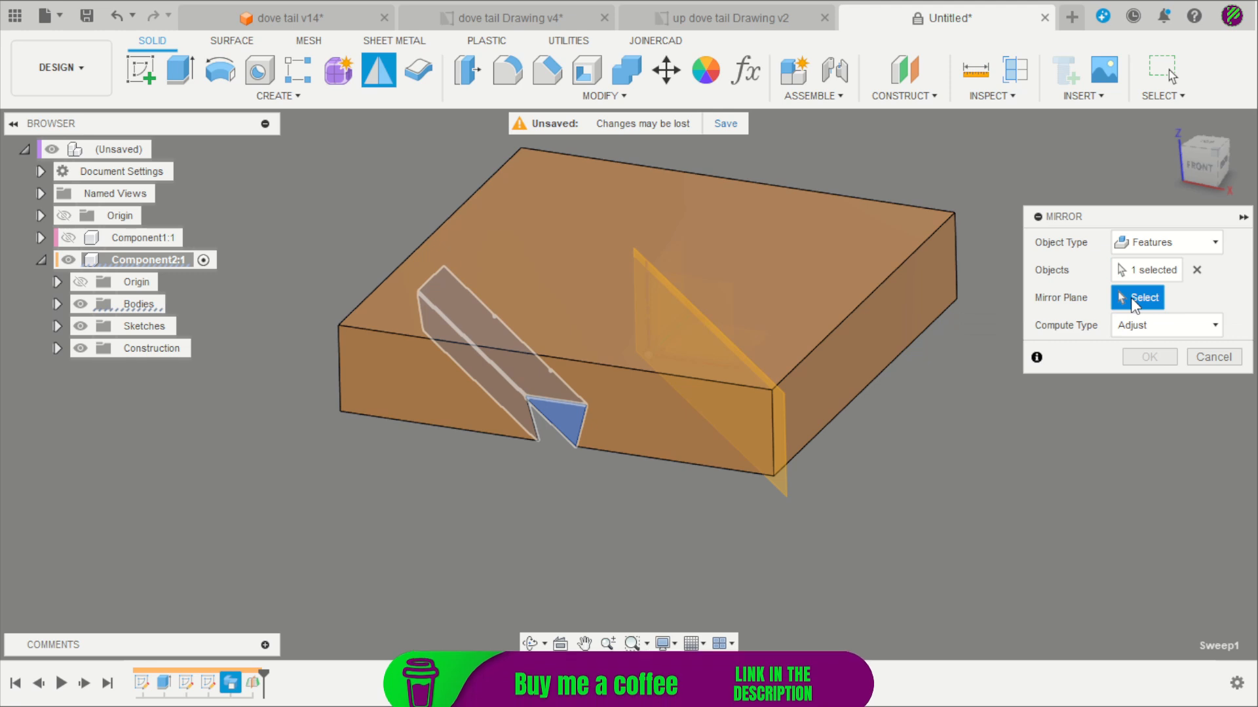
{"action": "left_click", "coordinate": [779, 484]}
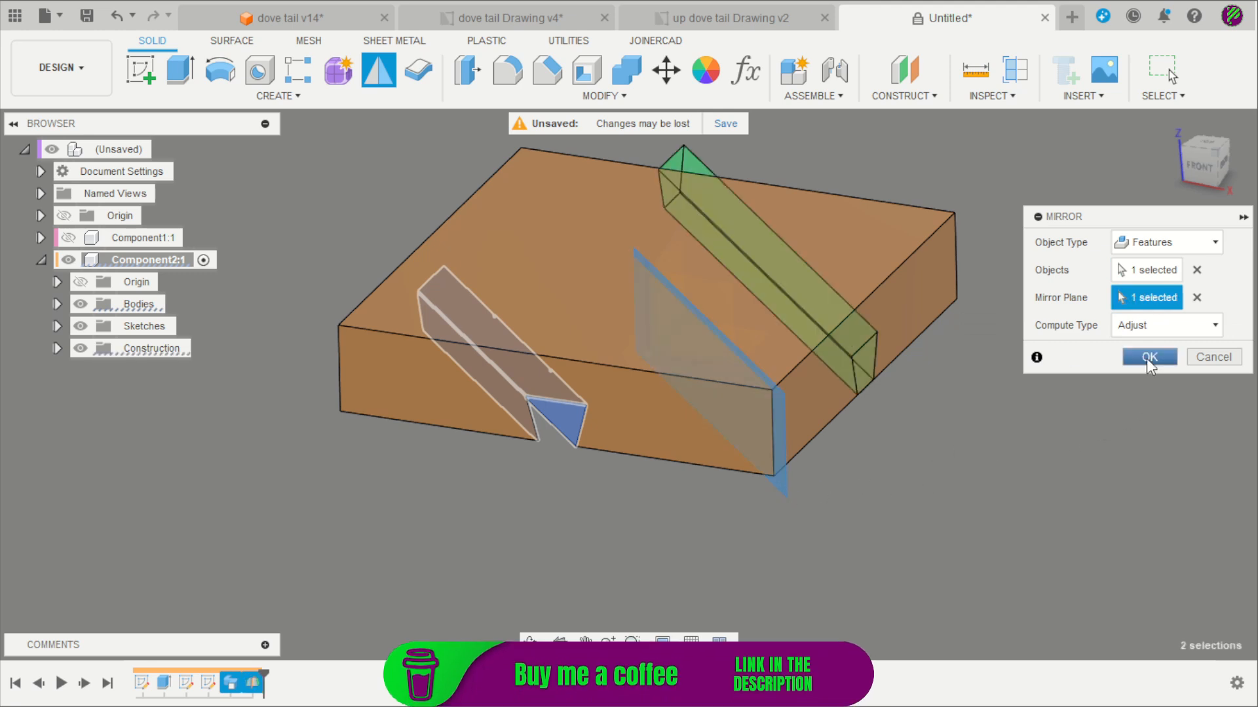
{"action": "left_click", "coordinate": [1149, 357]}
- Hide the construction geometry of Component2
{"action": "middle_click_drag", "start_coordinate": [878, 401], "coordinate": [782, 528], "text": "shift"}
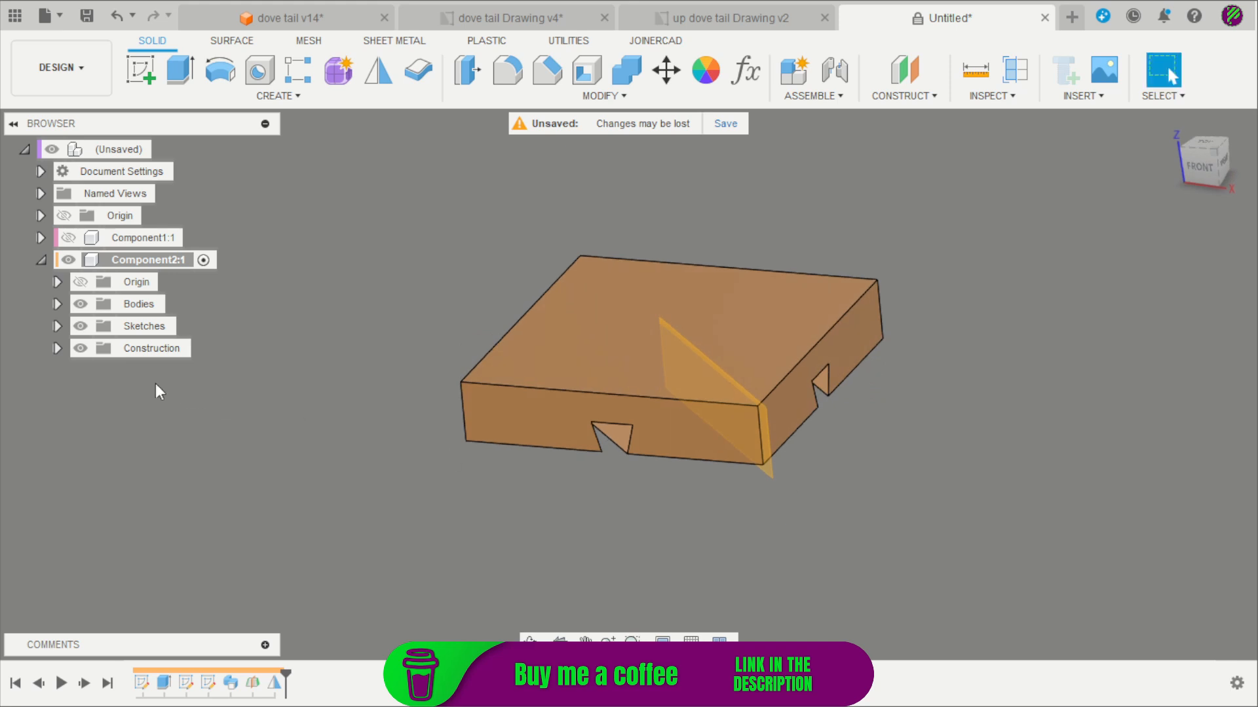
{"action": "left_click", "coordinate": [80, 348]}
{"action": "middle_click_drag", "start_coordinate": [297, 477], "coordinate": [295, 305], "text": "shift"}
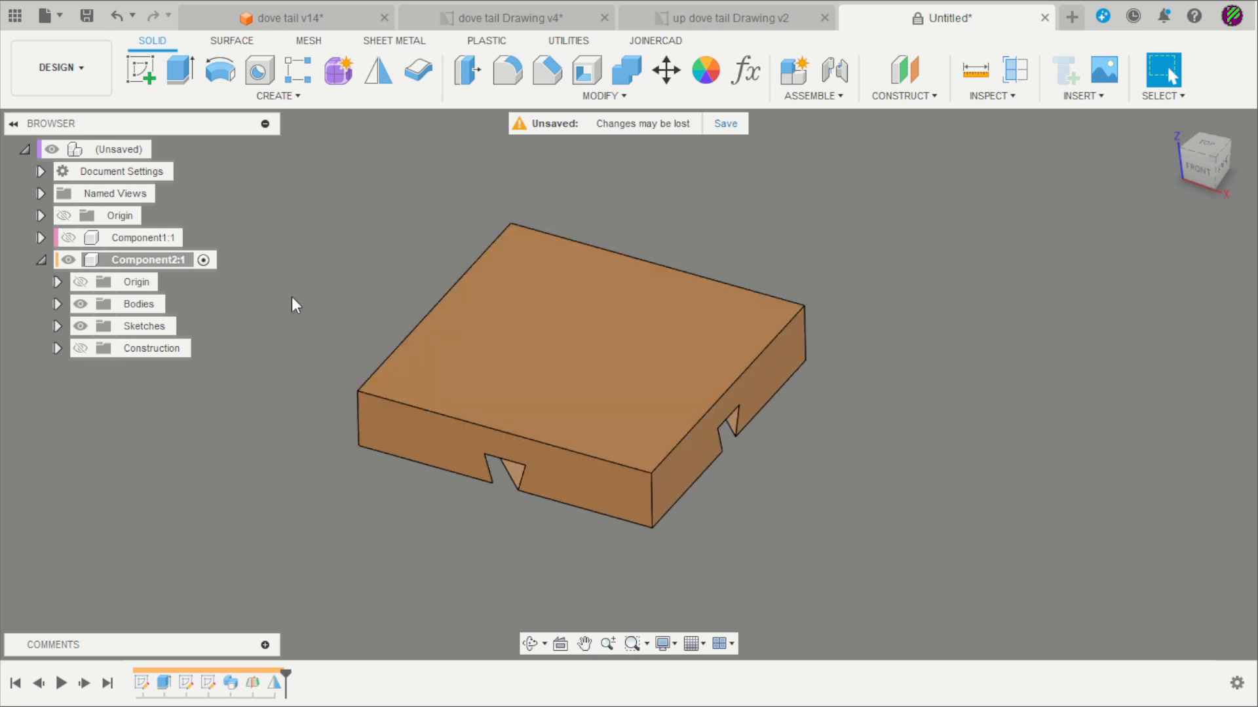
- Fillet the block's four vertical corner edges with a 10 mm radius
{"action": "left_click", "coordinate": [502, 71]}
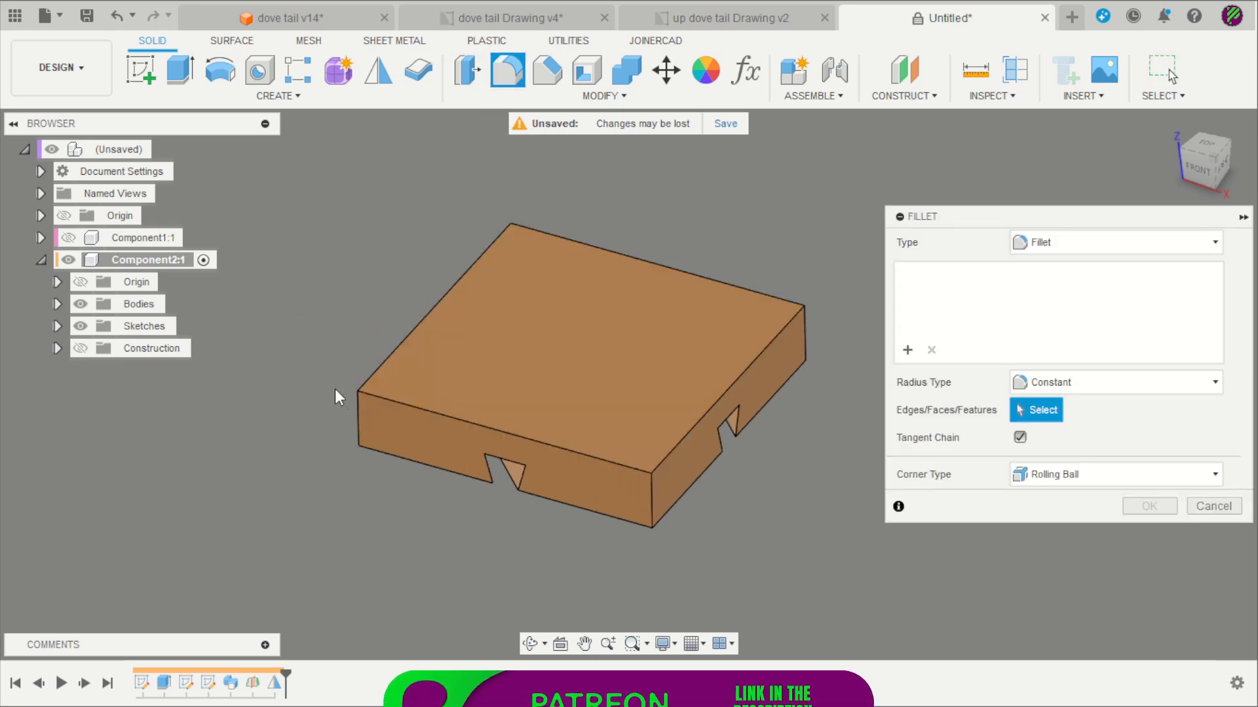
{"action": "left_click", "coordinate": [356, 418]}
{"action": "left_click", "coordinate": [509, 253]}
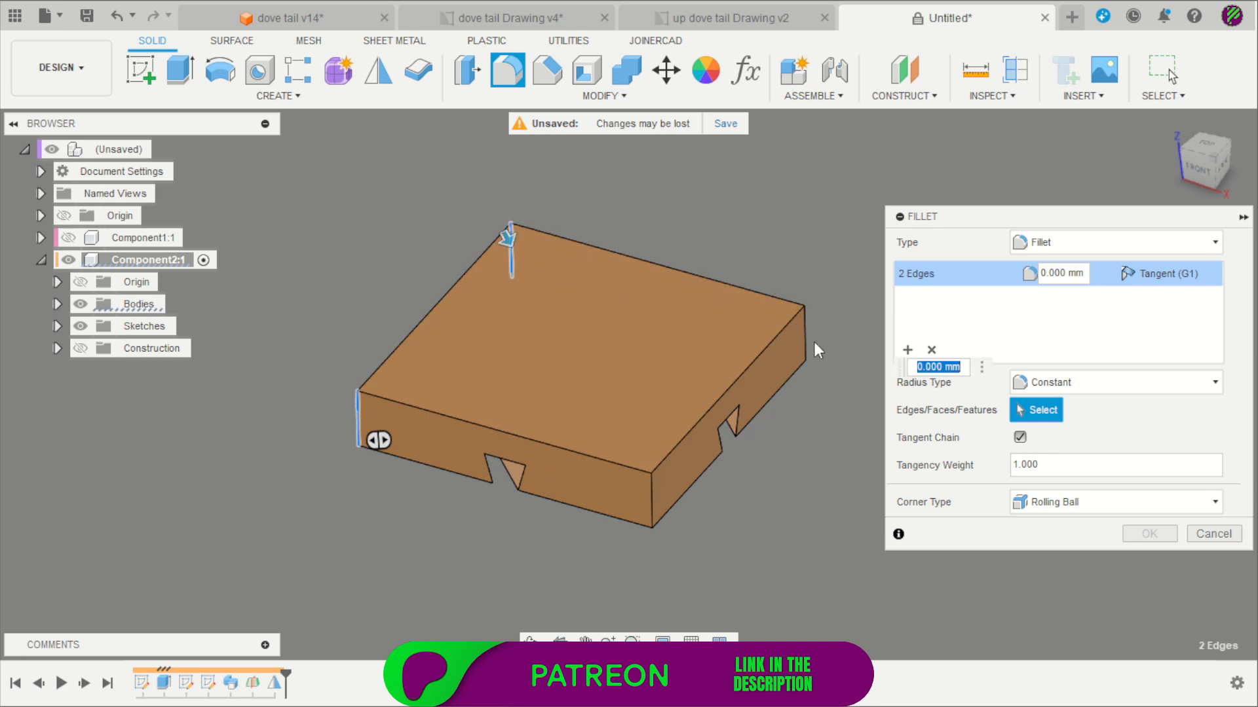
{"action": "left_click", "coordinate": [806, 337]}
{"action": "left_click", "coordinate": [651, 493]}
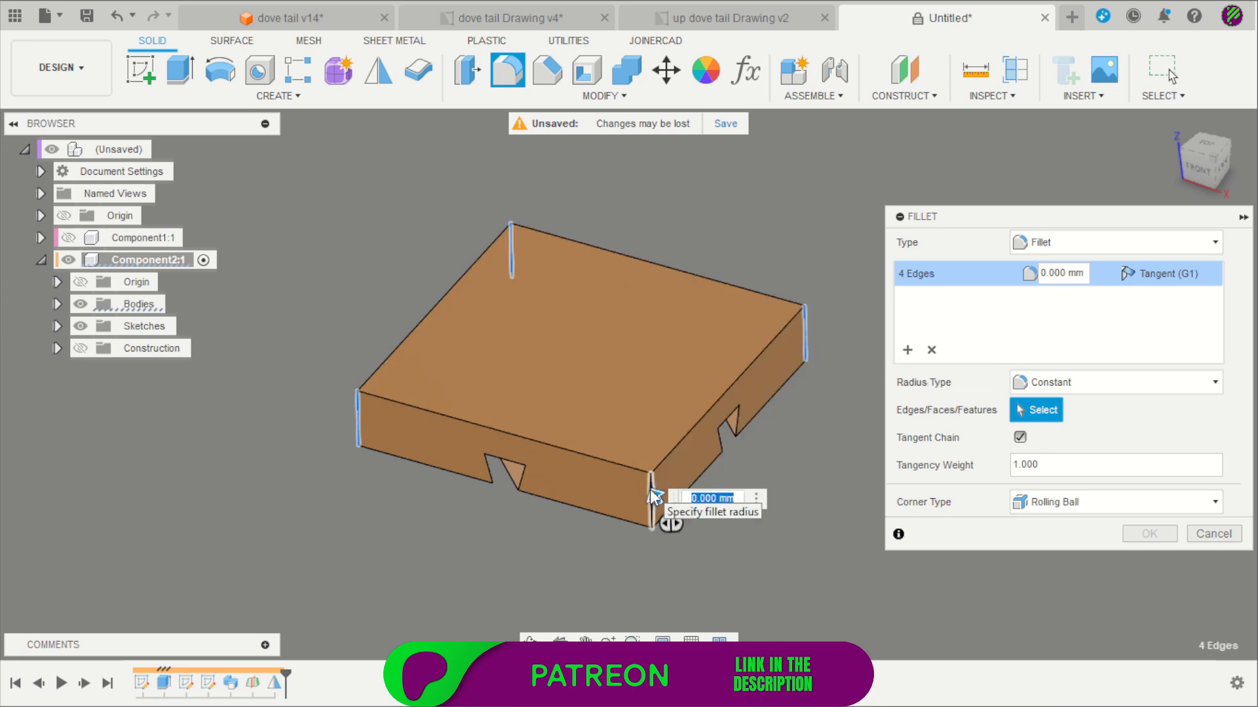
{"action": "type", "text": "10"}
{"action": "key", "text": "Return"}
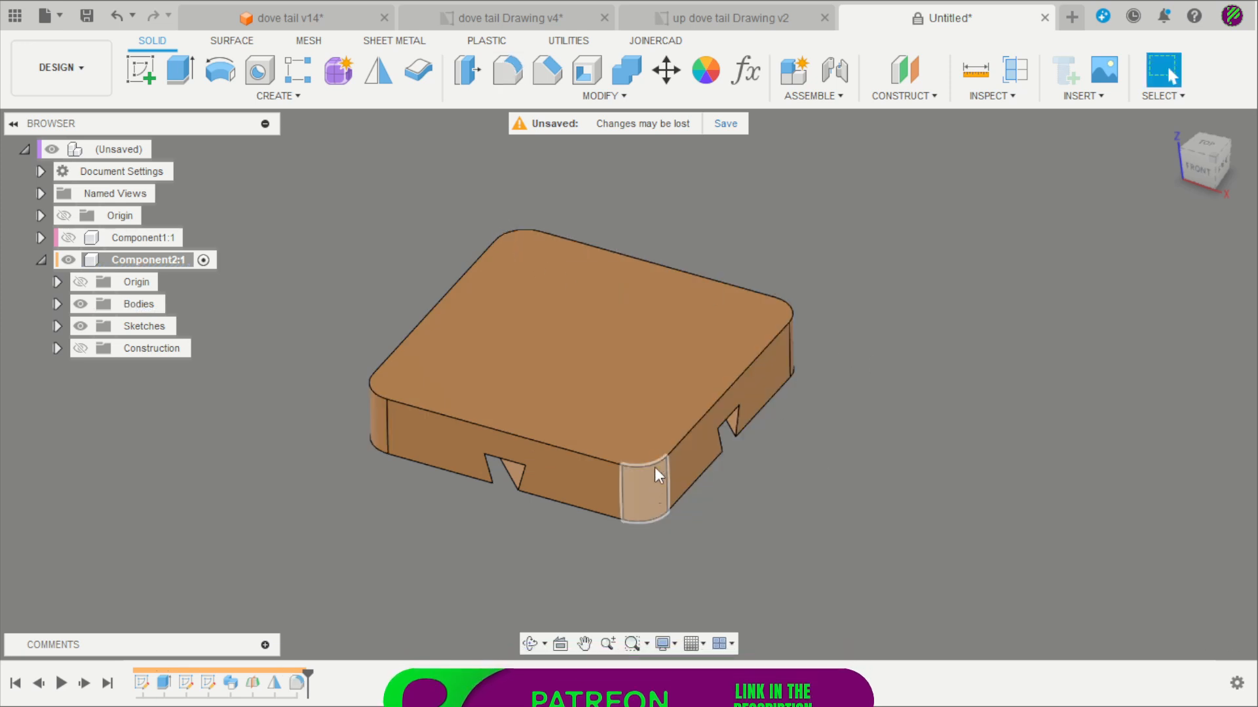
- Fillet the outer edge loop of the block's top face with a 5 mm radius
{"action": "left_click", "coordinate": [507, 70]}
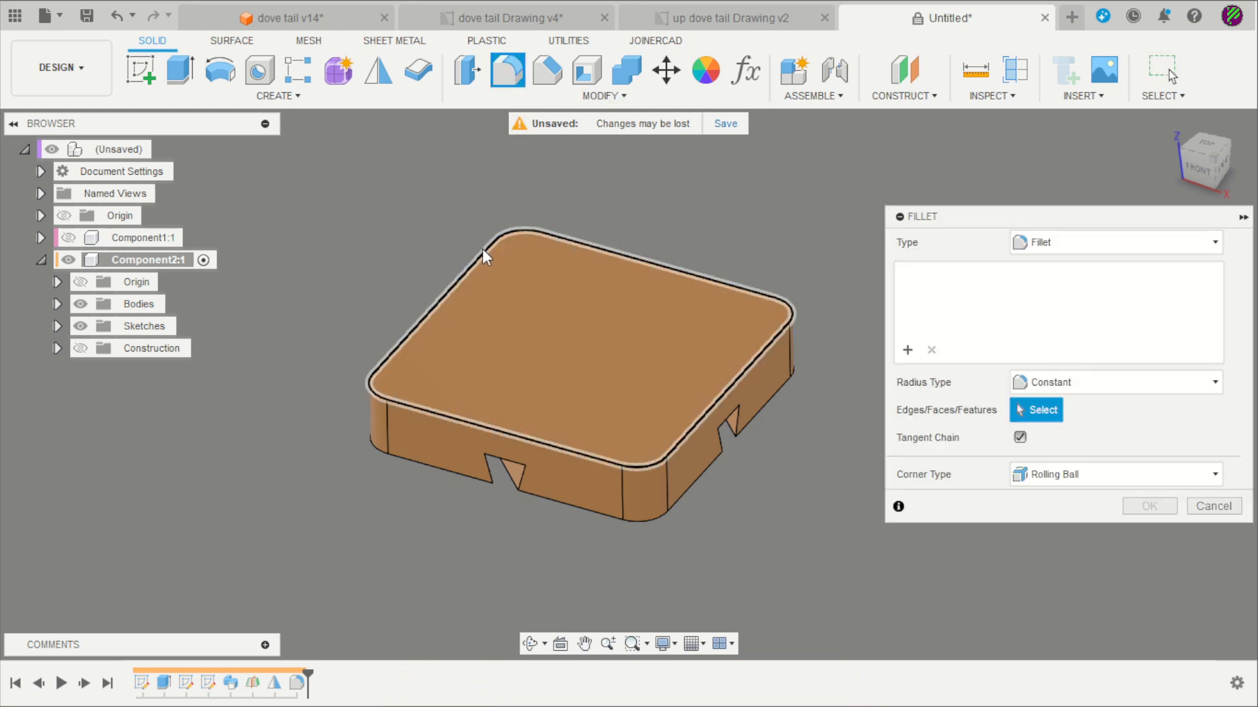
{"action": "left_click", "coordinate": [482, 249]}
{"action": "type", "text": "3"}
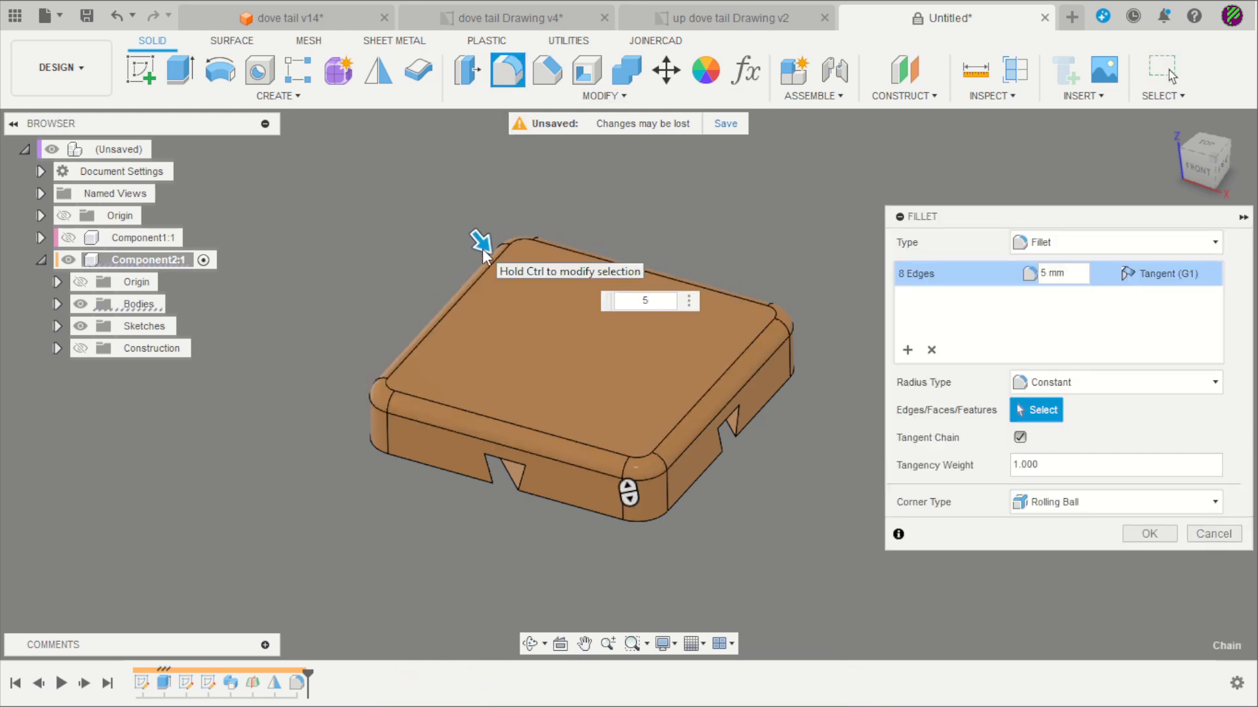
{"action": "key", "text": "Return"}
- Sketch a center point slot on the block's underside, centred on the origin and running diagonally between the two dovetail grooves
{"action": "middle_click_drag", "start_coordinate": [507, 540], "coordinate": [393, 275], "text": "shift"}
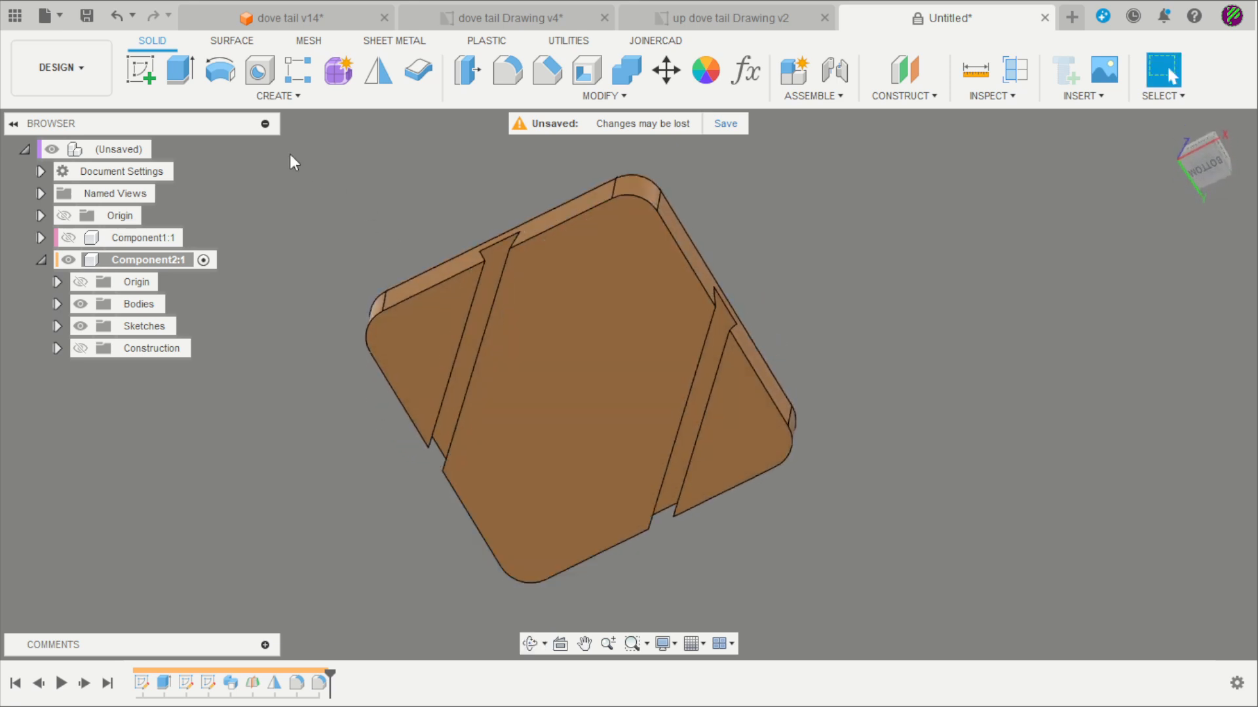
{"action": "left_click", "coordinate": [150, 72]}
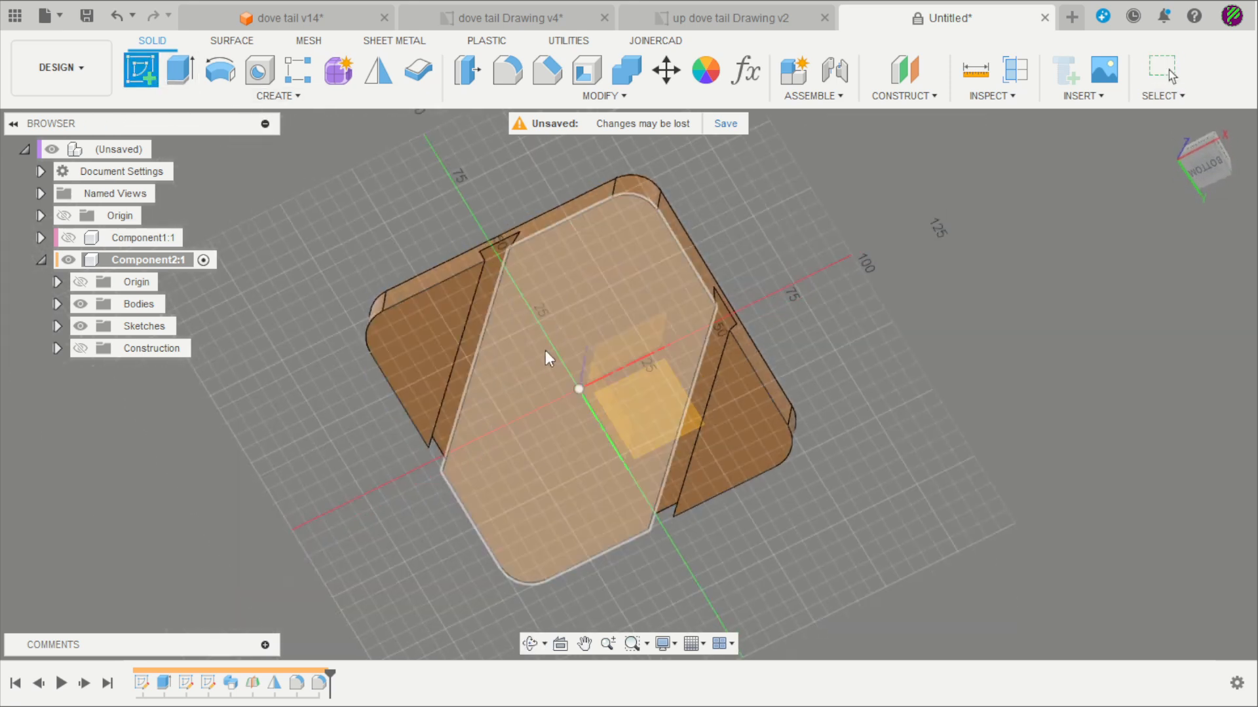
{"action": "left_click", "coordinate": [545, 350]}
{"action": "left_click", "coordinate": [205, 97]}
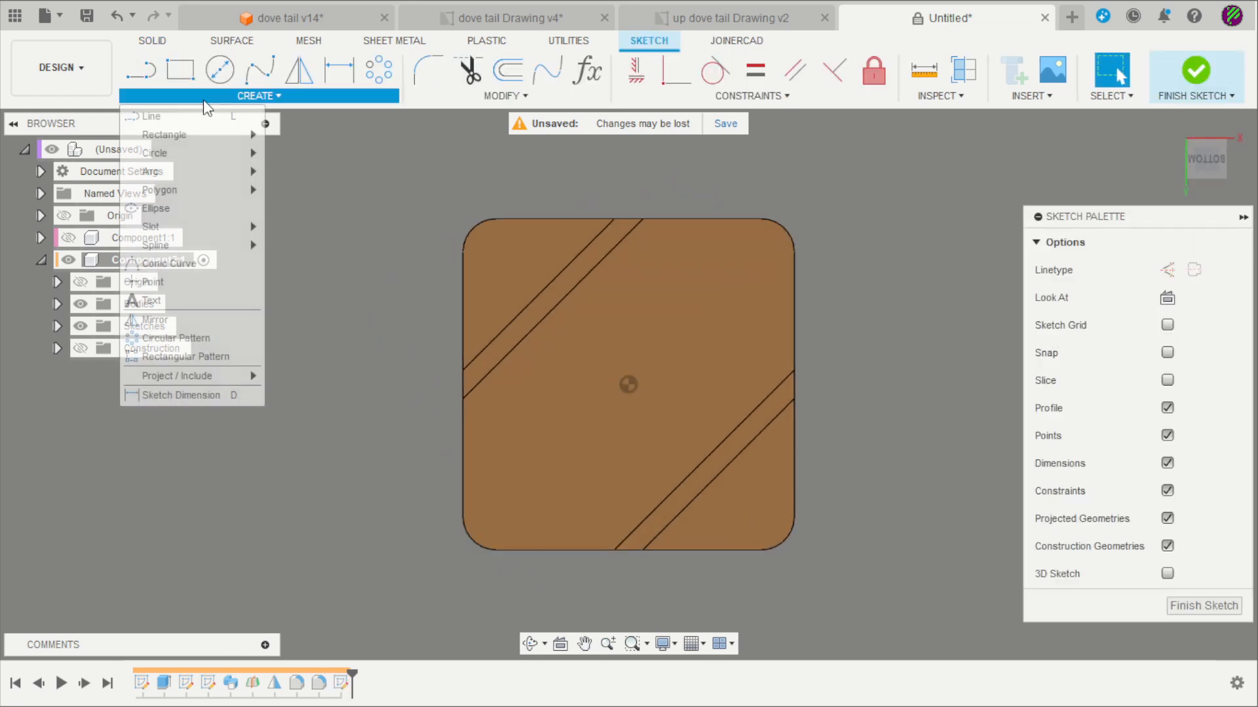
{"action": "mouse_move", "coordinate": [183, 224]}
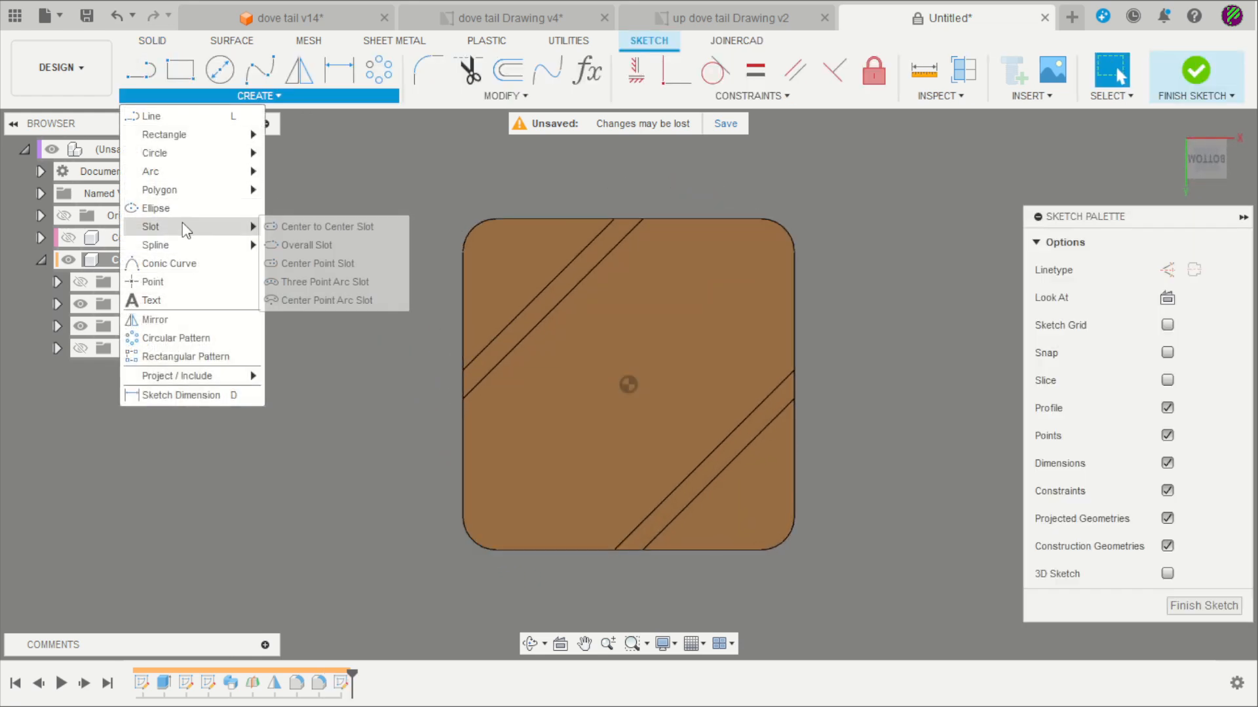
{"action": "left_click", "coordinate": [312, 262]}
{"action": "left_click", "coordinate": [629, 385]}
{"action": "left_click", "coordinate": [730, 279]}
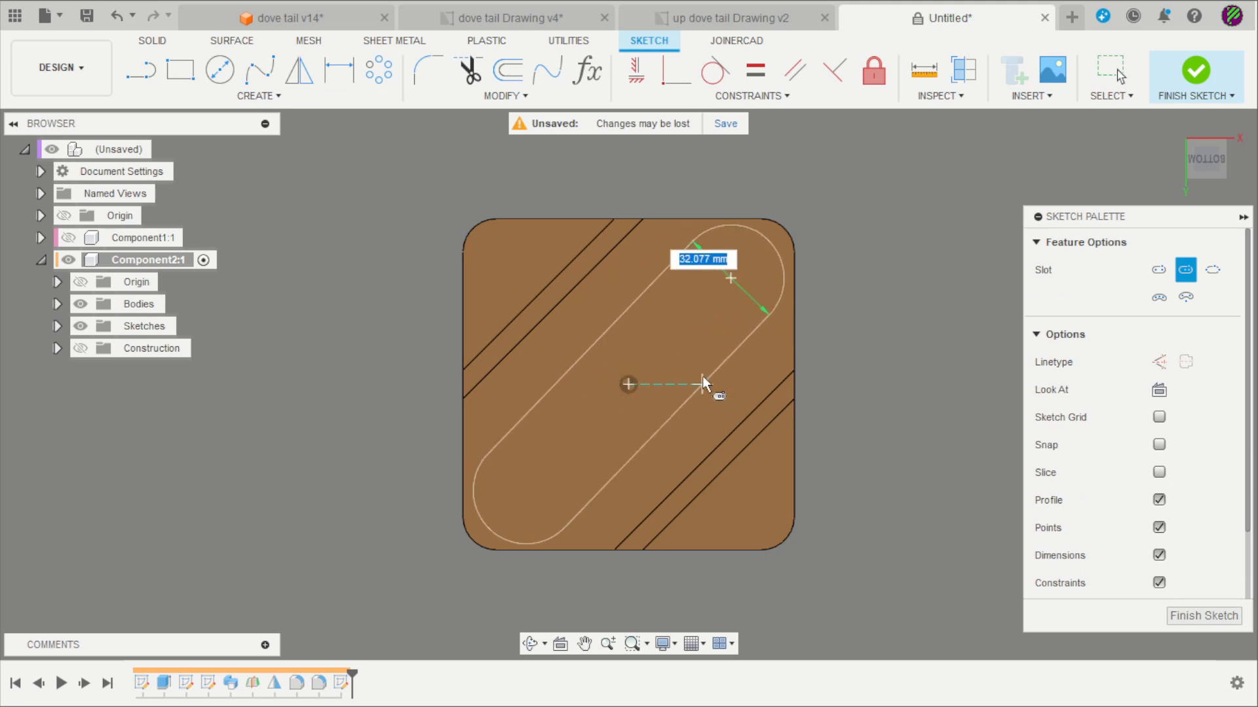
{"action": "left_click", "coordinate": [698, 372]}
{"action": "scroll", "coordinate": [742, 358], "scroll_direction": "up", "scroll_amount": 2}
{"action": "key", "text": "Escape"}
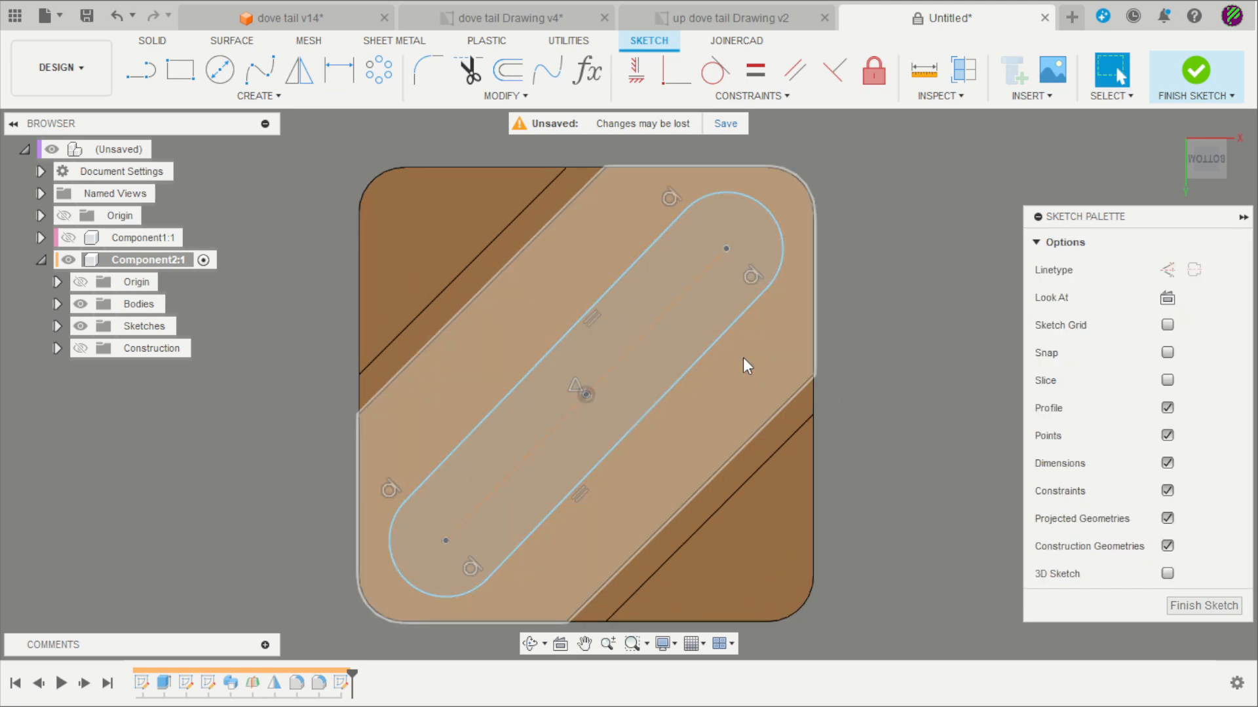
- Constrain the slot's centreline parallel to the inner edge of the neighbouring dovetail groove
{"action": "left_click", "coordinate": [794, 83]}
{"action": "left_click", "coordinate": [670, 309]}
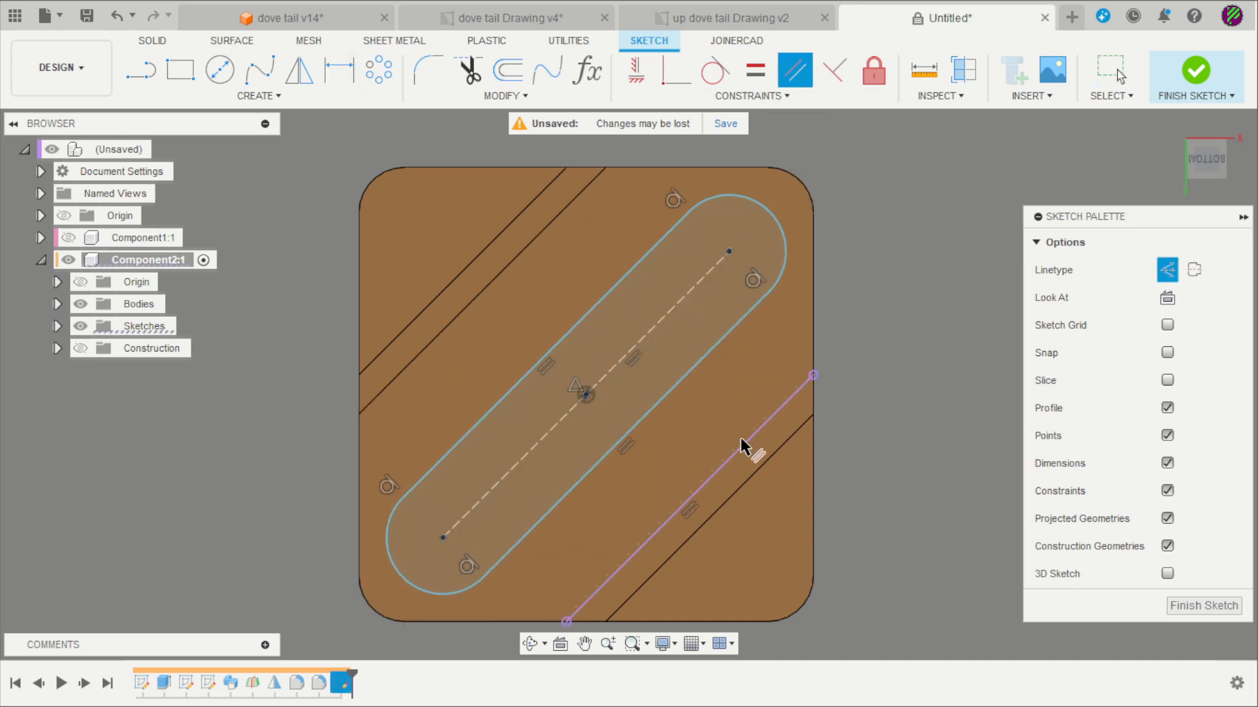
{"action": "left_click", "coordinate": [744, 447]}
- Dimension the slot's centre-to-centre length as 60 mm
{"action": "scroll", "coordinate": [711, 404], "scroll_direction": "down", "scroll_amount": 1}
{"action": "key", "text": "d"}
{"action": "left_click", "coordinate": [634, 352]}
{"action": "left_click", "coordinate": [699, 423]}
{"action": "type", "text": "6"}
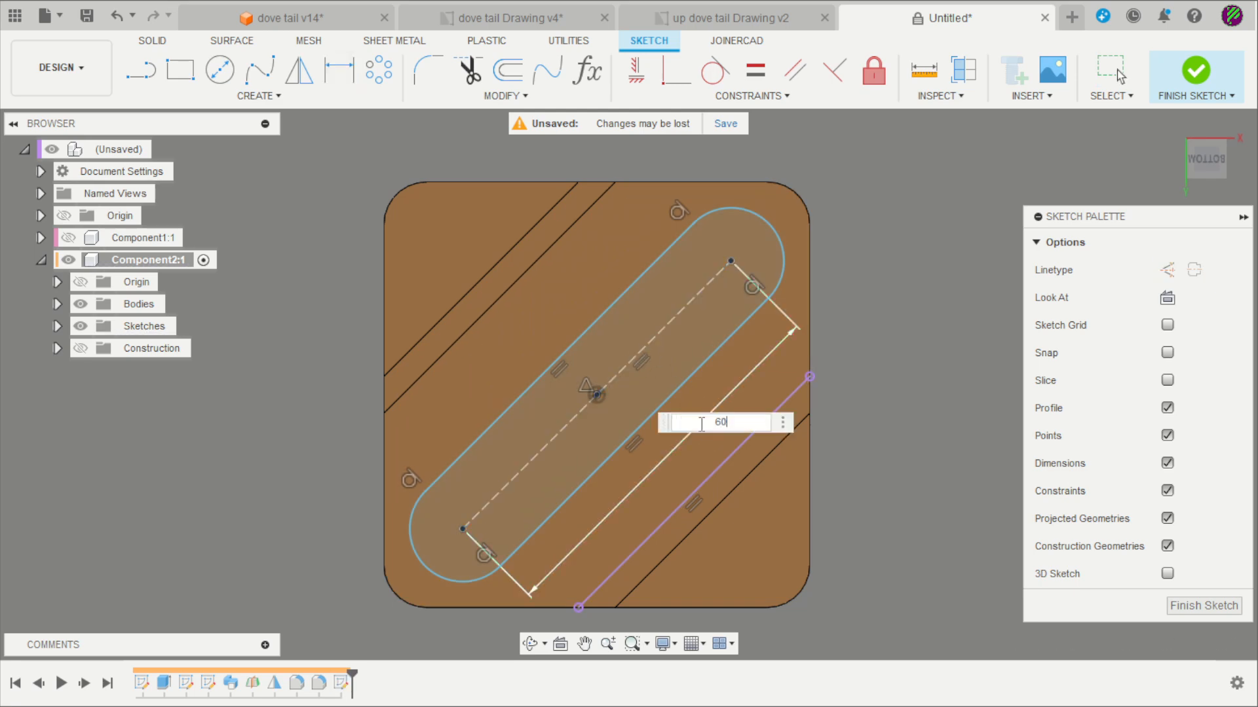
{"action": "type", "text": "0"}
{"action": "key", "text": "Return"}
- Set the slot's end arc radius to 25 mm and finish the sketch
{"action": "left_click", "coordinate": [725, 303]}
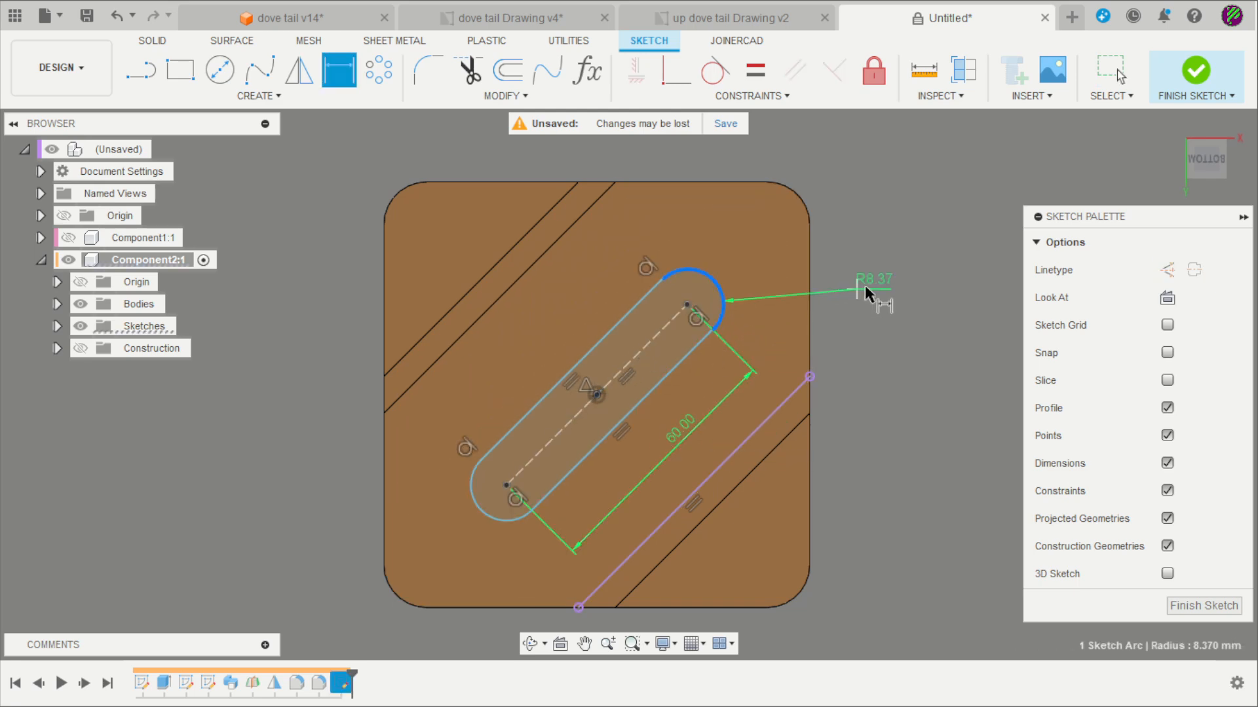
{"action": "left_click", "coordinate": [887, 263]}
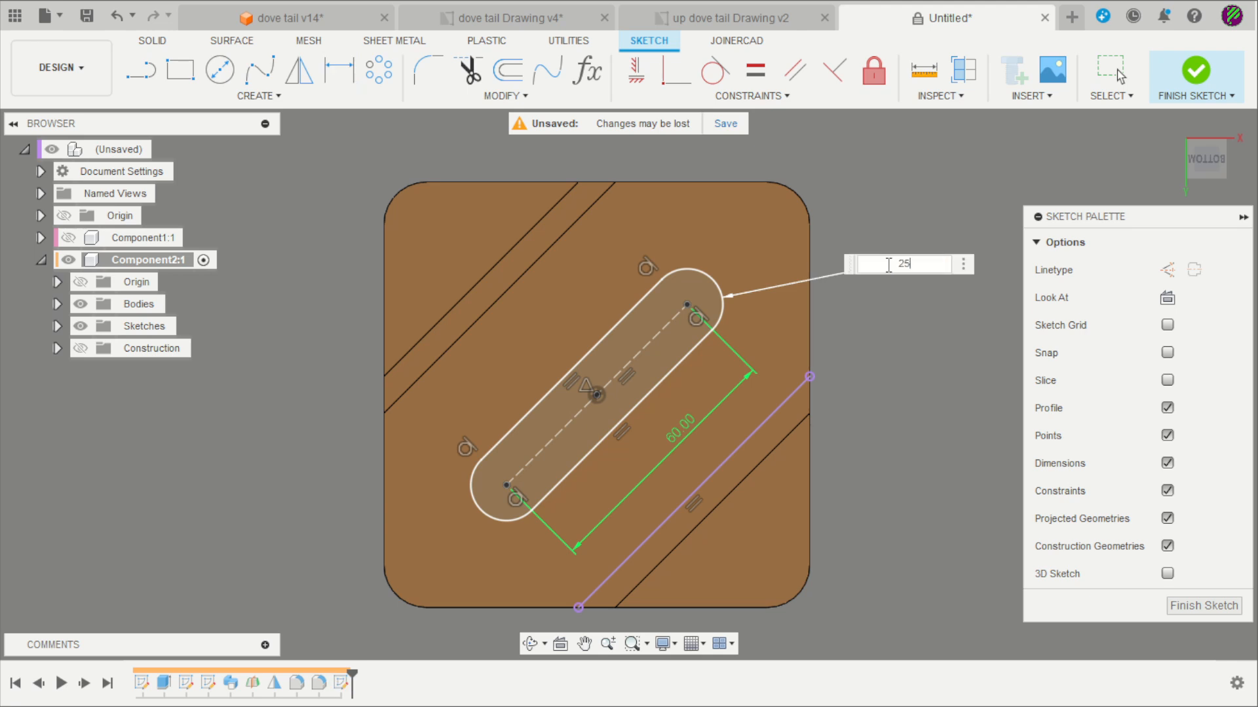
{"action": "type", "text": "25"}
{"action": "key", "text": "Return"}
{"action": "scroll", "coordinate": [886, 252], "scroll_direction": "down", "scroll_amount": 1}
{"action": "left_click", "coordinate": [1199, 70]}
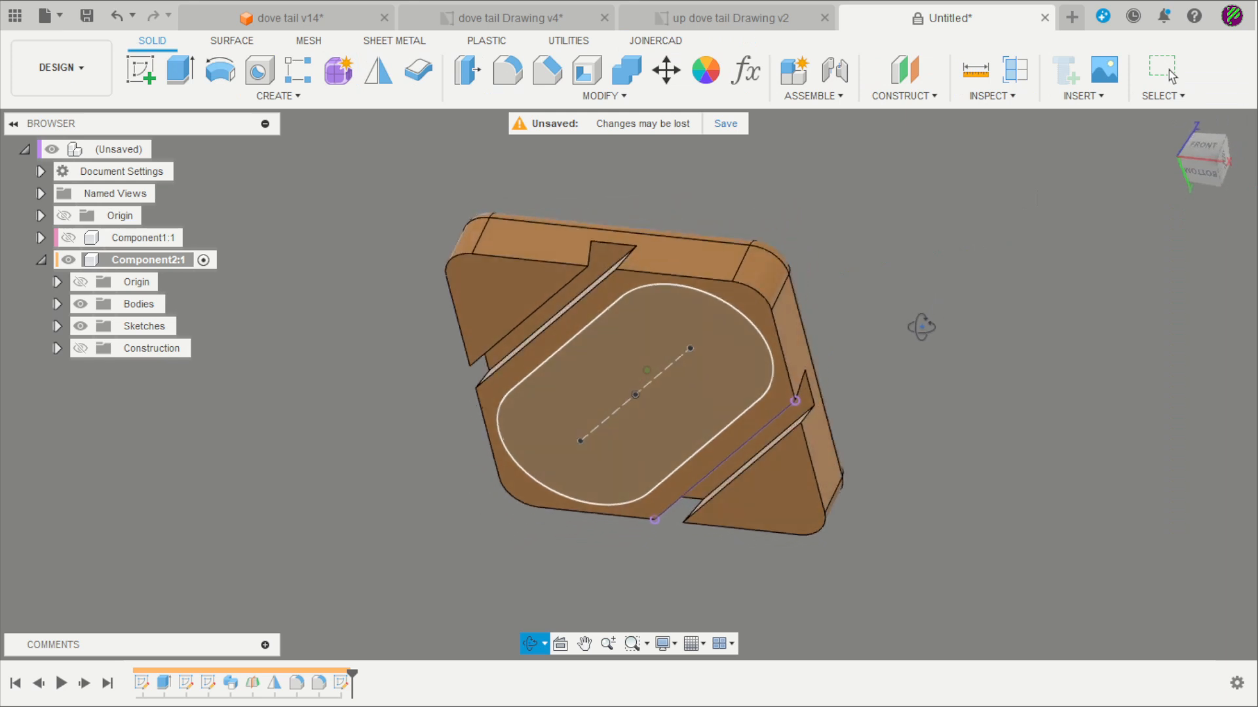
- Extrude the slot profile -18 mm into the block as a cut to form the pocket
{"action": "key", "text": "e"}
{"action": "left_click", "coordinate": [616, 409]}
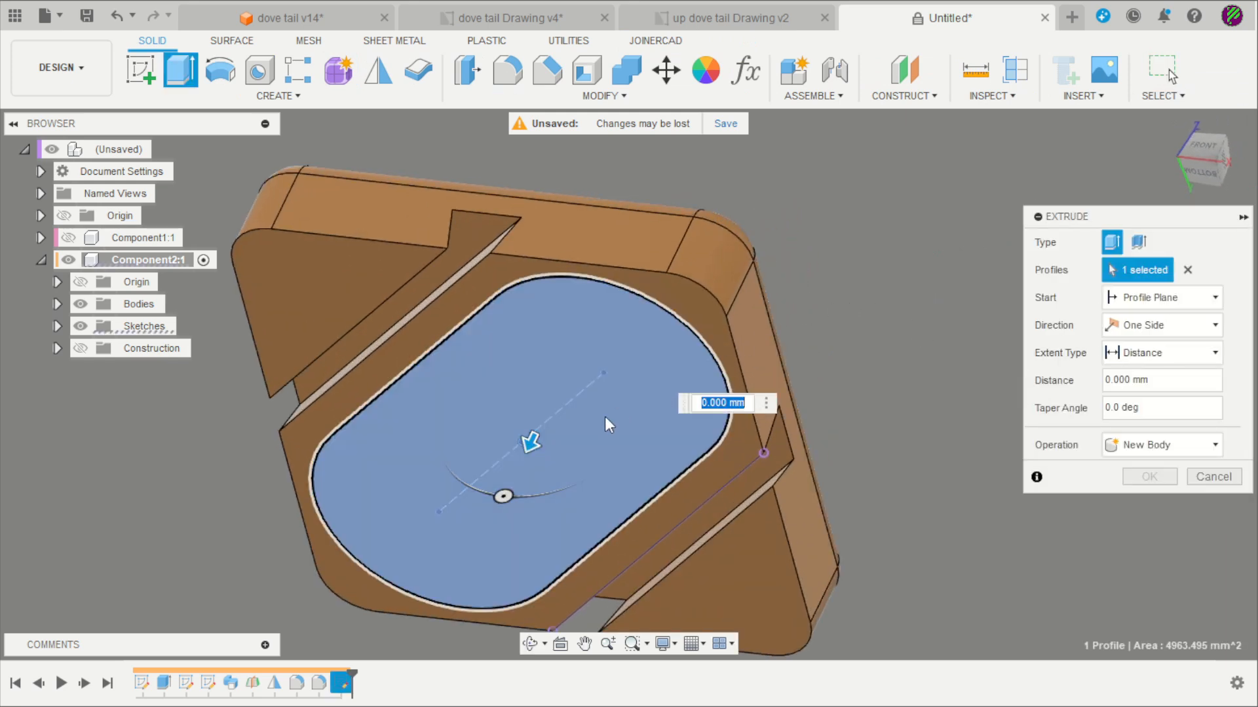
{"action": "left_click_drag", "start_coordinate": [541, 447], "coordinate": [546, 405]}
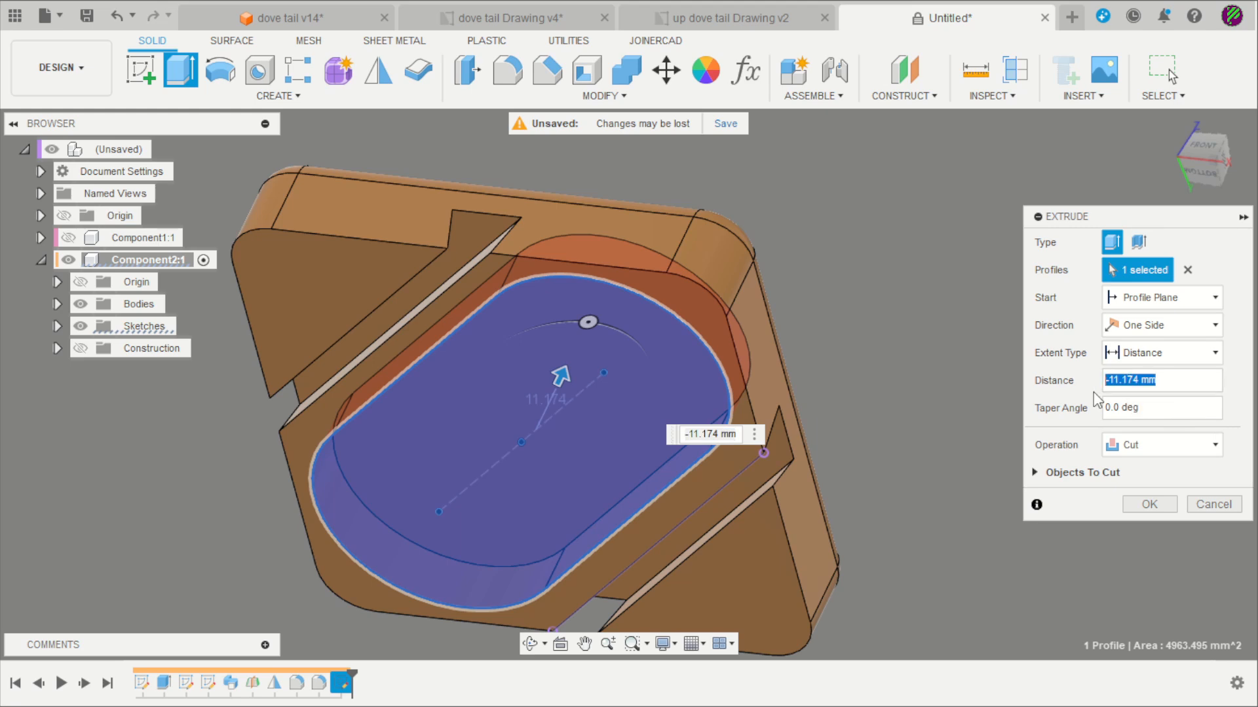
{"action": "type", "text": "-18"}
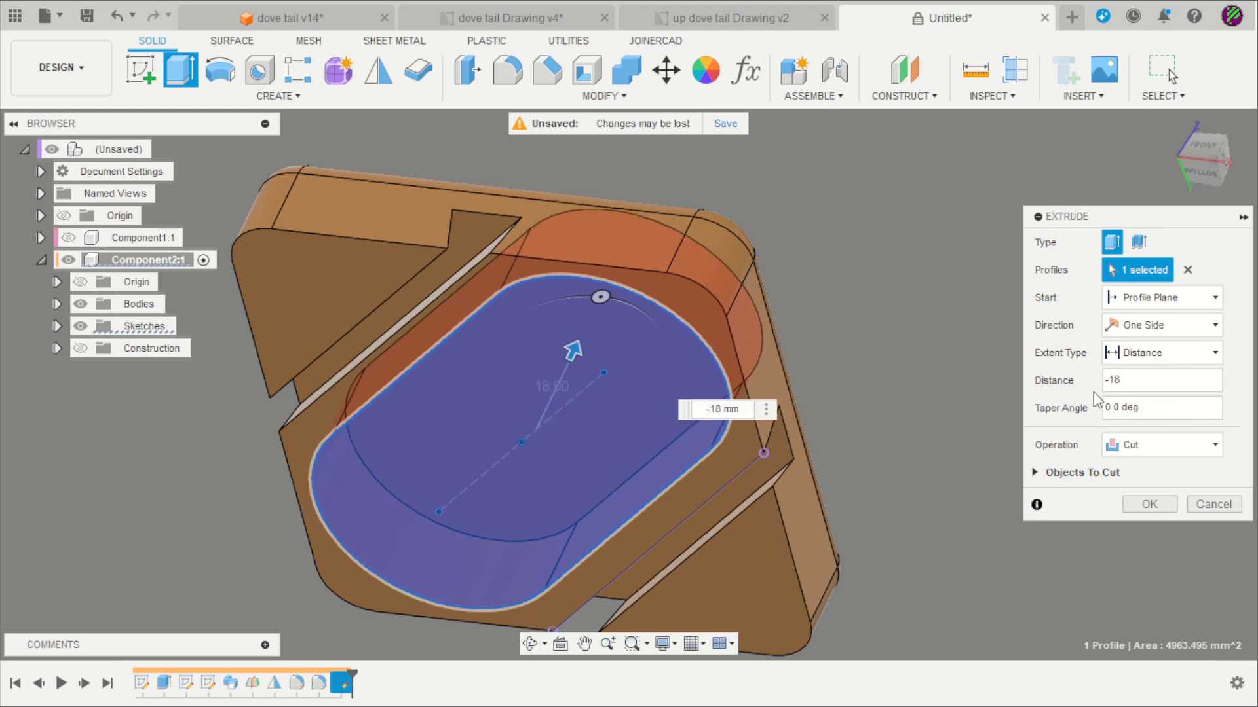
{"action": "key", "text": "Return"}
- Fillet the edge loop around the pocket's floor with a 5 mm radius
{"action": "scroll", "coordinate": [948, 412], "scroll_direction": "down", "scroll_amount": 2}
{"action": "middle_click_drag", "start_coordinate": [896, 421], "coordinate": [939, 407], "text": "shift"}
{"action": "scroll", "coordinate": [939, 407], "scroll_direction": "up", "scroll_amount": 3}
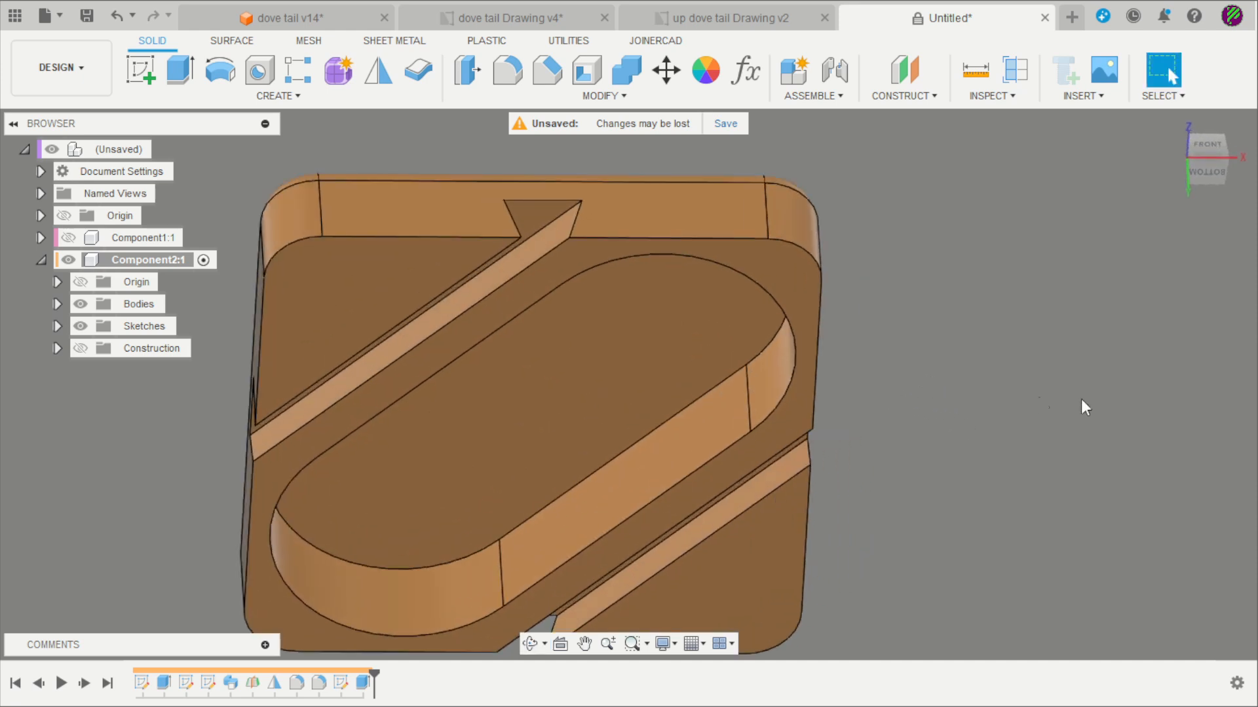
{"action": "key", "text": "f"}
{"action": "left_click", "coordinate": [689, 405]}
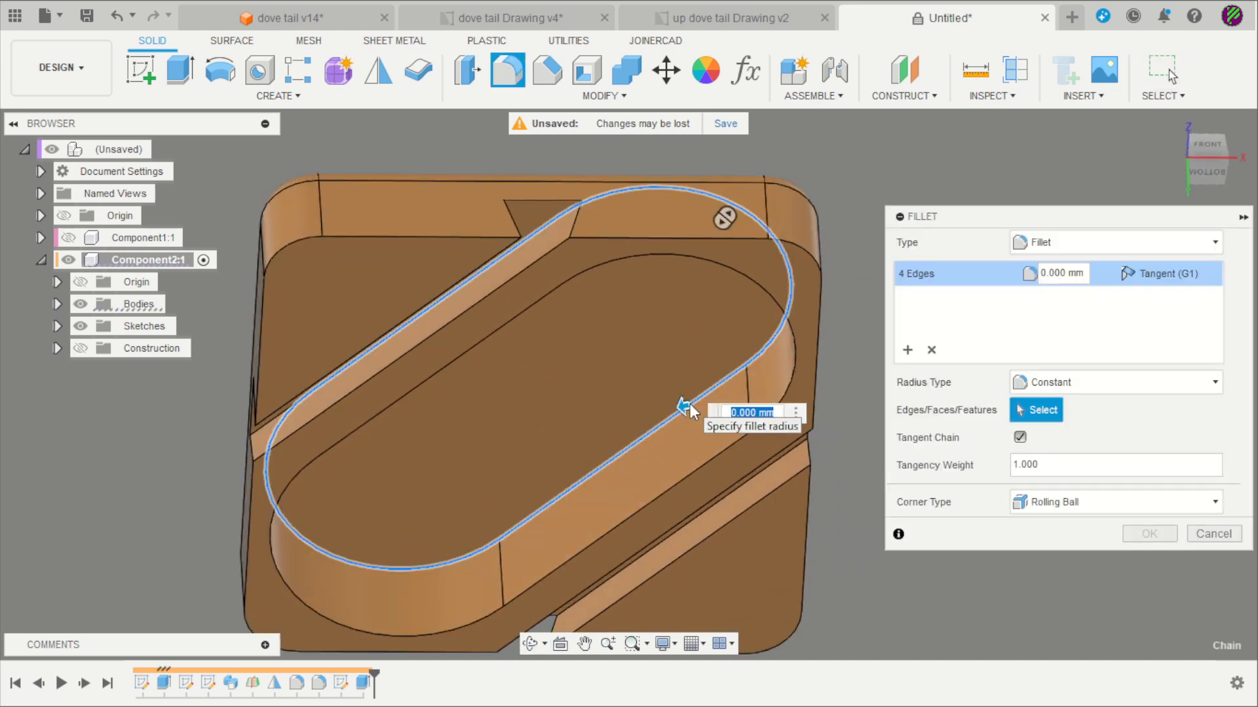
{"action": "type", "text": "5"}
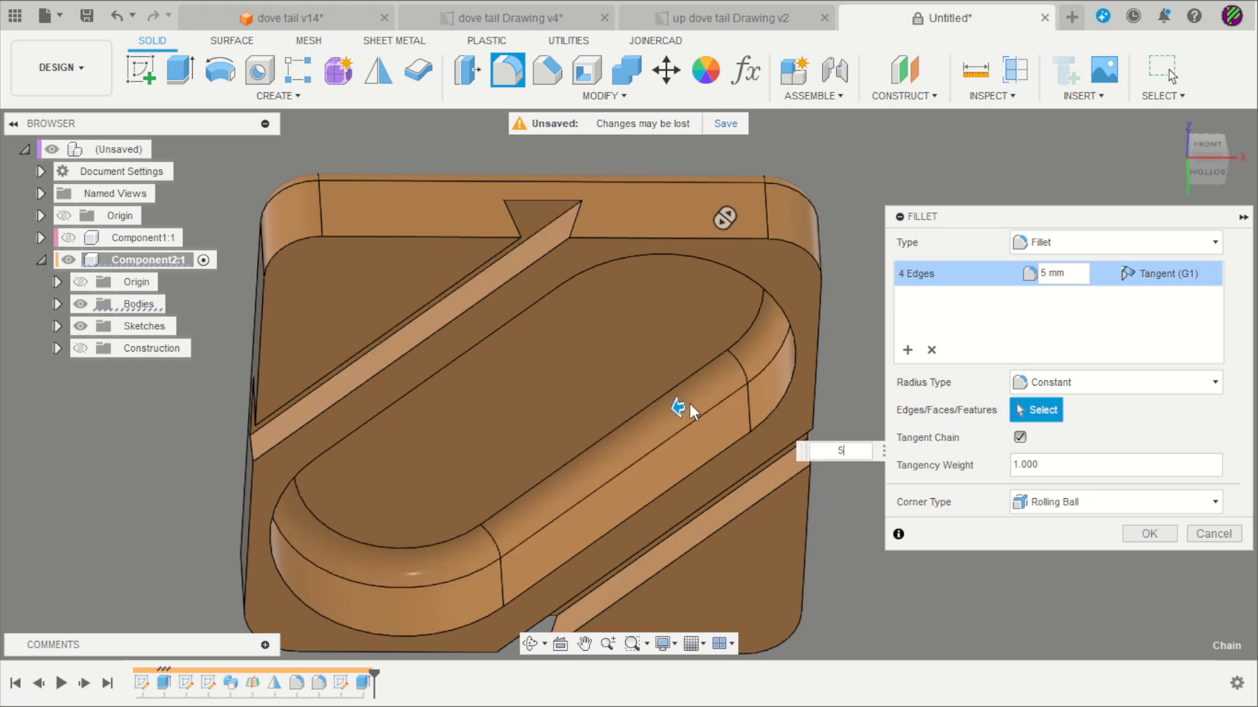
{"action": "key", "text": "Return"}
- Fillet the pocket's opening edge loop on the block's underside
{"action": "key", "text": "f"}
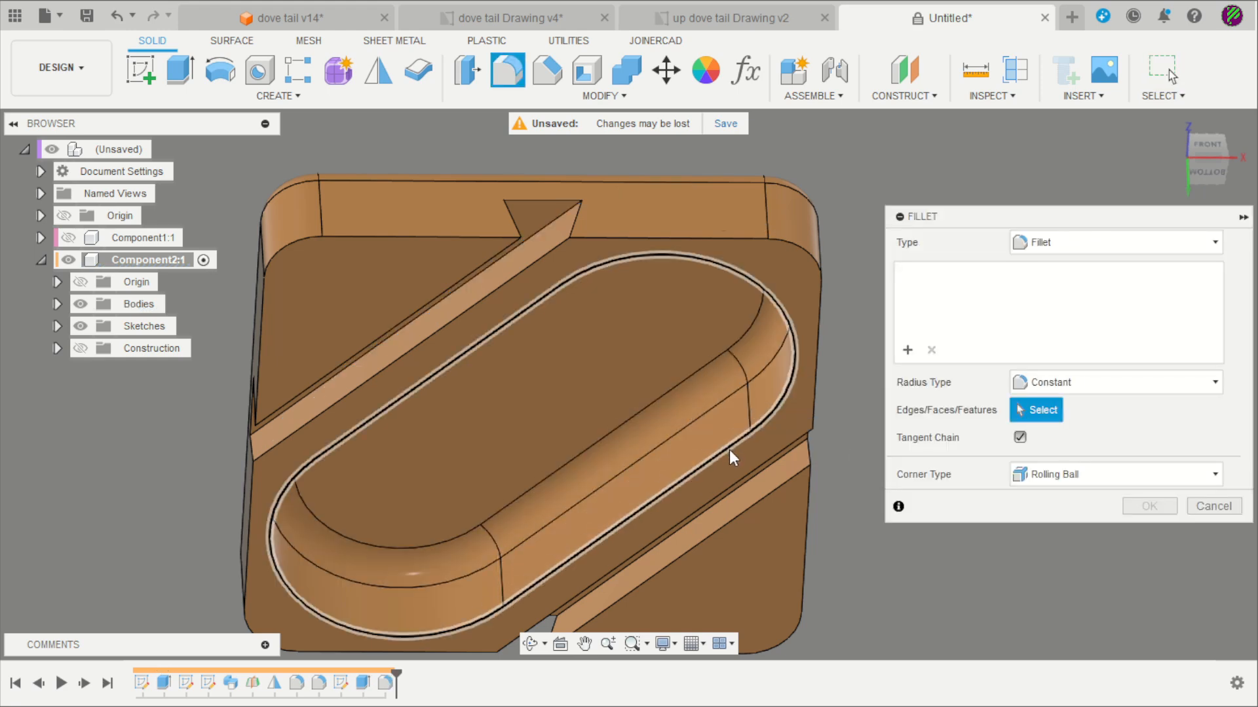
{"action": "left_click", "coordinate": [729, 449]}
{"action": "key", "text": "Return"}
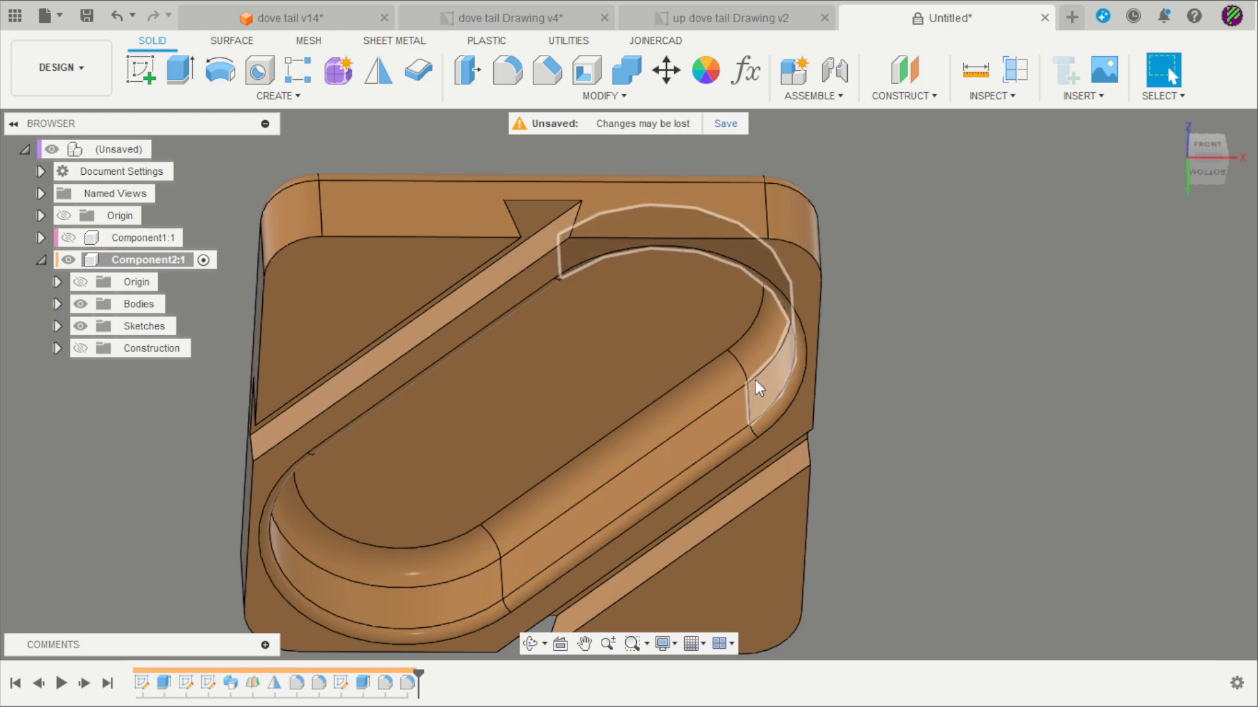
- Fillet the eight long edges of the two dovetail grooves with a 1 mm radius
{"action": "scroll", "coordinate": [793, 257], "scroll_direction": "down", "scroll_amount": 3}
{"action": "middle_click_drag", "start_coordinate": [792, 257], "coordinate": [927, 329], "text": "shift"}
{"action": "scroll", "coordinate": [672, 171], "scroll_direction": "up", "scroll_amount": 5}
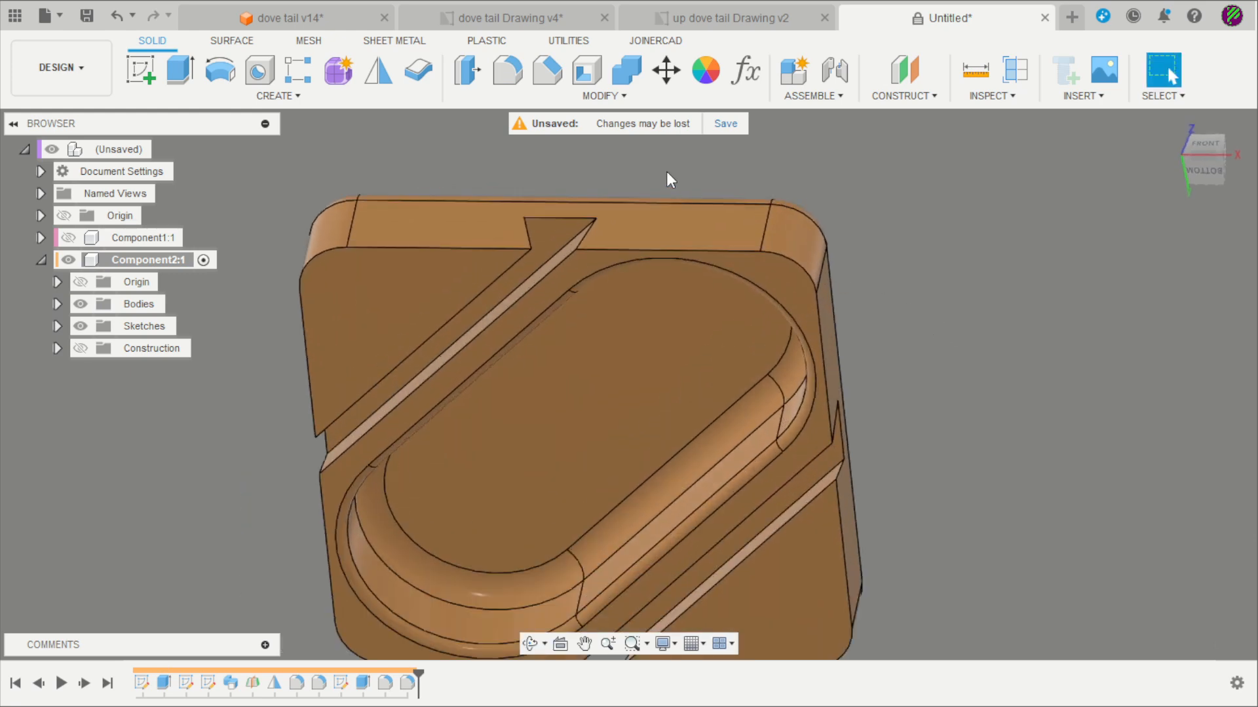
{"action": "key", "text": "f"}
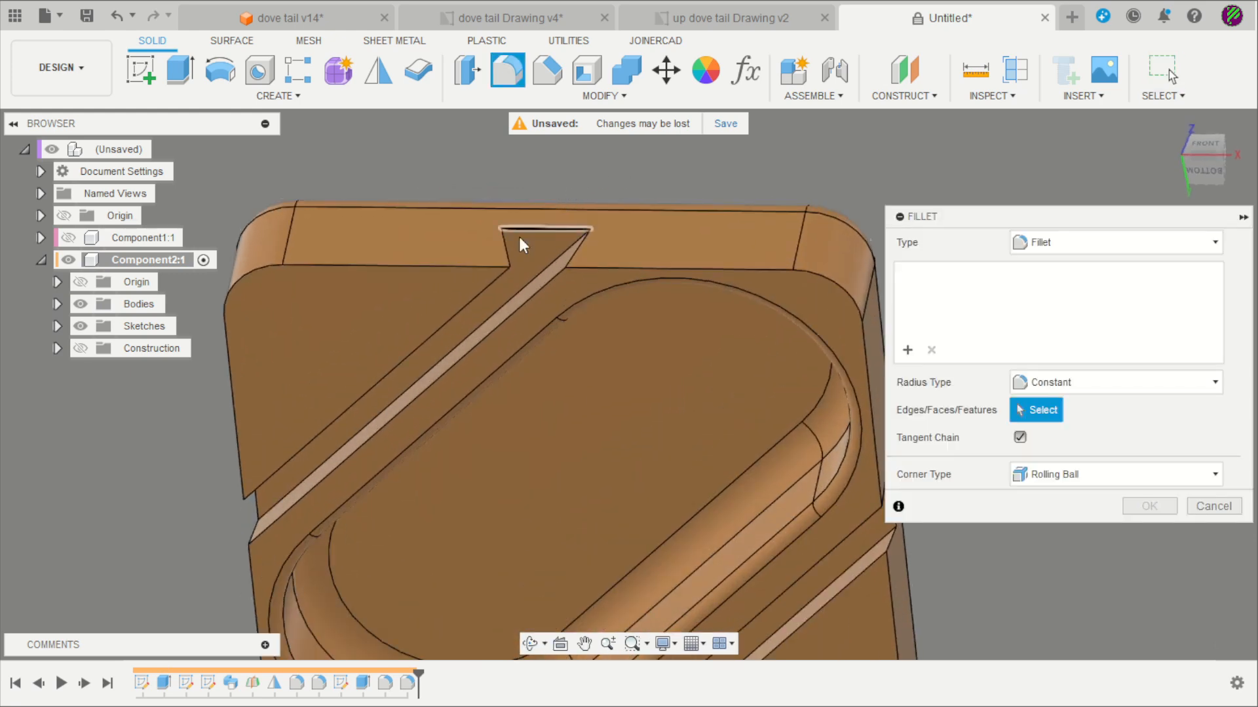
{"action": "left_click", "coordinate": [481, 296]}
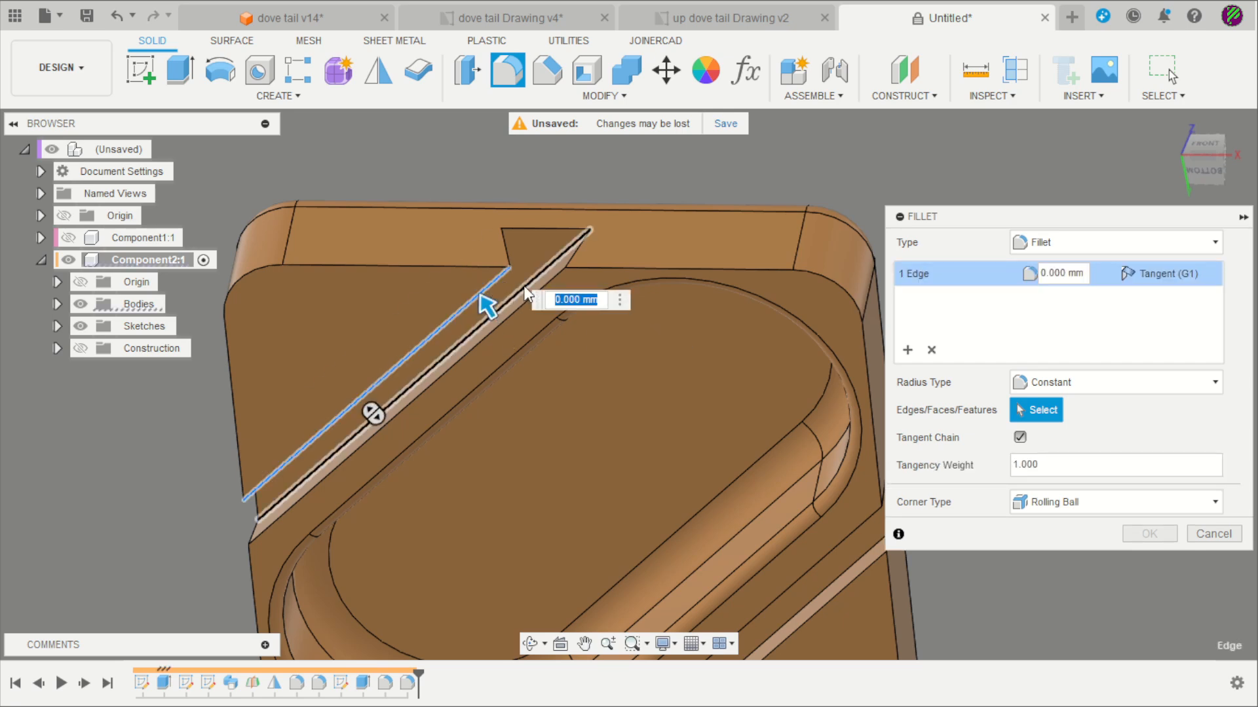
{"action": "left_click", "coordinate": [524, 304]}
{"action": "left_click", "coordinate": [609, 298]}
{"action": "middle_click_drag", "start_coordinate": [609, 298], "coordinate": [553, 275], "text": "shift"}
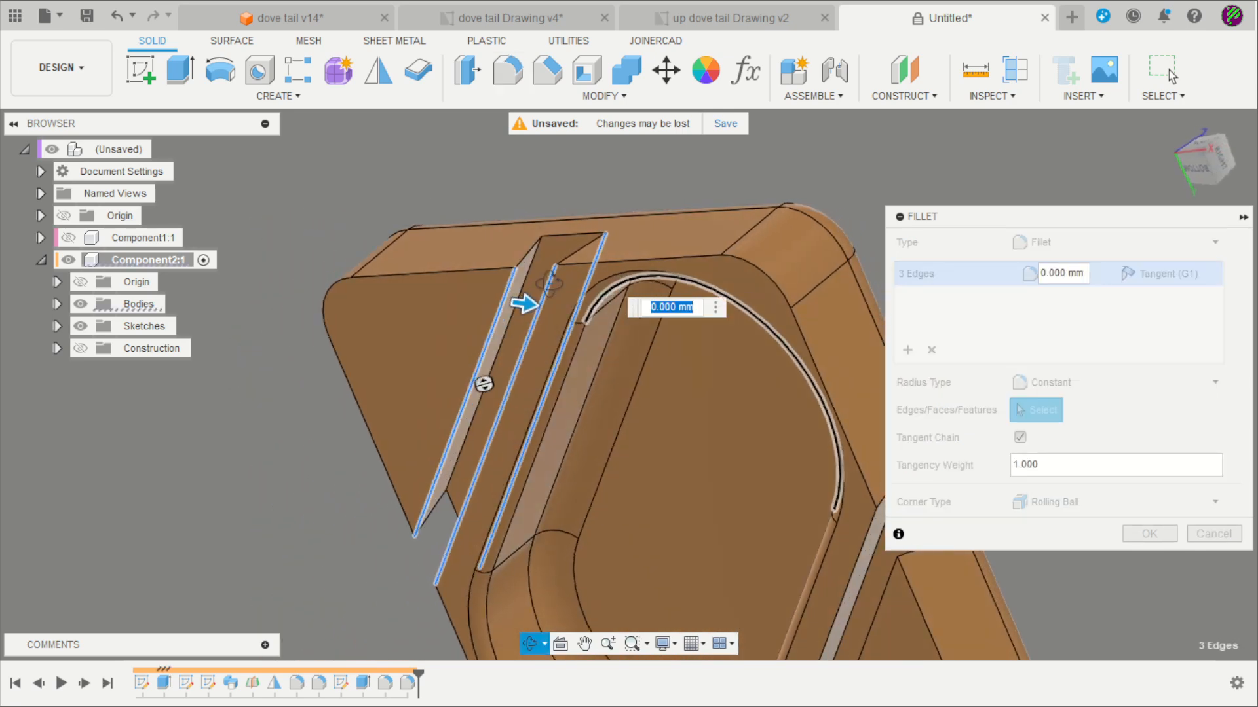
{"action": "left_click", "coordinate": [533, 276]}
{"action": "scroll", "coordinate": [521, 210], "scroll_direction": "down", "scroll_amount": 3}
{"action": "scroll", "coordinate": [741, 387], "scroll_direction": "up", "scroll_amount": 5}
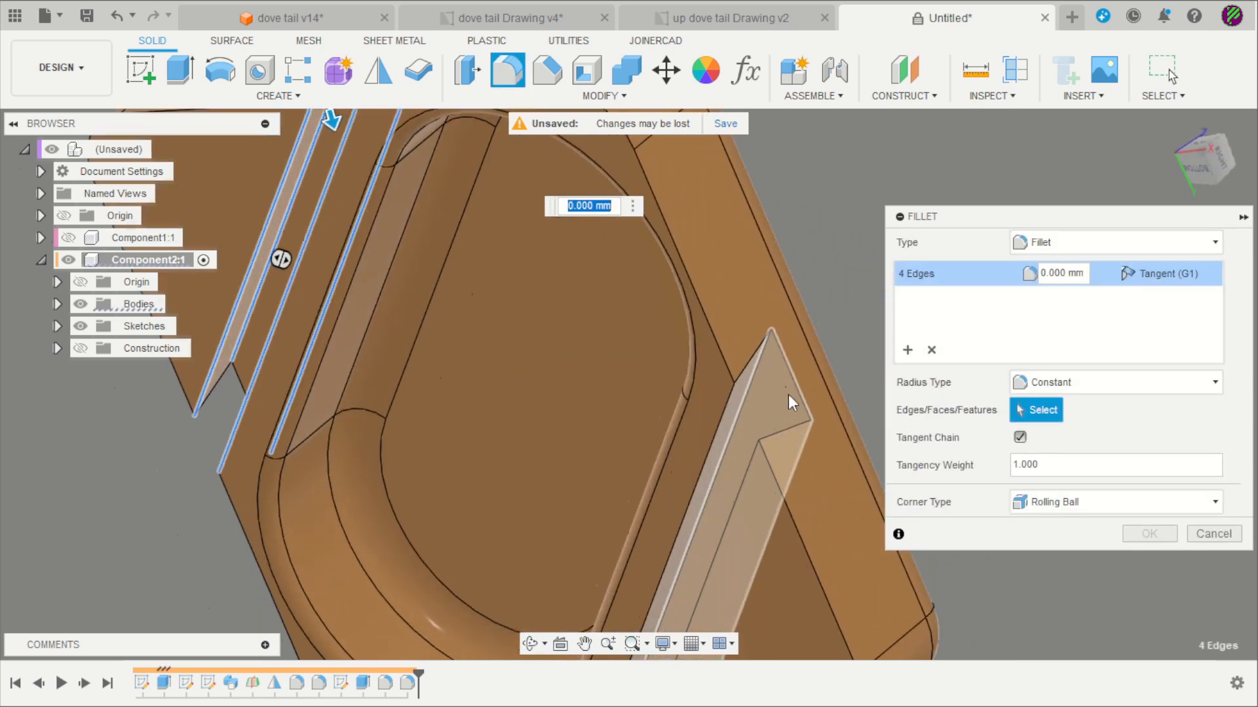
{"action": "left_click", "coordinate": [712, 402]}
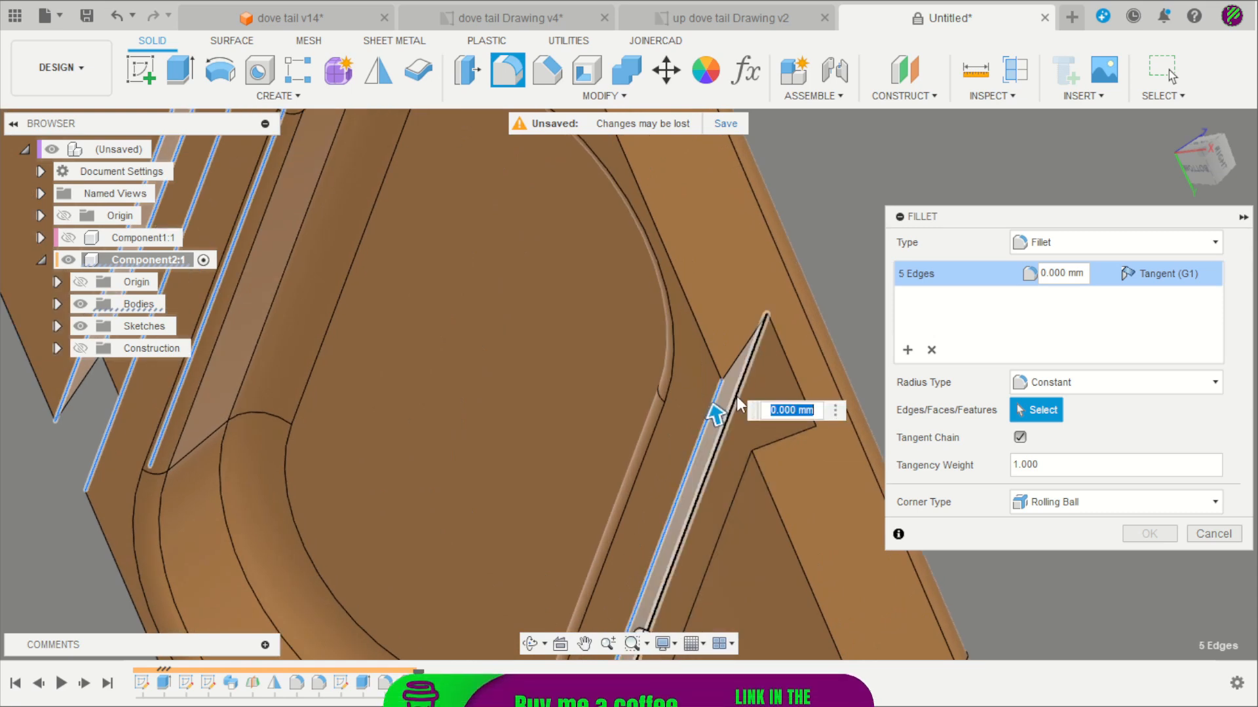
{"action": "left_click", "coordinate": [735, 400]}
{"action": "left_click", "coordinate": [802, 460]}
{"action": "left_click", "coordinate": [747, 477]}
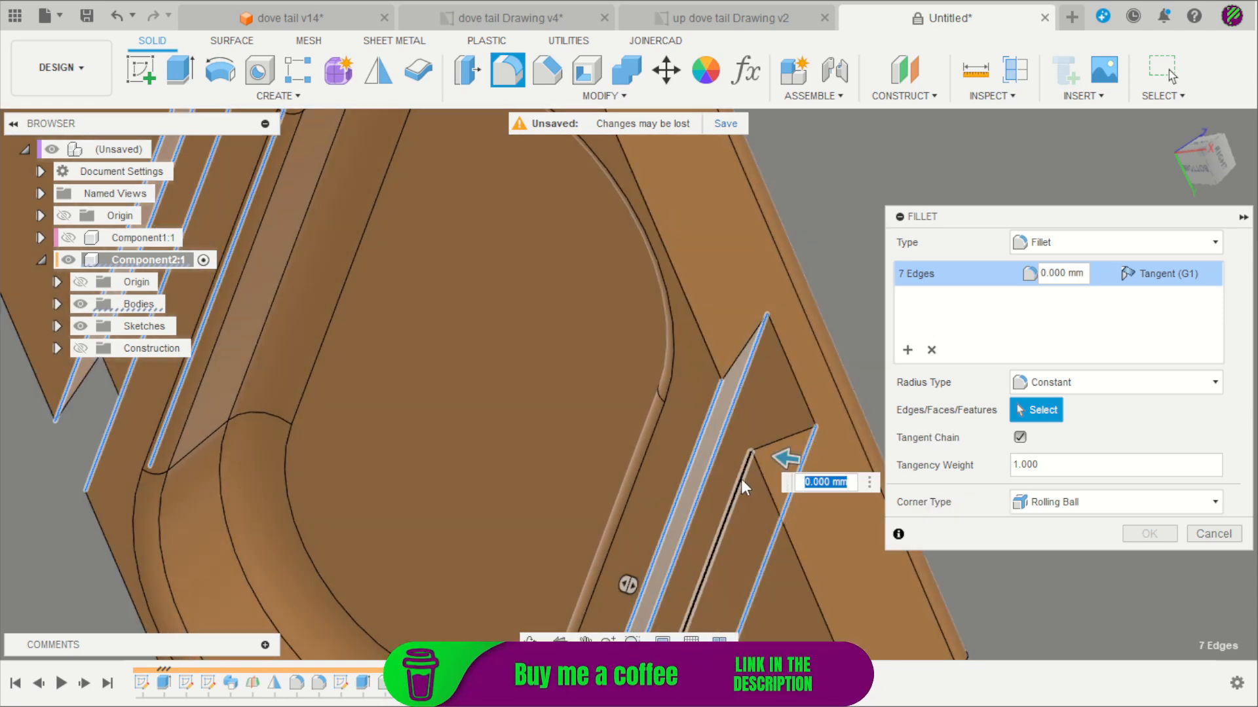
{"action": "type", "text": "1"}
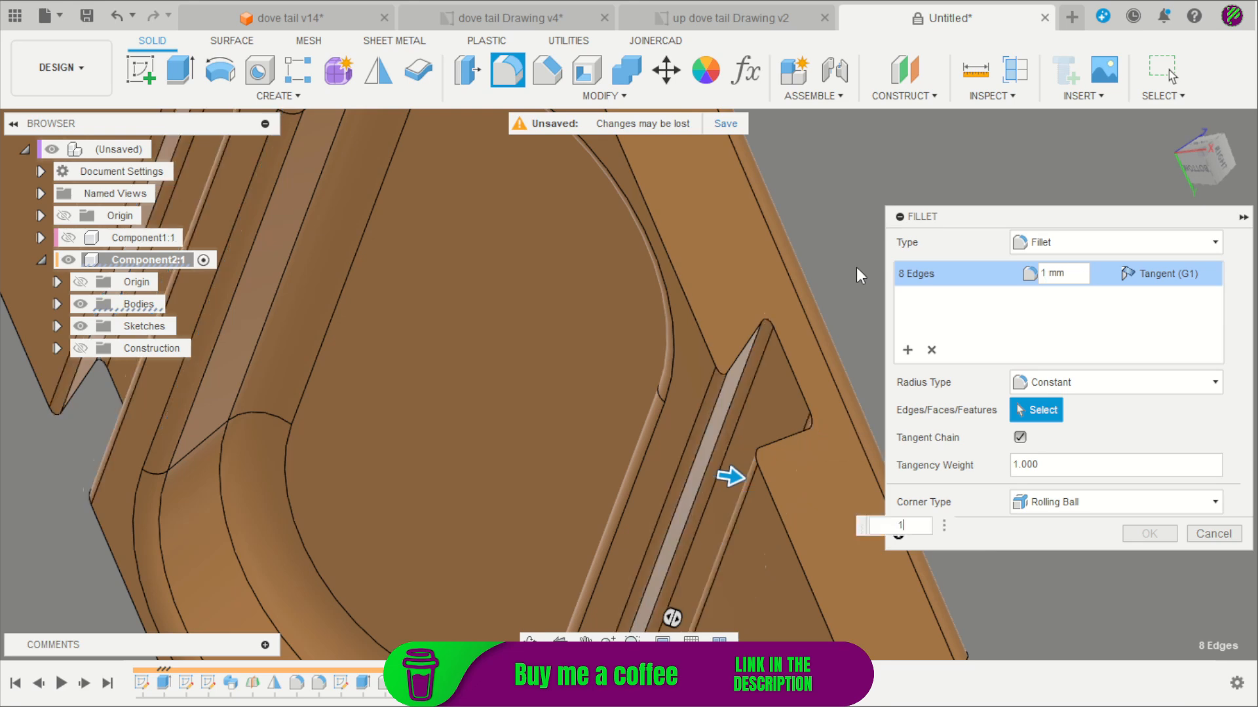
{"action": "key", "text": "Return"}
- Activate the top-level assembly and show Component1 together with Component2
{"action": "scroll", "coordinate": [847, 243], "scroll_direction": "down", "scroll_amount": 3}
{"action": "scroll", "coordinate": [856, 252], "scroll_direction": "down", "scroll_amount": 2}
{"action": "middle_click_drag", "start_coordinate": [863, 258], "coordinate": [819, 335], "text": "shift"}
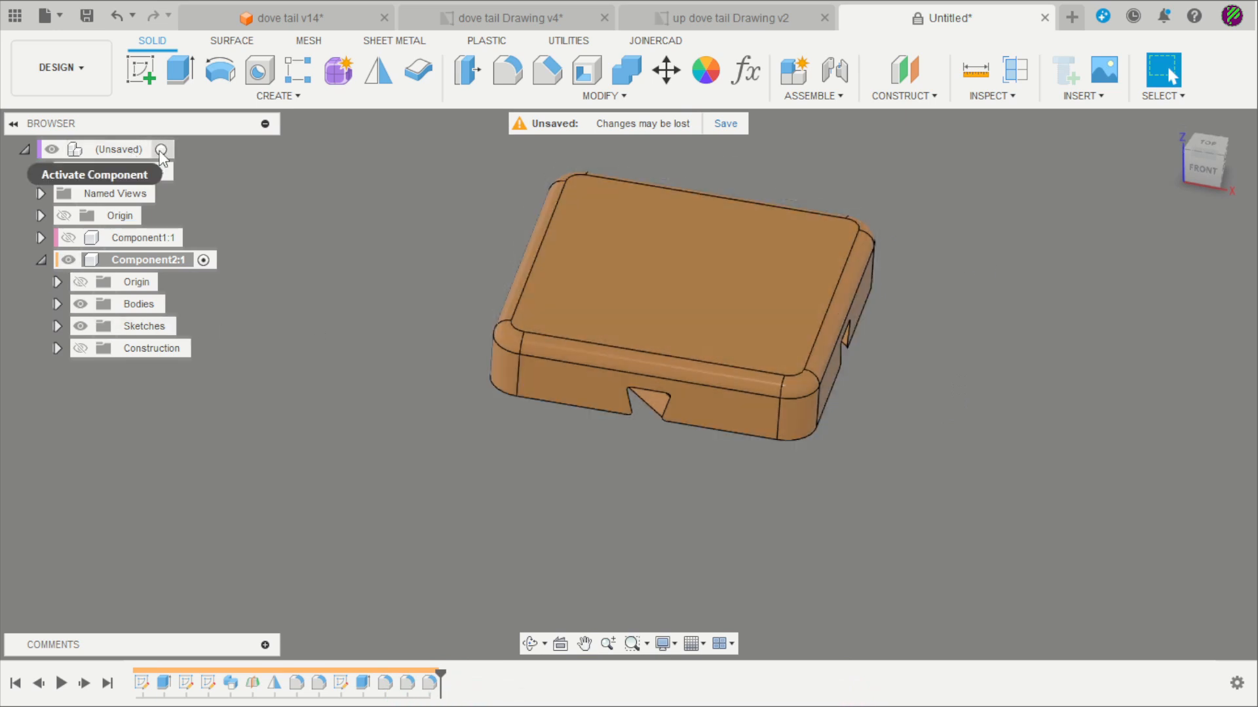
{"action": "left_click", "coordinate": [165, 149]}
{"action": "left_click", "coordinate": [69, 238]}
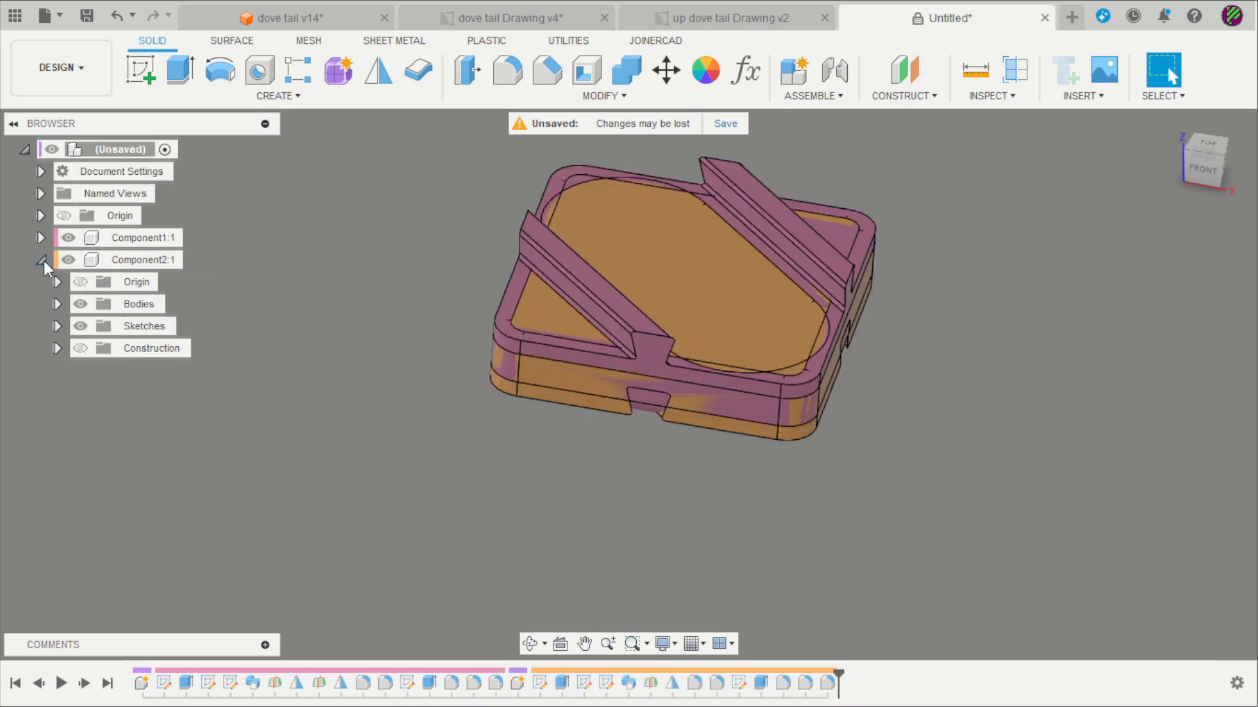
{"action": "left_click", "coordinate": [42, 260]}
- Ground Component1 so that it stays fixed in the assembly
{"action": "scroll", "coordinate": [420, 458], "scroll_direction": "down", "scroll_amount": 3}
{"action": "right_click", "coordinate": [133, 244]}
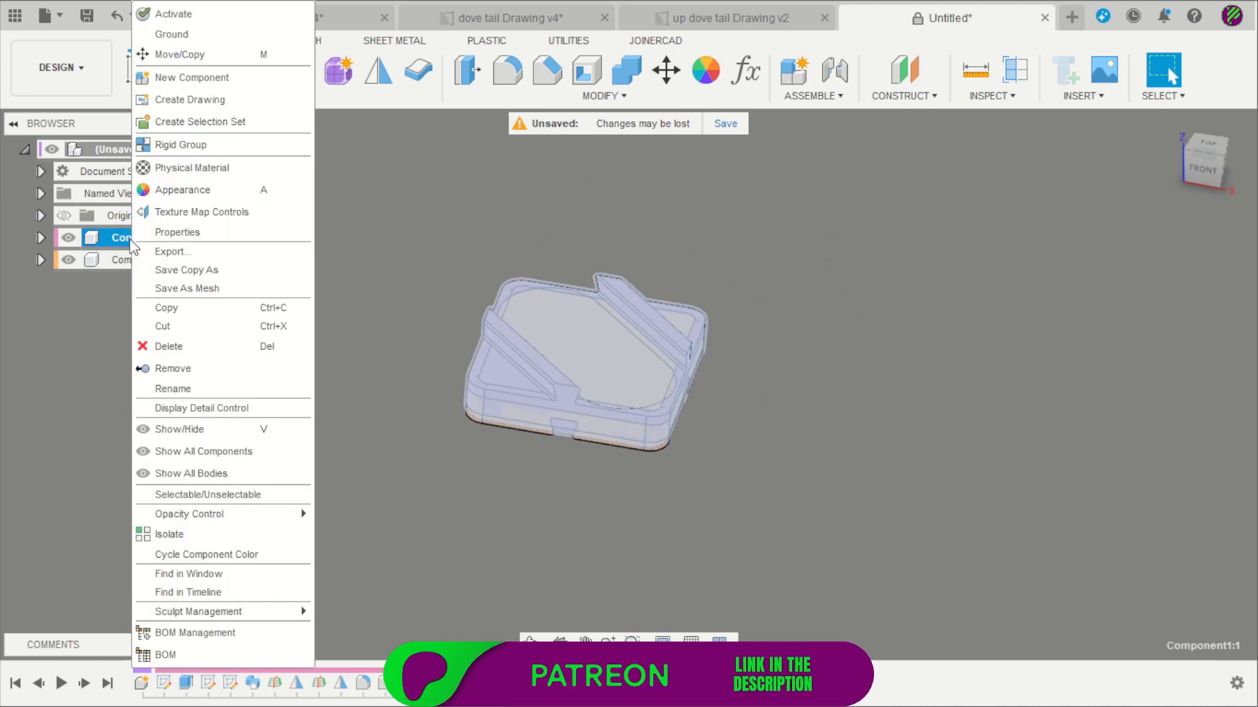
{"action": "left_click", "coordinate": [173, 14]}
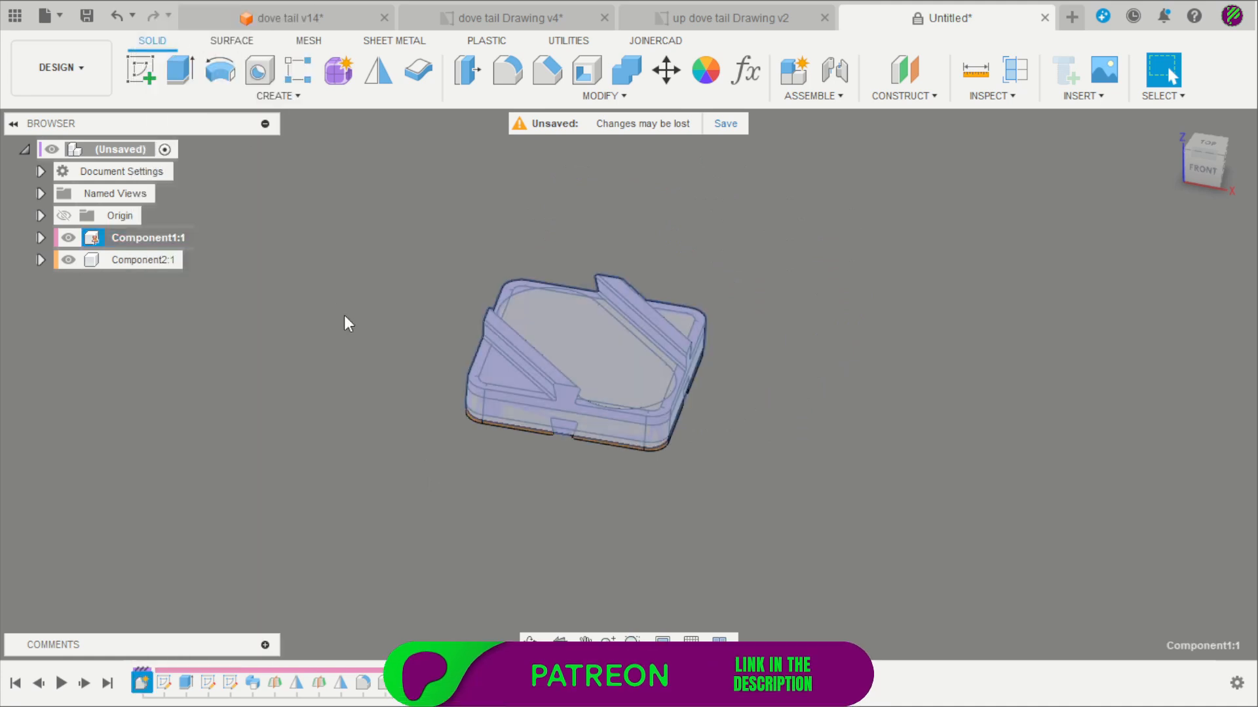
- Move Component2 upward, clear of the grounded Component1
{"action": "scroll", "coordinate": [528, 419], "scroll_direction": "up", "scroll_amount": 3}
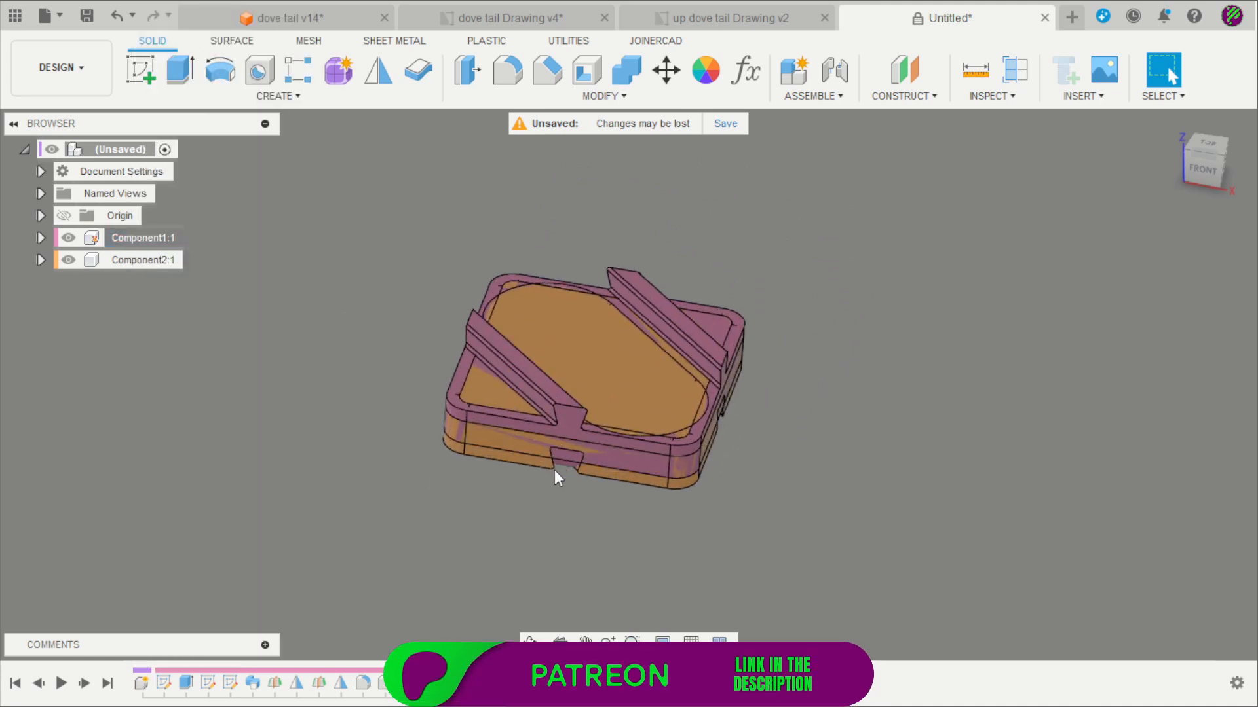
{"action": "left_click_drag", "start_coordinate": [549, 465], "coordinate": [560, 307]}
{"action": "middle_click_drag", "start_coordinate": [849, 336], "coordinate": [733, 363], "text": "shift"}
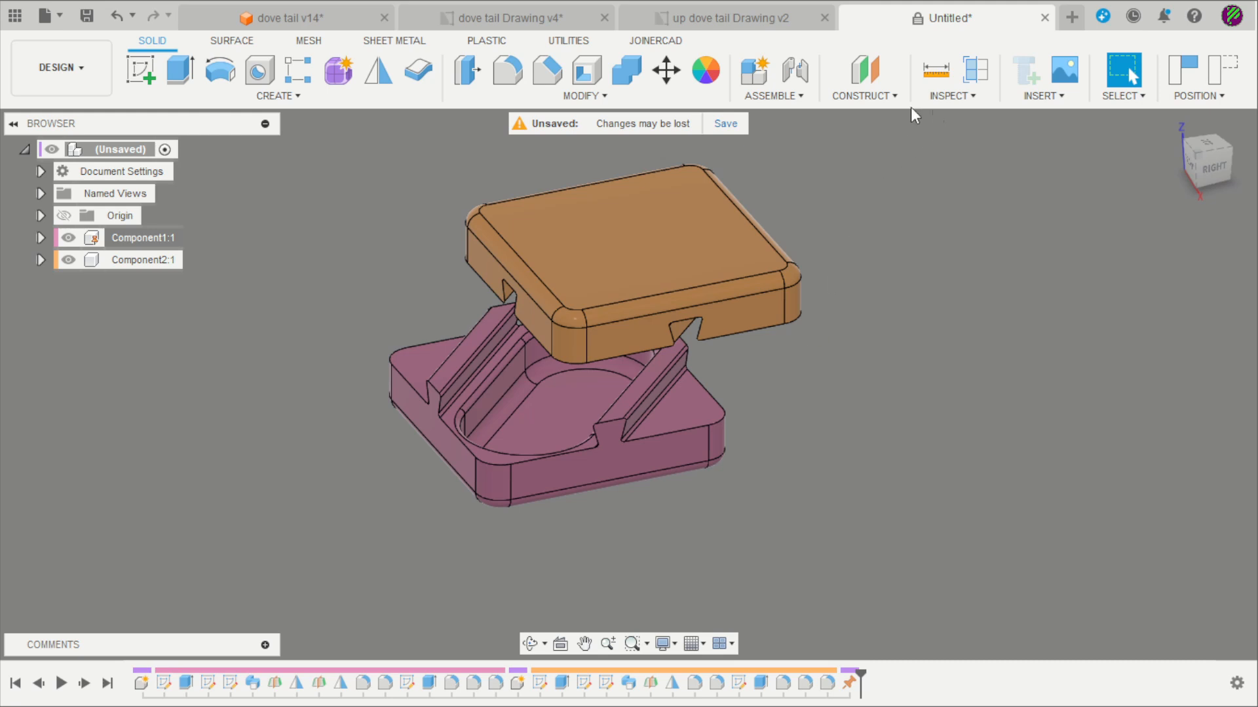
- Start a joint for the two components and set its motion type to Slider
{"action": "left_click", "coordinate": [796, 70]}
{"action": "left_click", "coordinate": [1069, 241]}
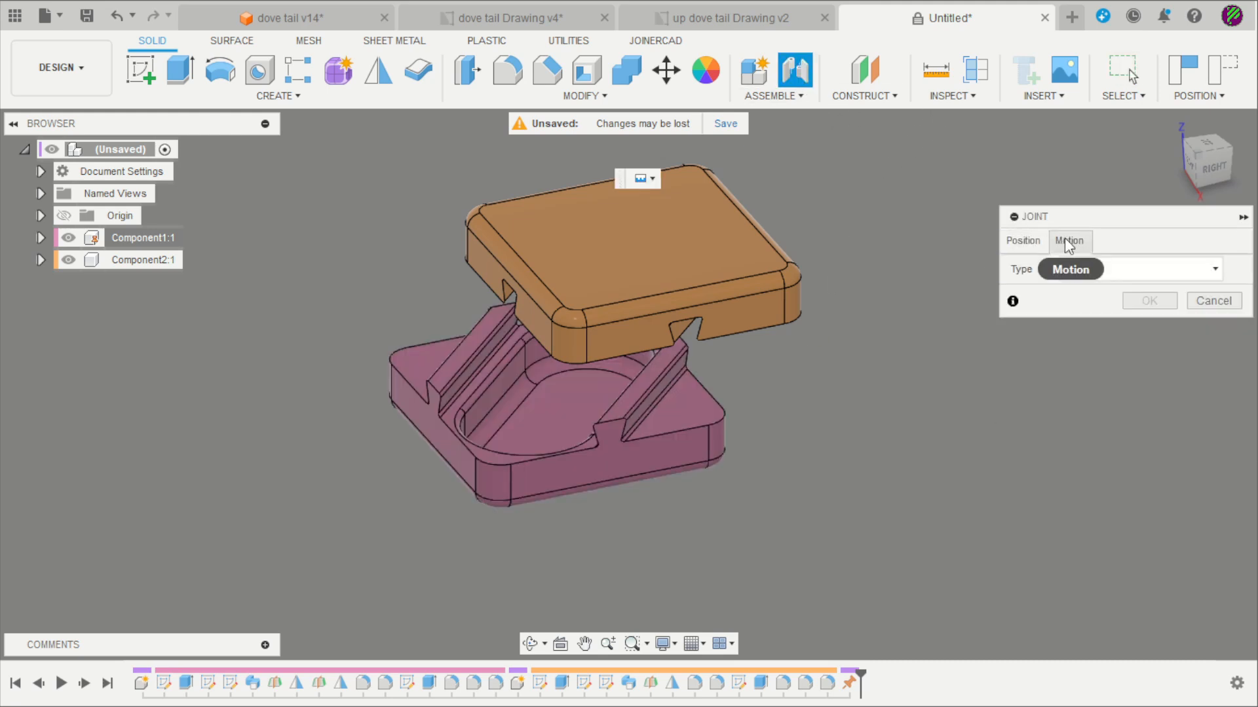
{"action": "left_click", "coordinate": [1119, 273]}
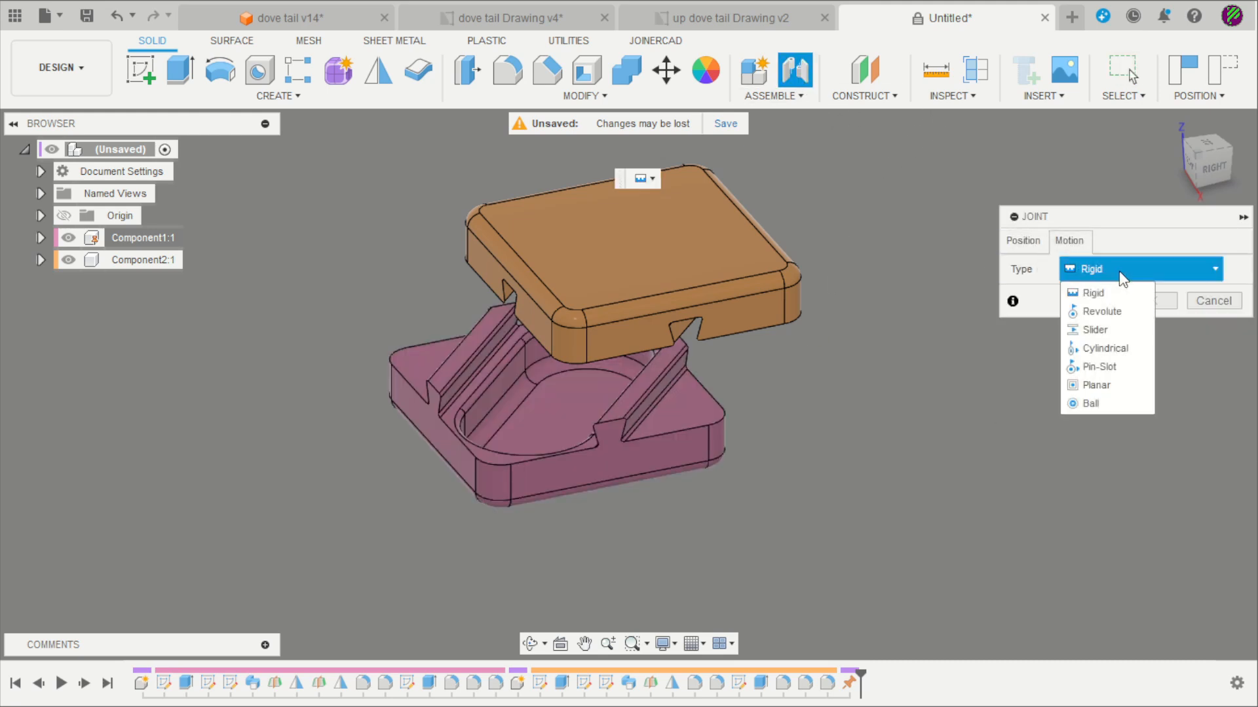
{"action": "left_click", "coordinate": [1095, 329]}
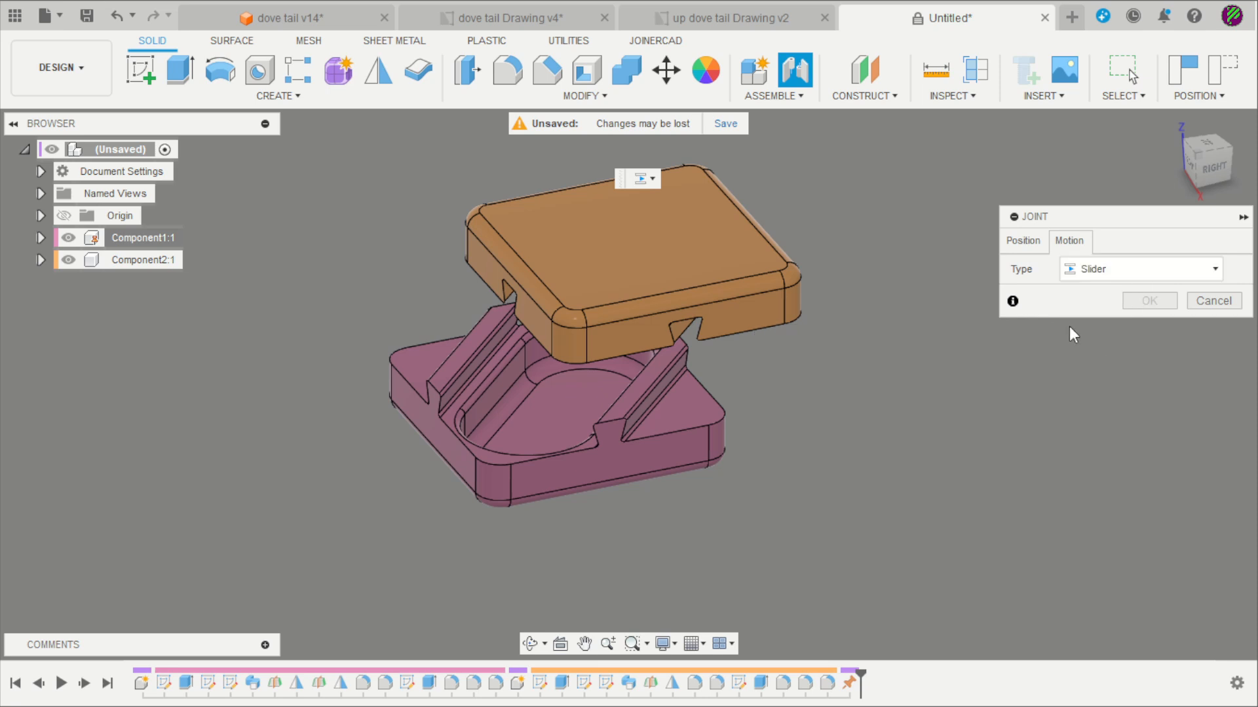
- Place the joint origins at the centre of Component2's top face and the centre of Component1's bottom face
{"action": "left_click", "coordinate": [1027, 241]}
{"action": "scroll", "coordinate": [931, 344], "scroll_direction": "up", "scroll_amount": 2}
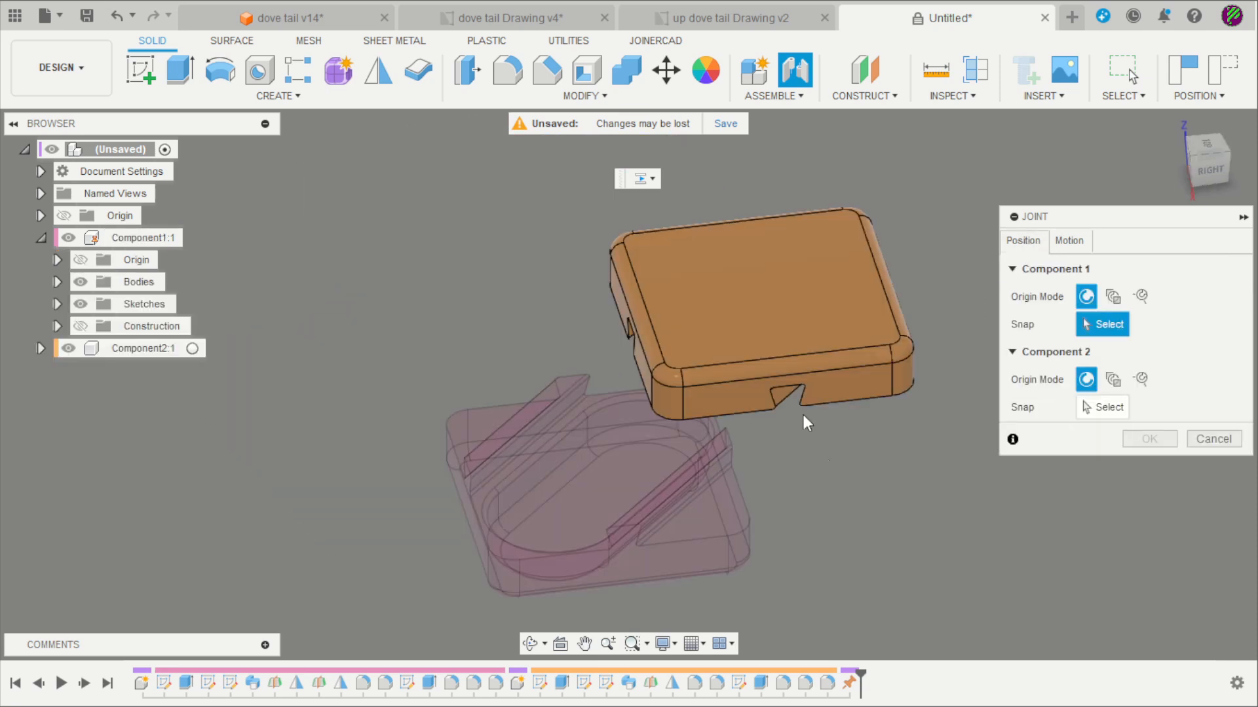
{"action": "scroll", "coordinate": [855, 255], "scroll_direction": "up", "scroll_amount": 1}
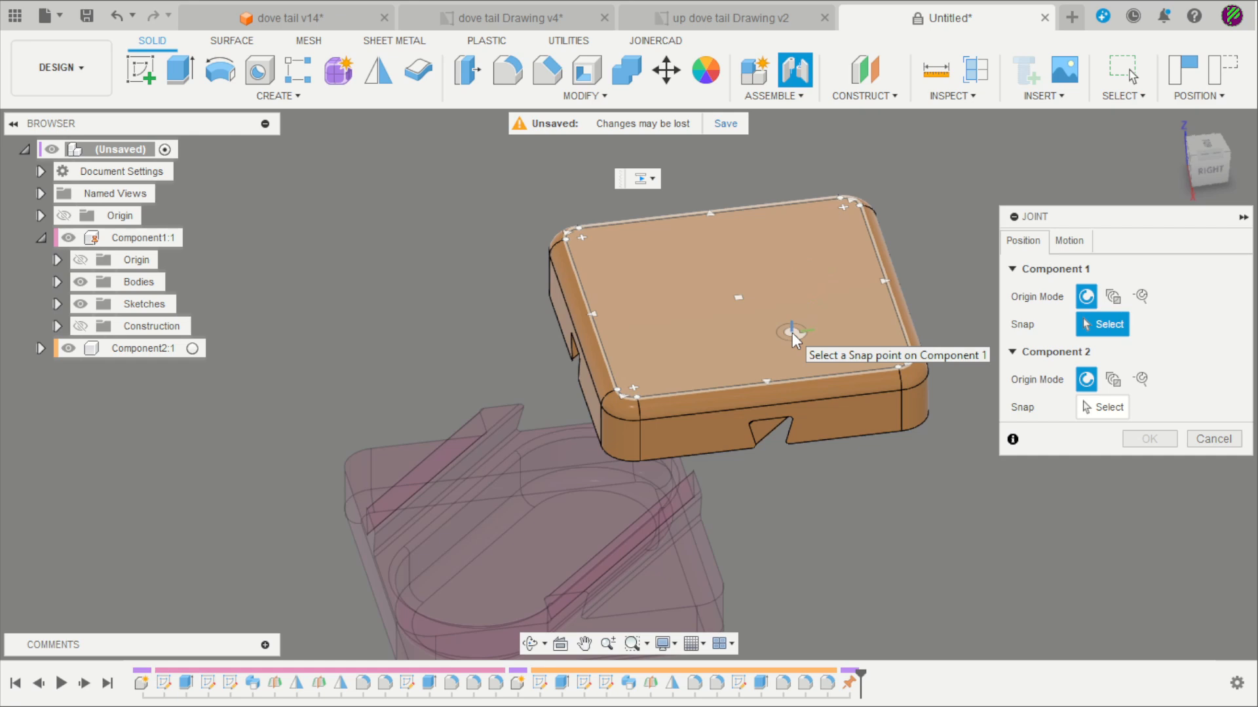
{"action": "left_click", "coordinate": [765, 314]}
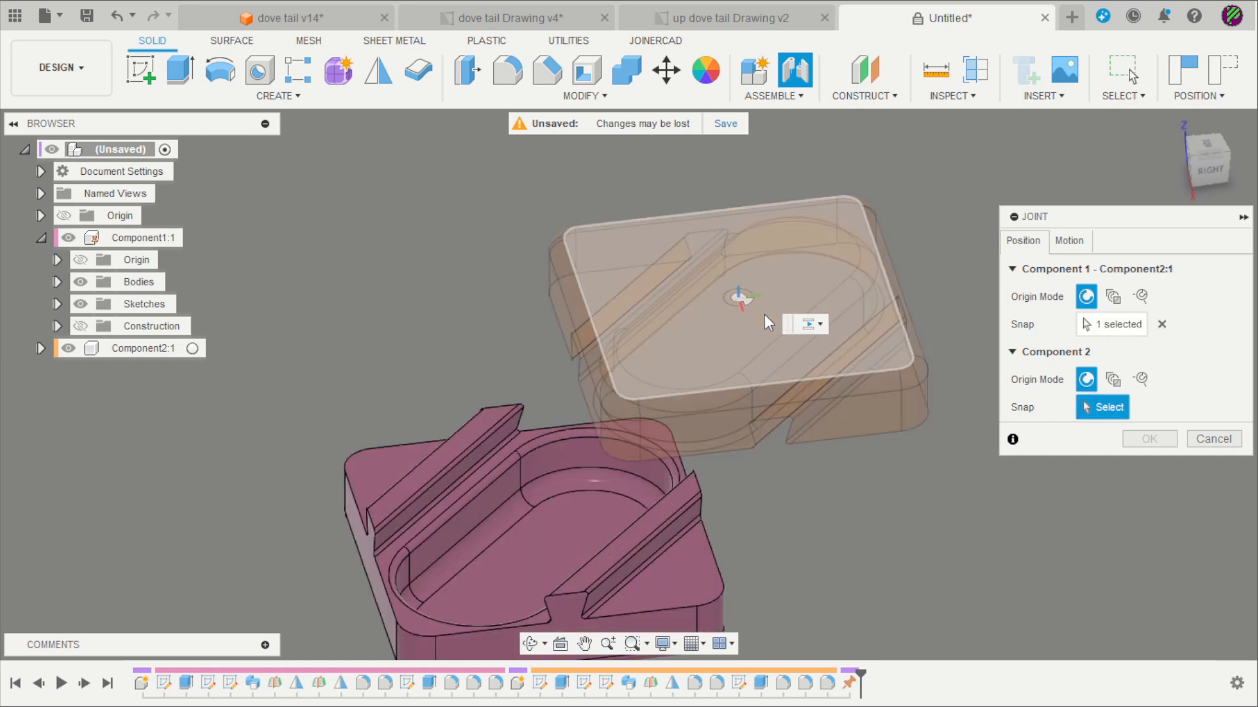
{"action": "middle_click_drag", "start_coordinate": [777, 254], "coordinate": [564, 513], "text": "shift"}
{"action": "left_click", "coordinate": [564, 513]}
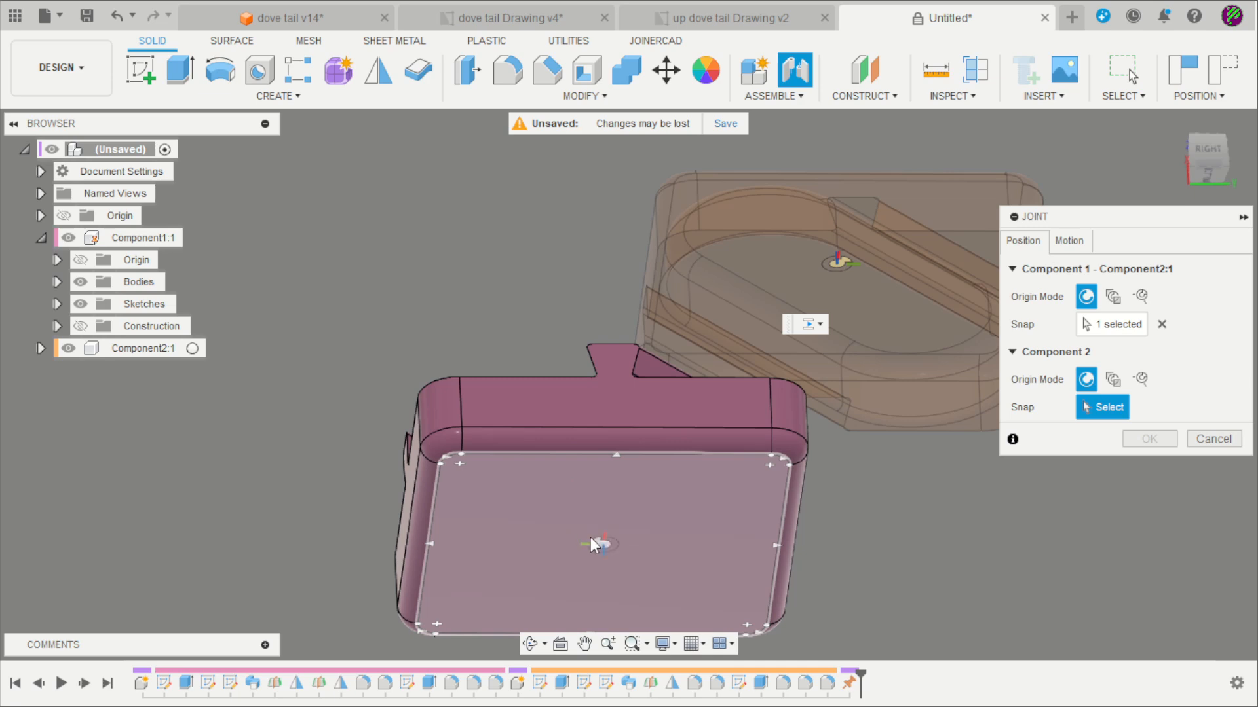
{"action": "middle_click_drag", "start_coordinate": [773, 351], "coordinate": [657, 396], "text": "shift"}
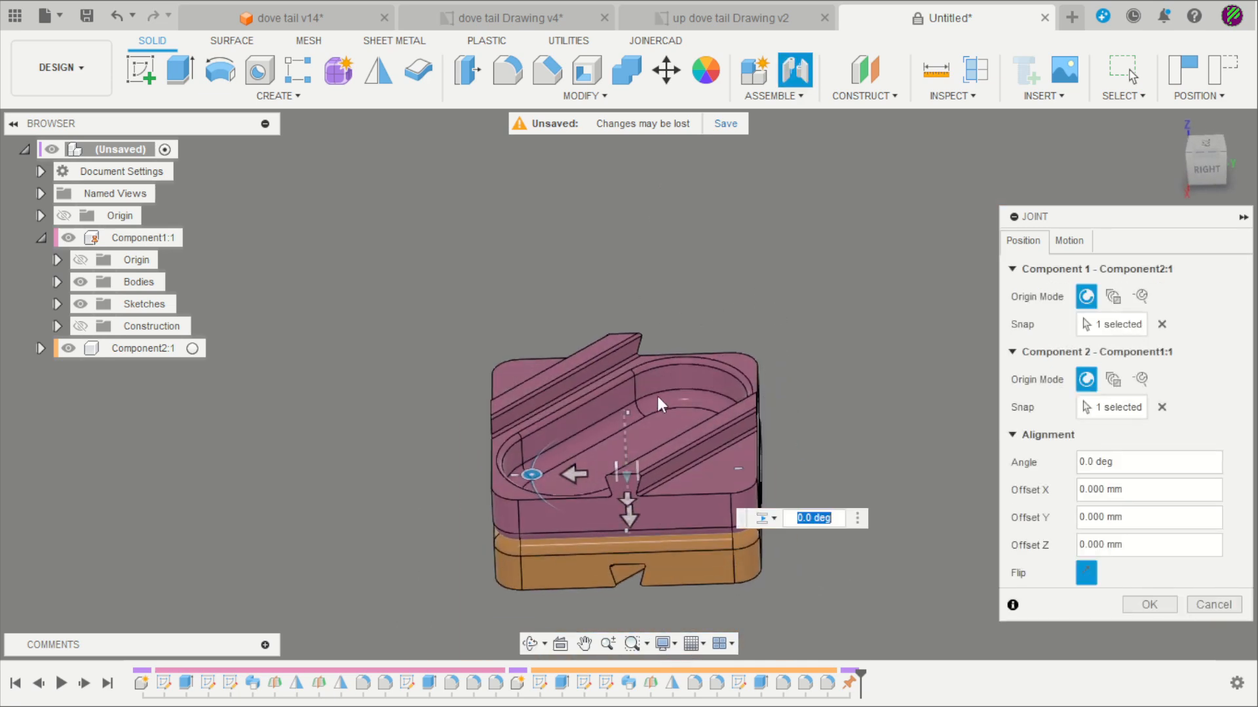
- Set the slide direction to Custom along the straight lower edge of Component1's pocket, parallel to the dovetail rails
{"action": "left_click", "coordinate": [1069, 241]}
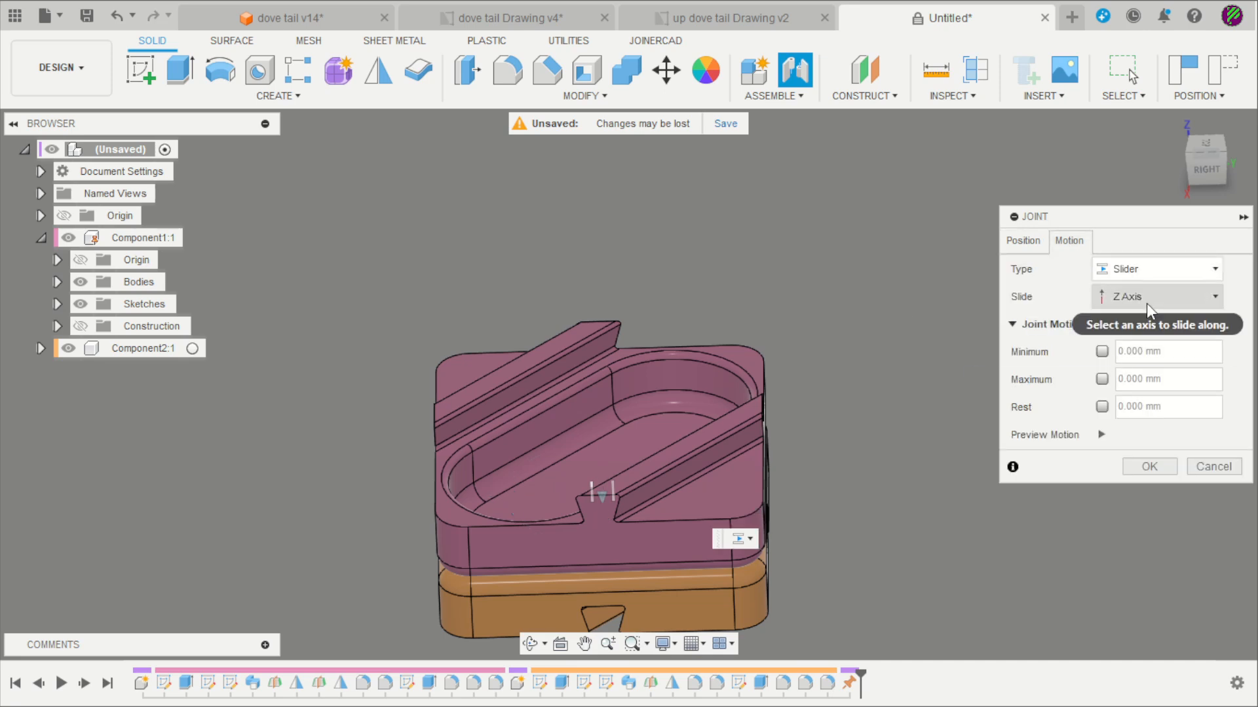
{"action": "left_click", "coordinate": [1146, 304]}
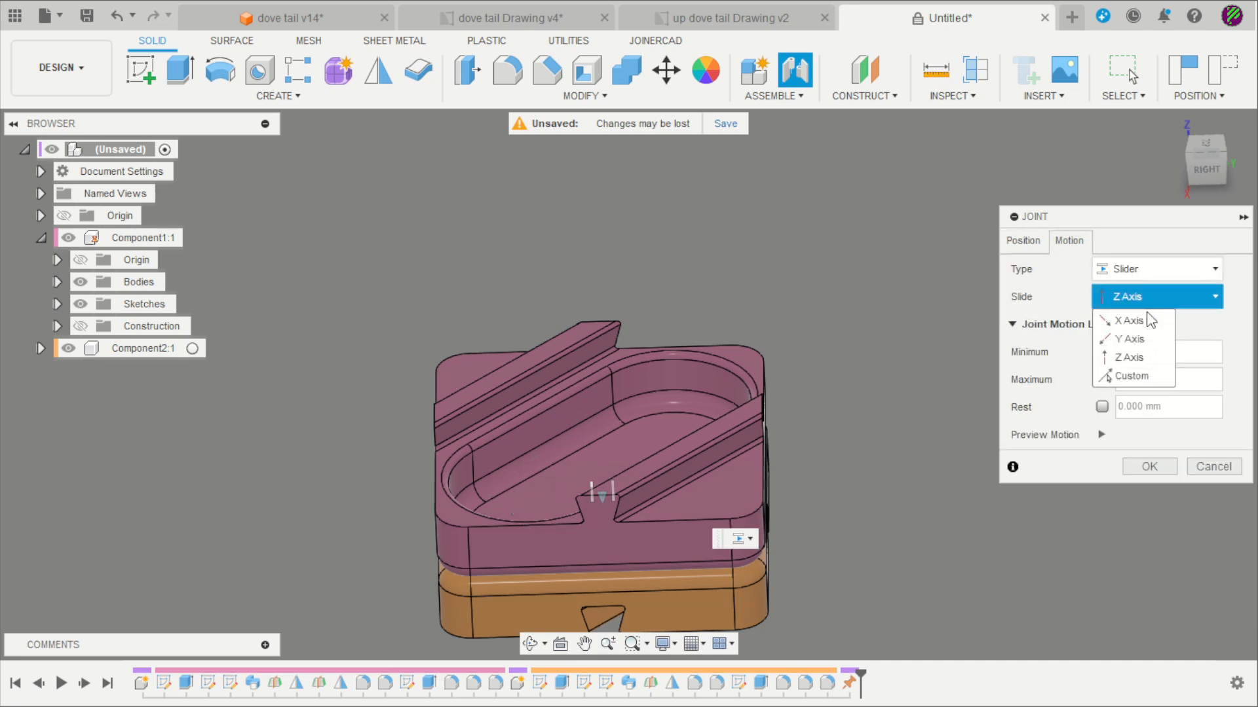
{"action": "left_click", "coordinate": [1146, 376]}
{"action": "scroll", "coordinate": [543, 438], "scroll_direction": "up", "scroll_amount": 3}
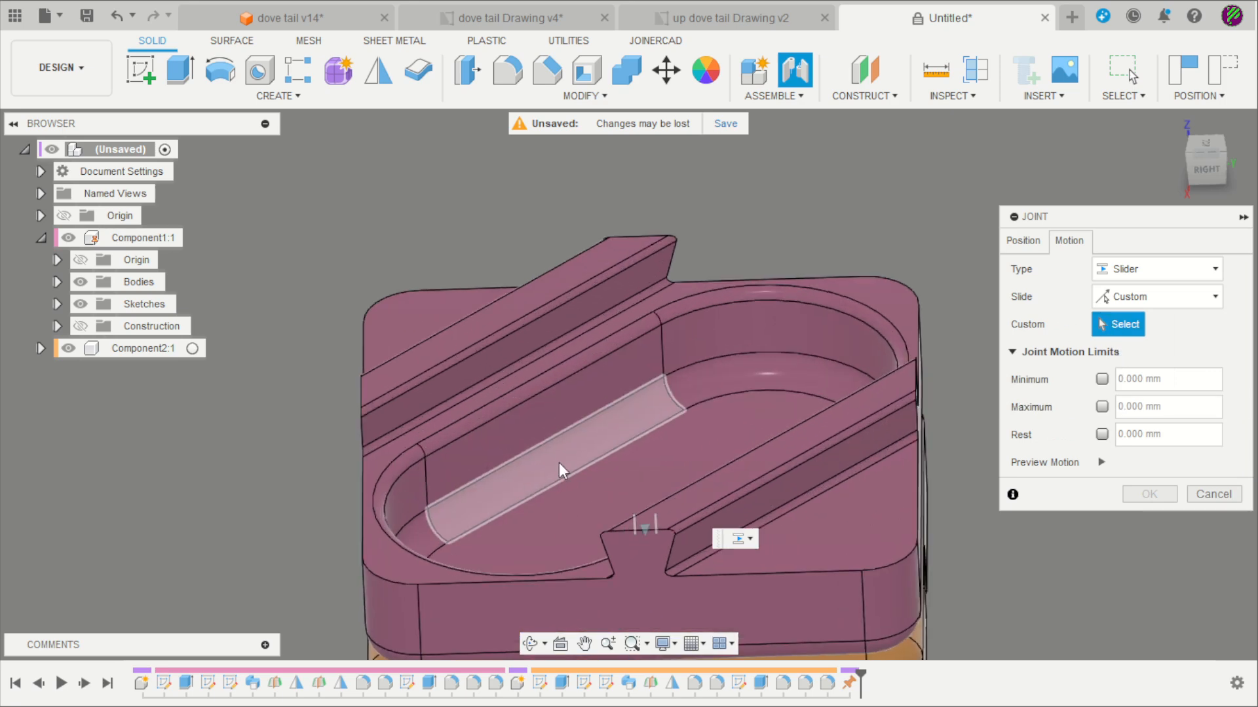
{"action": "left_click", "coordinate": [562, 434]}
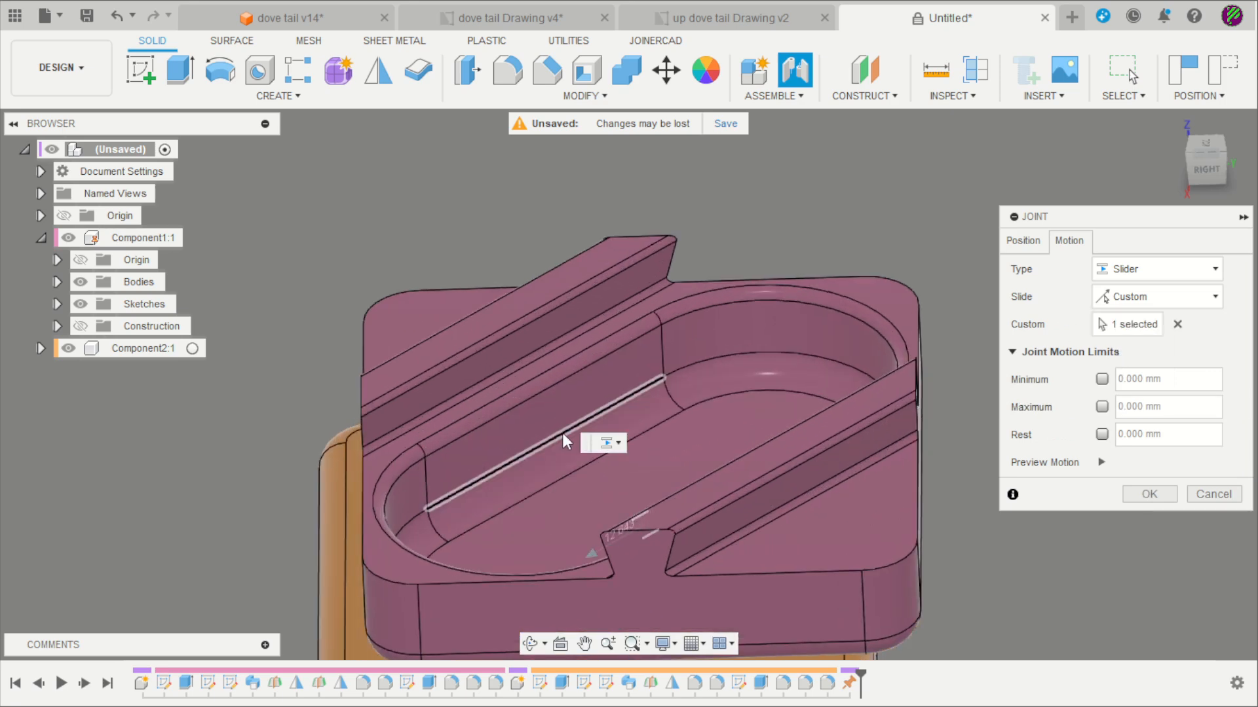
{"action": "scroll", "coordinate": [590, 340], "scroll_direction": "down", "scroll_amount": 4}
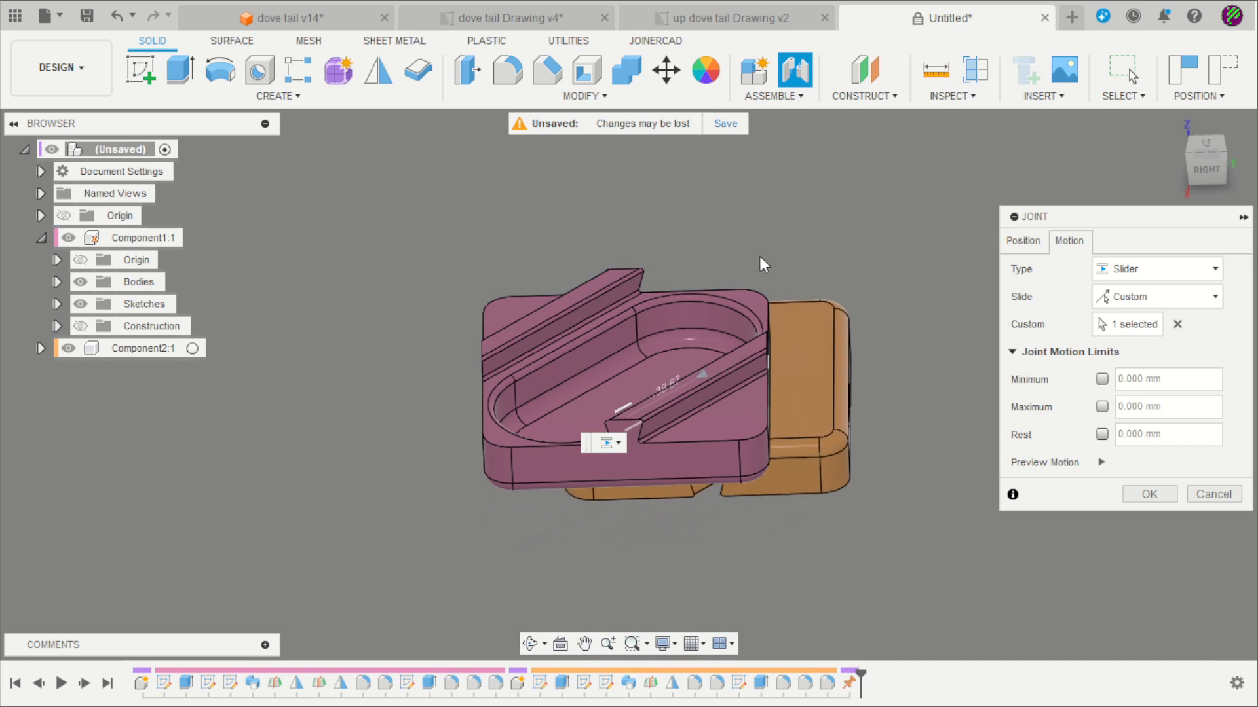
- Set the joint's Z offset to -40 mm and create the slider joint
{"action": "left_click", "coordinate": [1024, 246]}
{"action": "left_click", "coordinate": [1127, 545]}
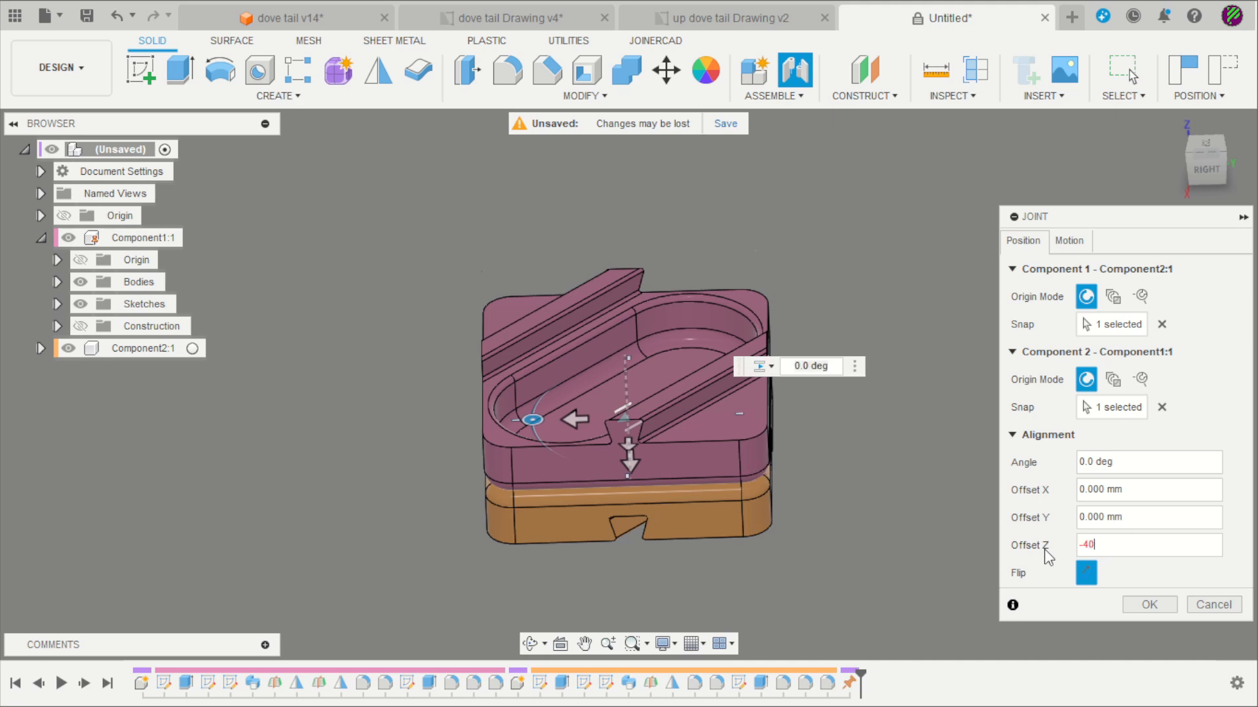
{"action": "left_click", "coordinate": [1155, 604]}
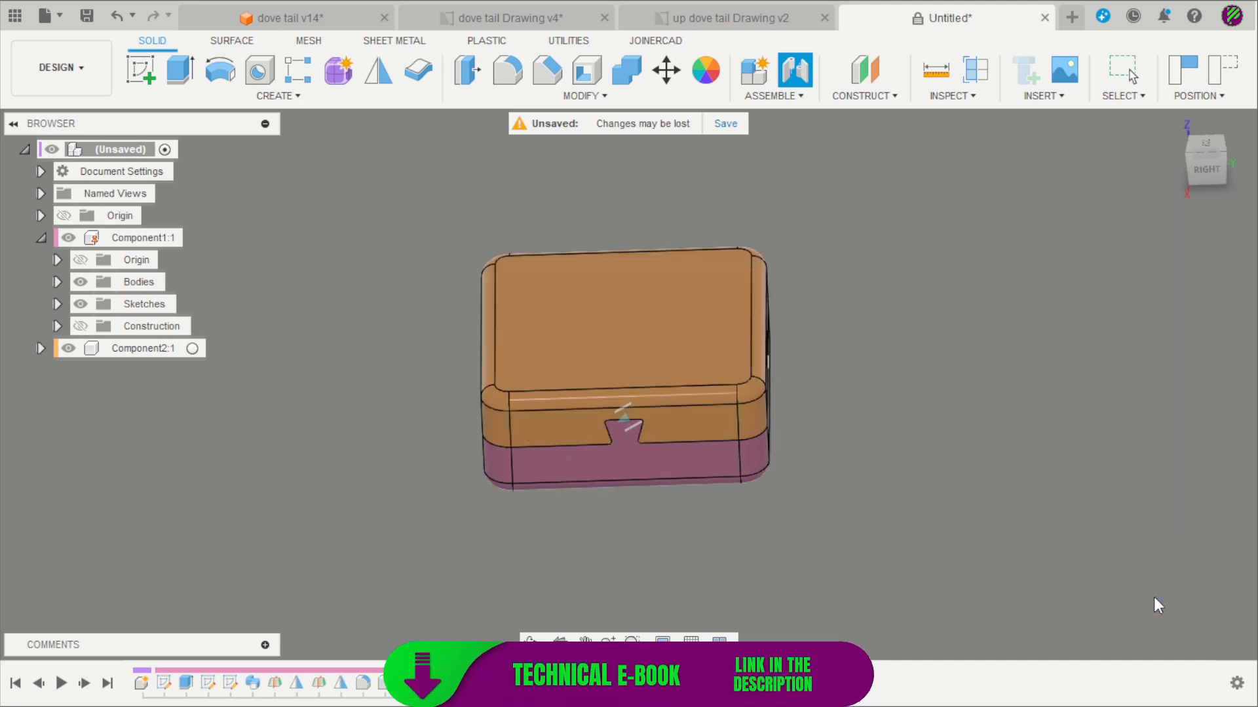
- Slide Component2 back and forth along the dovetail rails to test the joint's motion
{"action": "scroll", "coordinate": [517, 372], "scroll_direction": "up", "scroll_amount": 2}
{"action": "left_click_drag", "start_coordinate": [550, 407], "coordinate": [971, 251]}
{"action": "scroll", "coordinate": [765, 332], "scroll_direction": "down", "scroll_amount": 3}
{"action": "middle_click_drag", "start_coordinate": [851, 481], "coordinate": [908, 491], "text": "shift"}
{"action": "scroll", "coordinate": [926, 344], "scroll_direction": "up", "scroll_amount": 1}
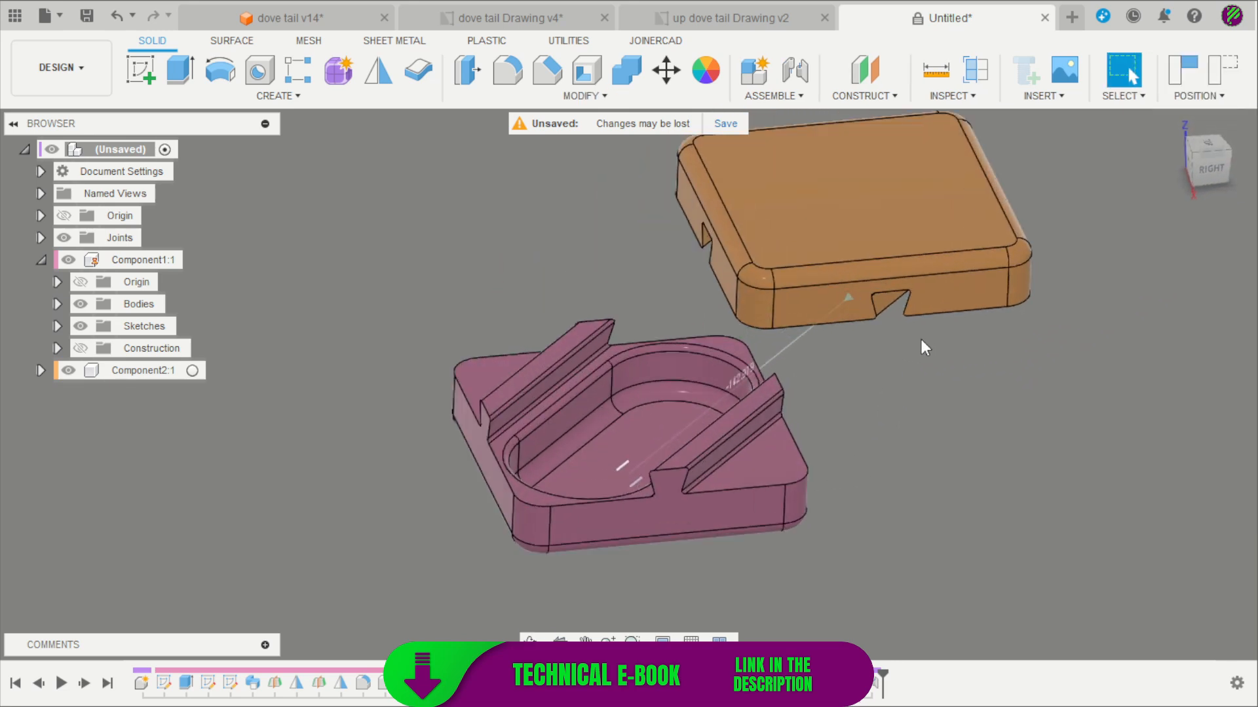
{"action": "scroll", "coordinate": [736, 448], "scroll_direction": "down", "scroll_amount": 2}
{"action": "scroll", "coordinate": [851, 383], "scroll_direction": "up", "scroll_amount": 1}
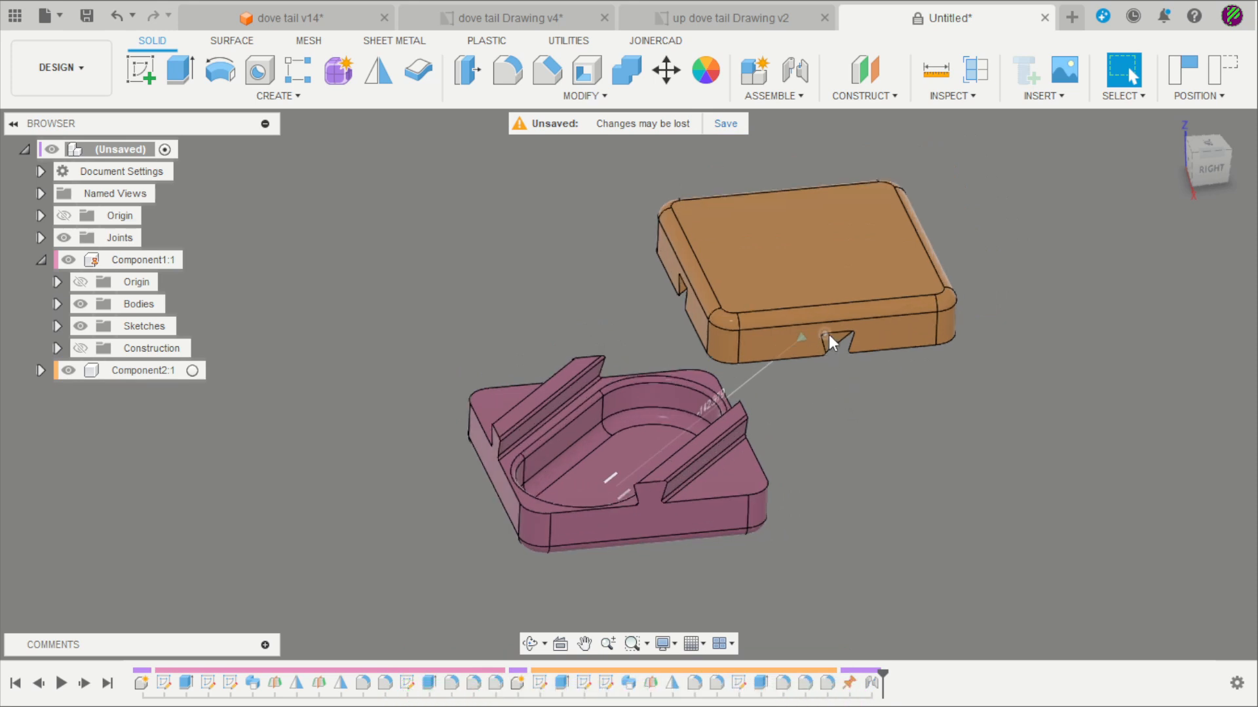
{"action": "left_click_drag", "start_coordinate": [836, 324], "coordinate": [849, 380]}
{"action": "middle_click_drag", "start_coordinate": [849, 380], "coordinate": [738, 433], "text": "shift"}
- Set the slider joint's distance to 0 to bring Component2 into line with Component1
{"action": "left_click", "coordinate": [729, 409]}
{"action": "type", "text": "0"}
{"action": "key", "text": "Return"}
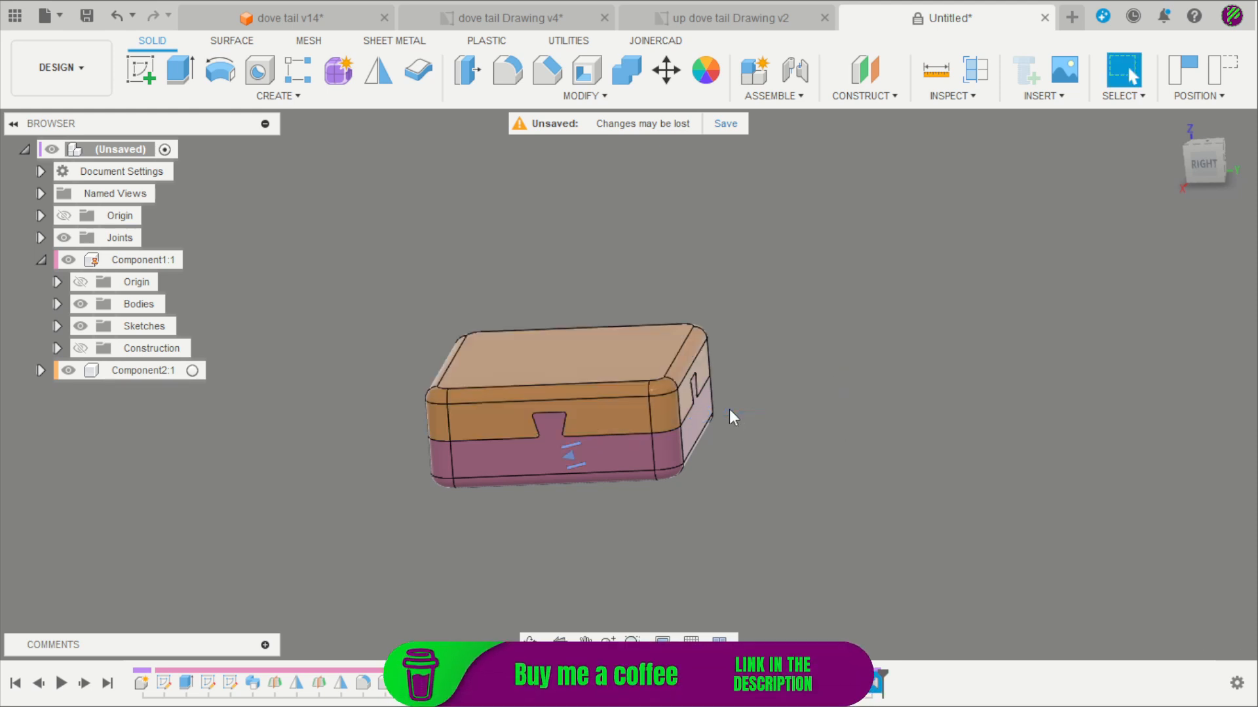
- Create a section analysis from Component1's front side face with the cut plane offset about 33.8 mm outward
{"action": "middle_click_drag", "start_coordinate": [827, 422], "coordinate": [755, 384], "text": "shift"}
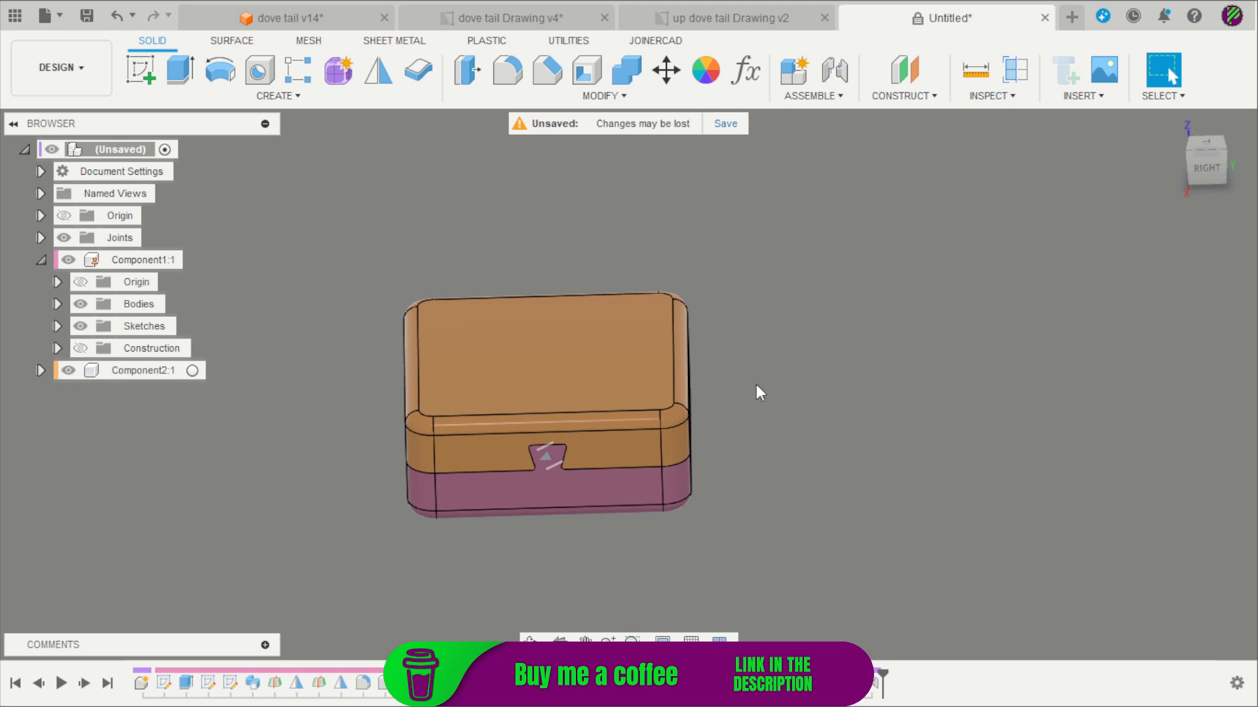
{"action": "left_click", "coordinate": [1026, 77]}
{"action": "left_click", "coordinate": [482, 487]}
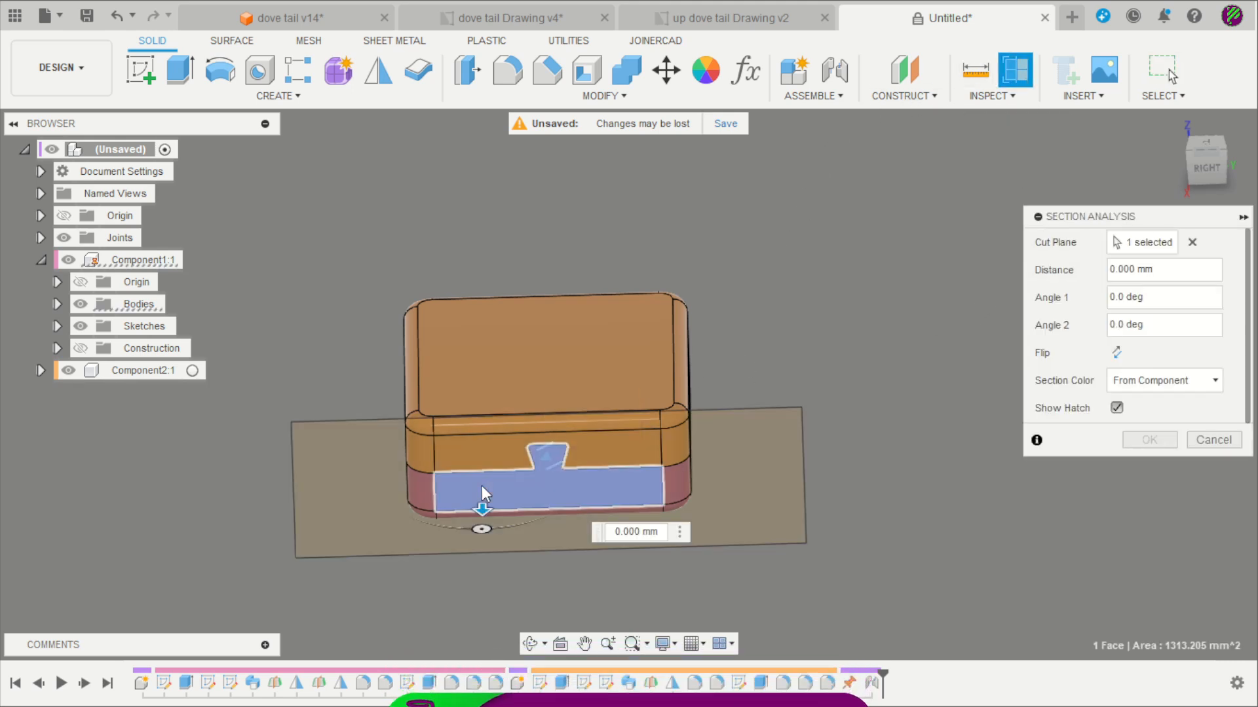
{"action": "mouse_move", "coordinate": [480, 508]}
{"action": "left_mouse_down"}
{"action": "mouse_move", "coordinate": [476, 379]}
{"action": "mouse_move", "coordinate": [477, 500]}
{"action": "mouse_move", "coordinate": [463, 536]}
{"action": "mouse_move", "coordinate": [471, 422]}
{"action": "mouse_move", "coordinate": [452, 473]}
{"action": "mouse_move", "coordinate": [476, 437]}
{"action": "mouse_move", "coordinate": [467, 372]}
{"action": "mouse_move", "coordinate": [478, 463]}
{"action": "mouse_move", "coordinate": [458, 548]}
{"action": "mouse_move", "coordinate": [482, 553]}
{"action": "left_mouse_up"}
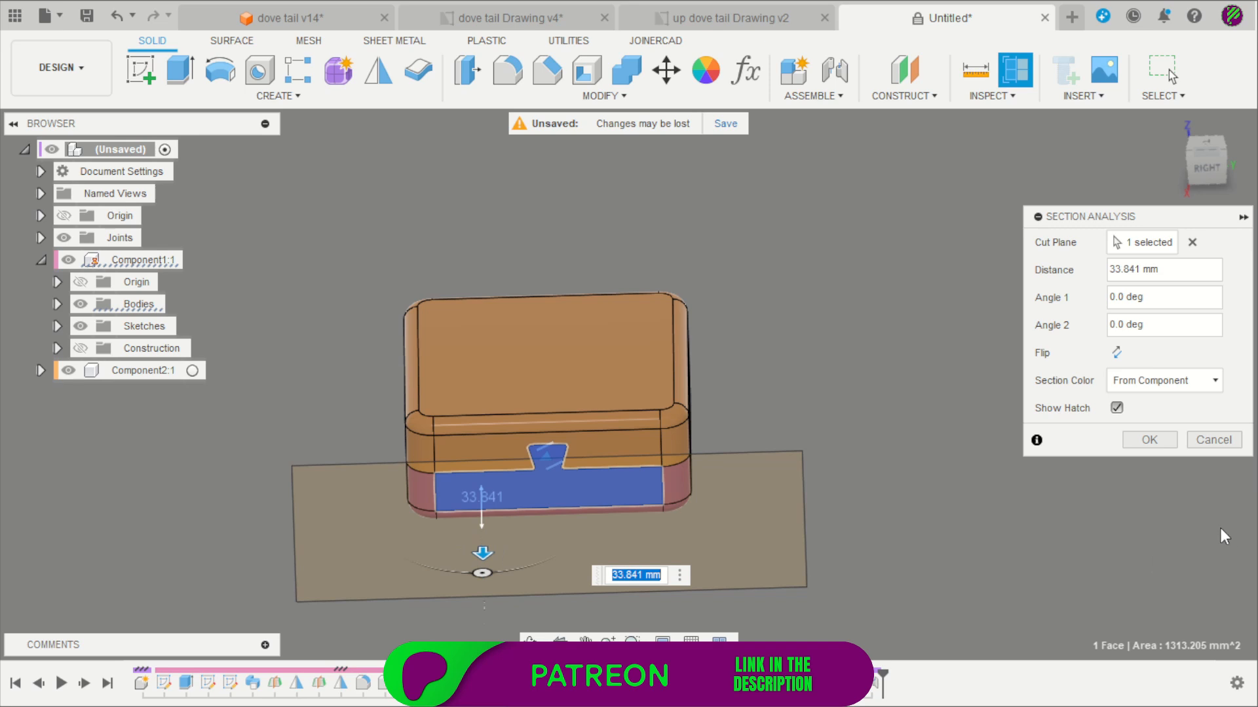
{"action": "left_click", "coordinate": [1171, 440]}
{"action": "middle_click_drag", "start_coordinate": [952, 410], "coordinate": [878, 383], "text": "shift"}
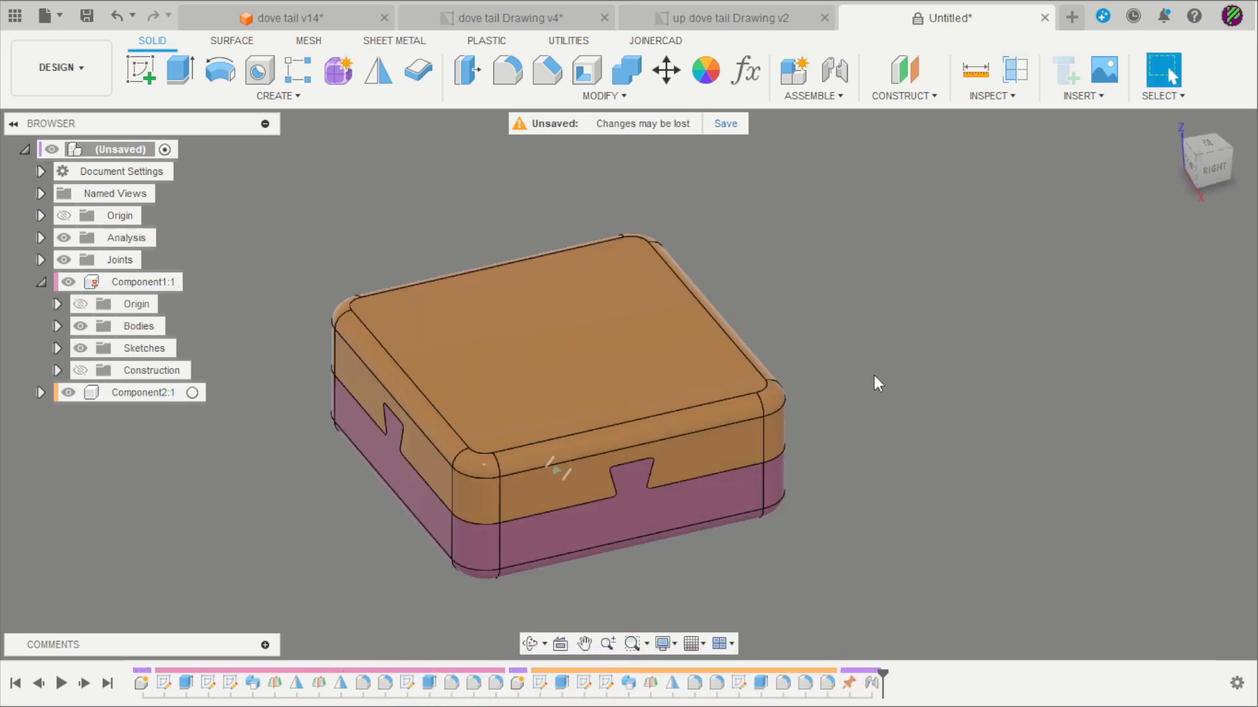